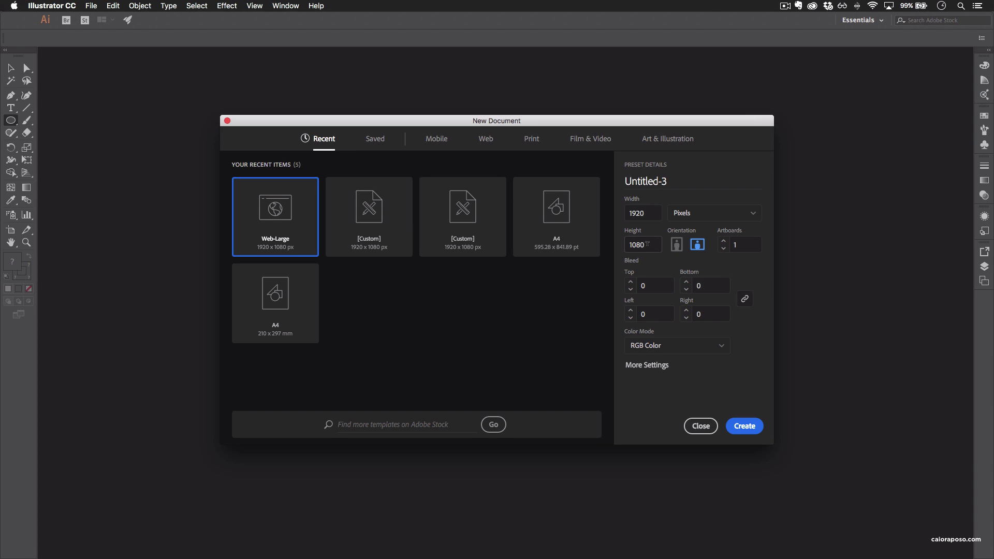
# - Create a new landscape document of 1920 × 1080 pixels in RGB color mode
pyautogui.doubleClick(650, 208)
pyautogui.click(756, 427)
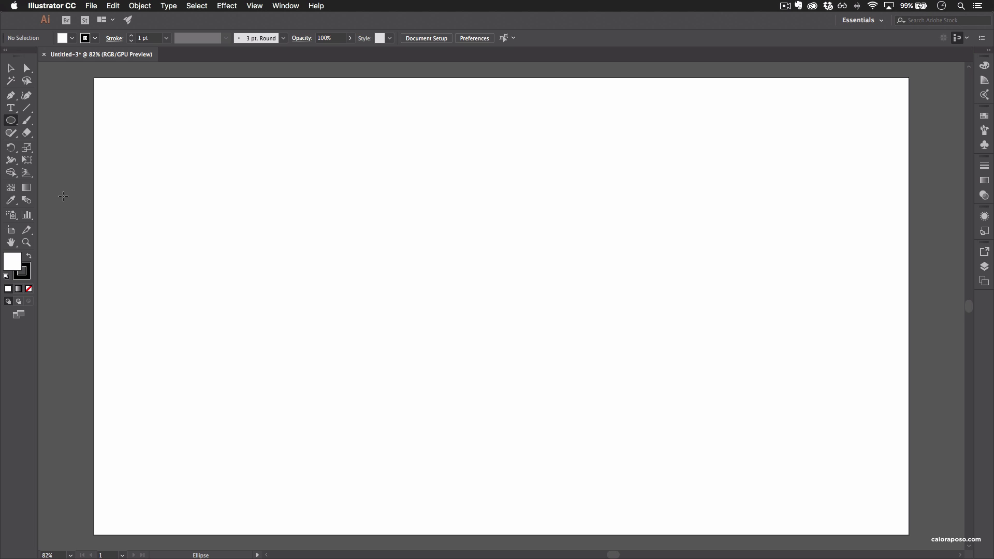
# - Draw two overlapping circles, about 307 px and 333 px in diameter, in the upper-left area of the artboard
pyautogui.click(10, 120)
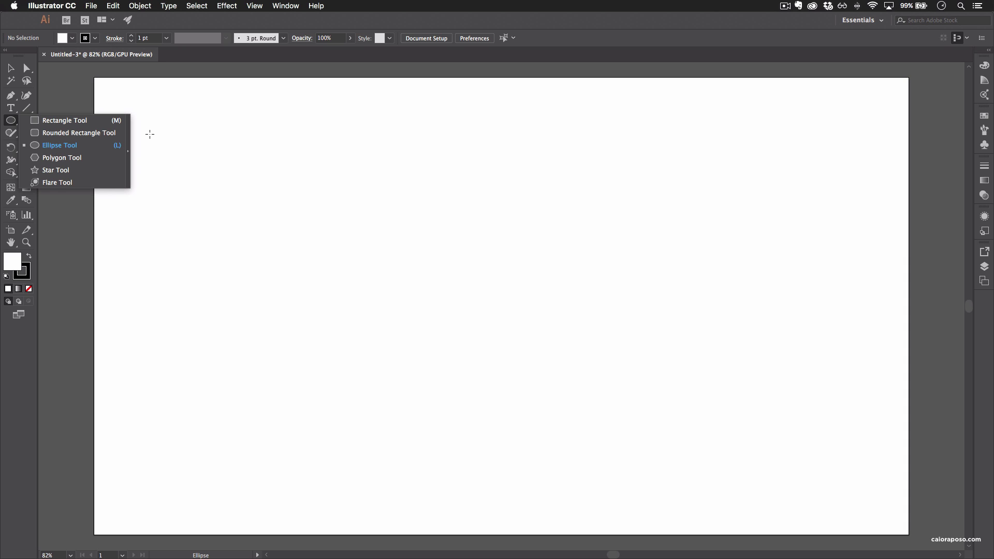
pyautogui.moveTo(252, 161); pyautogui.dragTo(382, 290)
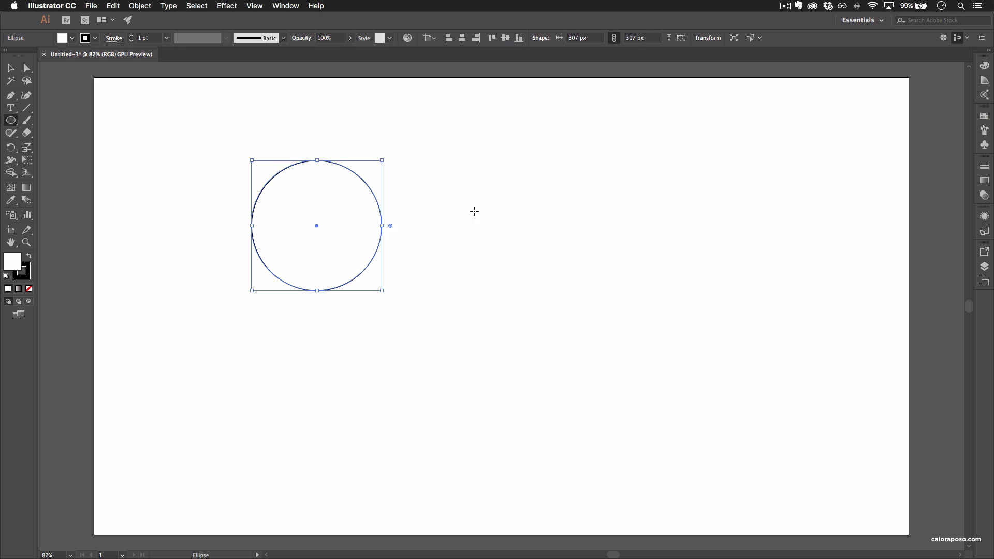
pyautogui.moveTo(473, 282); pyautogui.dragTo(391, 137)
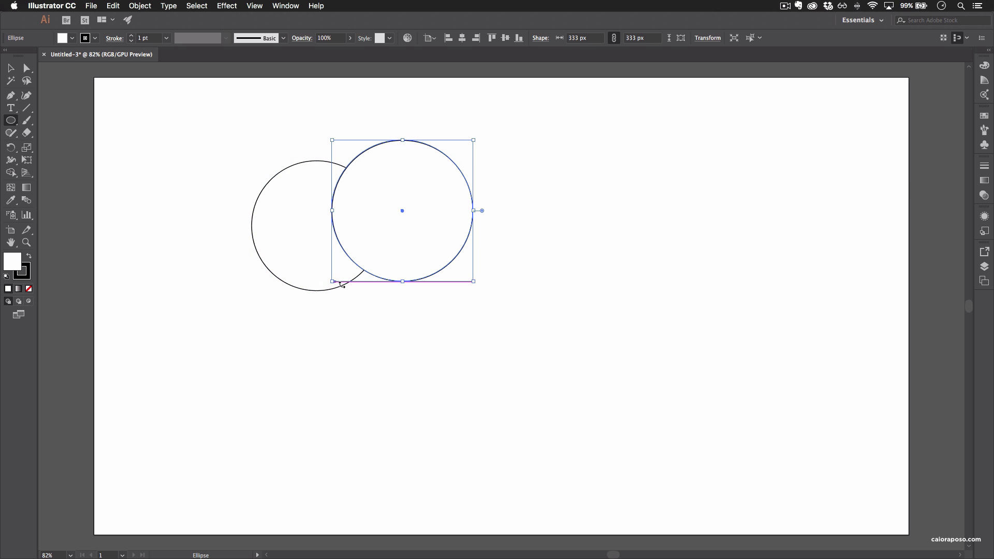
# - Merge the two overlapping circles into a single outline with the Shape Builder tool
pyautogui.click(11, 173)
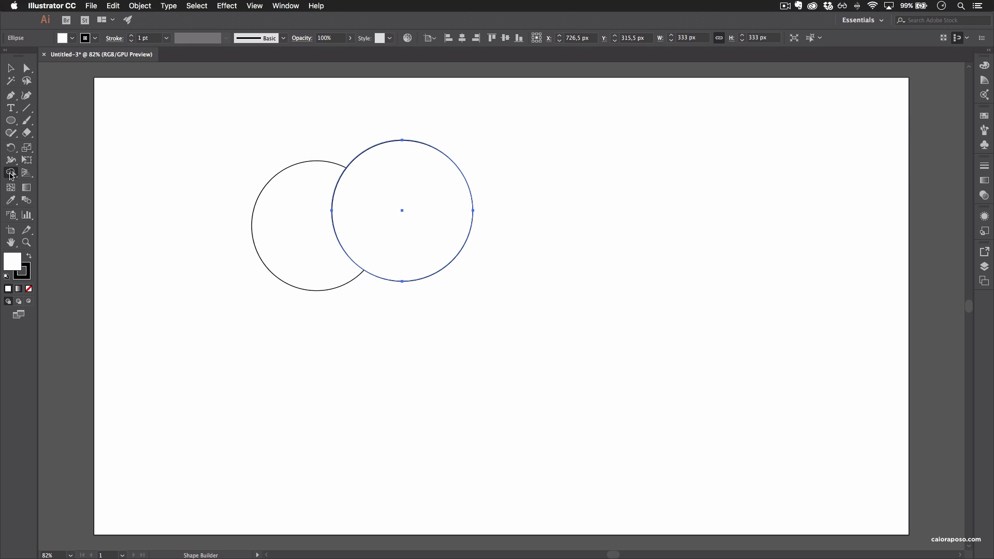
pyautogui.click(11, 68)
pyautogui.press('super+a')
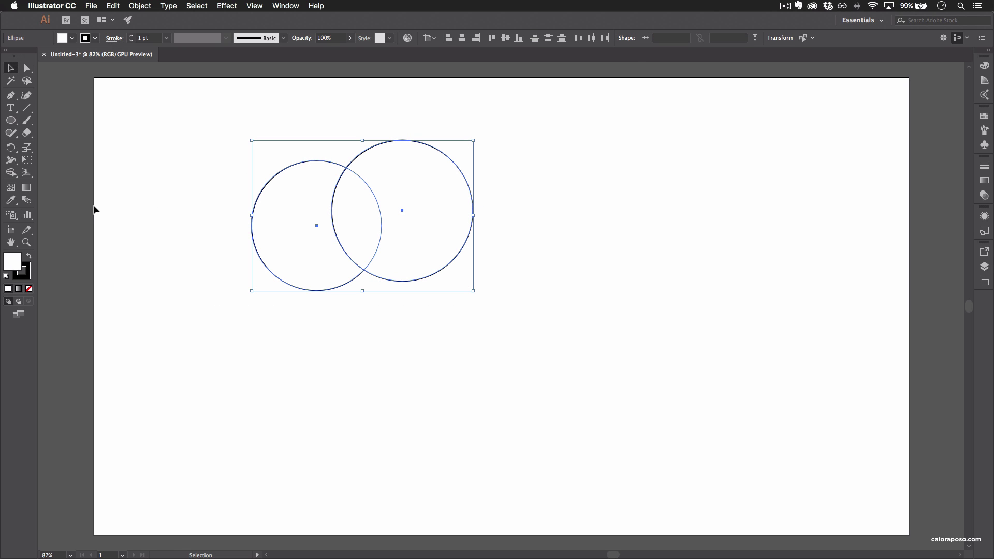
pyautogui.click(12, 174)
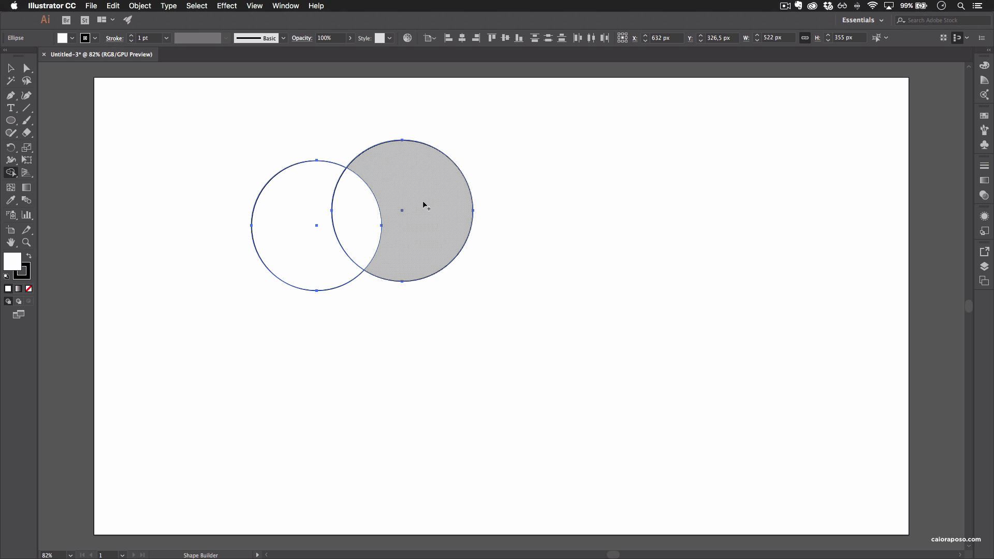
pyautogui.moveTo(423, 201); pyautogui.dragTo(305, 233)
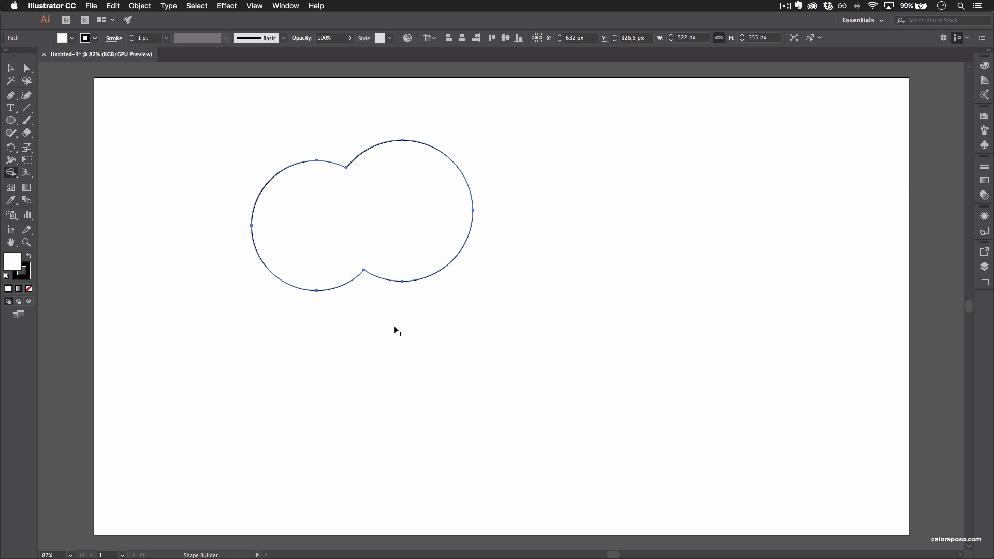
# - Delete the merged double-circle shape to clear the artboard
pyautogui.press('v')
pyautogui.click(473, 321)
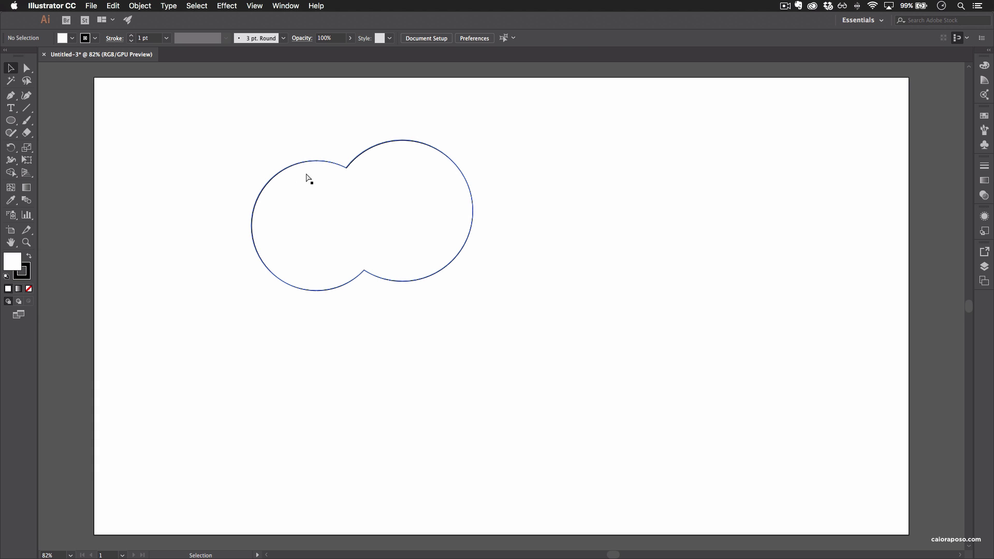
pyautogui.press('super+z')
pyautogui.press('Delete')
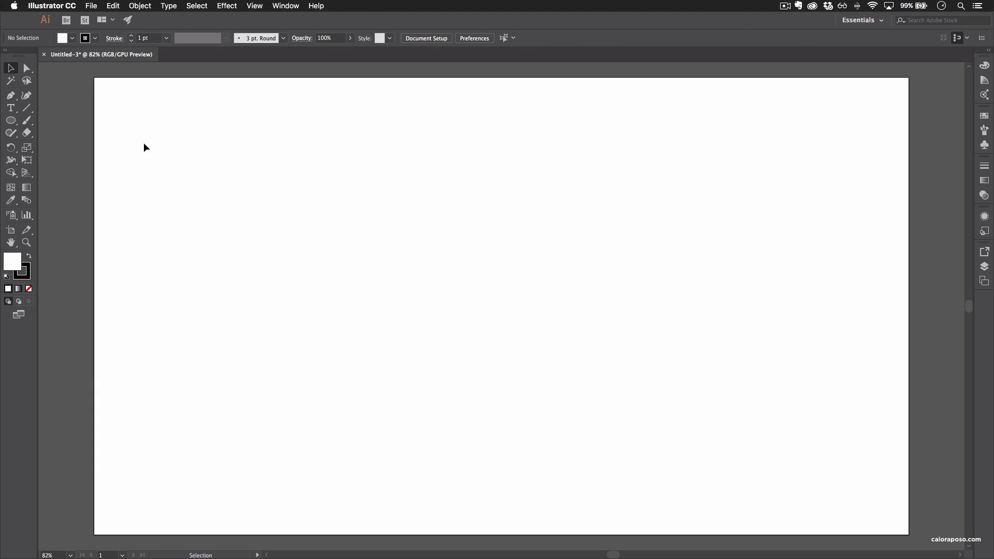
# - Draw a freehand circle about 299 px in diameter and delete it
pyautogui.moveTo(11, 120); pyautogui.dragTo(49, 148)
pyautogui.moveTo(324, 196); pyautogui.dragTo(428, 303)
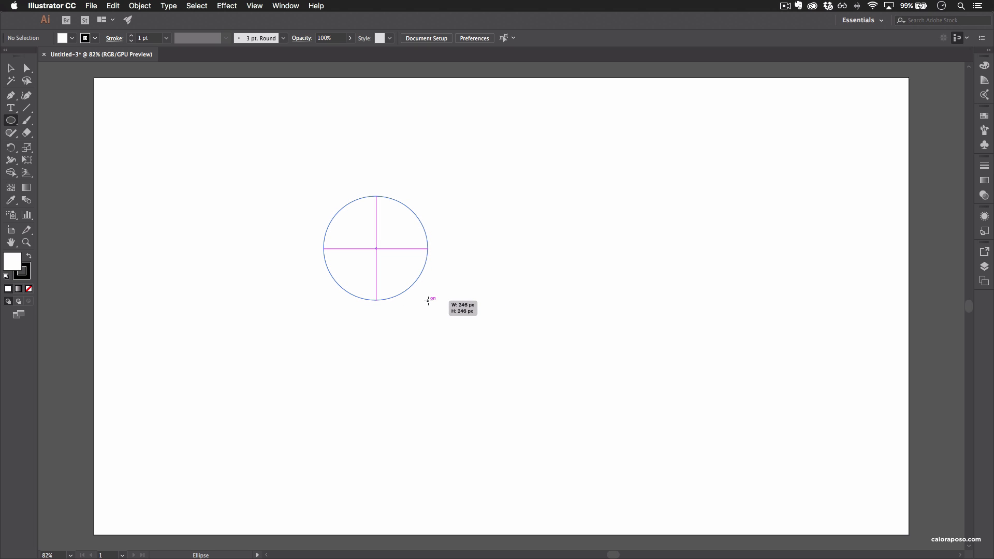
pyautogui.moveTo(428, 300); pyautogui.dragTo(374, 297)
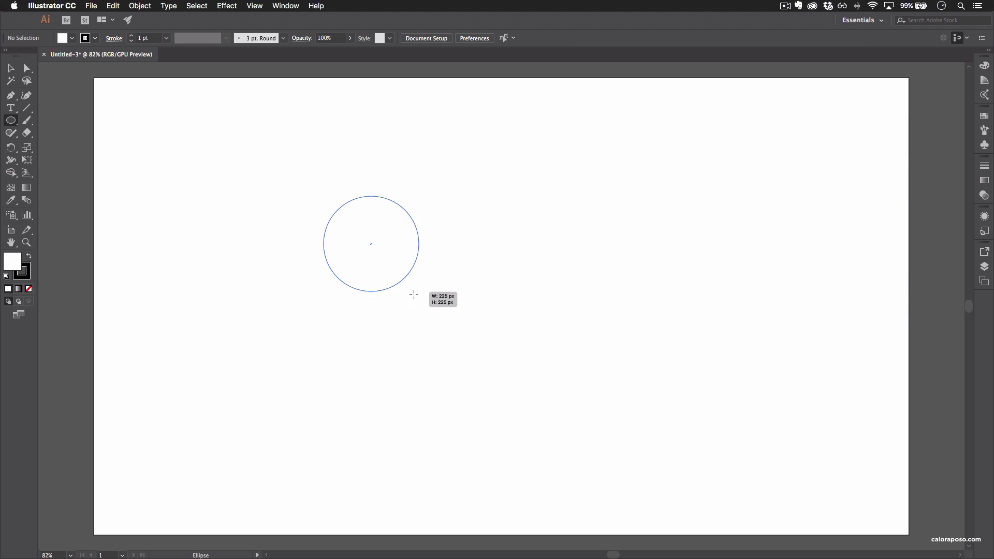
pyautogui.moveTo(441, 311); pyautogui.dragTo(387, 279)
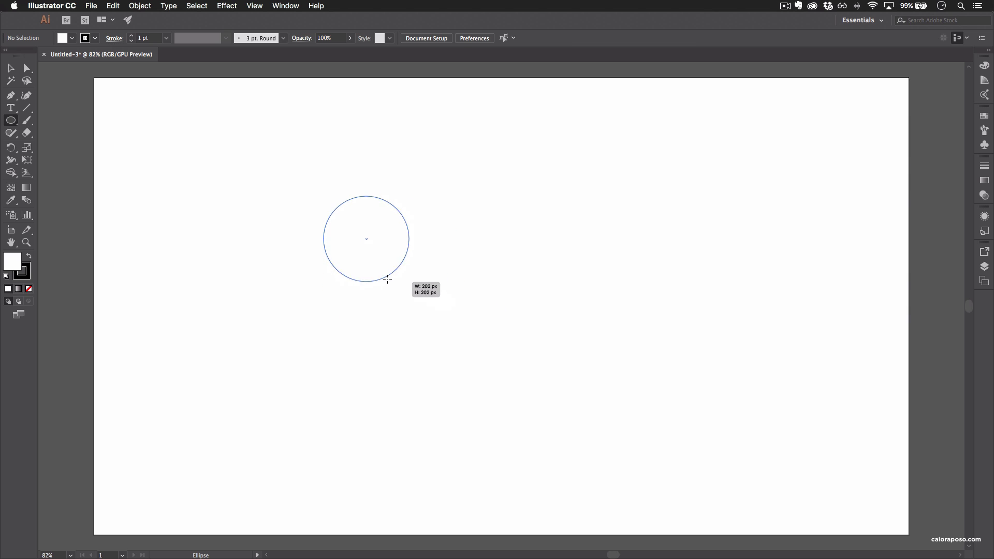
pyautogui.moveTo(428, 308); pyautogui.dragTo(446, 323)
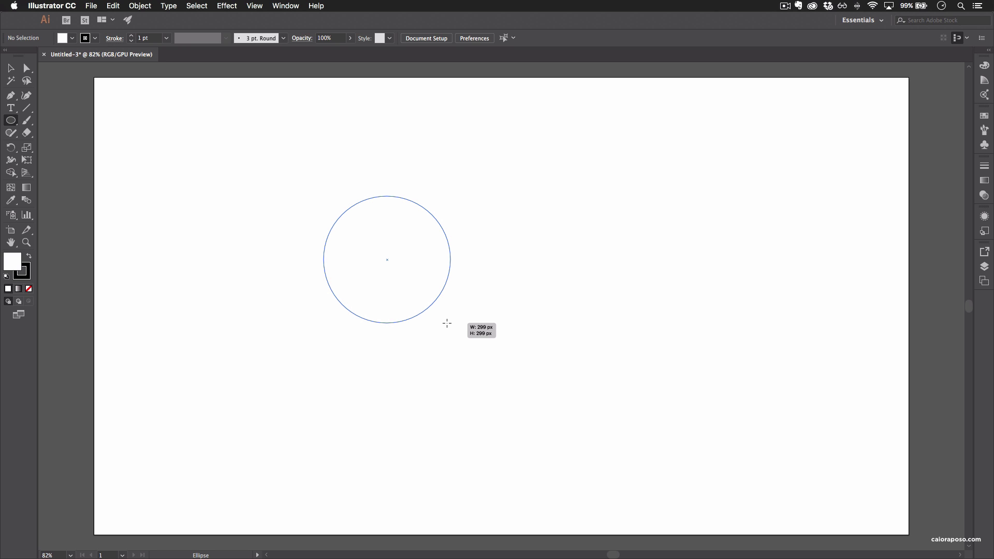
pyautogui.moveTo(447, 323); pyautogui.dragTo(444, 322)
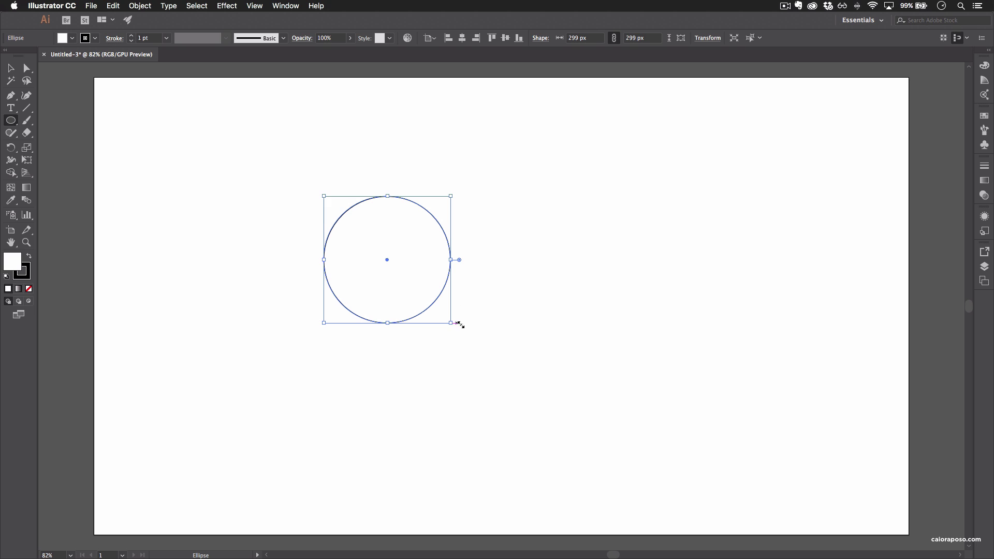
pyautogui.press('Delete')
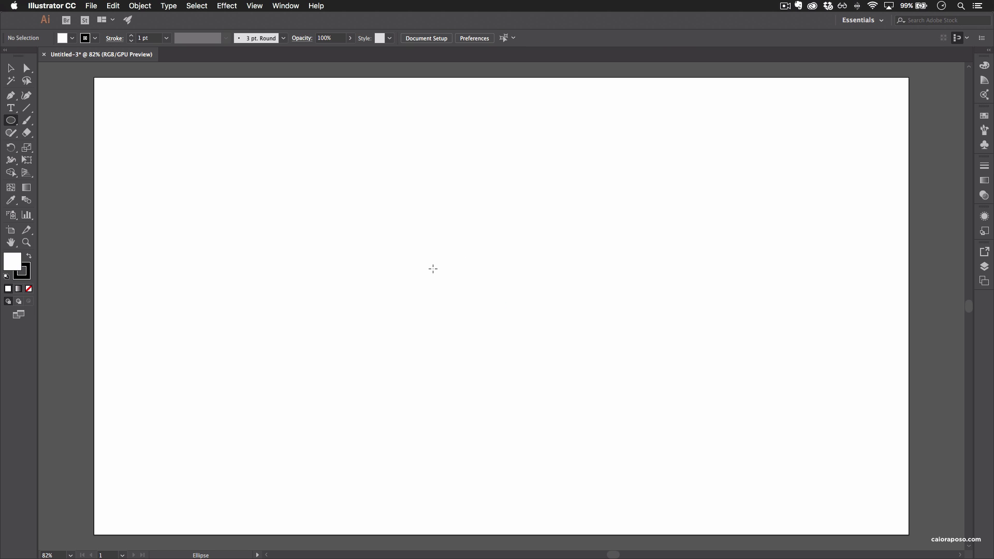
# - Create a 300 × 300 px circle and center it horizontally and vertically on the artboard
pyautogui.click(10, 121)
pyautogui.click(45, 145)
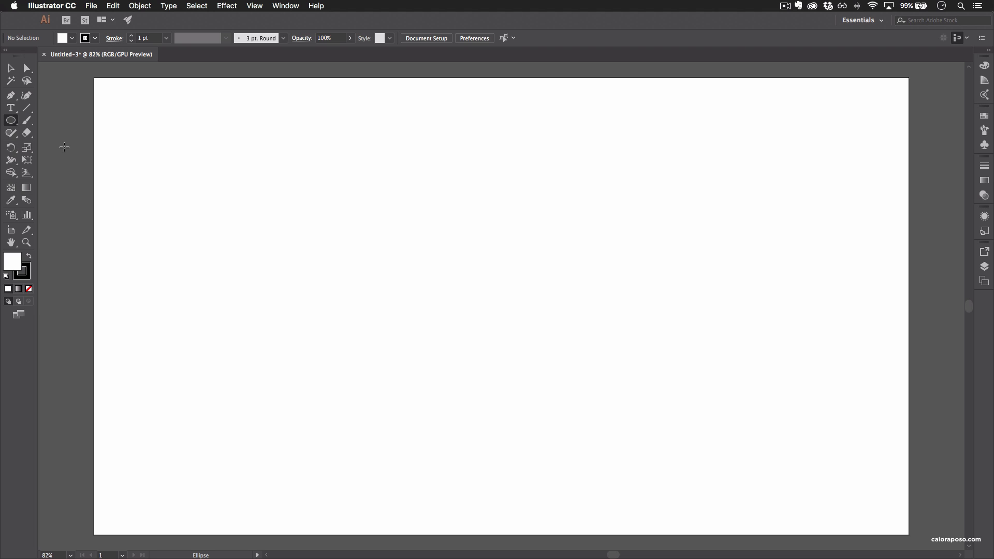
pyautogui.click(446, 281)
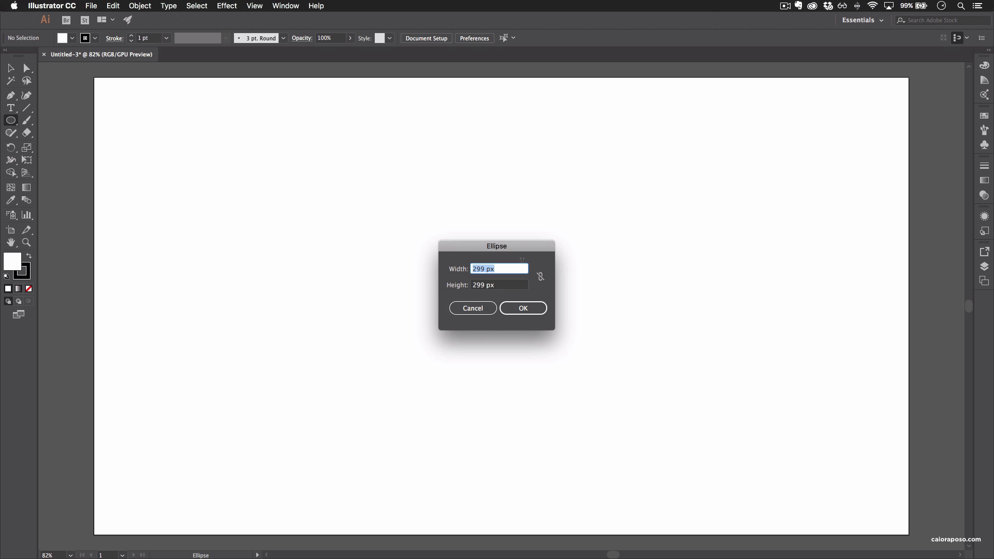
pyautogui.write('300')
pyautogui.press('Tab')
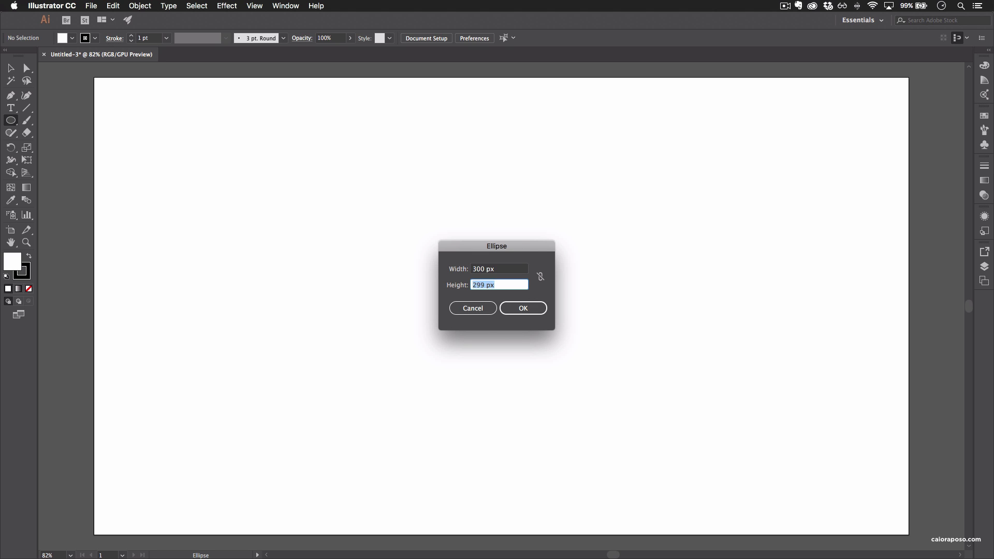
pyautogui.write('300')
pyautogui.click(527, 310)
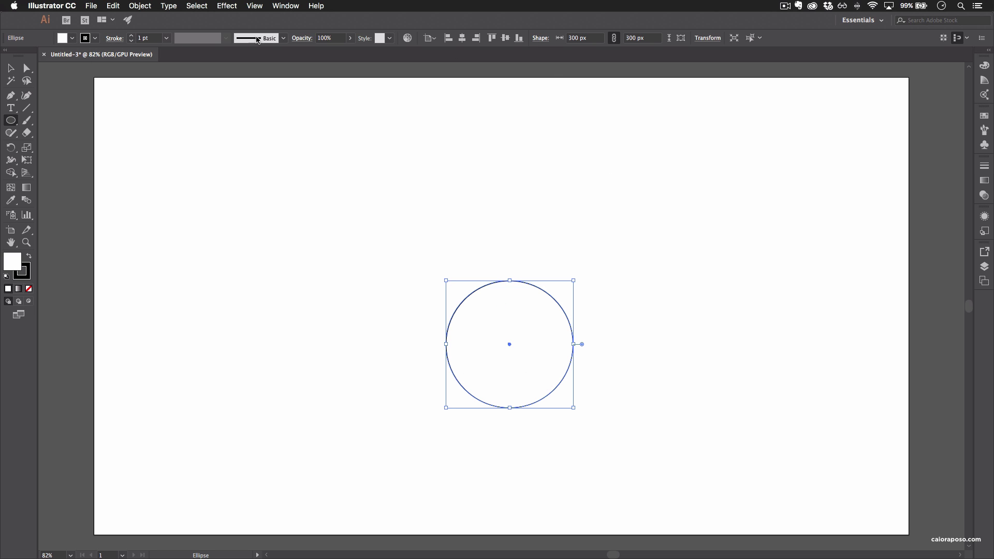
pyautogui.click(462, 38)
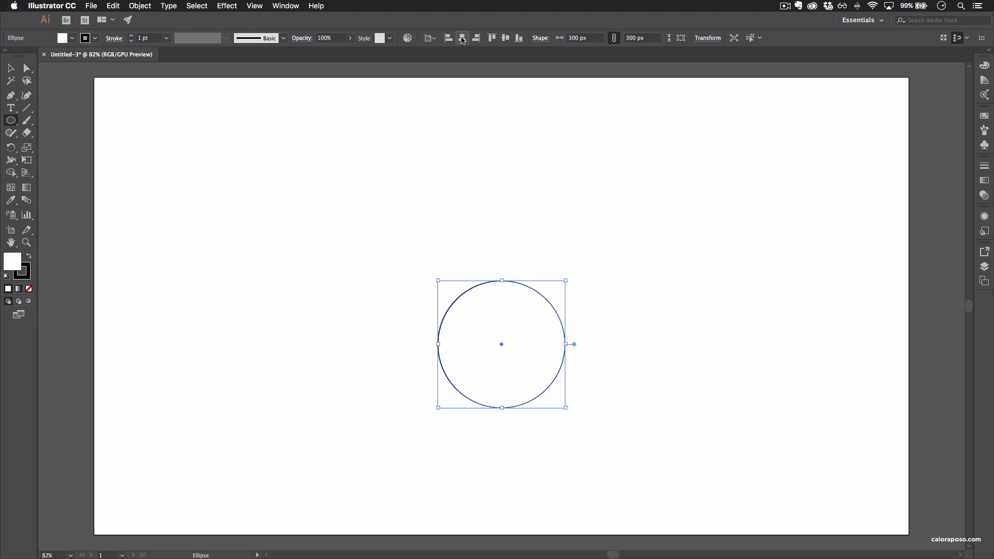
pyautogui.click(505, 40)
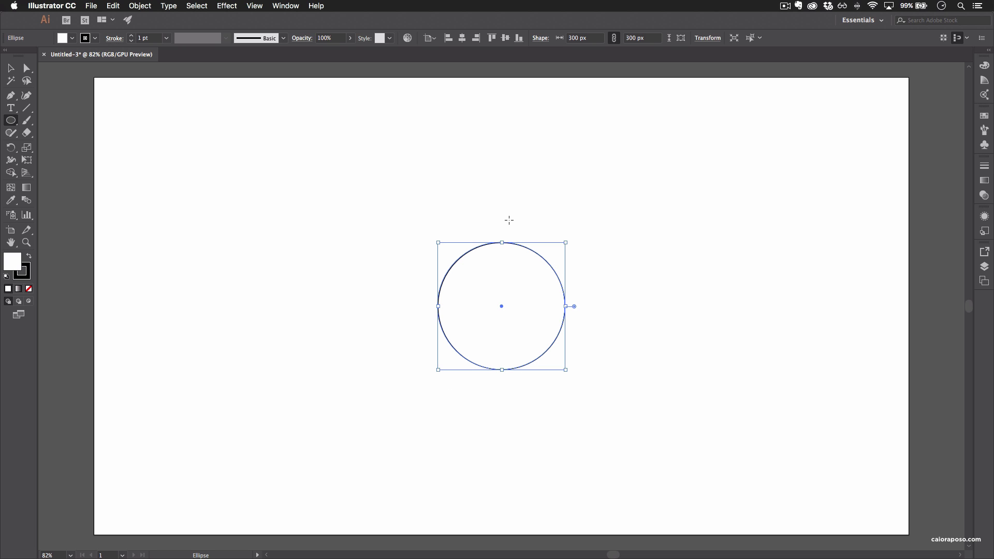
# - Create a 300 × 300 px square with the Rectangle tool, beside the circle on its left
pyautogui.click(10, 122)
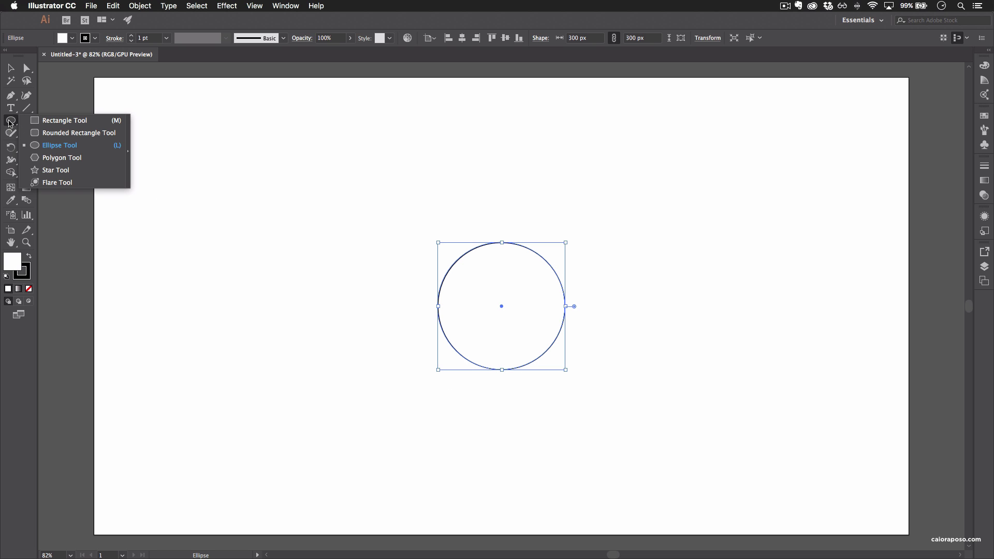
pyautogui.click(42, 122)
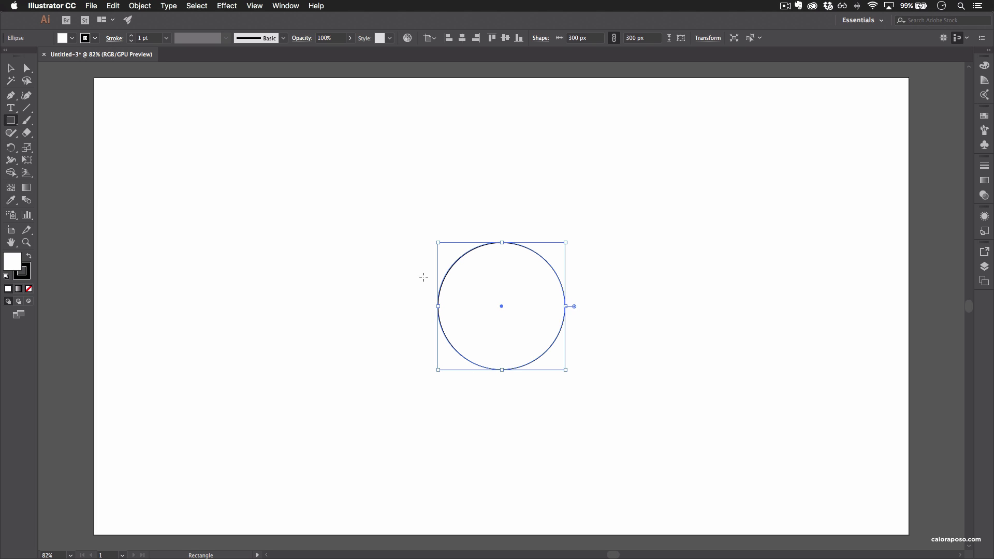
pyautogui.click(264, 264)
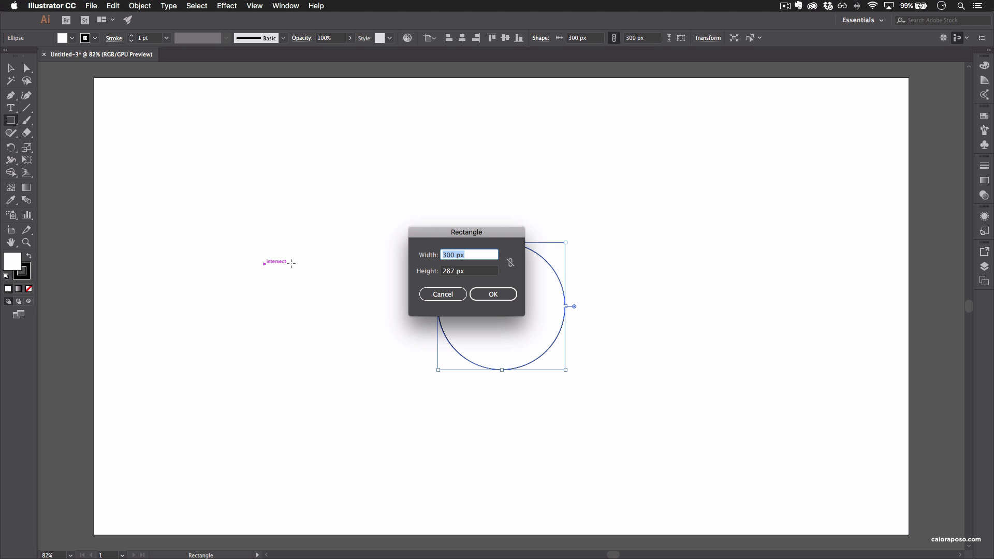
pyautogui.write('300')
pyautogui.press('Tab')
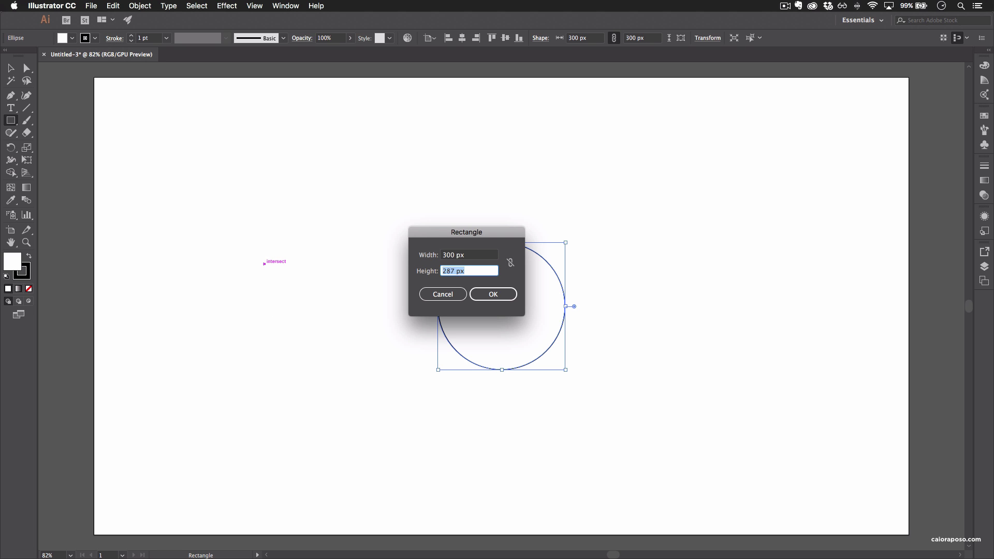
pyautogui.write('300')
pyautogui.press('Return')
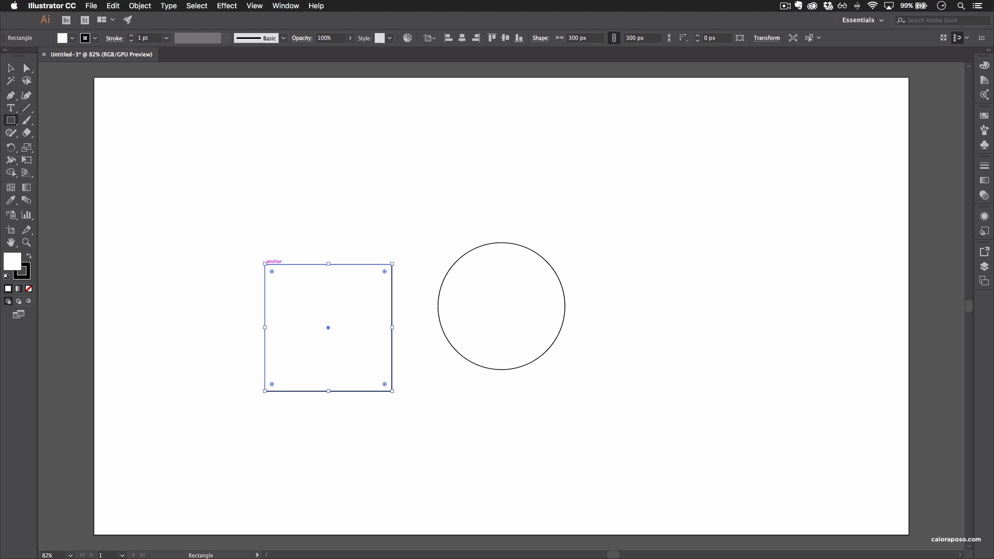
# - Move the square onto the circle so its top edge lies on the circle's horizontal center line and their sides align
pyautogui.press('v')
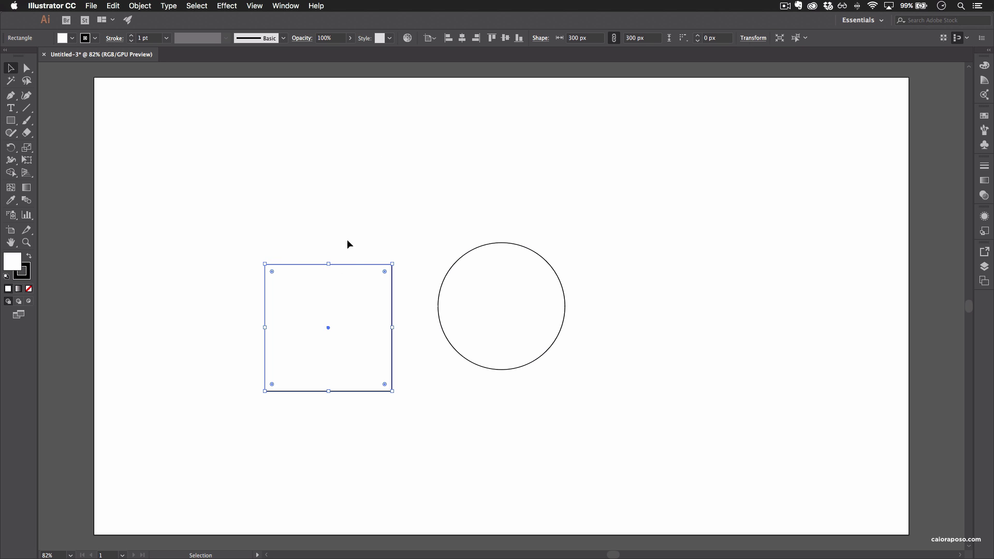
pyautogui.moveTo(355, 337); pyautogui.dragTo(525, 381)
pyautogui.moveTo(526, 380); pyautogui.dragTo(530, 377)
pyautogui.click(613, 363)
# - Move the circle and square together up and left to about X 765 px, Y 486 px
pyautogui.moveTo(517, 288); pyautogui.dragTo(491, 244)
pyautogui.press('super+z')
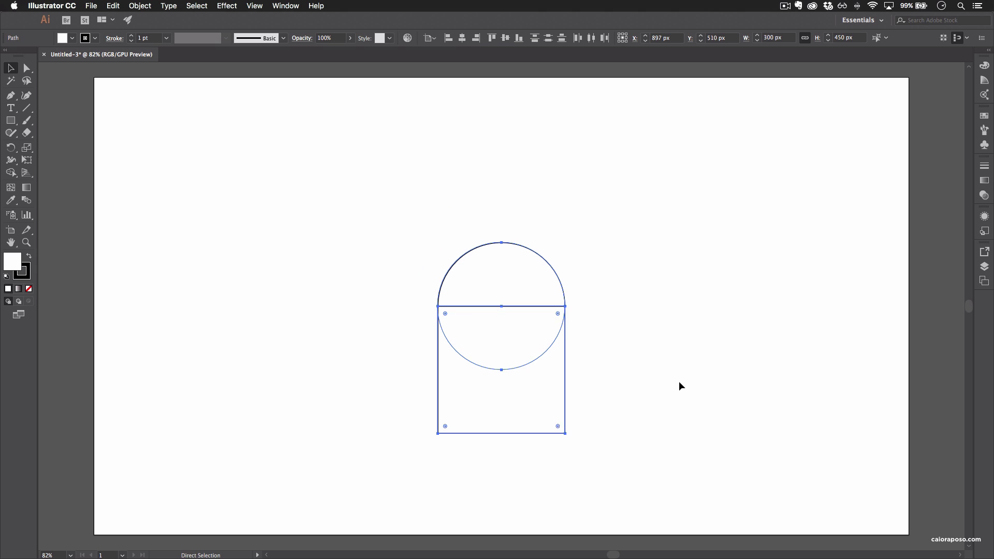
pyautogui.click(697, 343)
pyautogui.moveTo(529, 284); pyautogui.dragTo(446, 230)
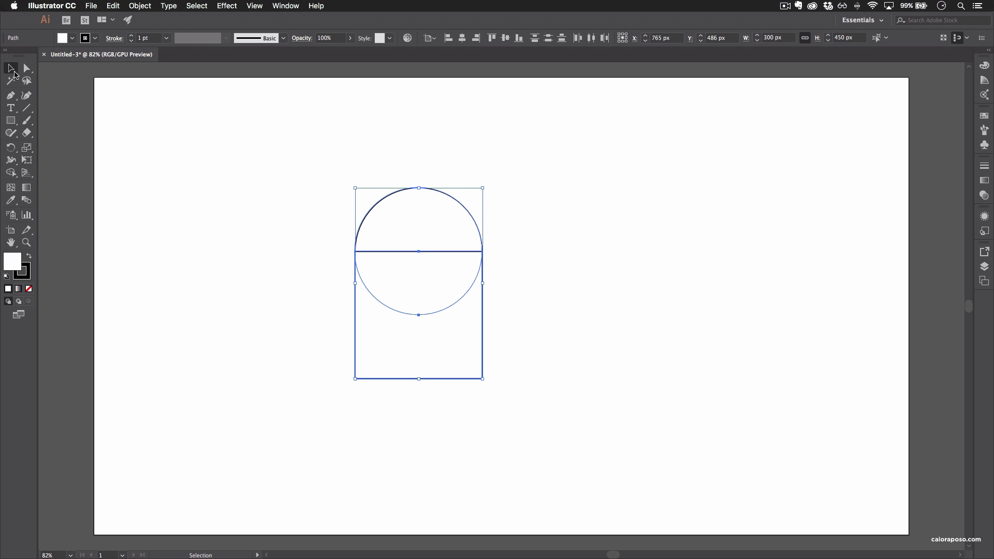
# - Try to shift the circle and square together to the right, and undo the move
pyautogui.click(344, 213)
pyautogui.moveTo(278, 155); pyautogui.dragTo(570, 435)
pyautogui.moveTo(425, 236); pyautogui.dragTo(469, 230)
pyautogui.press('super+z')
pyautogui.click(578, 233)
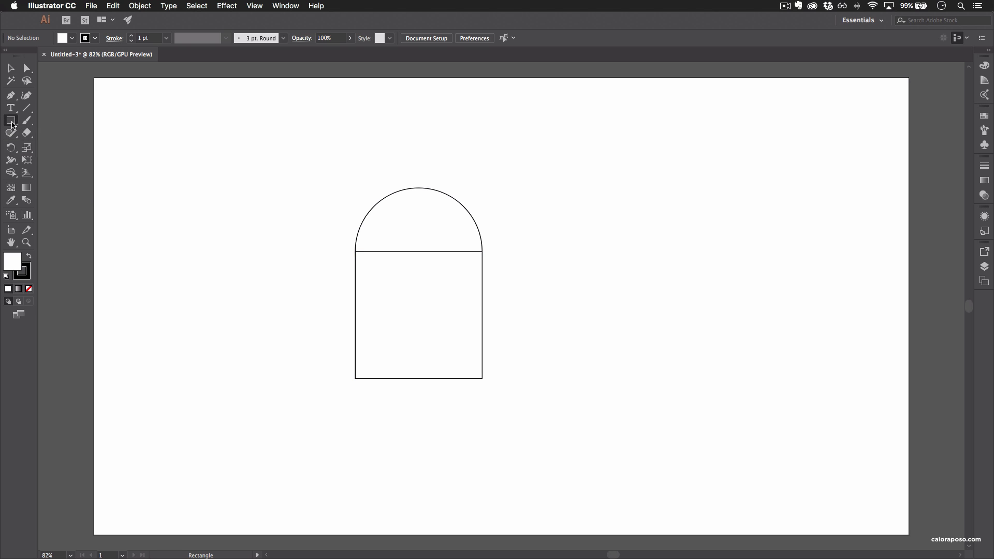
# - Draw a small circle about 56 px in diameter just right of the square's lower-right corner
pyautogui.click(11, 120)
pyautogui.click(52, 145)
pyautogui.moveTo(511, 350); pyautogui.dragTo(558, 375)
pyautogui.press('v')
pyautogui.click(568, 367)
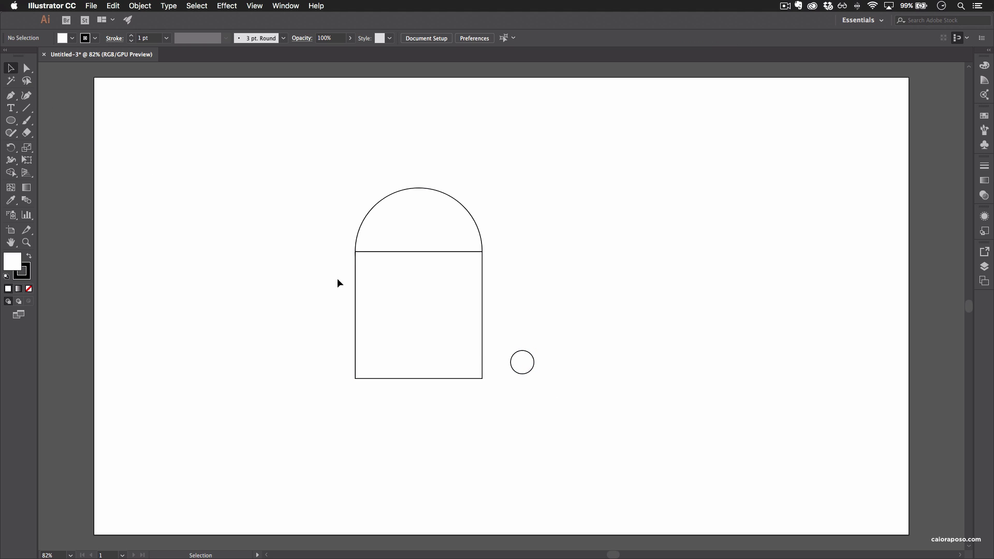
# - Move the small circle onto the square's lower-left corner and delete it
pyautogui.moveTo(526, 366); pyautogui.dragTo(372, 371)
pyautogui.click(386, 414)
pyautogui.click(375, 372)
pyautogui.press('Delete')
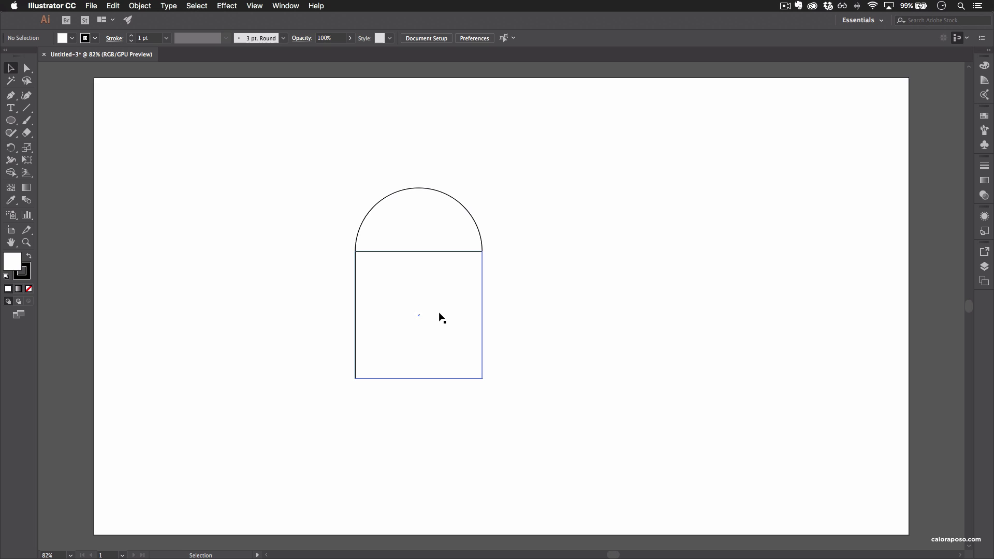
# - Draw a 300 × 300 px circle to the right of the square with the Ellipse tool
pyautogui.click(11, 120)
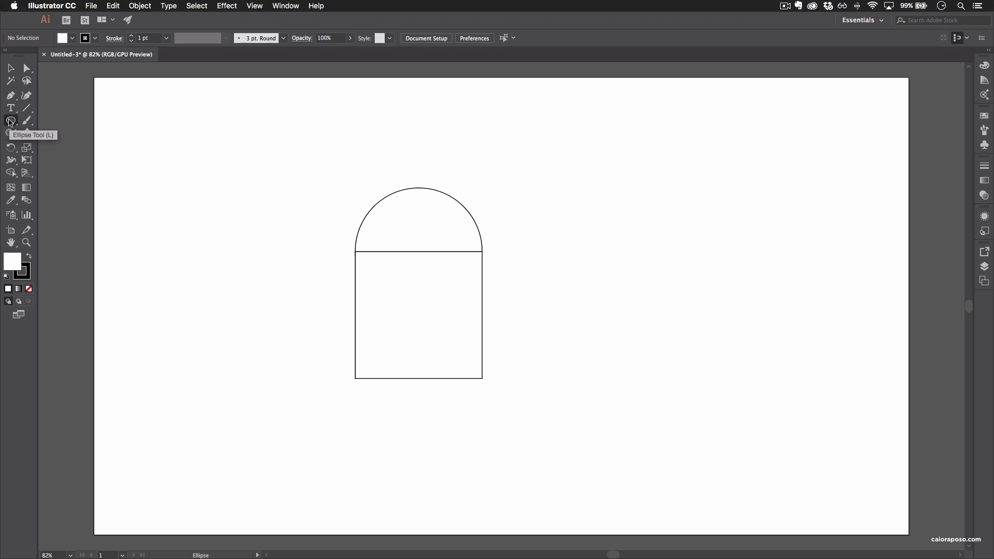
pyautogui.click(565, 305)
pyautogui.write('300')
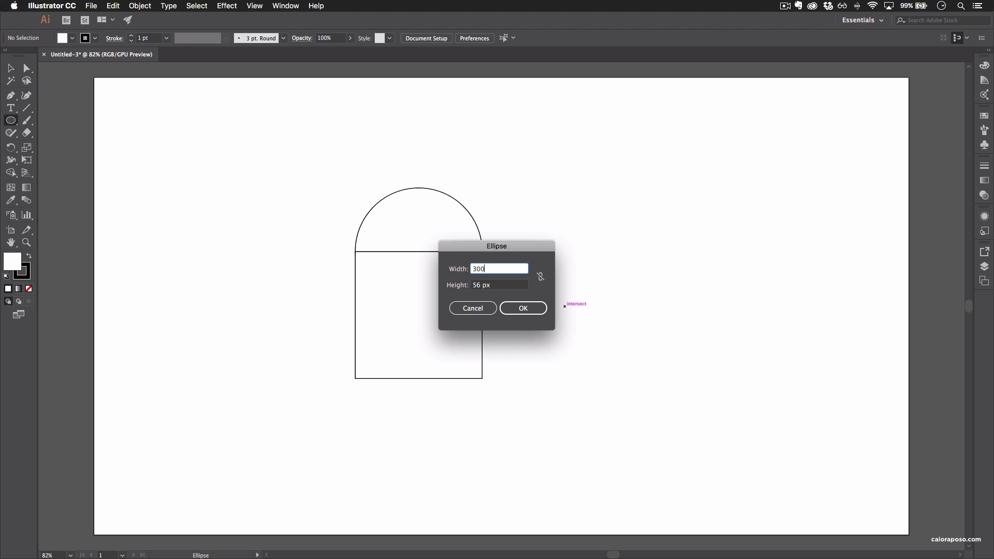
pyautogui.press('Tab')
pyautogui.write('30')
pyautogui.press('Return')
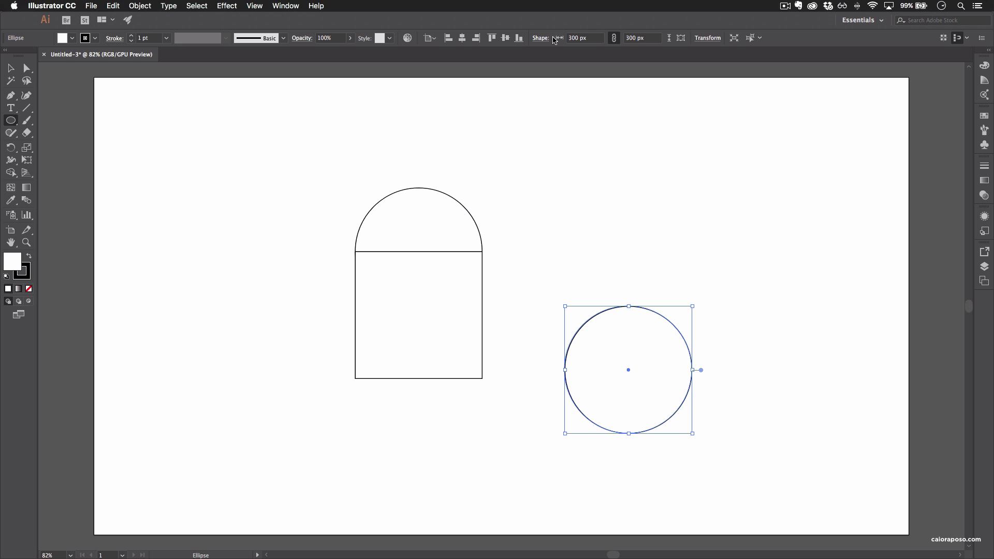
# - Resize the separate circle to 60 × 60 px and fit it into the square's lower-left corner
pyautogui.click(580, 36)
pyautogui.press('Return')
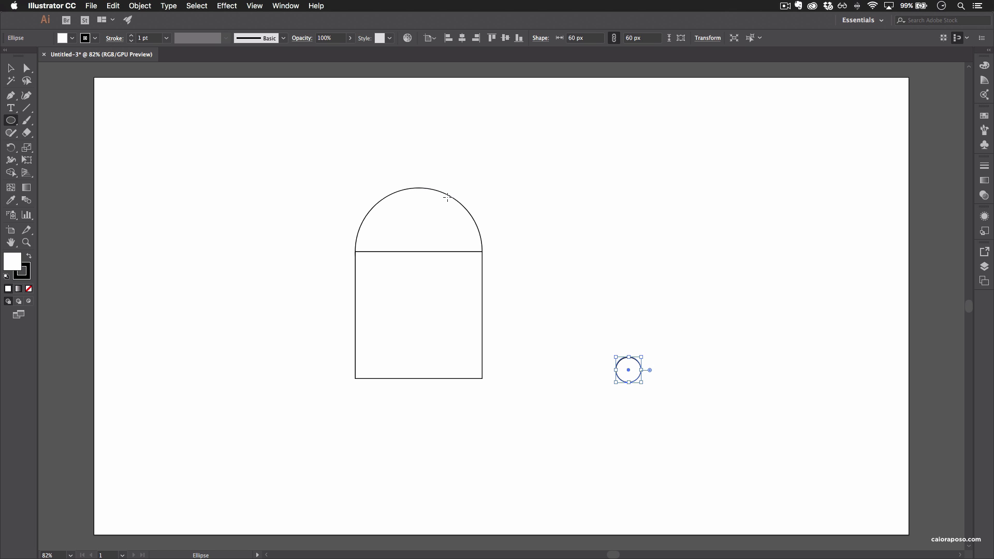
pyautogui.press('v')
pyautogui.click(607, 231)
pyautogui.moveTo(642, 380); pyautogui.dragTo(578, 370)
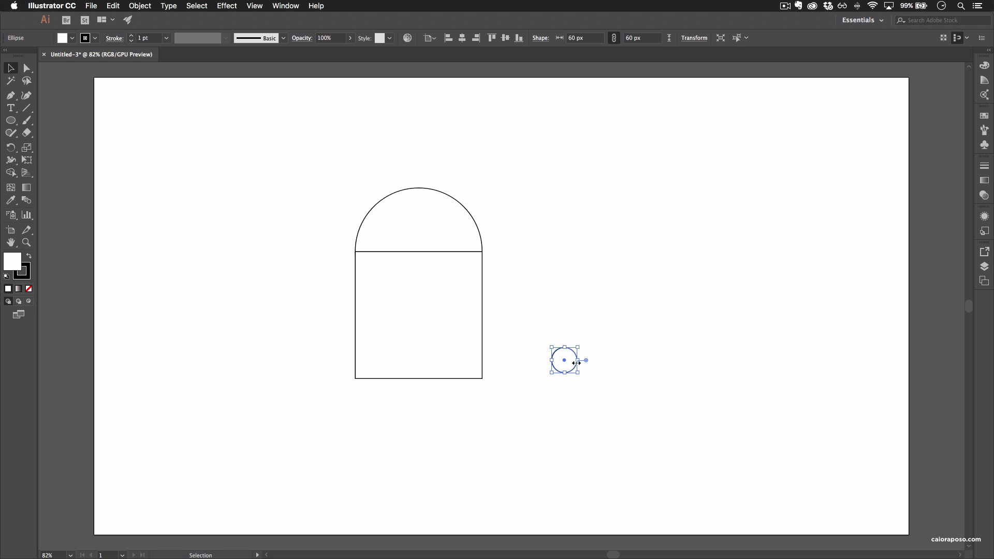
pyautogui.click(608, 355)
pyautogui.moveTo(566, 361); pyautogui.dragTo(371, 371)
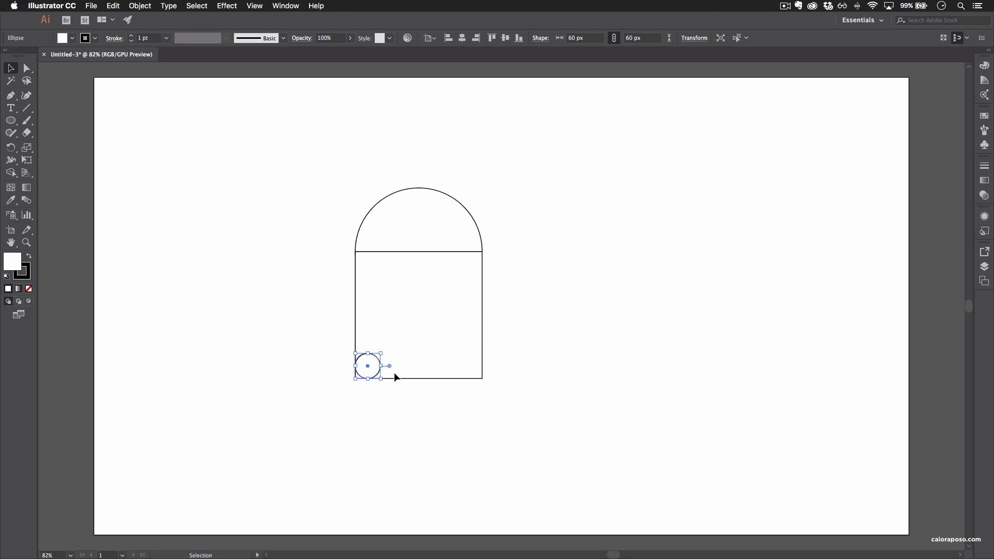
# - Examine up close how the small circle's edges meet the square's lower-left corner
pyautogui.press('super+equal')
pyautogui.press('super+equal')
pyautogui.press('super+equal')
pyautogui.press('super+equal')
pyautogui.press('v')
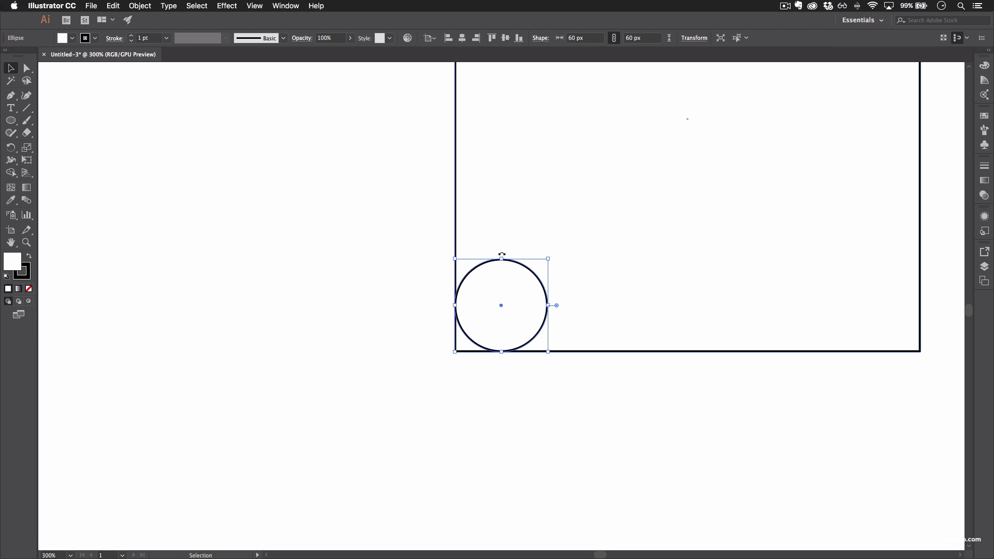
pyautogui.press('a')
pyautogui.scroll(5, 502, 256)
pyautogui.scroll(-4, 503, 257)
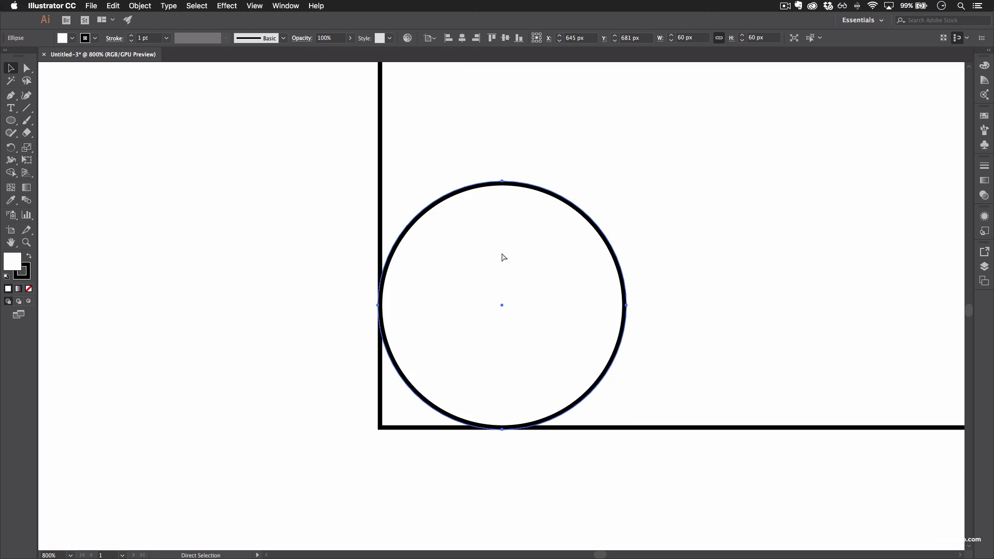
pyautogui.press('v')
pyautogui.moveTo(581, 424); pyautogui.dragTo(429, 443)
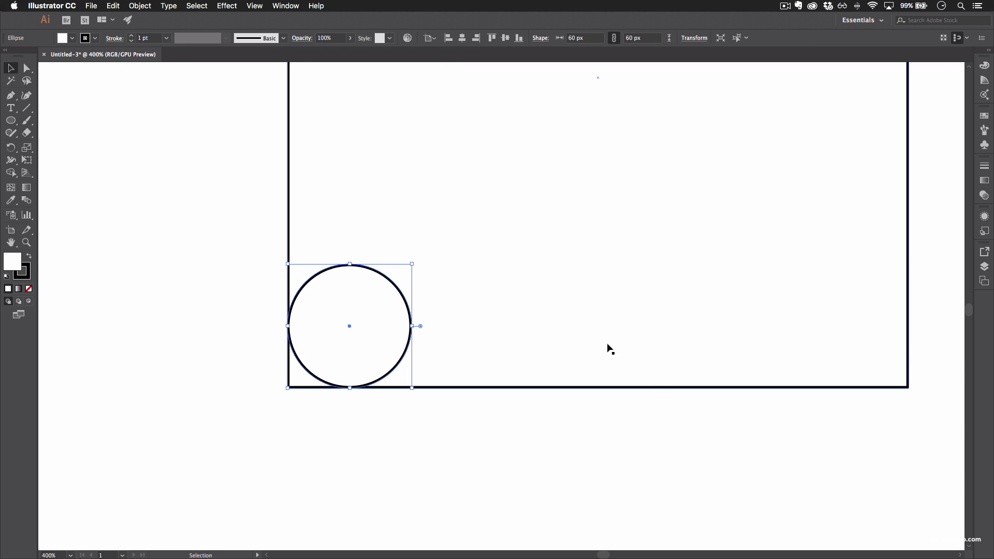
pyautogui.click(523, 466)
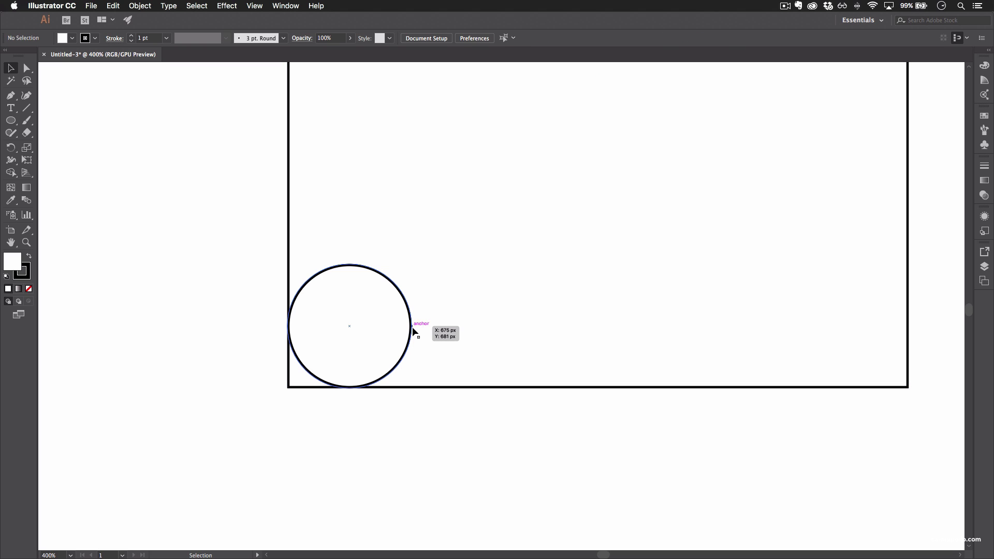
# - Duplicate the 60 px circle twice to the right along the square's bottom edge, each copy touching the previous one
pyautogui.click(378, 329)
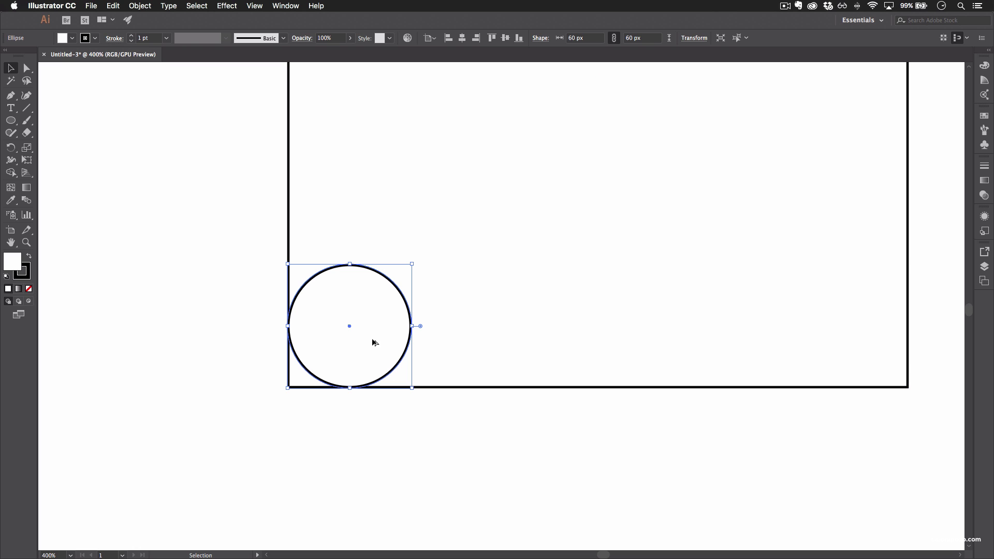
pyautogui.moveTo(364, 340); pyautogui.dragTo(495, 329)
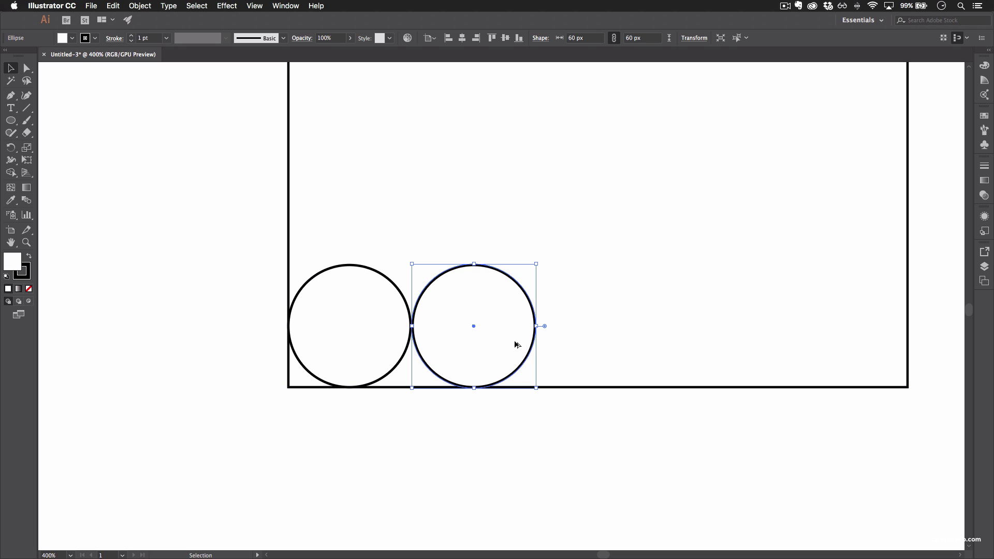
pyautogui.moveTo(486, 346); pyautogui.dragTo(611, 342)
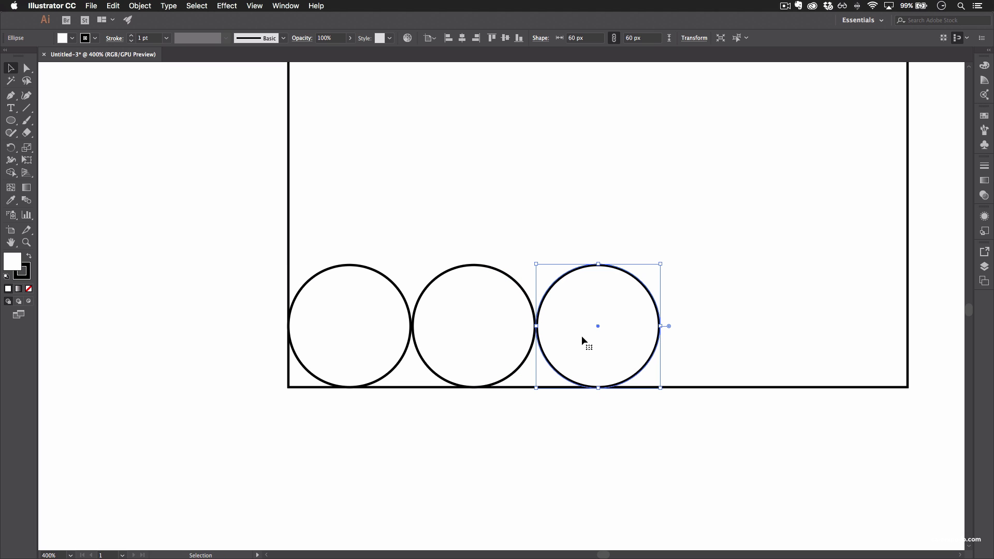
# - Repeat the last duplication twice to complete a row of five circles across the square's bottom edge
pyautogui.hscroll(5, 541, 419)
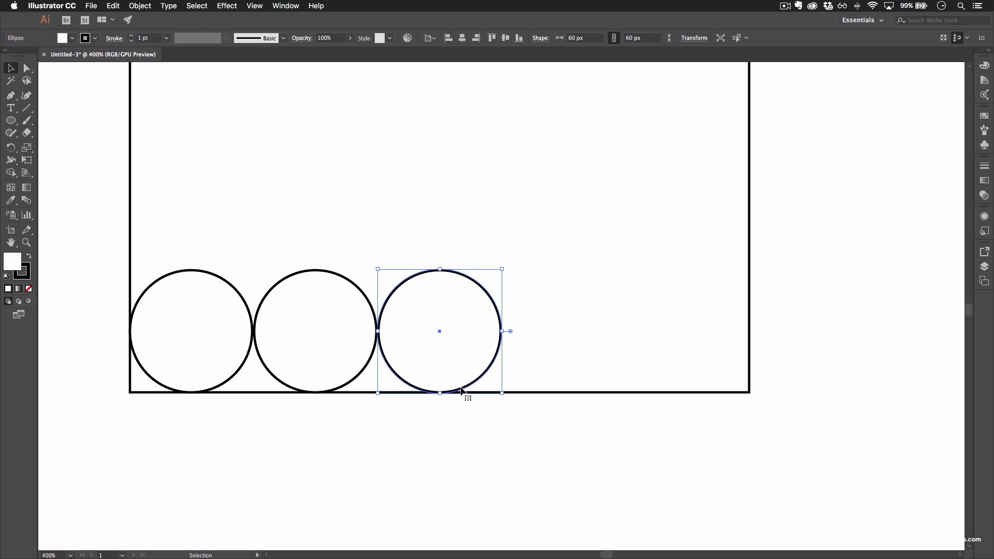
pyautogui.press('a')
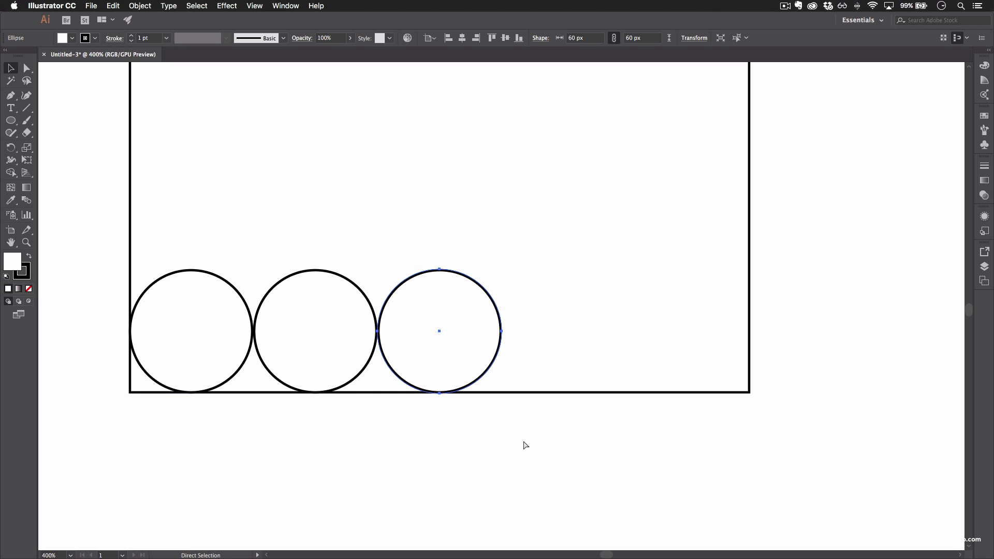
pyautogui.press('super+d')
pyautogui.press('v')
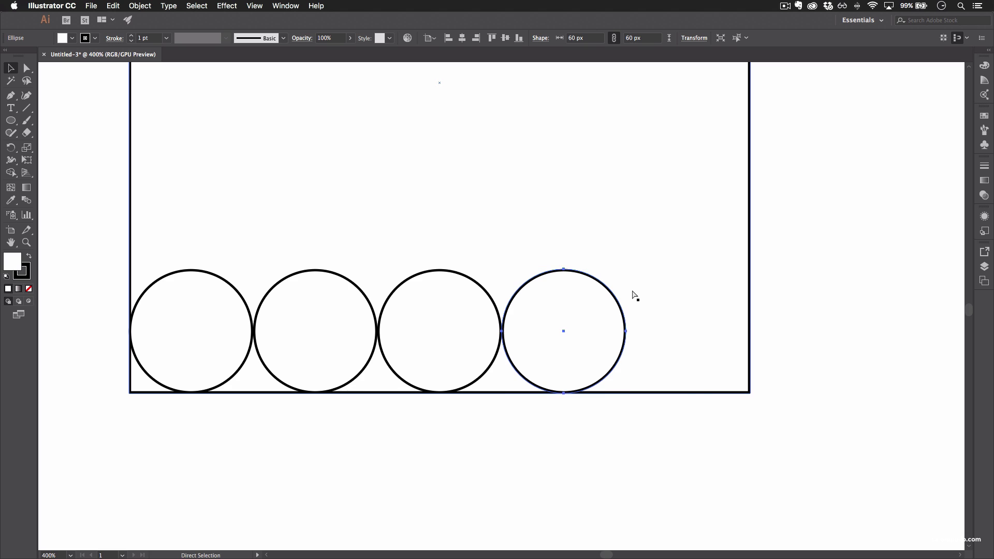
pyautogui.press('super+d')
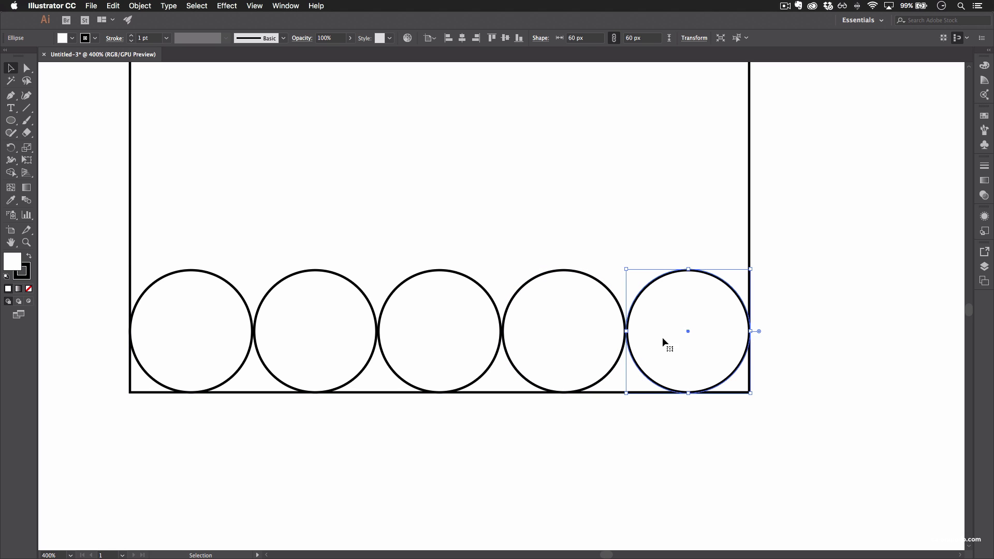
# - Examine the whole figure from the large circle's top down to the row of small circles
pyautogui.press('a')
pyautogui.scroll(2, 623, 401)
pyautogui.hscroll(-1, 623, 401)
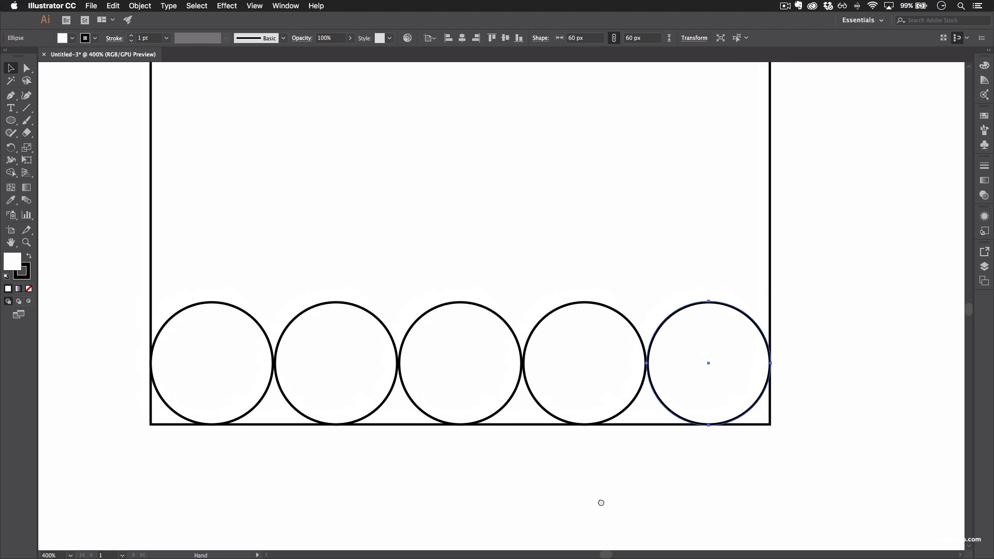
pyautogui.press('super+minus')
pyautogui.press('super+minus')
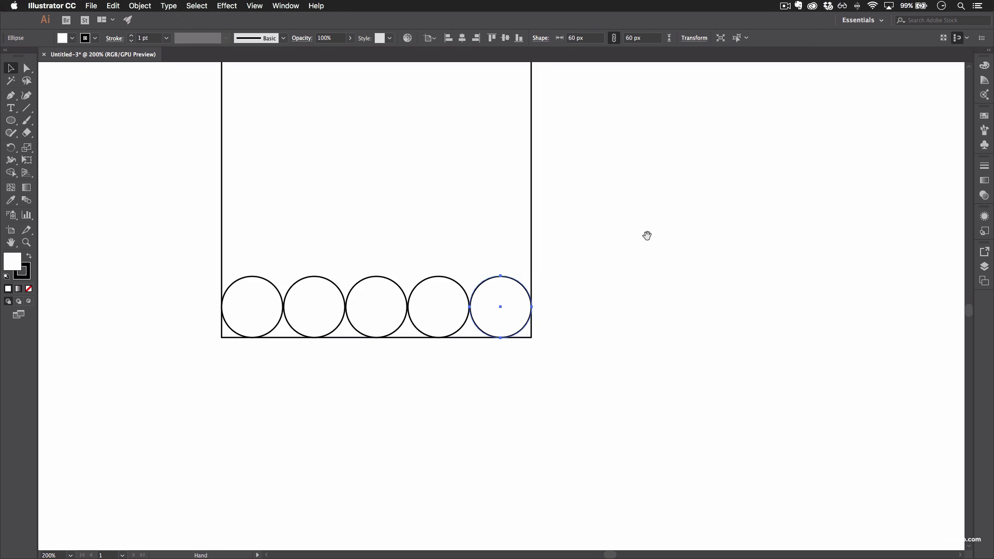
pyautogui.moveTo(645, 235); pyautogui.dragTo(699, 359)
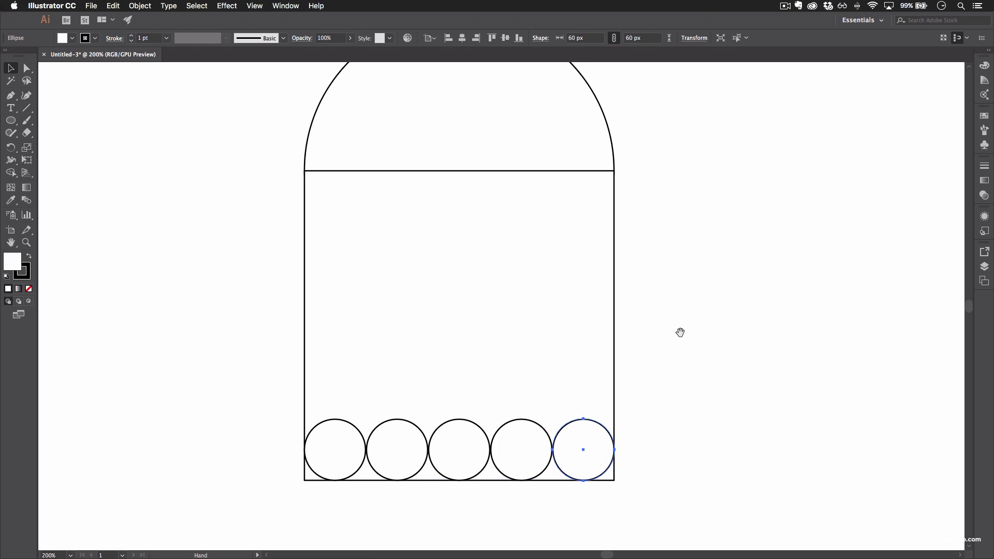
pyautogui.scroll(5, 671, 212)
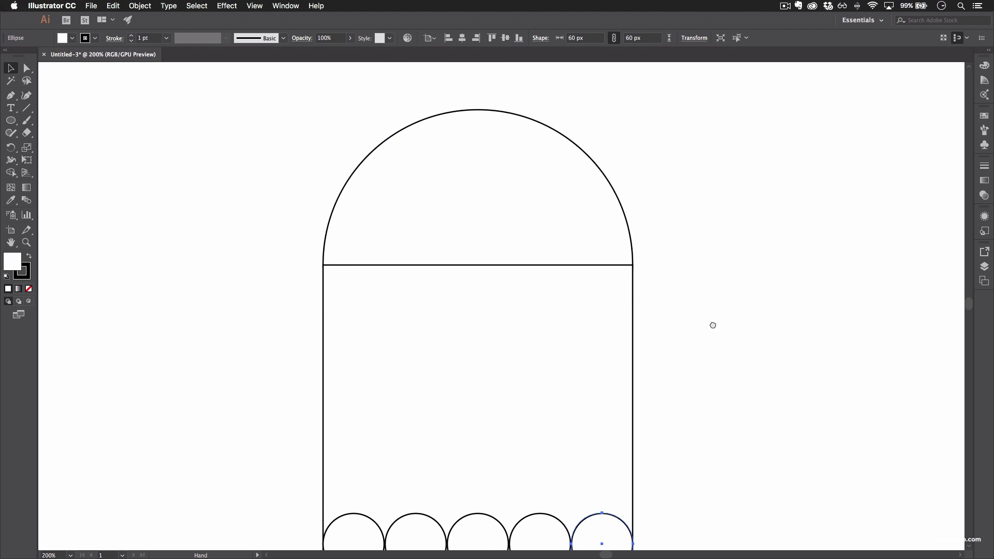
pyautogui.scroll(-6, 660, 279)
pyautogui.scroll(4, 714, 248)
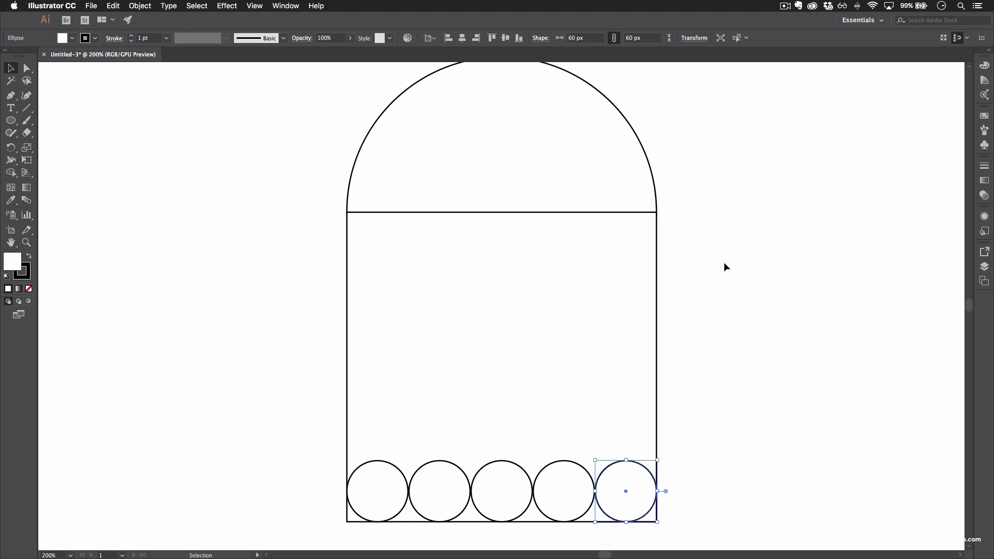
pyautogui.press('super+minus')
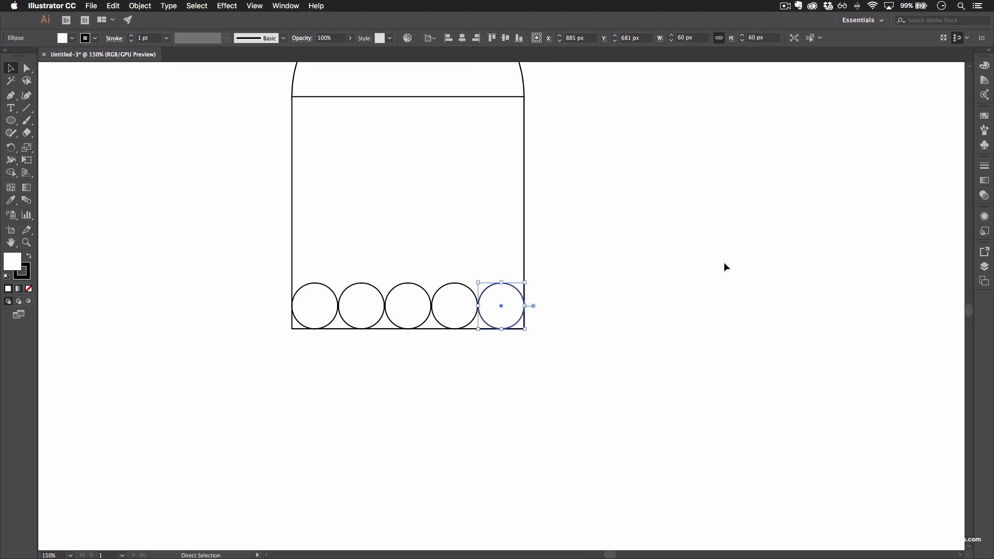
pyautogui.moveTo(582, 226); pyautogui.dragTo(595, 360)
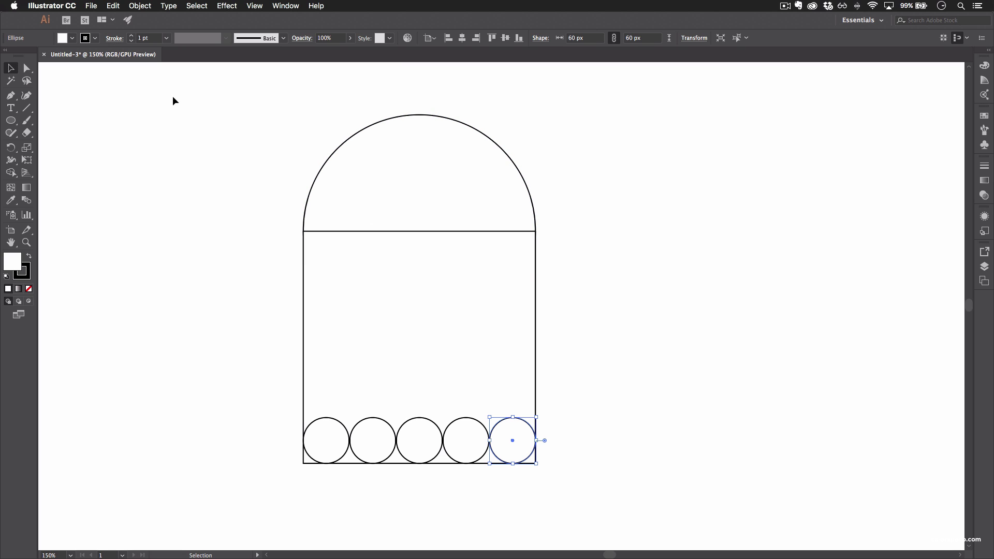
# - Select all the shapes and merge the dome, square and upper parts of the five small circles with the Shape Builder tool
pyautogui.moveTo(221, 91); pyautogui.dragTo(635, 486)
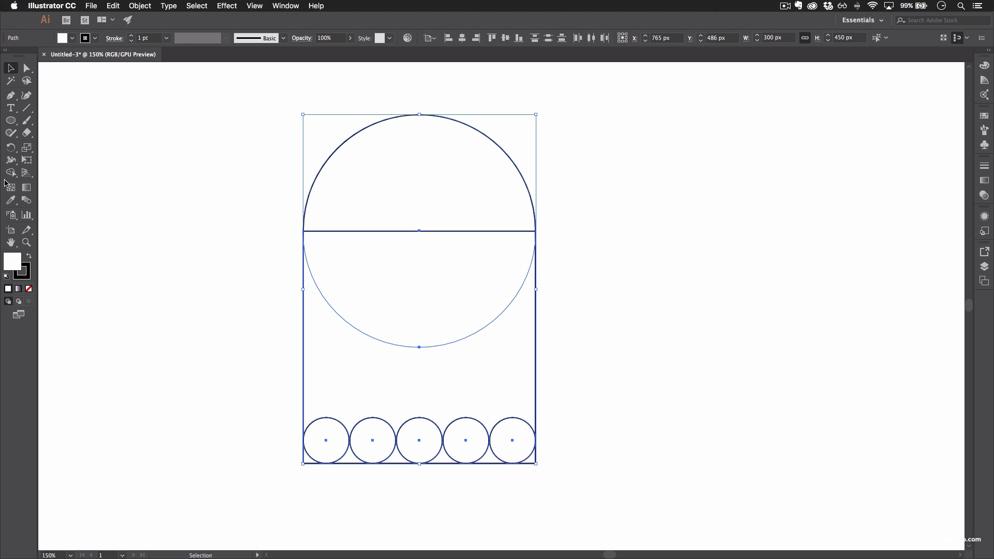
pyautogui.moveTo(10, 172); pyautogui.dragTo(69, 177)
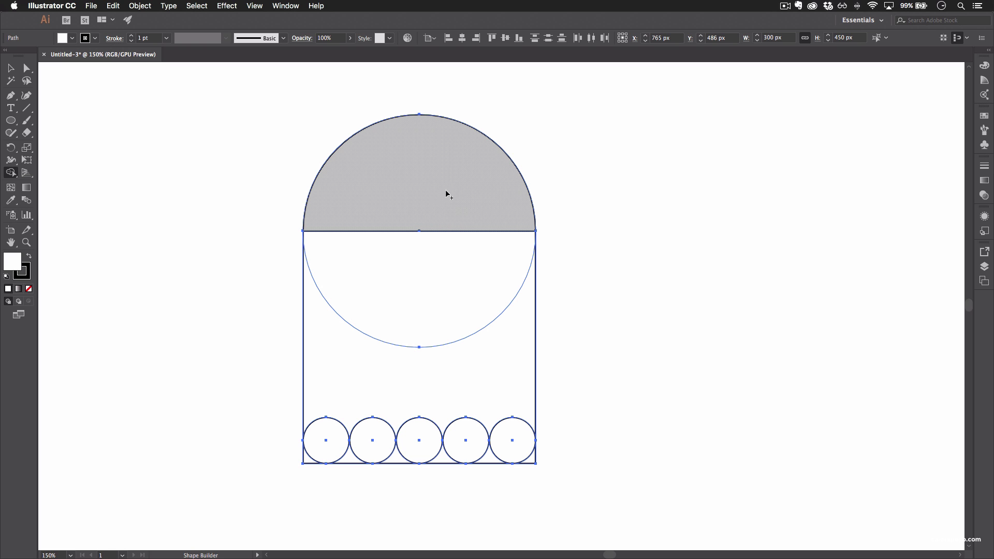
pyautogui.moveTo(419, 222)
pyautogui.mouseDown()
pyautogui.moveTo(418, 273)
pyautogui.moveTo(511, 349)
pyautogui.moveTo(515, 424)
pyautogui.moveTo(422, 437)
pyautogui.moveTo(352, 425)
pyautogui.moveTo(330, 438)
pyautogui.mouseUp()
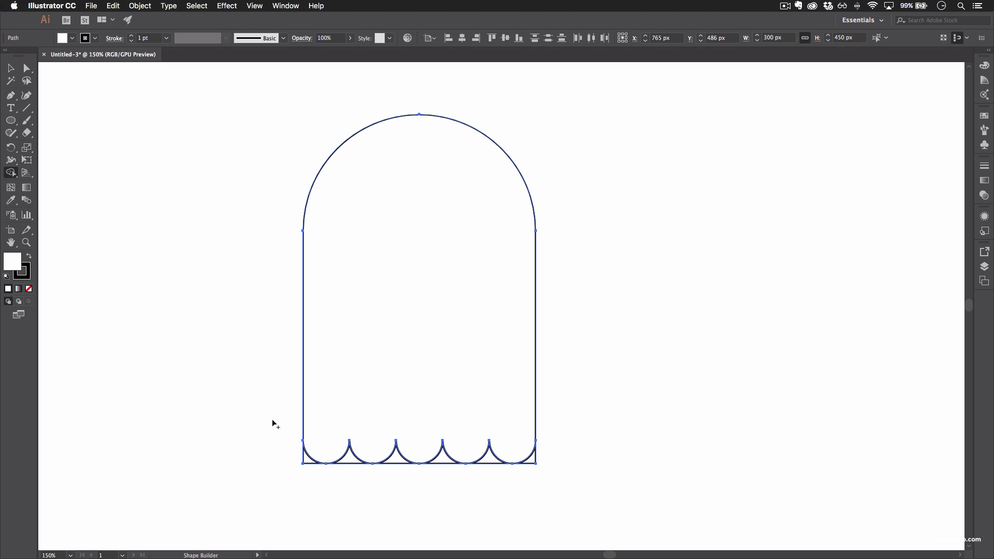
# - Remove the leftover pieces between the scallops along the bottom edge with Shape Builder, and deselect the shape
pyautogui.moveTo(288, 449)
pyautogui.mouseDown()
pyautogui.moveTo(306, 462)
pyautogui.moveTo(535, 464)
pyautogui.mouseUp()
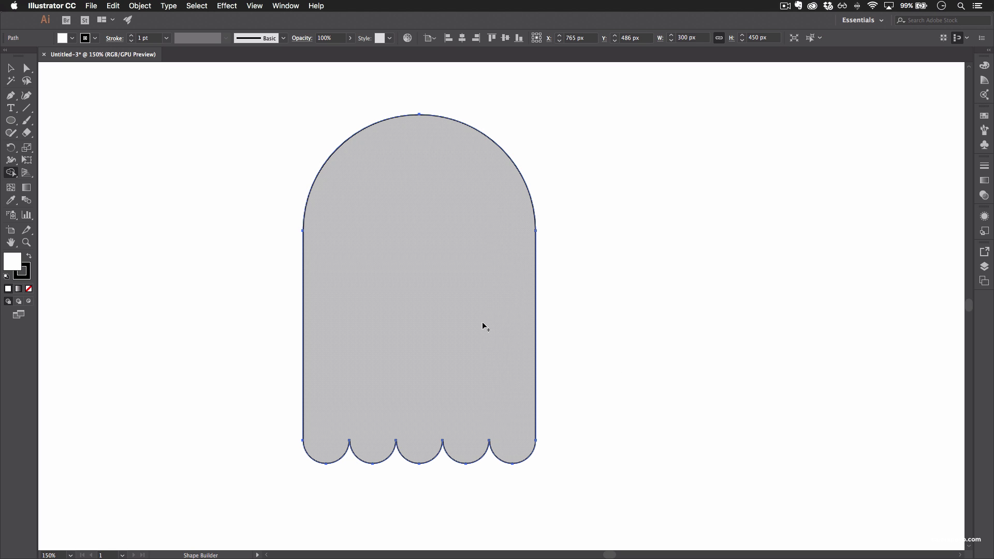
pyautogui.press('v')
pyautogui.click(564, 317)
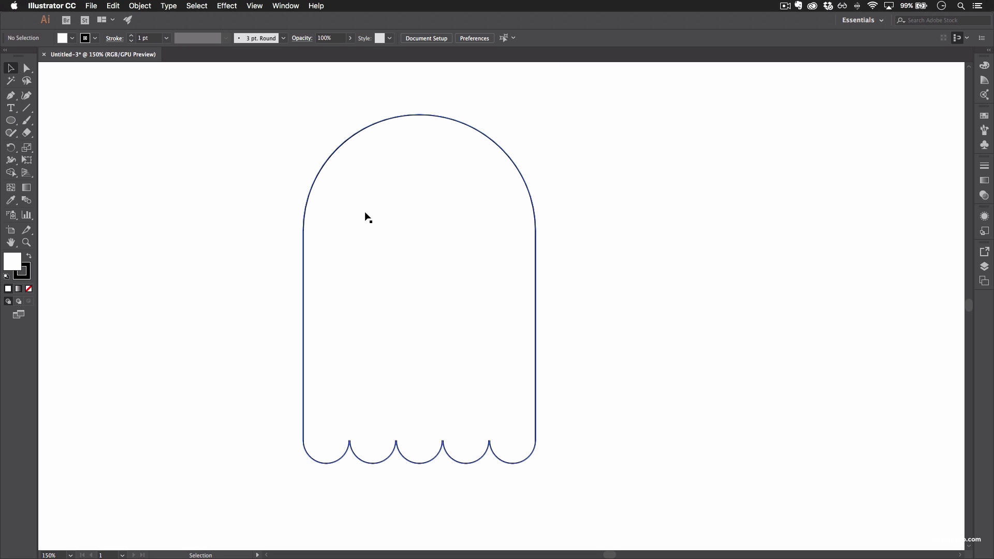
# - Fill the merged scalloped shape with light blue and set its stroke to none
pyautogui.moveTo(233, 193); pyautogui.dragTo(443, 349)
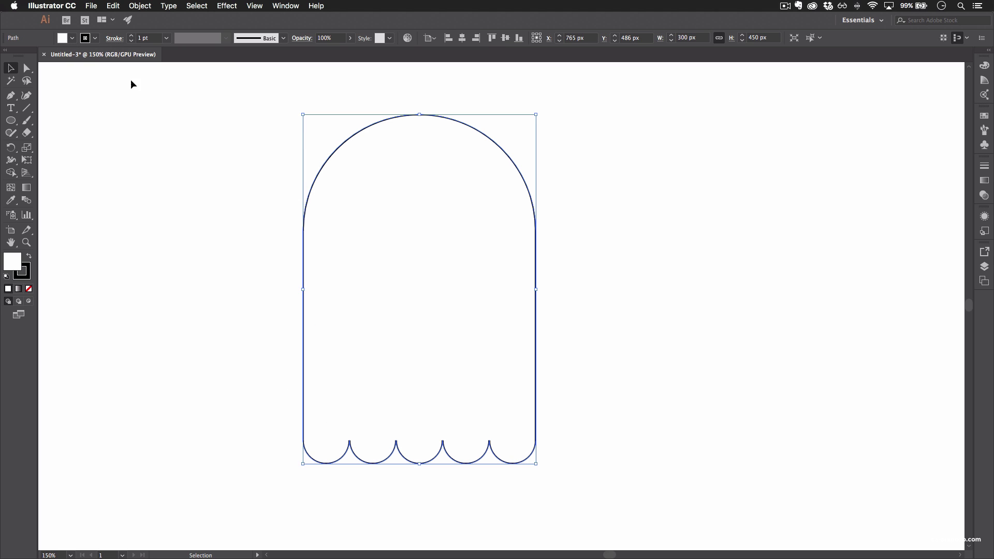
pyautogui.click(72, 39)
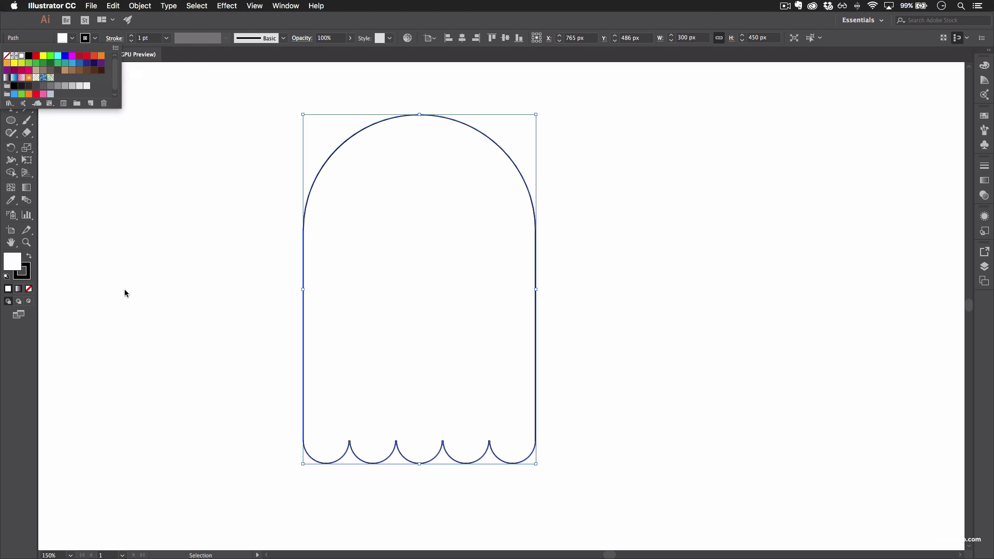
pyautogui.click(71, 64)
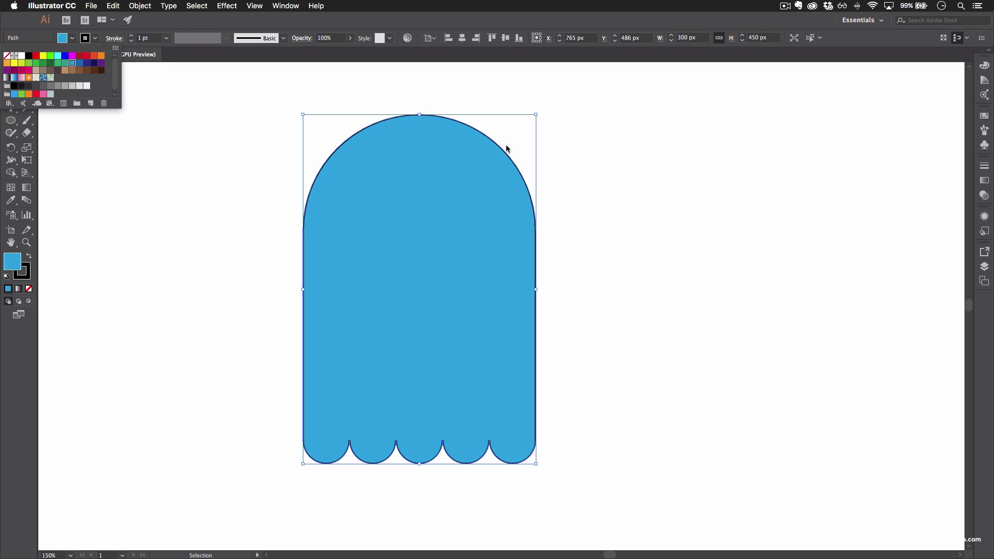
pyautogui.click(96, 39)
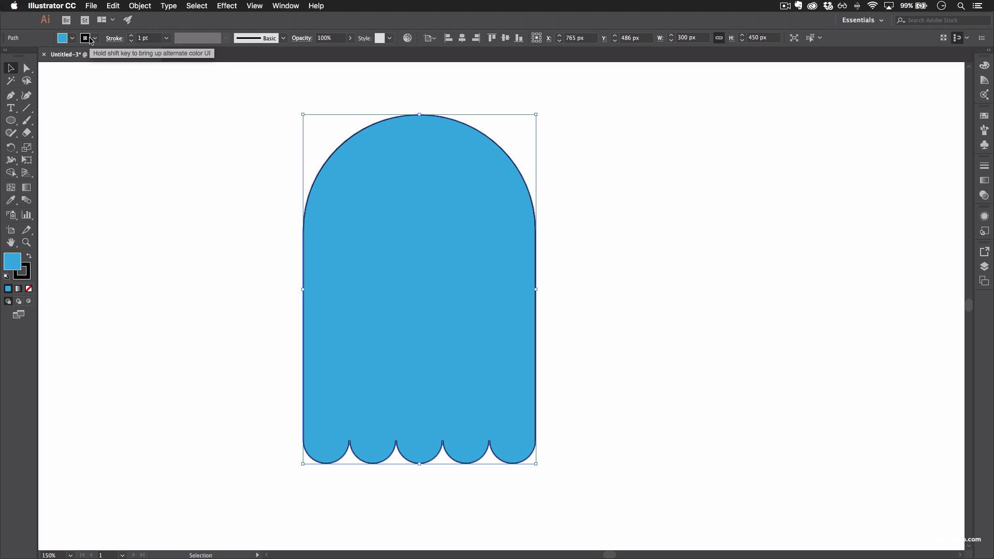
pyautogui.click(90, 41)
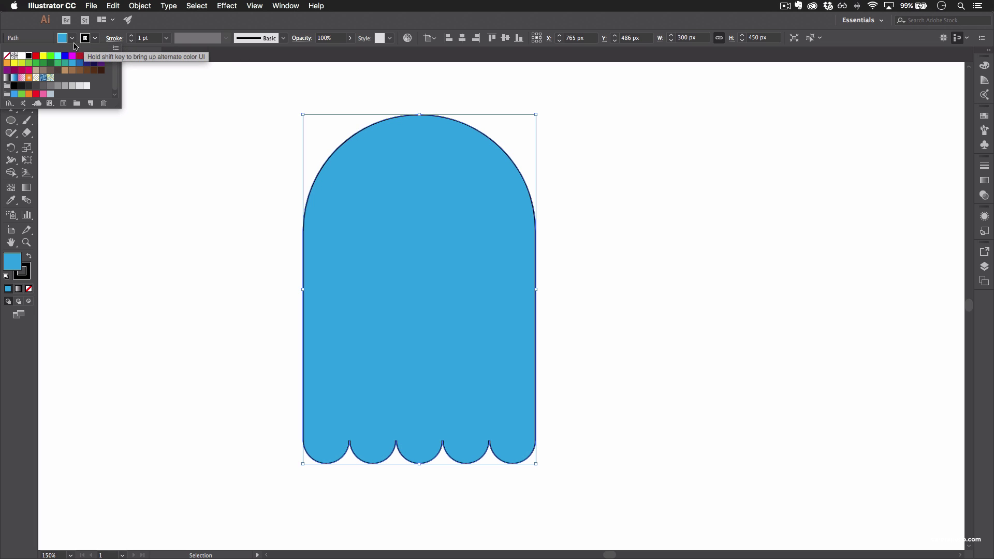
pyautogui.click(6, 57)
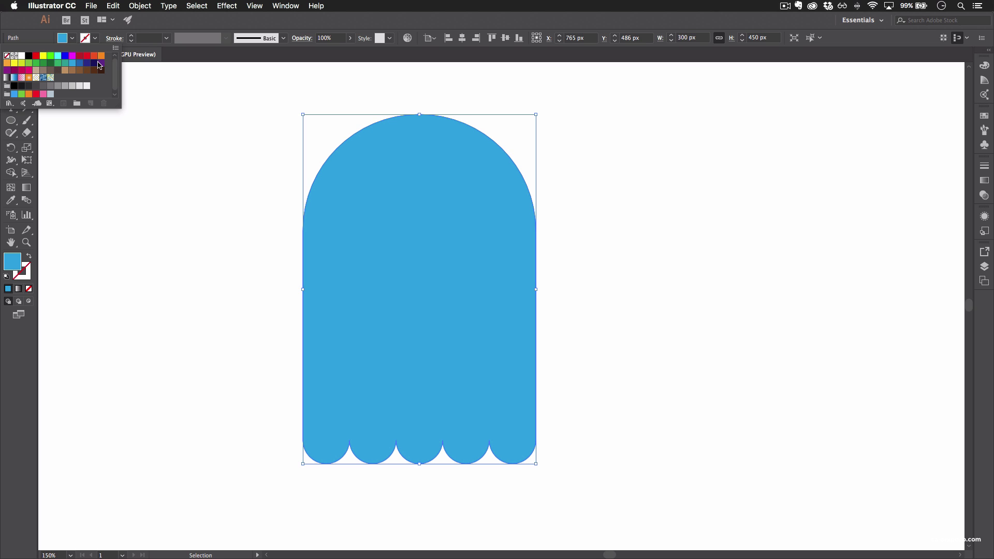
pyautogui.click(573, 250)
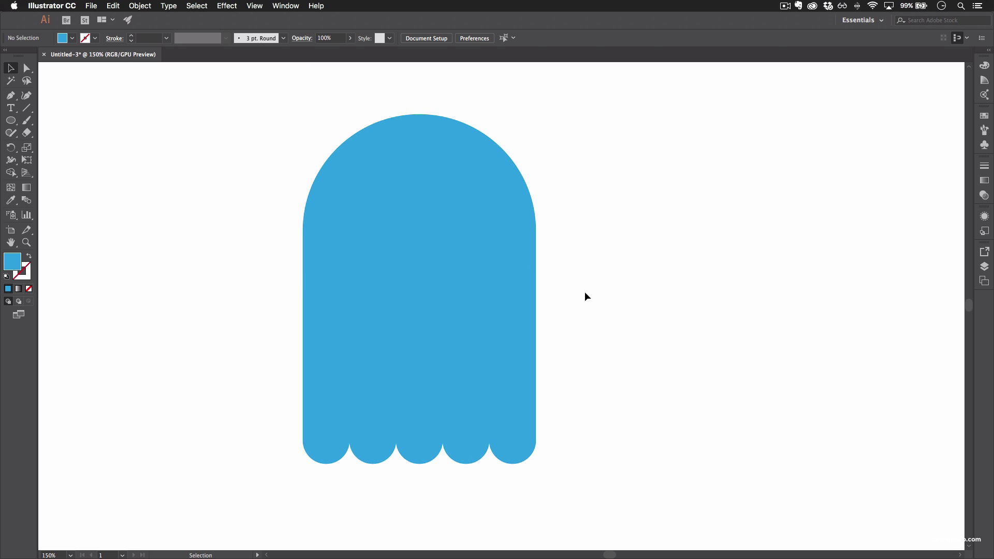
pyautogui.click(481, 220)
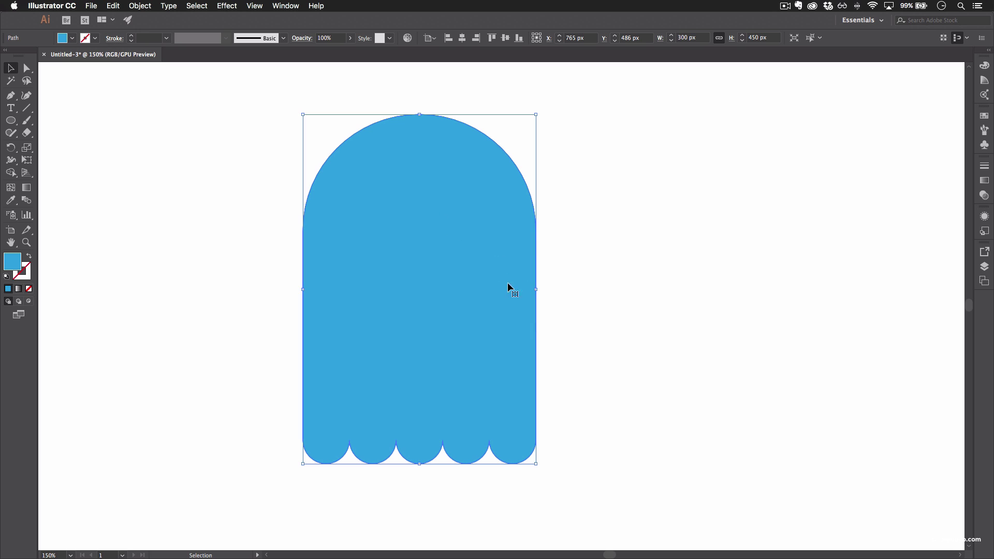
pyautogui.press('a')
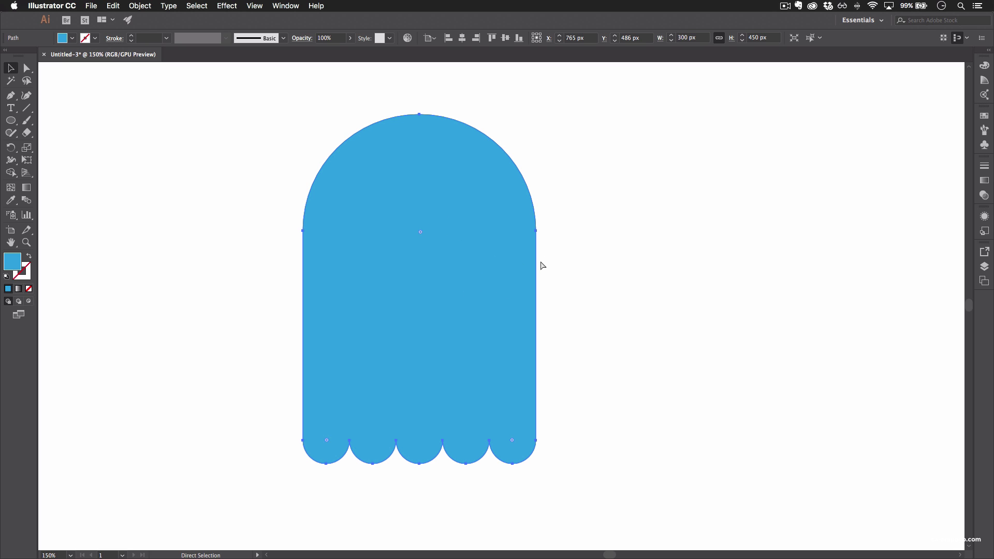
pyautogui.press('v')
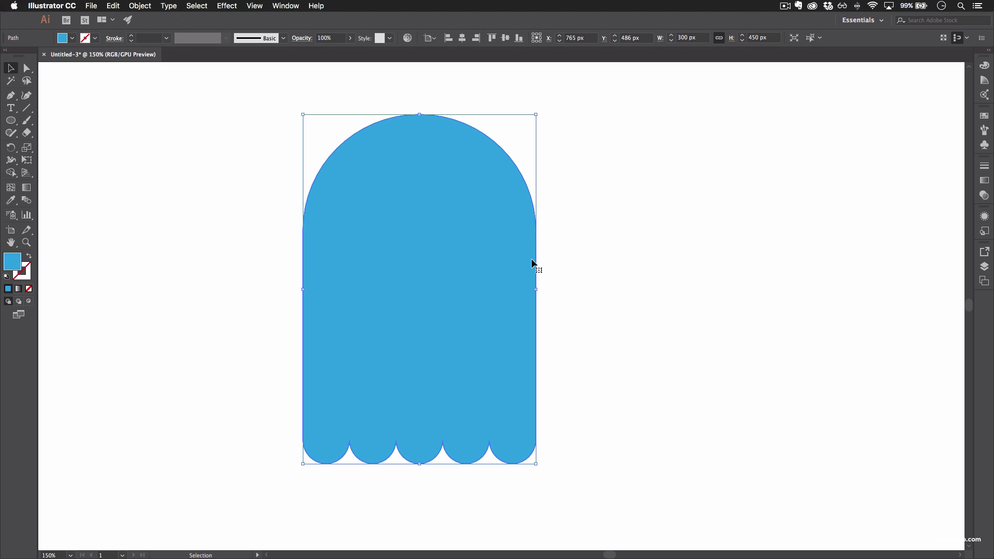
pyautogui.press('super')
pyautogui.keyDown('alt'); pyautogui.moveTo(444, 302); pyautogui.dragTo(500, 304); pyautogui.keyUp('alt')
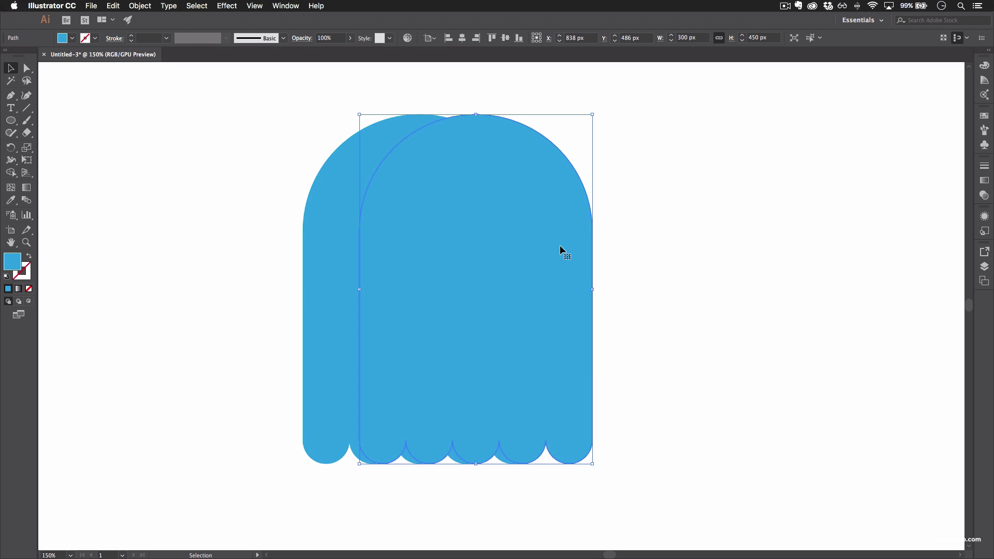
pyautogui.press('super+z')
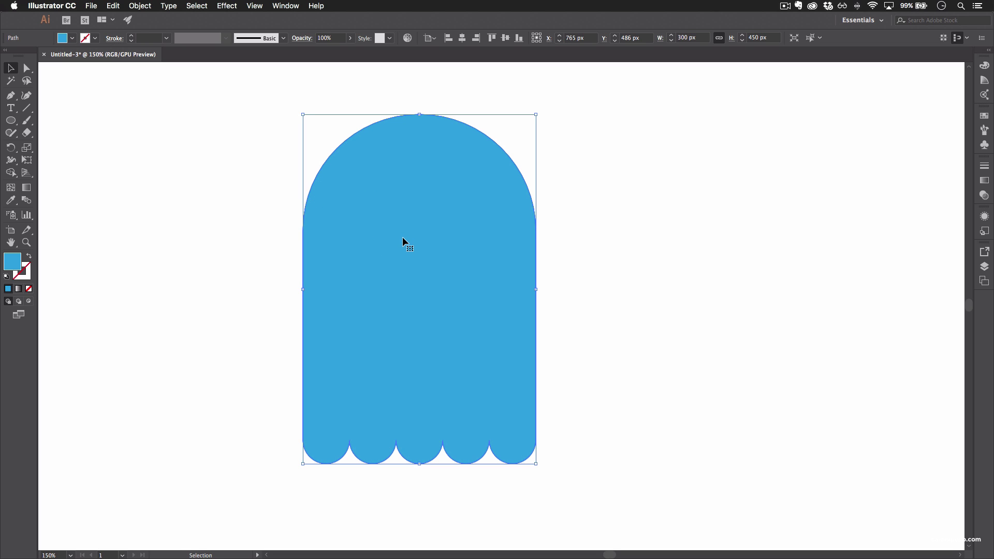
pyautogui.press('a')
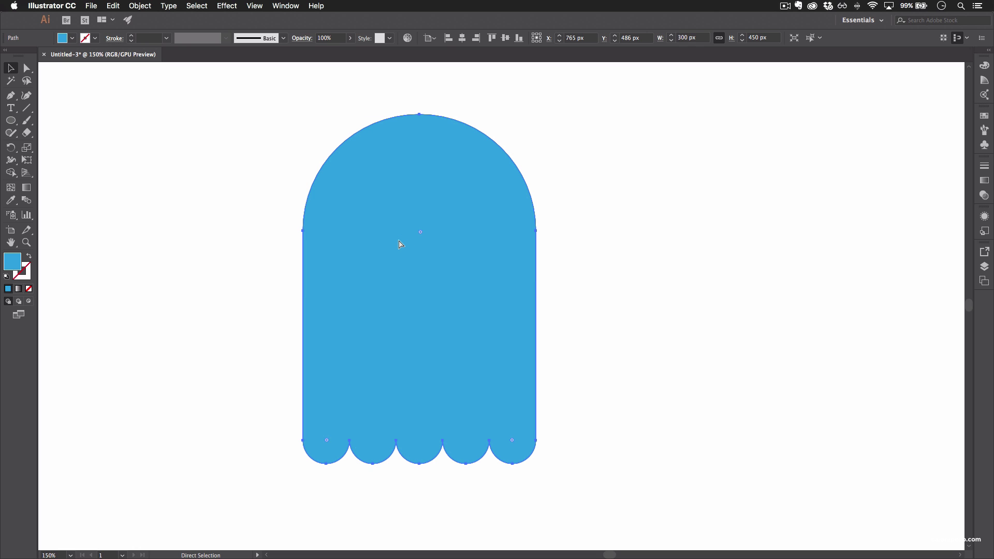
pyautogui.press('v')
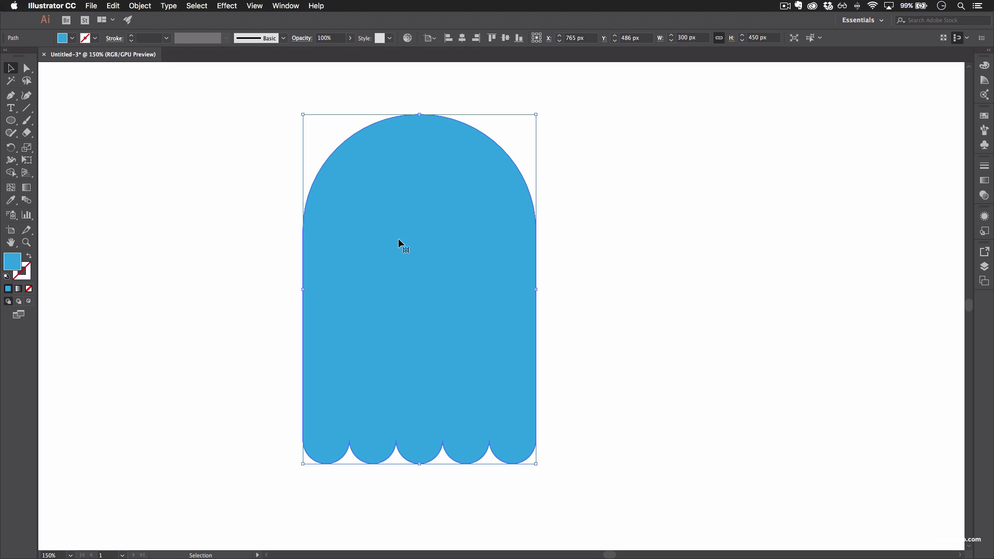
pyautogui.moveTo(411, 256); pyautogui.dragTo(268, 268)
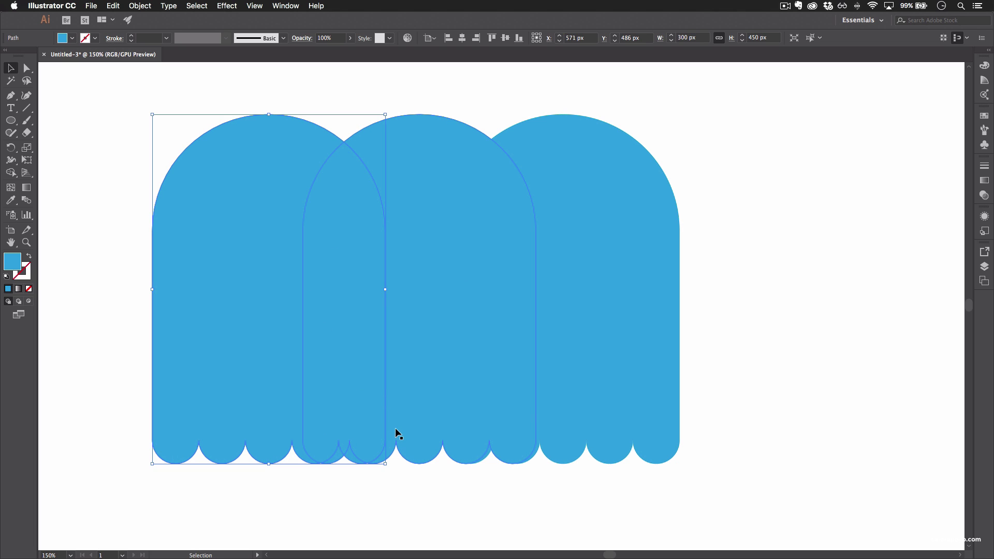
pyautogui.hotkey('ctrl', 'z')
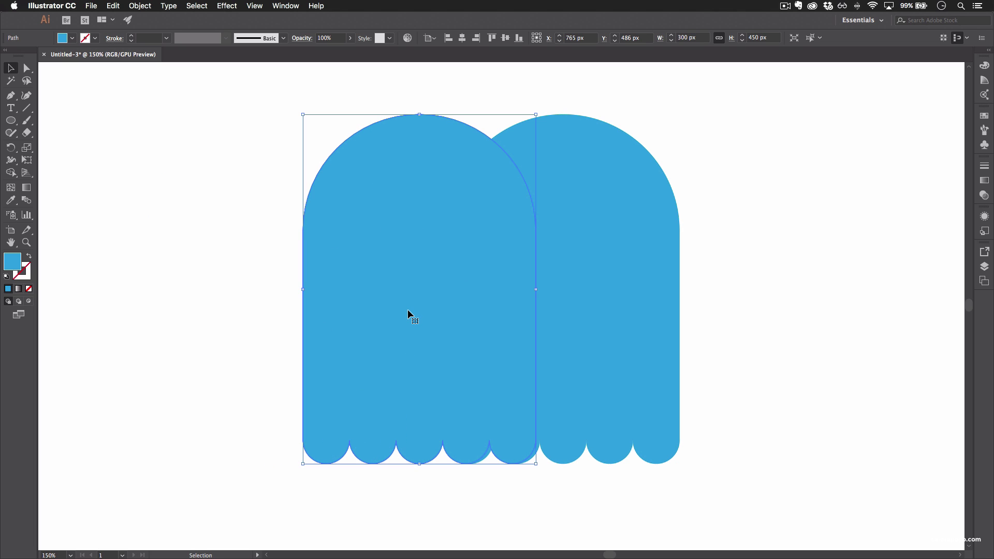
pyautogui.hotkey('ctrl', 'z')
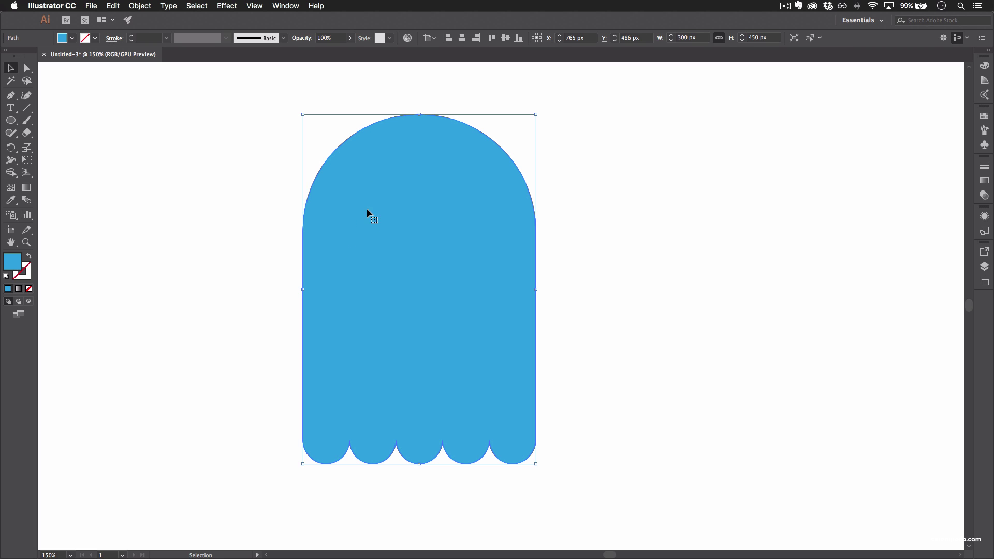
pyautogui.click(612, 220)
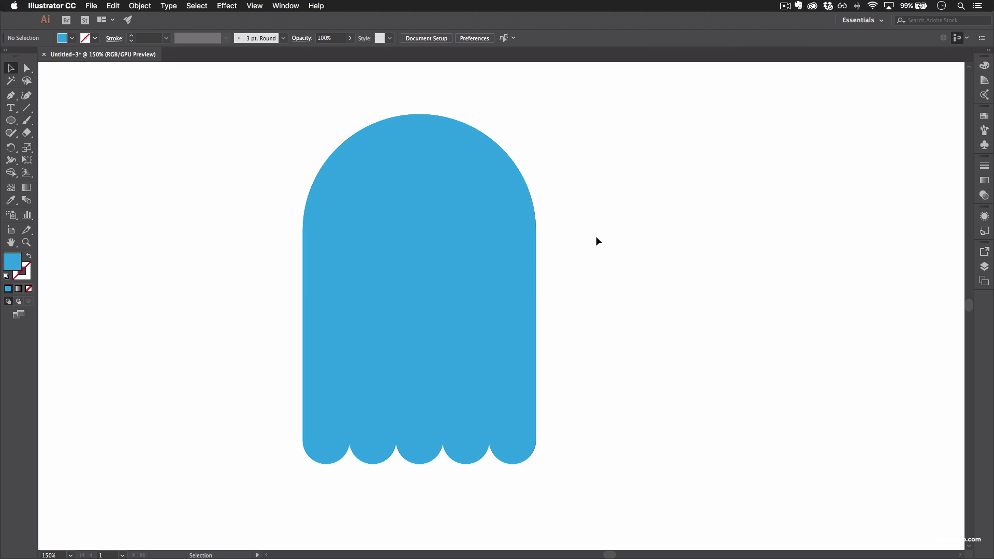
# - Place a duplicate of the blue figure 35 px to the right, overlapping the first one, and select both shapes
pyautogui.click(455, 278)
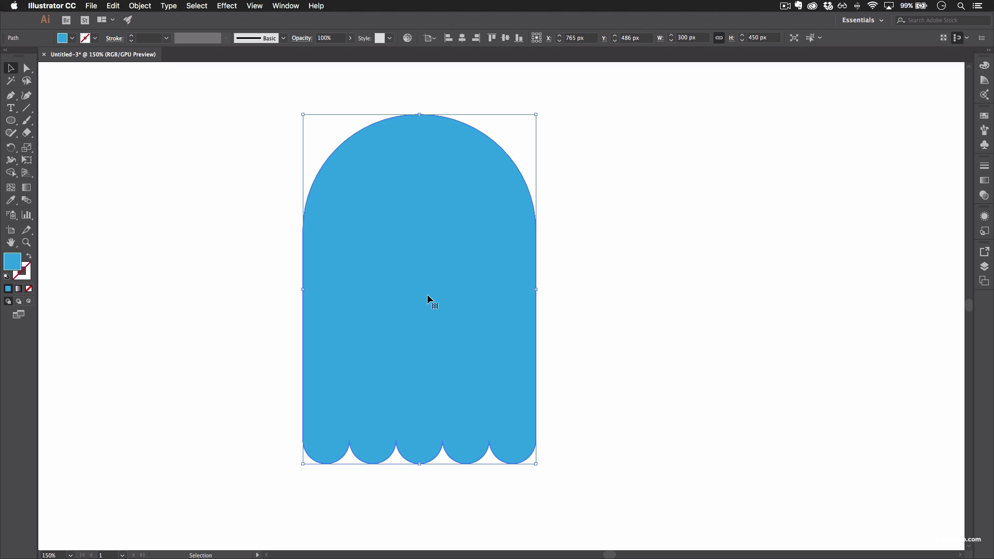
pyautogui.moveTo(428, 296); pyautogui.dragTo(455, 294)
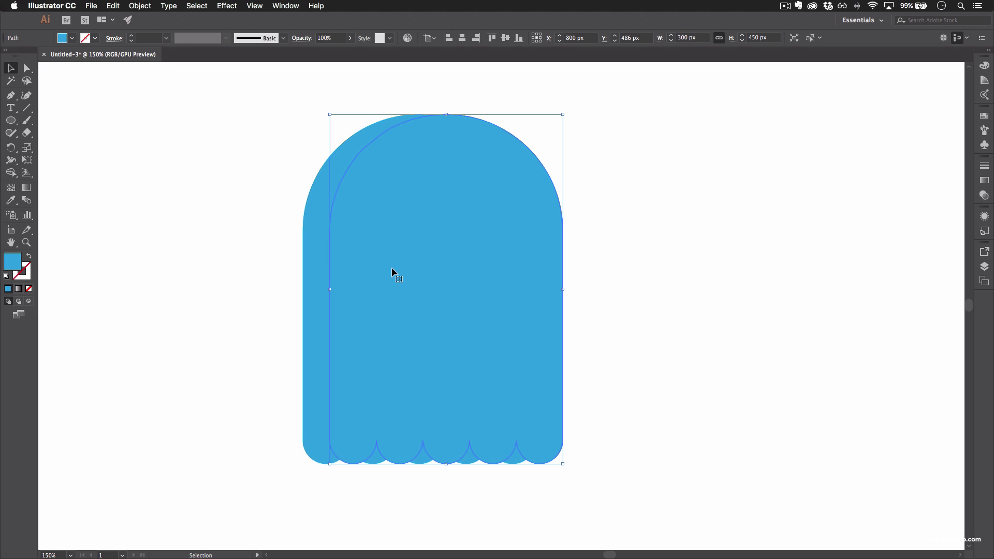
pyautogui.keyDown('shift'); pyautogui.click(315, 278); pyautogui.keyUp('shift')
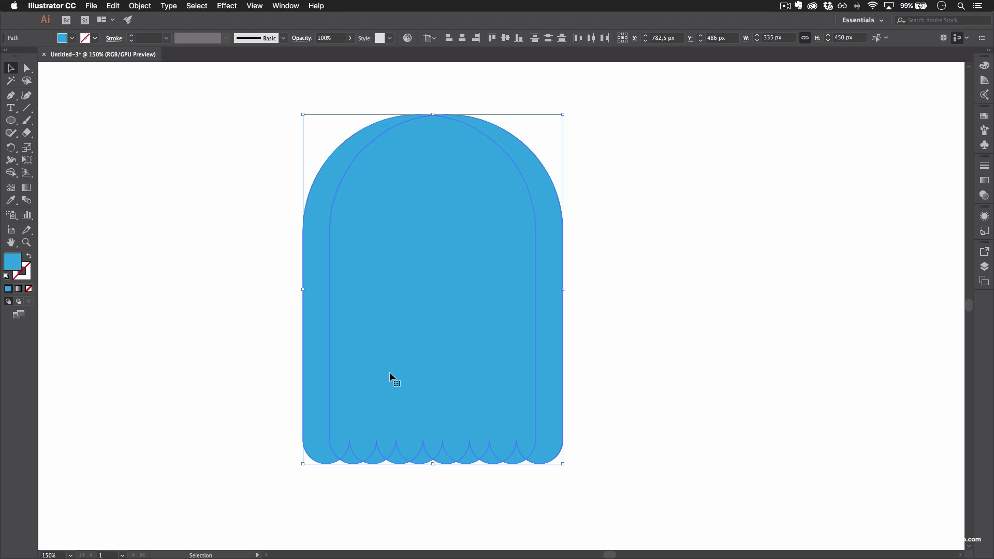
# - Remove the offset shape's right side, the overlap and the scallop fragments with Shape Builder, leaving only the strip along the left edge
pyautogui.click(11, 173)
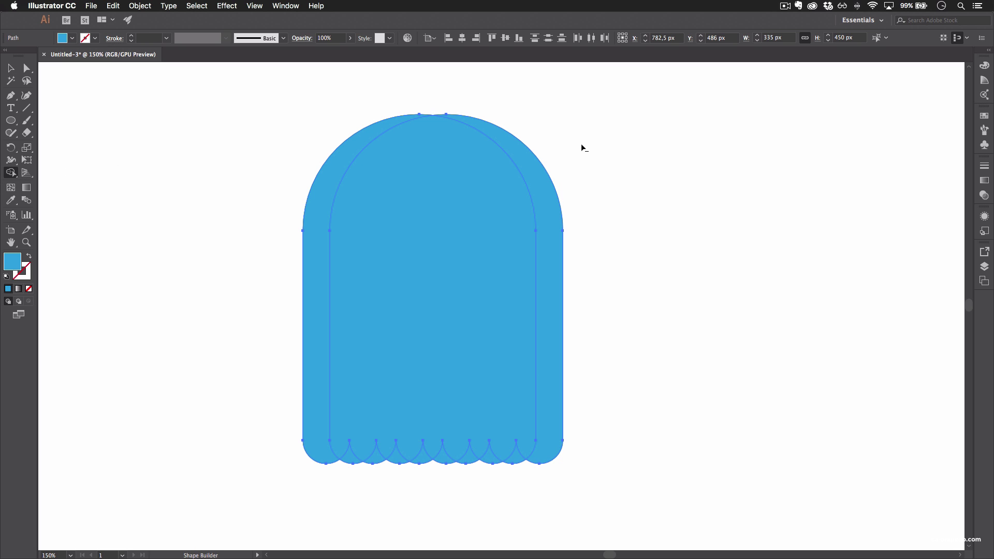
pyautogui.moveTo(587, 144)
pyautogui.mouseDown()
pyautogui.moveTo(460, 171)
pyautogui.moveTo(417, 207)
pyautogui.moveTo(434, 268)
pyautogui.mouseUp()
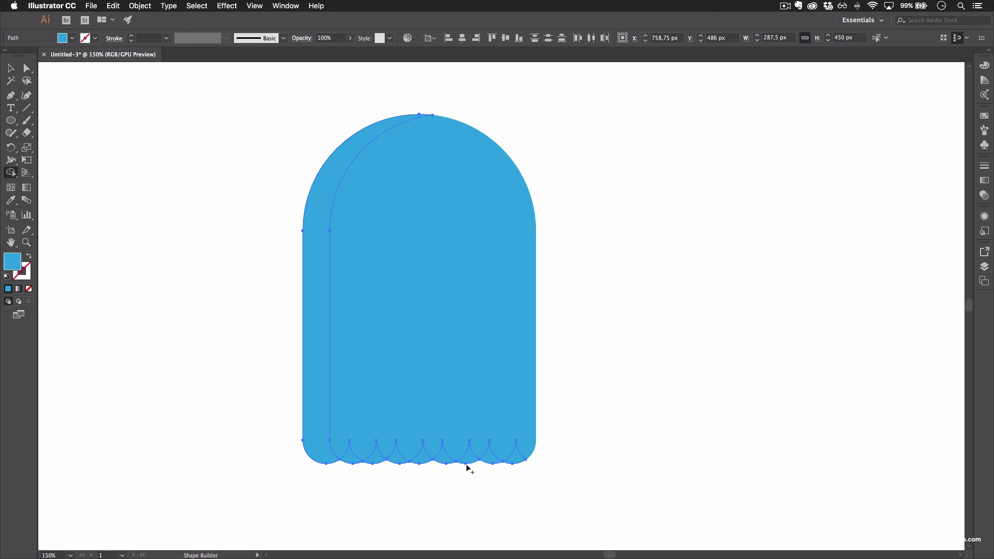
pyautogui.keyDown('alt'); pyautogui.click(348, 458); pyautogui.keyUp('alt')
pyautogui.keyDown('alt'); pyautogui.click(396, 458); pyautogui.keyUp('alt')
pyautogui.moveTo(434, 470); pyautogui.dragTo(487, 461)
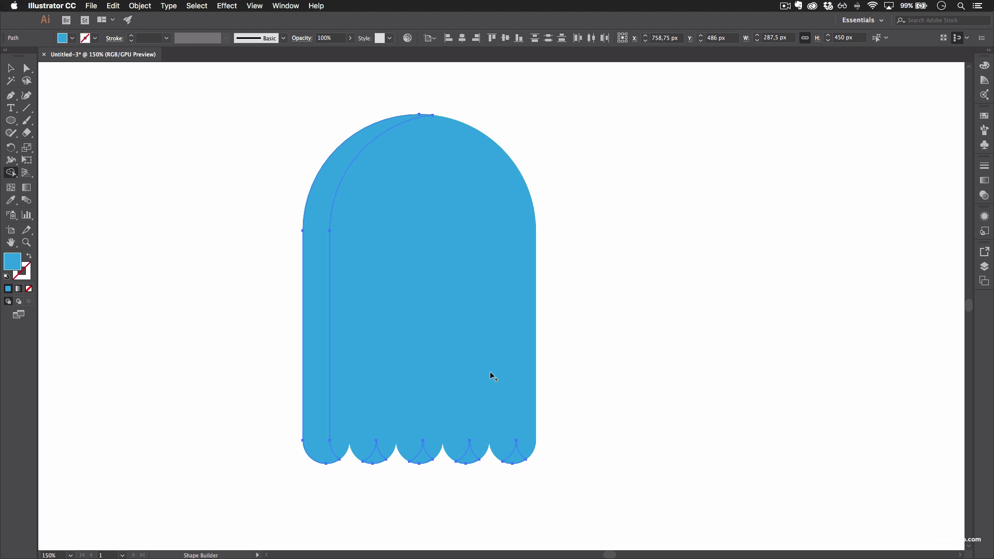
pyautogui.moveTo(569, 438)
pyautogui.mouseDown()
pyautogui.moveTo(489, 453)
pyautogui.moveTo(361, 459)
pyautogui.mouseUp()
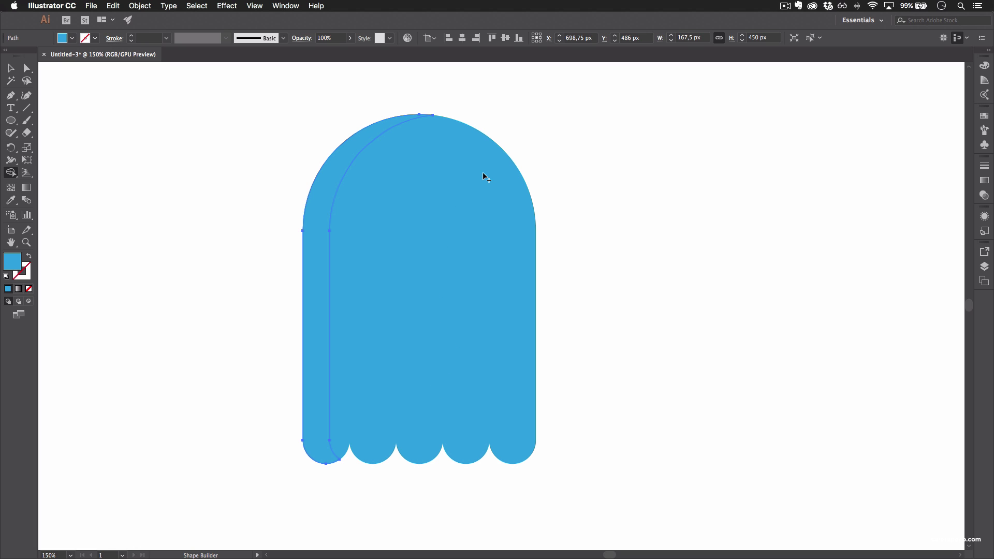
# - Pull the figure and its left-edge strip apart to check that they are separate shapes, and undo the moves
pyautogui.press('v')
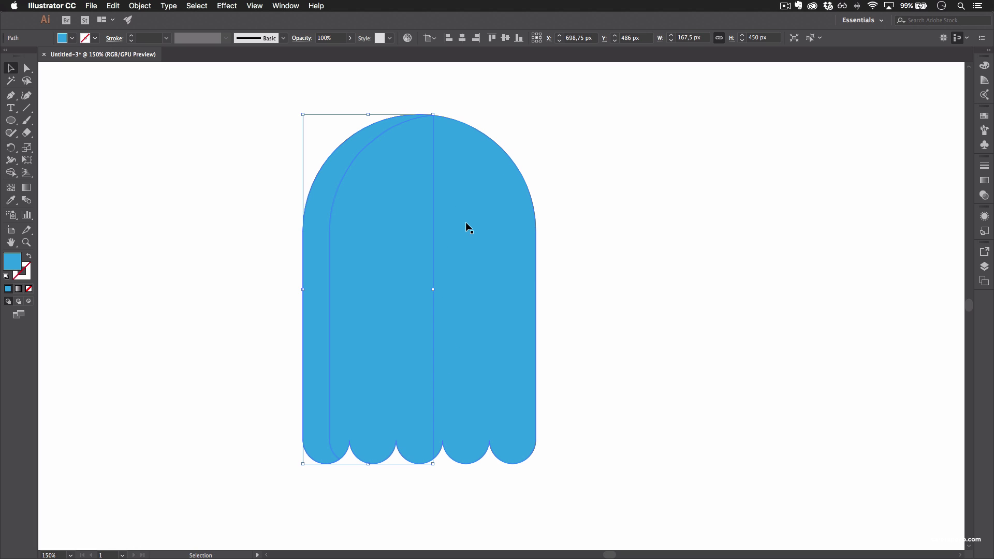
pyautogui.moveTo(466, 226); pyautogui.dragTo(576, 226)
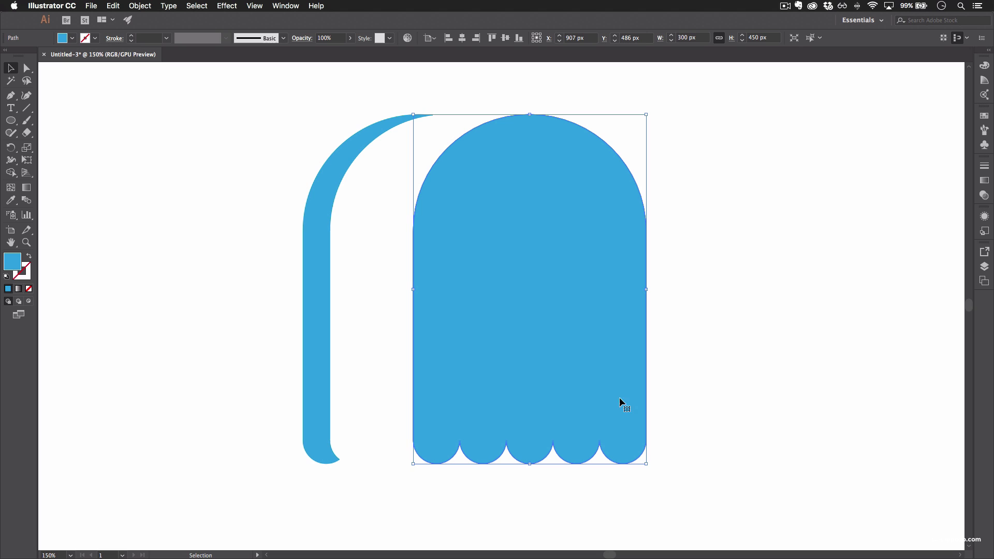
pyautogui.press('a')
pyautogui.press('super+z')
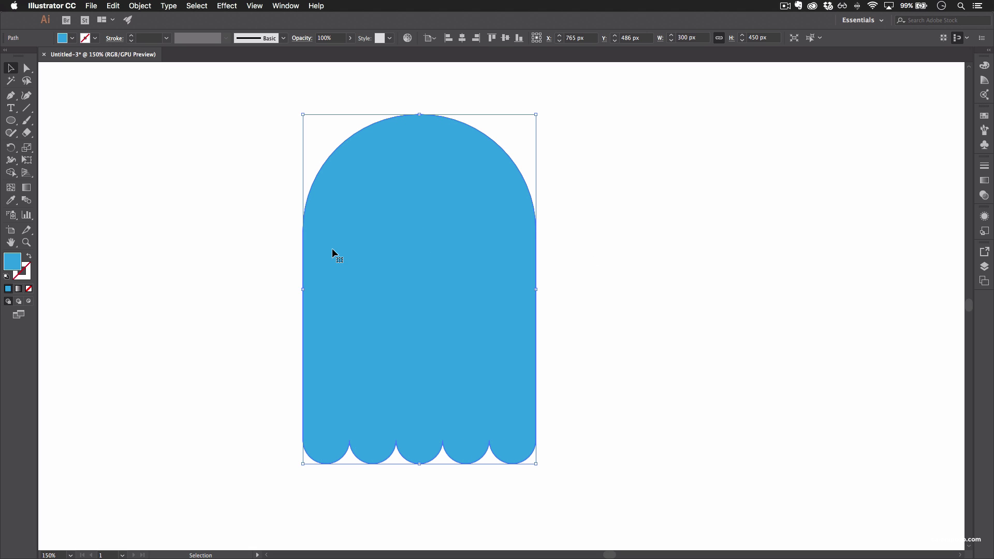
pyautogui.moveTo(319, 315); pyautogui.dragTo(213, 315)
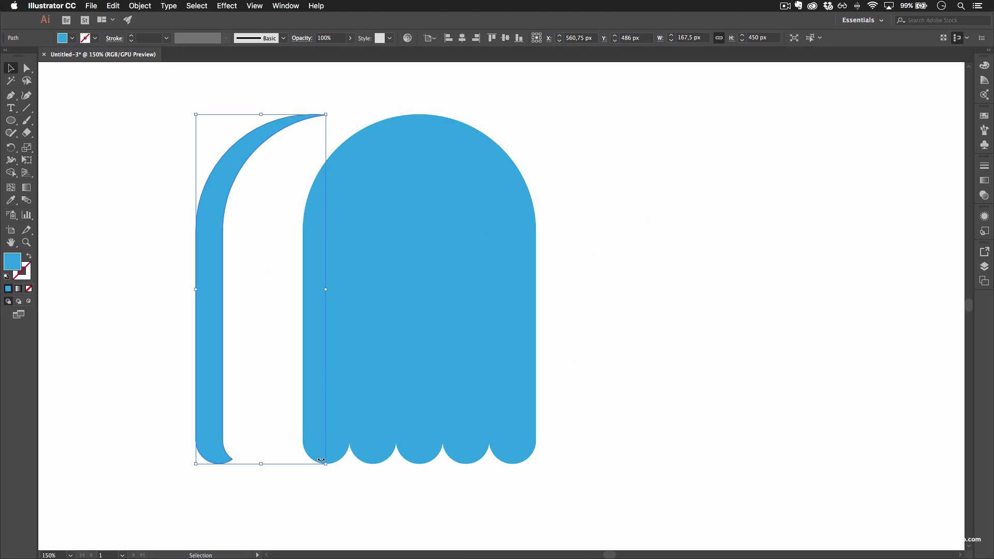
pyautogui.moveTo(408, 290); pyautogui.dragTo(499, 295)
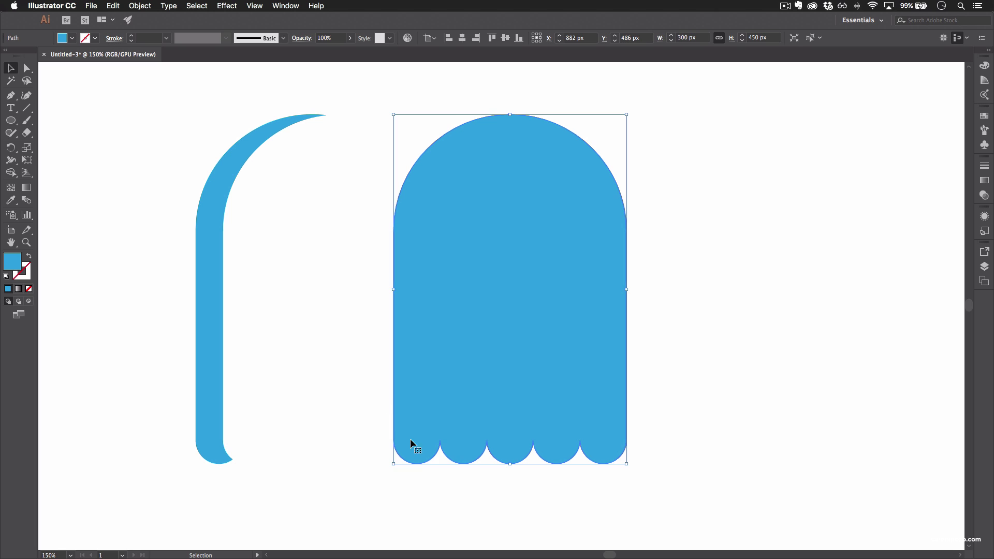
pyautogui.click(615, 177)
pyautogui.press('super+z')
pyautogui.press('super+z')
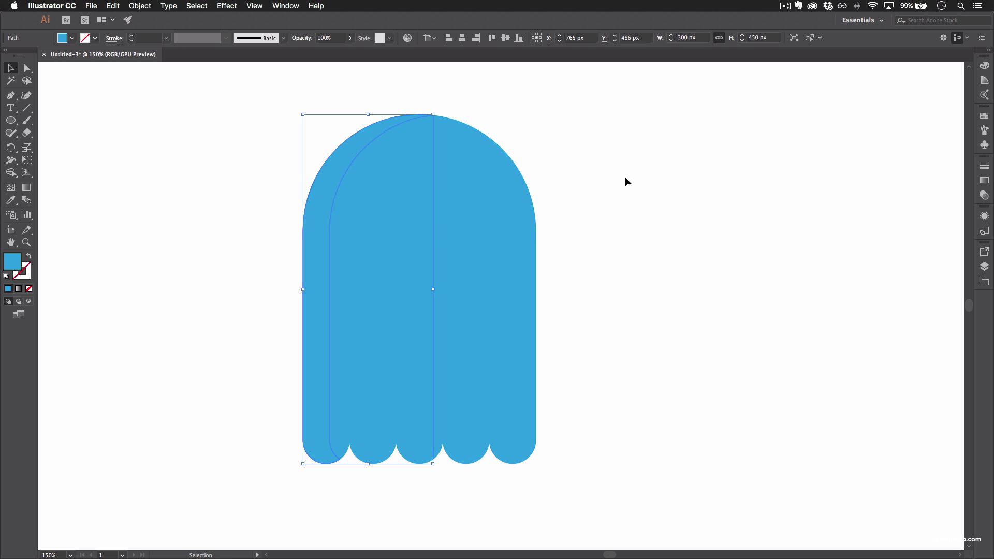
pyautogui.click(618, 166)
# - Try a dark blue swatch as the fill of the left-edge strip and undo it
pyautogui.click(313, 236)
pyautogui.click(72, 38)
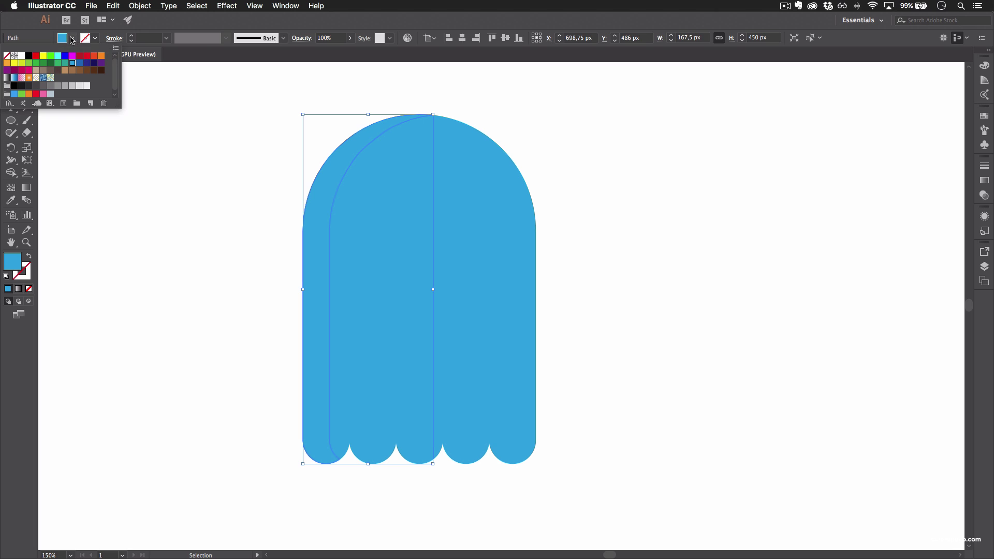
pyautogui.click(79, 63)
pyautogui.click(226, 156)
pyautogui.click(620, 217)
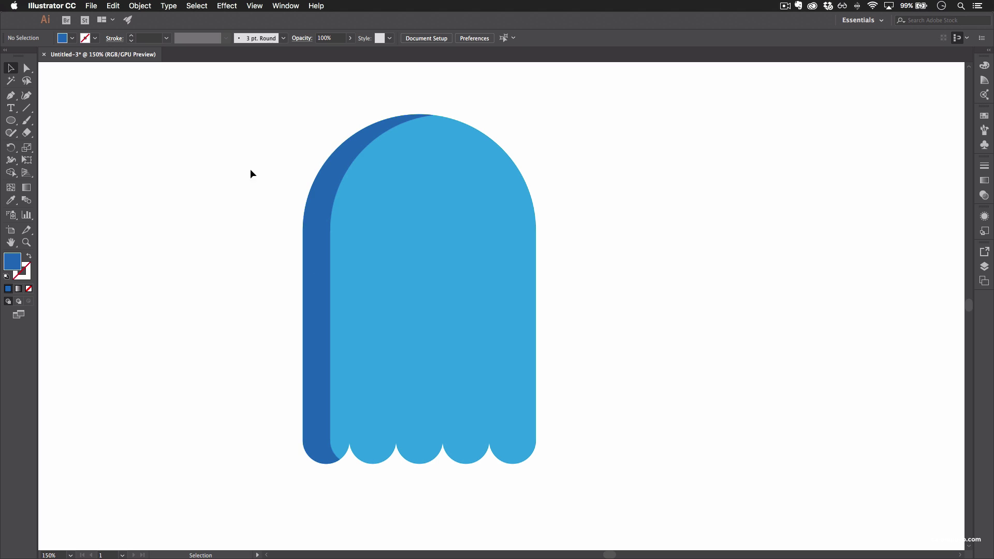
pyautogui.press('super+z')
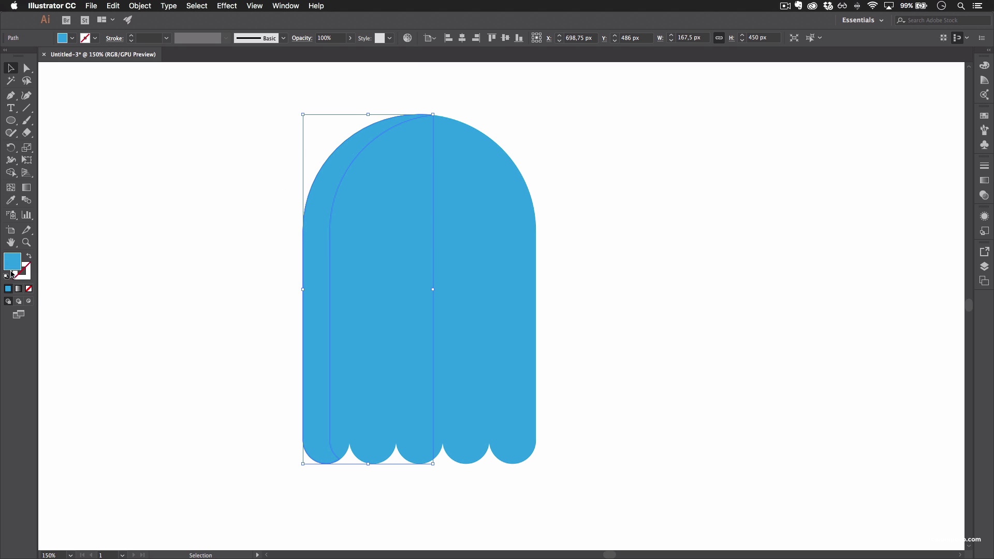
# - Fill the left-edge strip with a slightly darker custom shade of the figure's blue, about 79% brightness, and deselect it
pyautogui.doubleClick(13, 263)
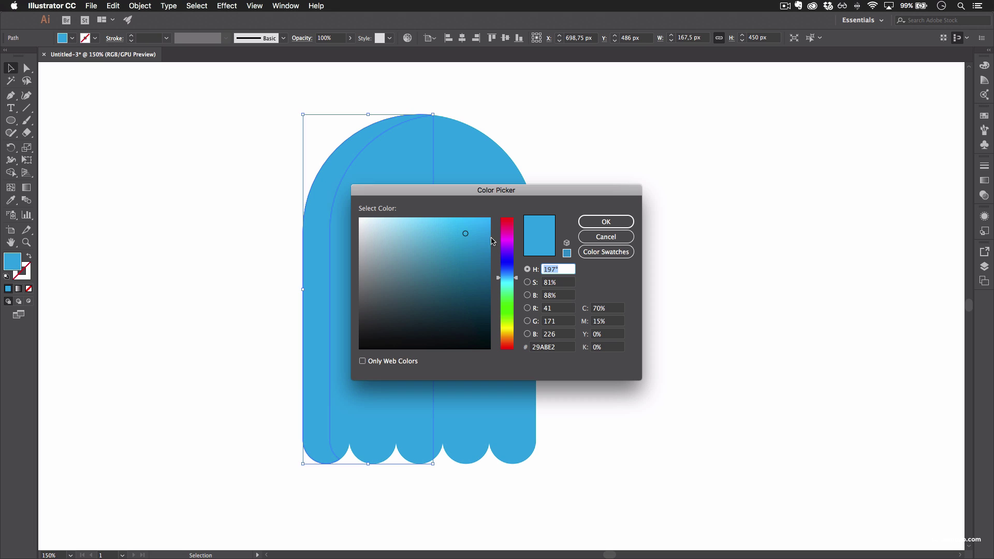
pyautogui.click(466, 245)
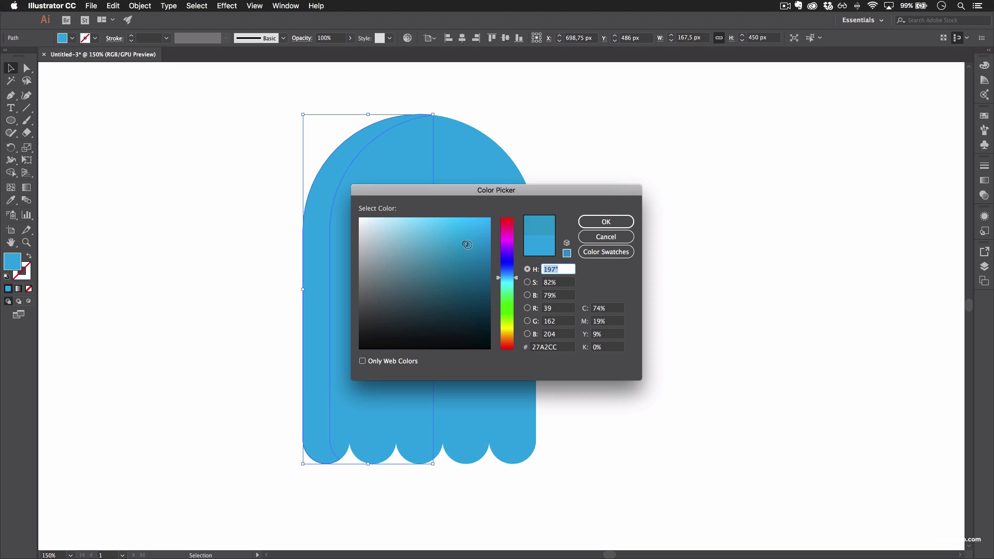
pyautogui.click(606, 221)
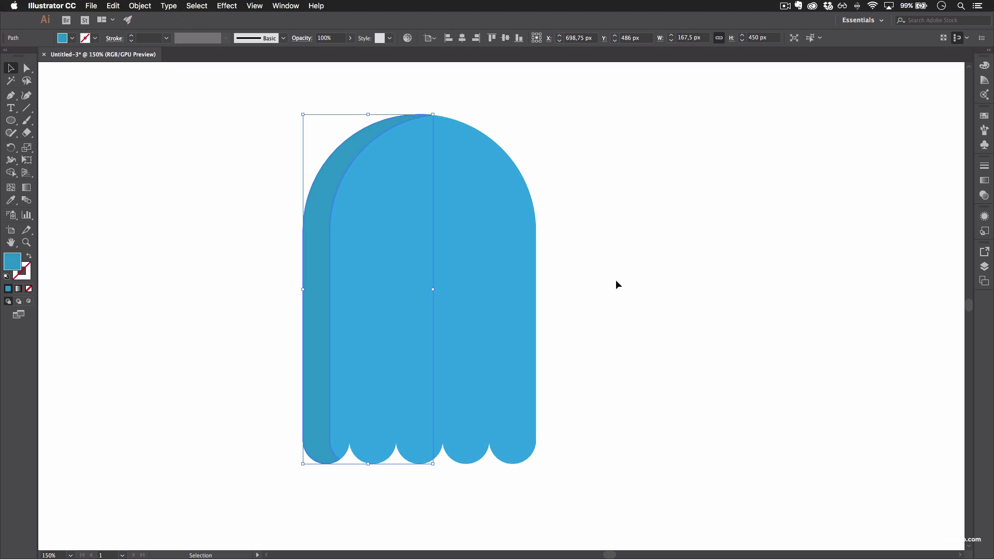
pyautogui.click(657, 277)
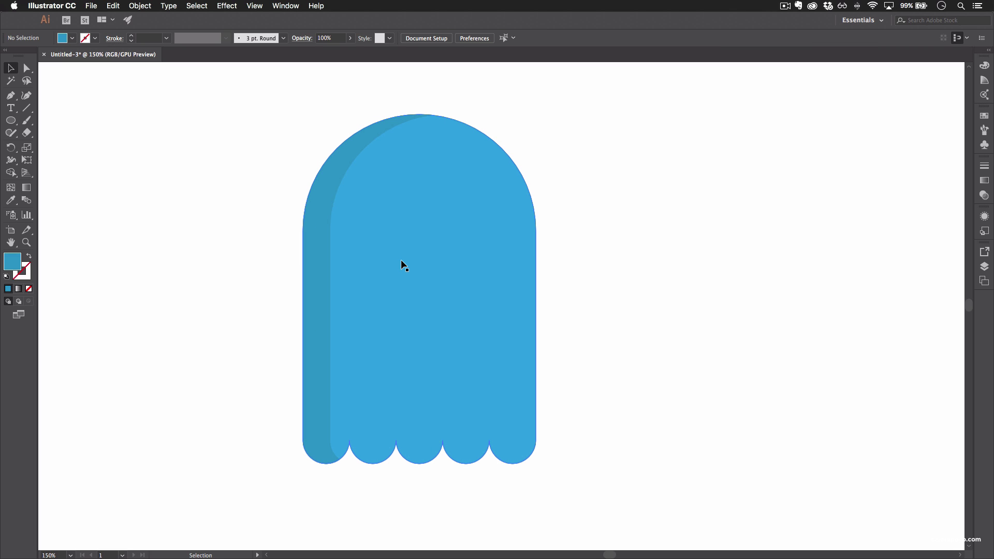
pyautogui.doubleClick(11, 265)
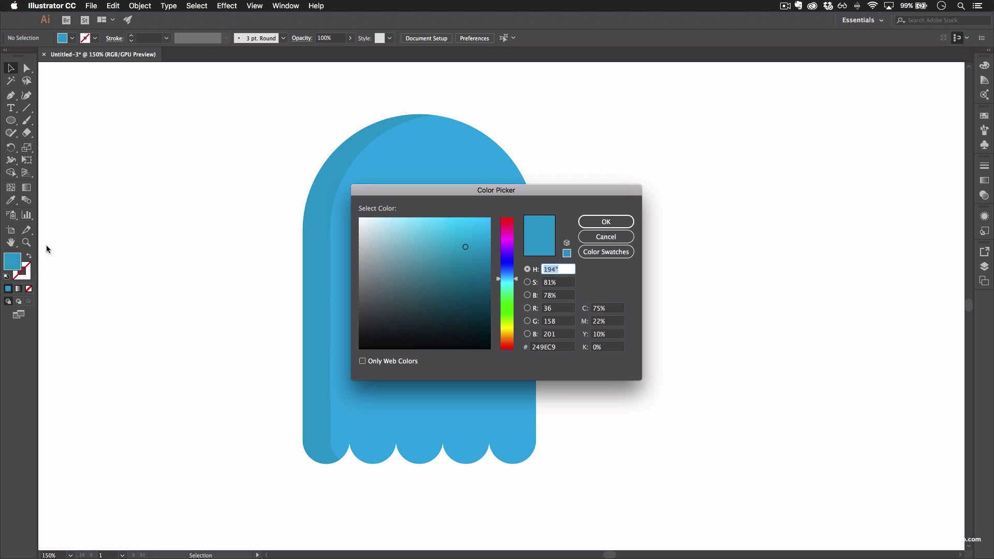
pyautogui.click(467, 245)
pyautogui.click(619, 224)
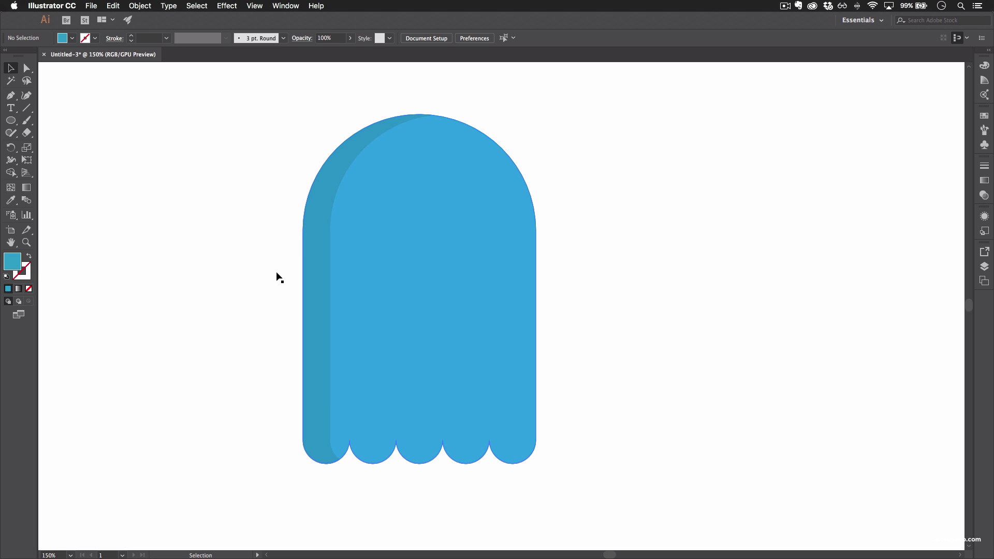
# - Change the left-edge strip's fill to a custom teal-blue of about 79% brightness (around #26A4C6) and deselect it
pyautogui.click(326, 239)
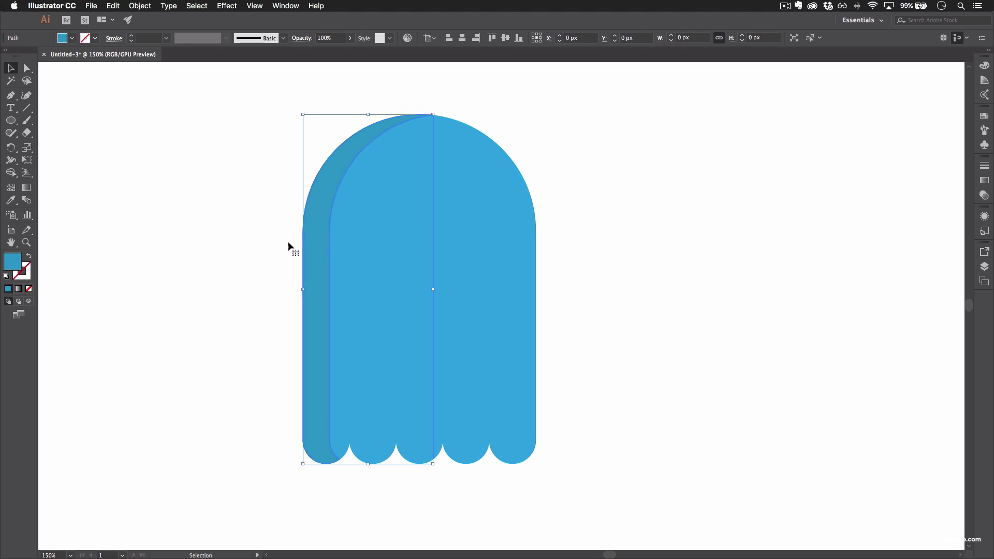
pyautogui.doubleClick(16, 263)
pyautogui.click(465, 244)
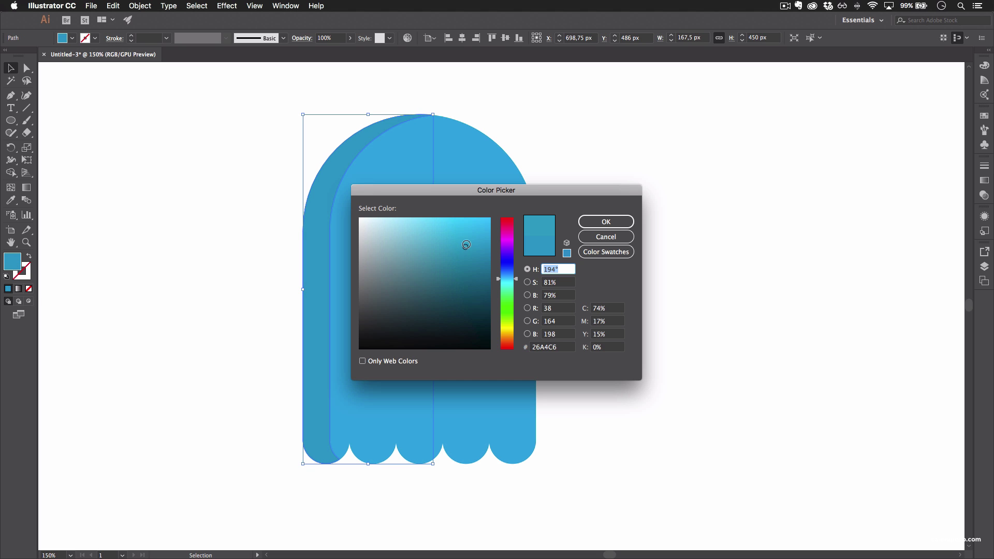
pyautogui.moveTo(466, 244); pyautogui.dragTo(467, 243)
pyautogui.click(606, 221)
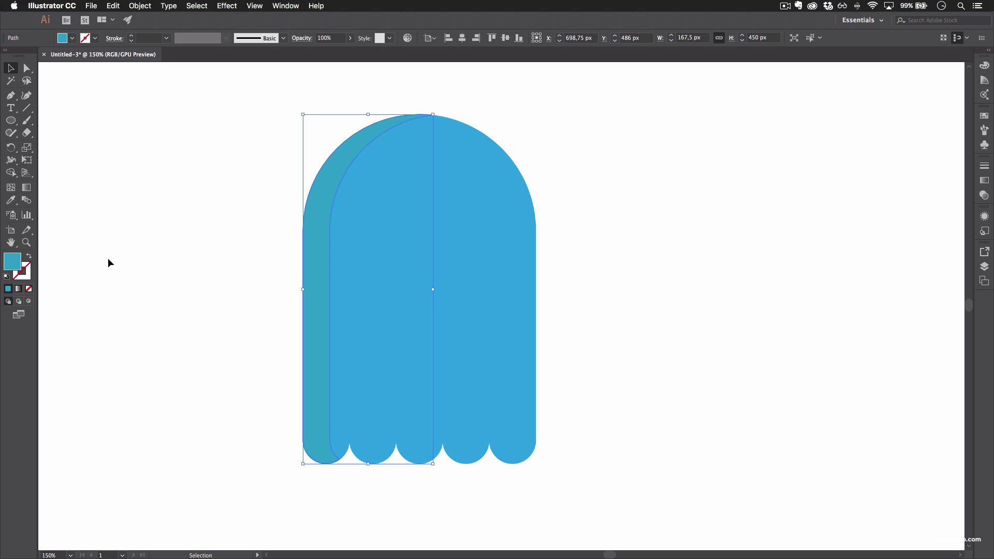
pyautogui.click(175, 309)
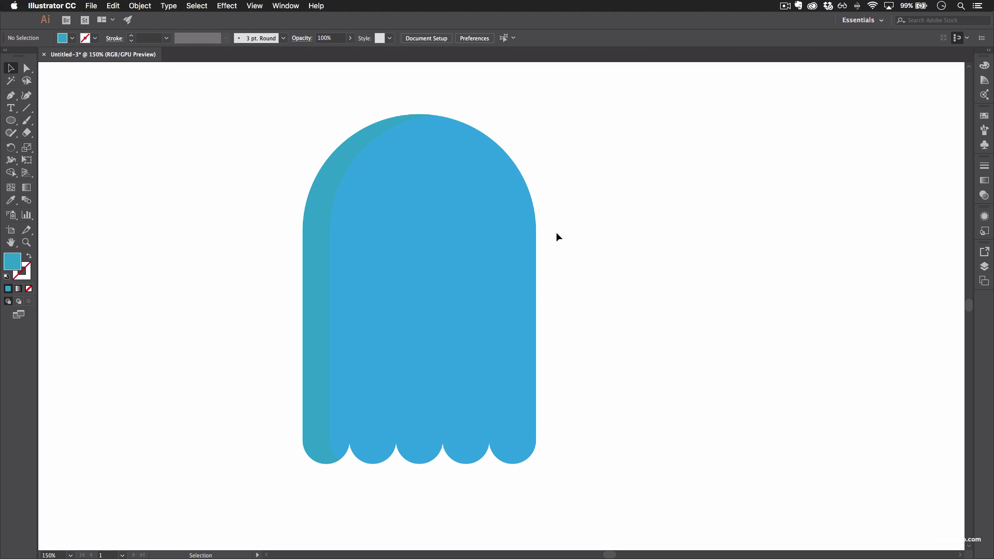
# - Draw a trial circle about 97 px wide on the figure's face and delete it
pyautogui.moveTo(593, 276); pyautogui.dragTo(699, 250)
pyautogui.moveTo(344, 252); pyautogui.dragTo(263, 313)
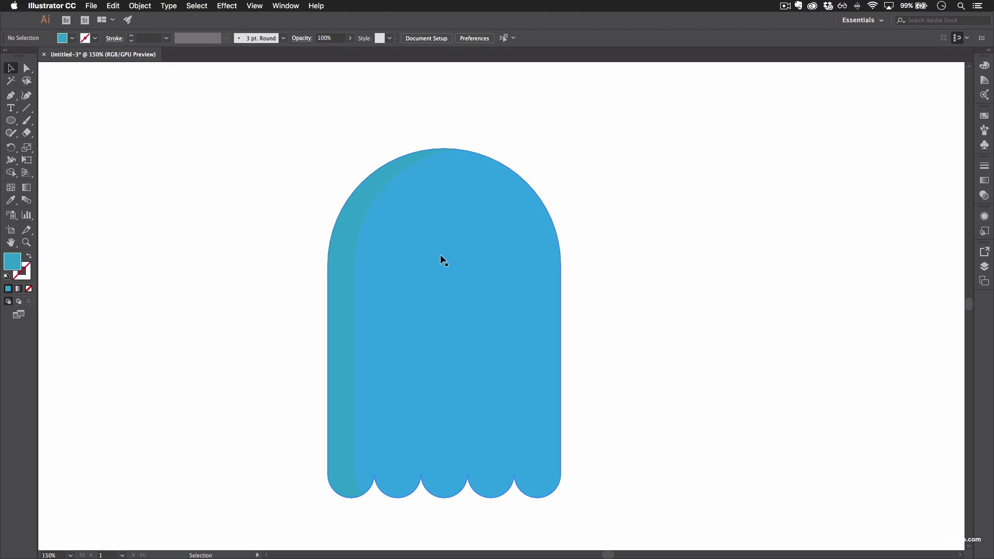
pyautogui.click(11, 120)
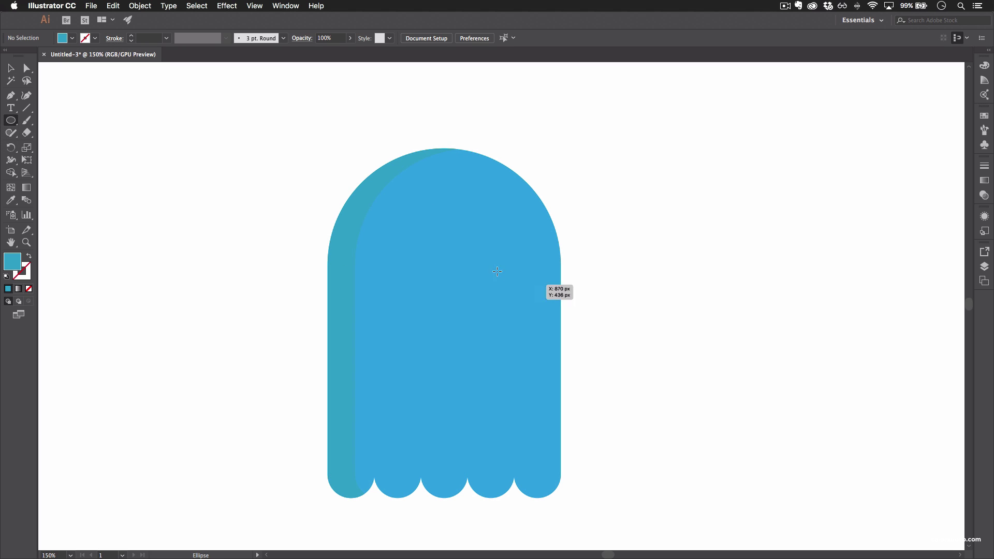
pyautogui.moveTo(444, 235)
pyautogui.mouseDown()
pyautogui.moveTo(451, 261)
pyautogui.moveTo(519, 296)
pyautogui.mouseUp()
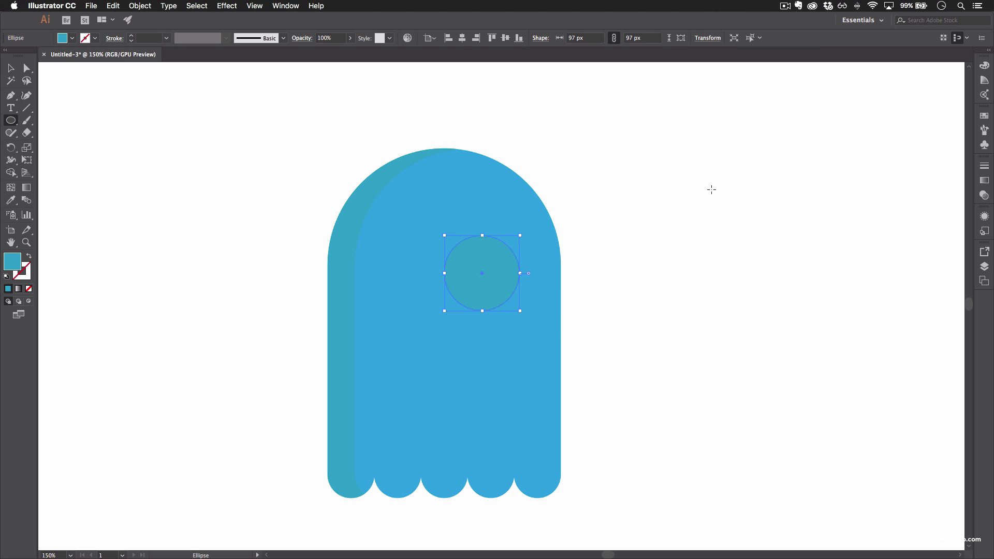
pyautogui.press('Delete')
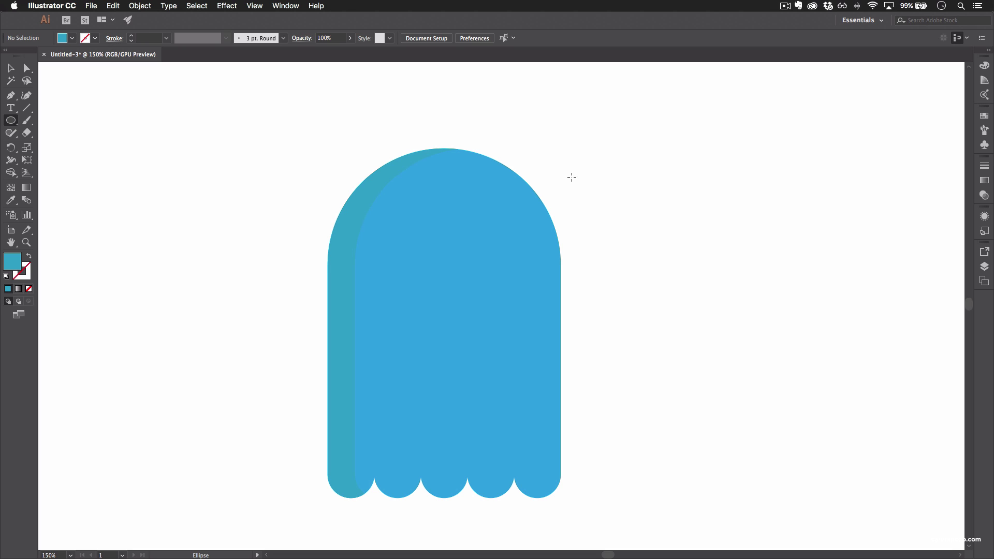
# - Create an exact circle beside the figure, setting width and height each to 300/4, giving 75 px
pyautogui.click(636, 239)
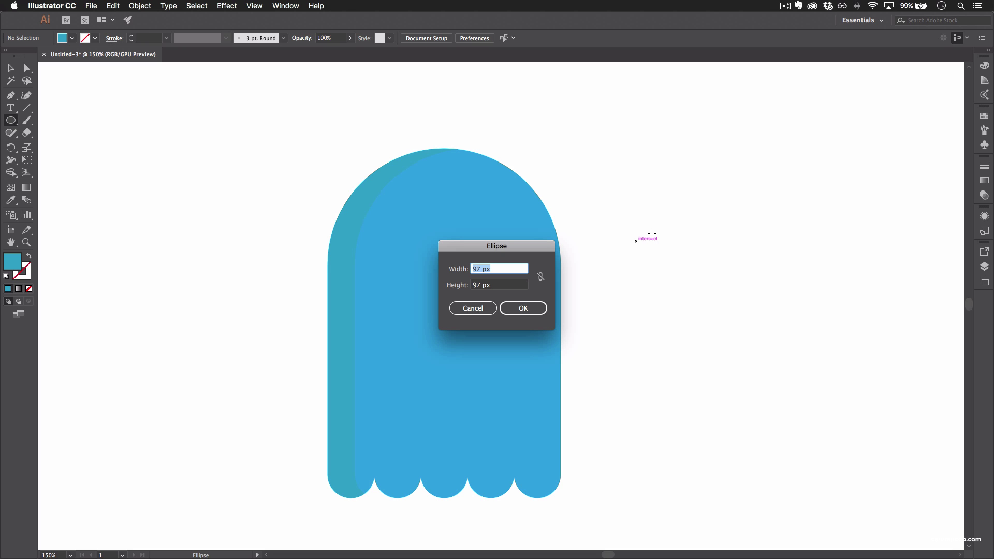
pyautogui.write('300')
pyautogui.press('Tab')
pyautogui.write('3')
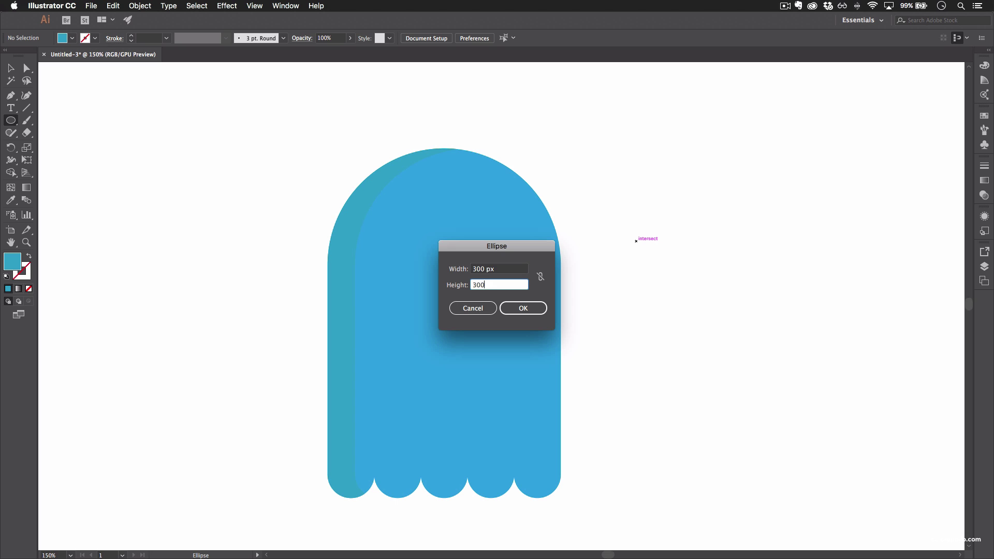
pyautogui.moveTo(492, 246); pyautogui.dragTo(468, 237)
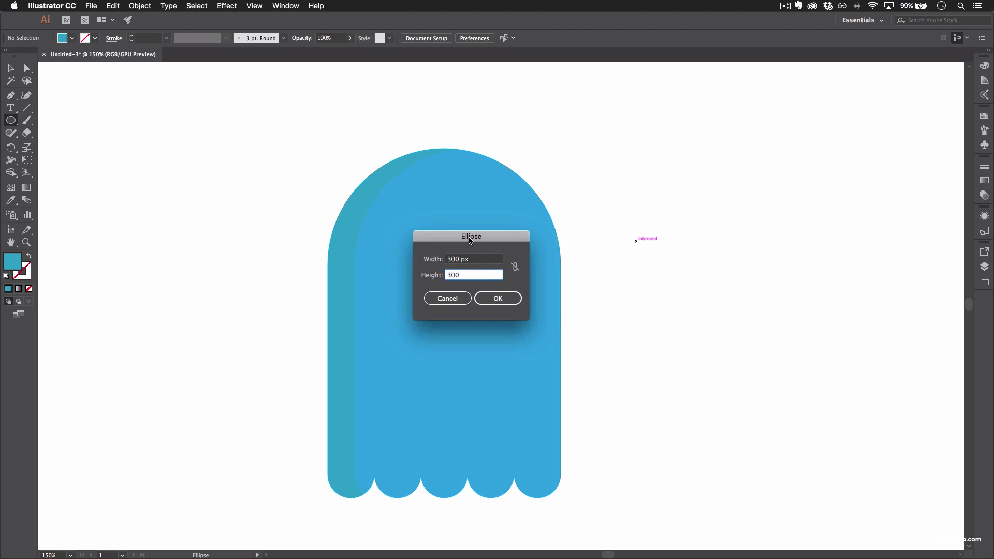
pyautogui.click(469, 259)
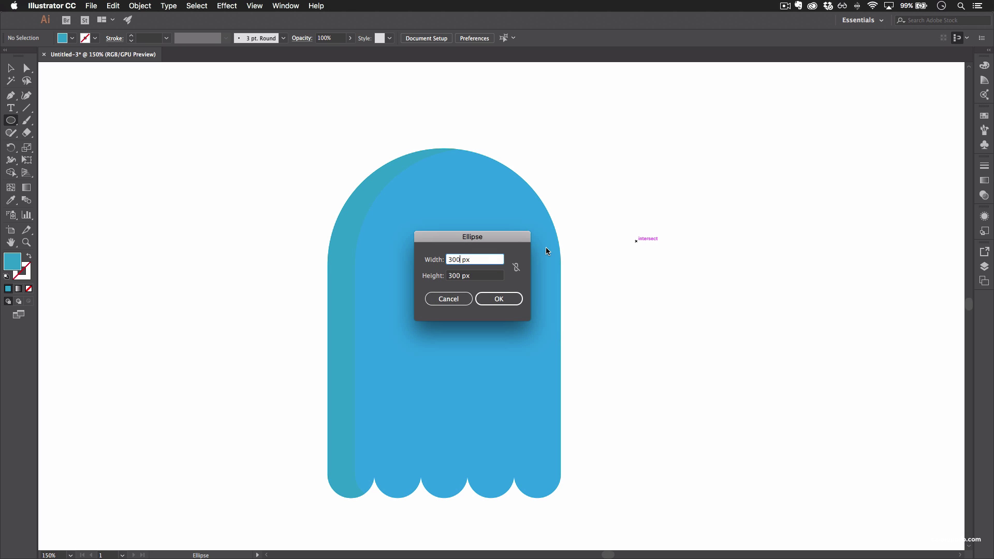
pyautogui.write('/4')
pyautogui.press('Tab')
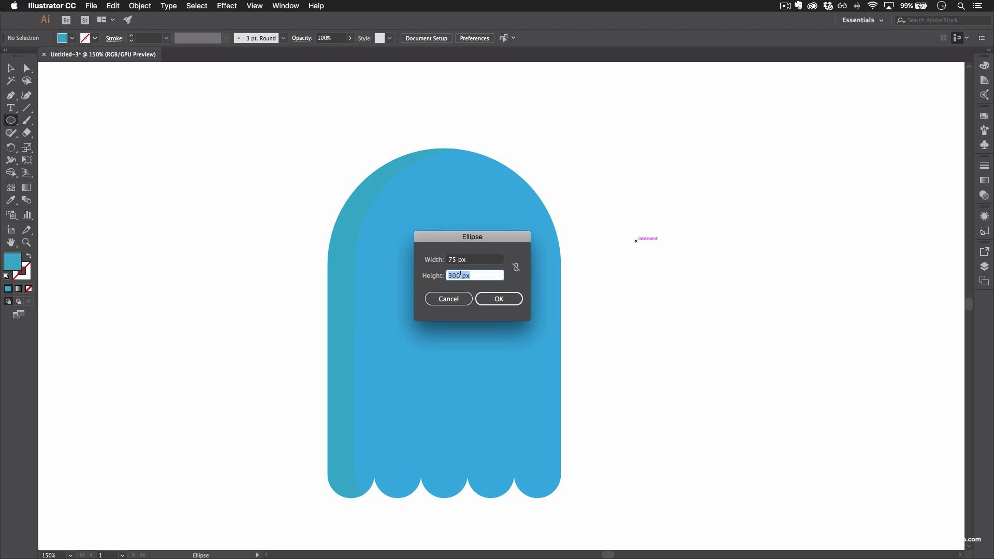
pyautogui.click(460, 275)
pyautogui.write('/4')
pyautogui.press('Return')
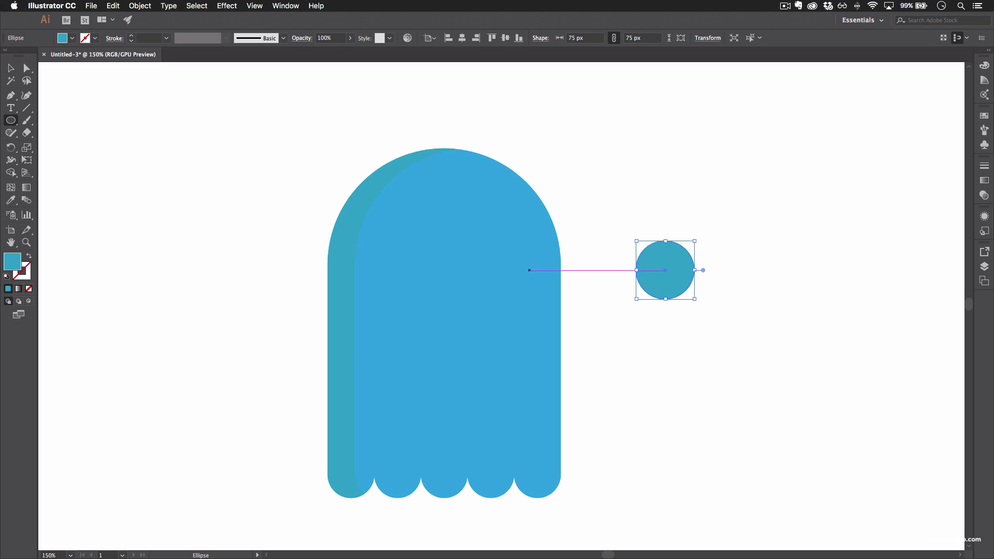
# - Move the 75 px circle closer to the figure's right side and fill it with the lightest grey swatch
pyautogui.press('v')
pyautogui.moveTo(675, 280); pyautogui.dragTo(620, 273)
pyautogui.click(693, 381)
pyautogui.click(619, 258)
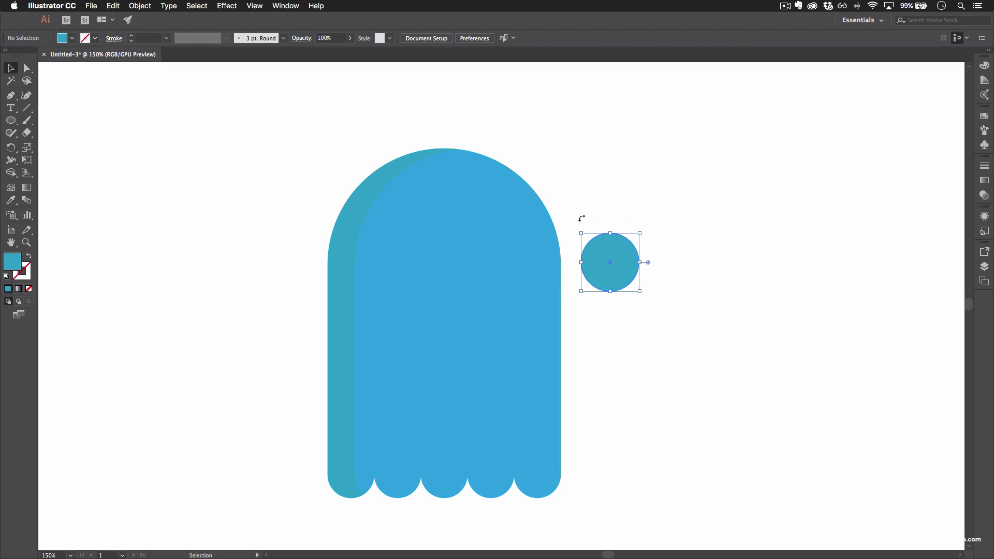
pyautogui.click(72, 38)
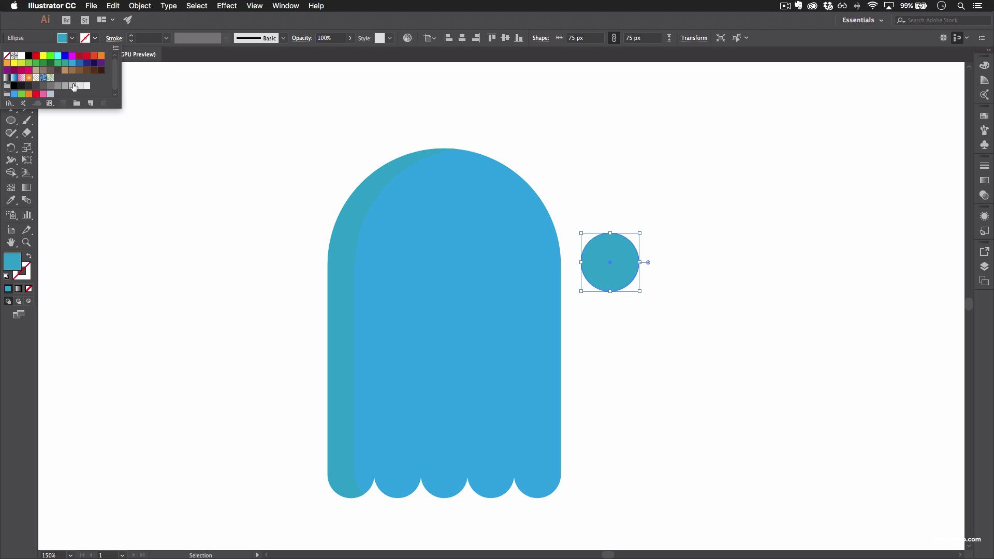
pyautogui.click(80, 86)
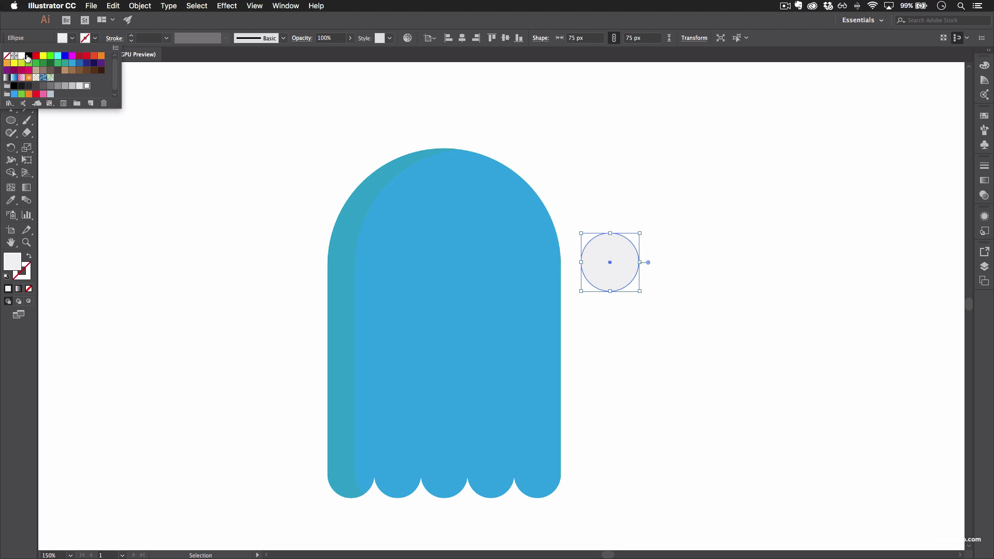
pyautogui.click(633, 274)
pyautogui.click(666, 265)
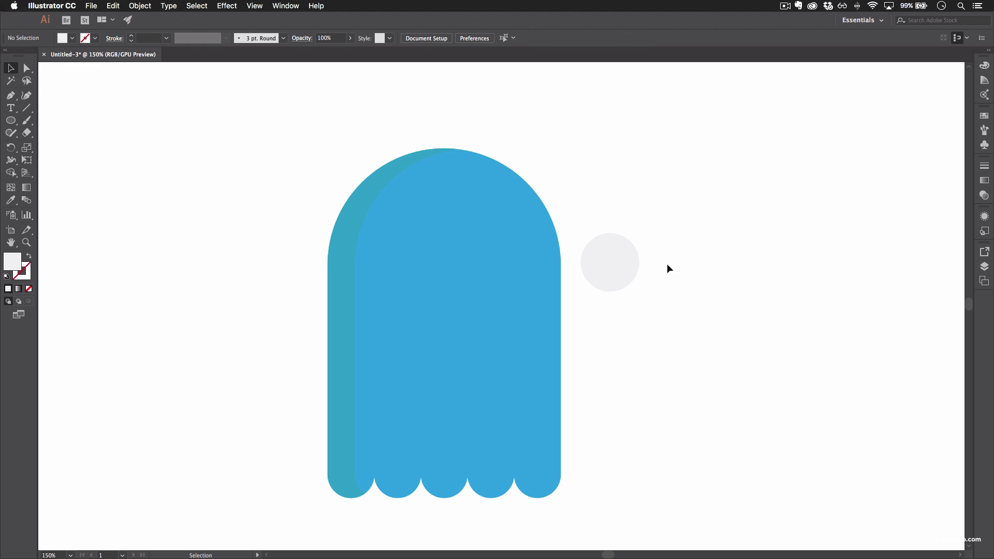
# - Place the light grey circle on the left half of the figure's face as an eye and deselect it
pyautogui.scroll(2, 709, 217)
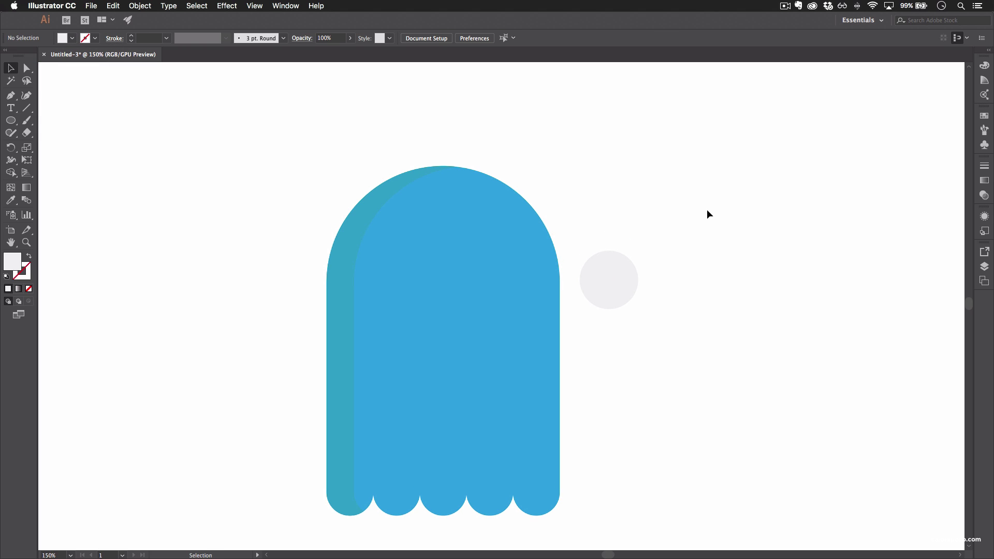
pyautogui.moveTo(600, 293); pyautogui.dragTo(427, 306)
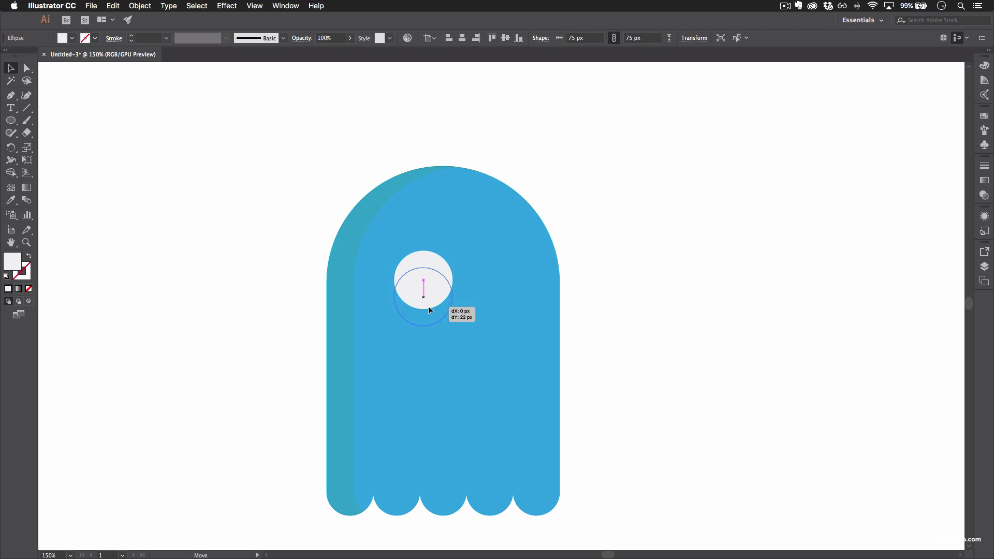
pyautogui.click(659, 321)
pyautogui.scroll(-5, 590, 274)
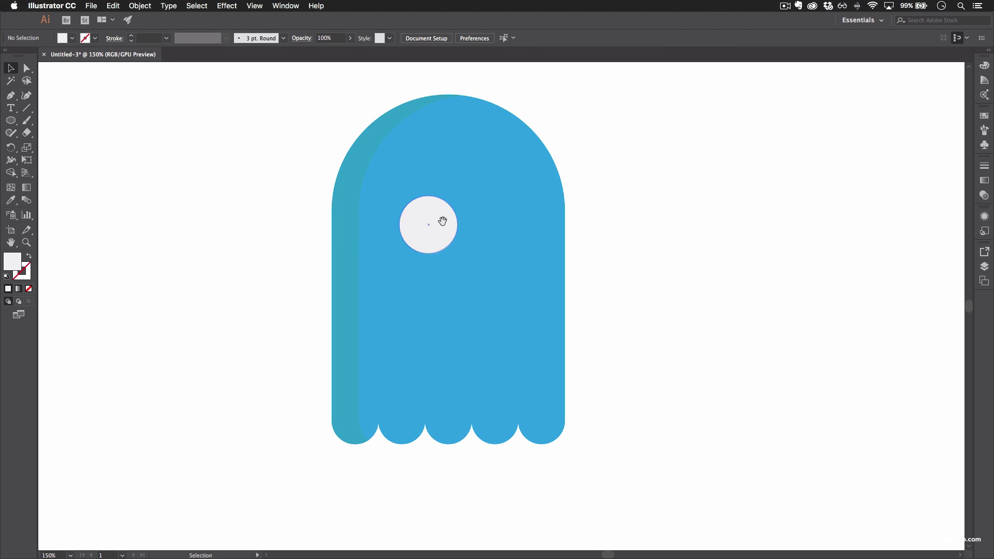
# - Duplicate the eye circle horizontally to the right half of the face as a second eye
pyautogui.scroll(4, 595, 233)
pyautogui.moveTo(444, 283); pyautogui.dragTo(524, 294)
pyautogui.click(581, 295)
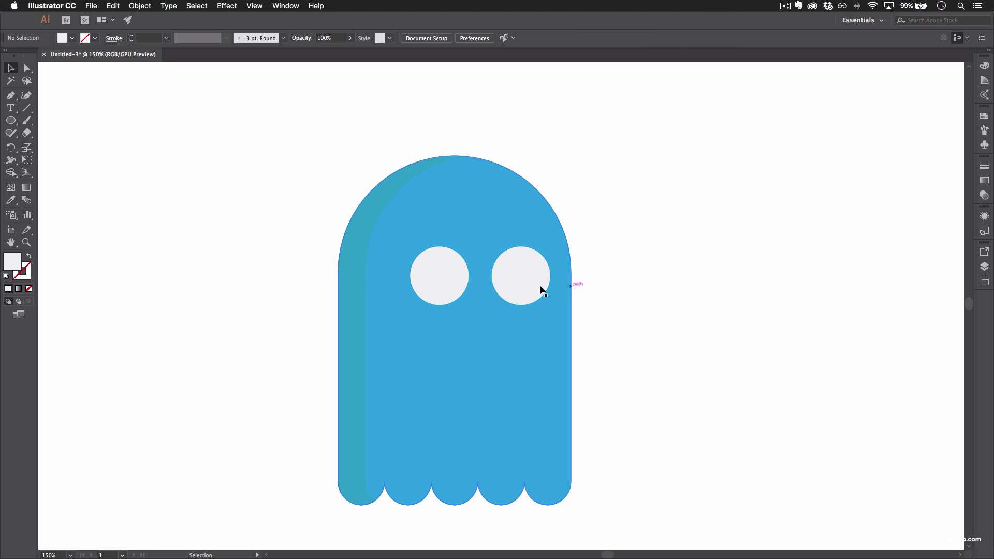
pyautogui.hscroll(-3, 678, 274)
pyautogui.scroll(-1, 678, 274)
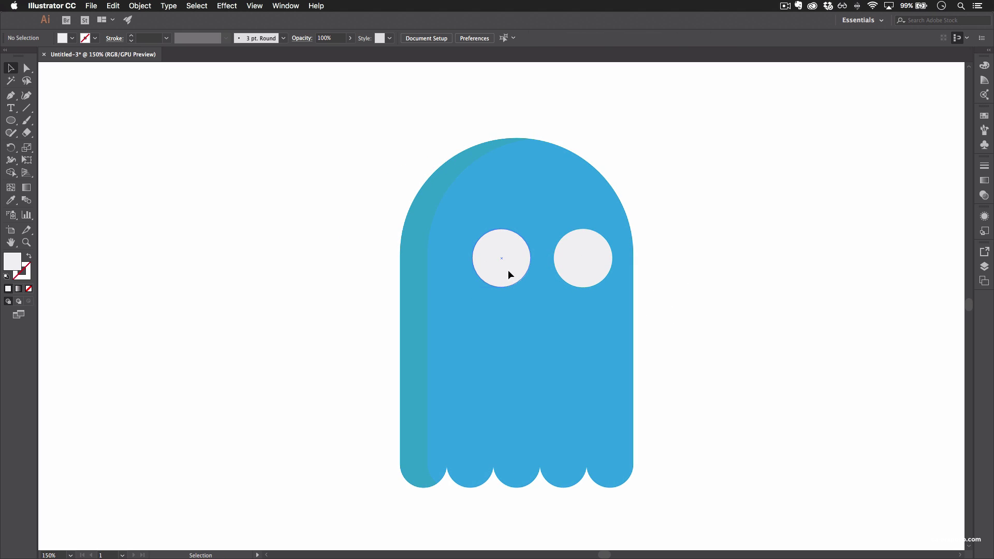
pyautogui.doubleClick(584, 266)
pyautogui.click(696, 273)
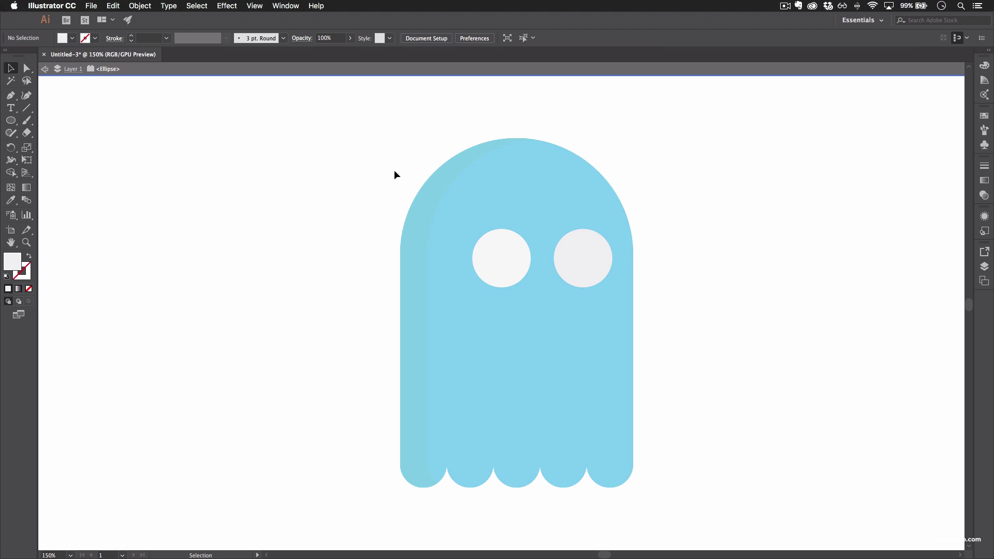
pyautogui.doubleClick(202, 163)
pyautogui.hscroll(2, 702, 256)
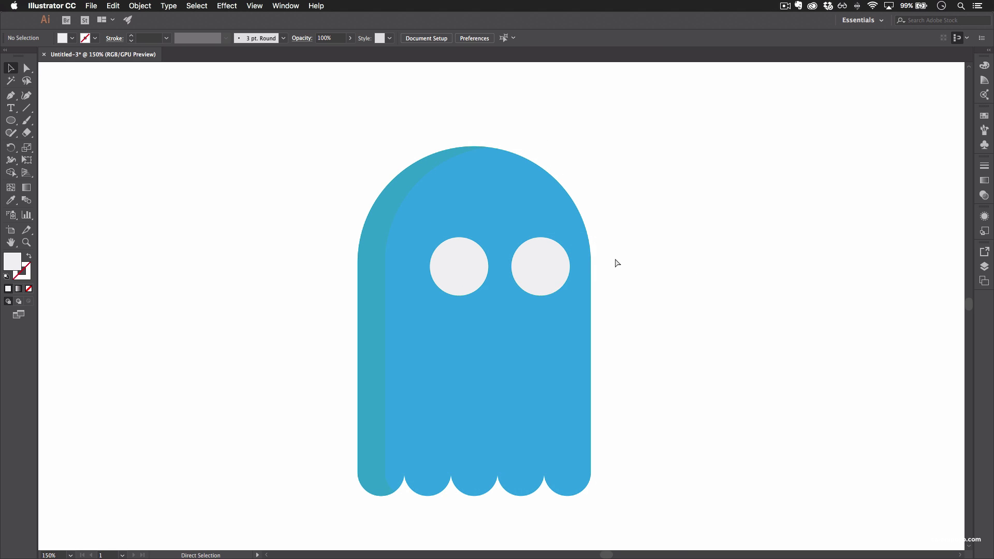
# - Delete the right eye circle, keeping only the left one
pyautogui.press('super+equal')
pyautogui.press('super+equal')
pyautogui.press('space')
pyautogui.moveTo(421, 214); pyautogui.dragTo(417, 257)
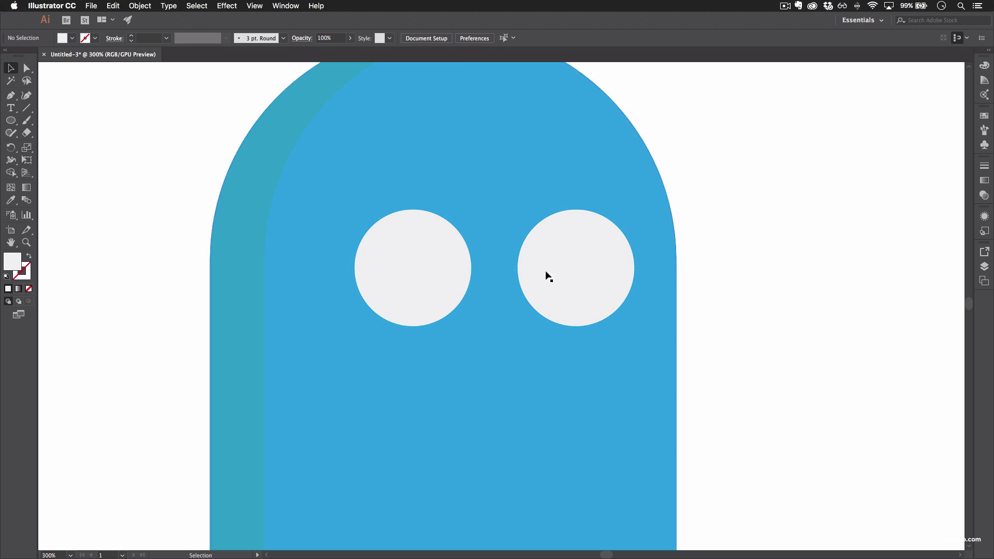
pyautogui.click(578, 276)
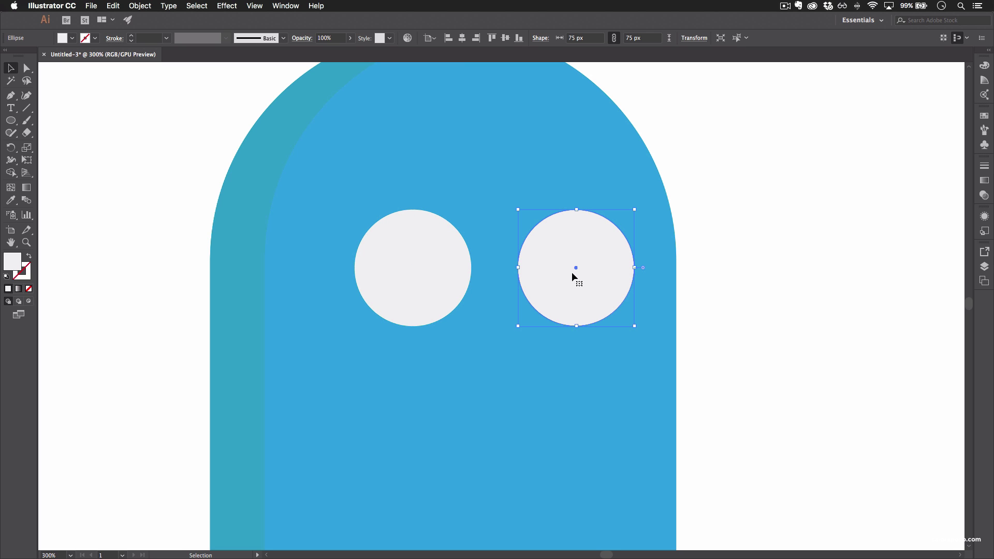
pyautogui.press('Delete')
# - Duplicate the remaining eye circle and offset the copy slightly to the right so the two overlap
pyautogui.click(405, 288)
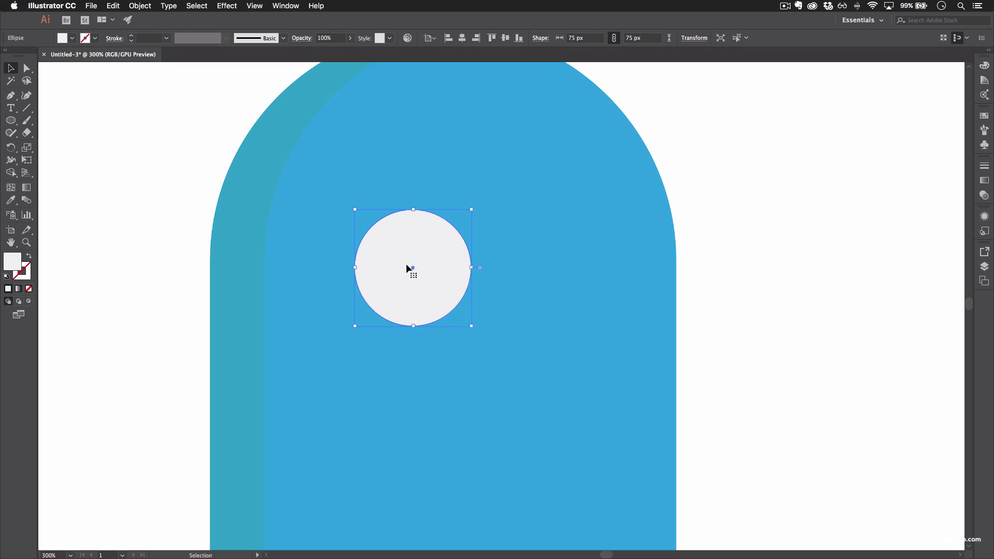
pyautogui.press('super')
pyautogui.moveTo(399, 286); pyautogui.dragTo(408, 286)
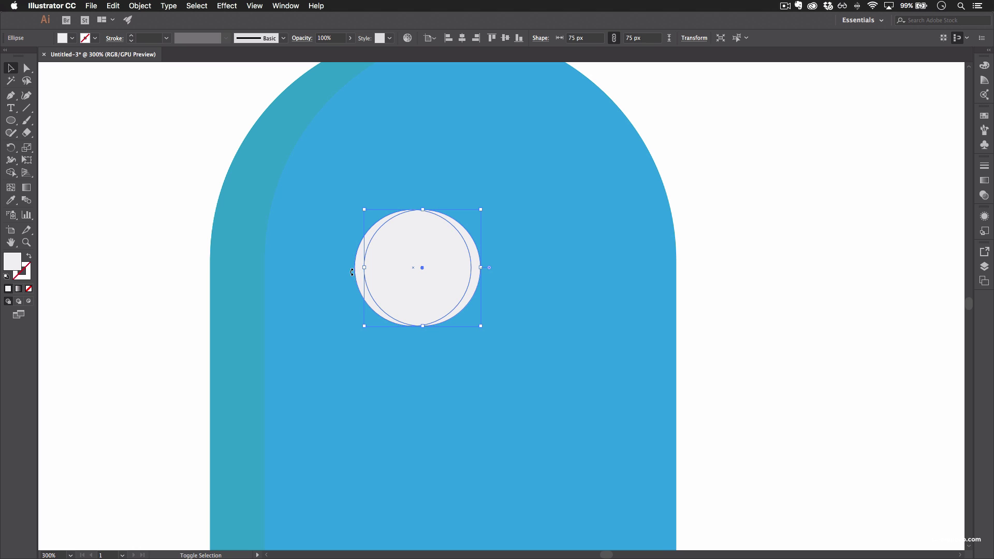
# - Select both overlapping eye circles and remove the excess crescent beyond the original eye's right edge with the Shape Builder tool
pyautogui.press('super+equal')
pyautogui.press('super+equal')
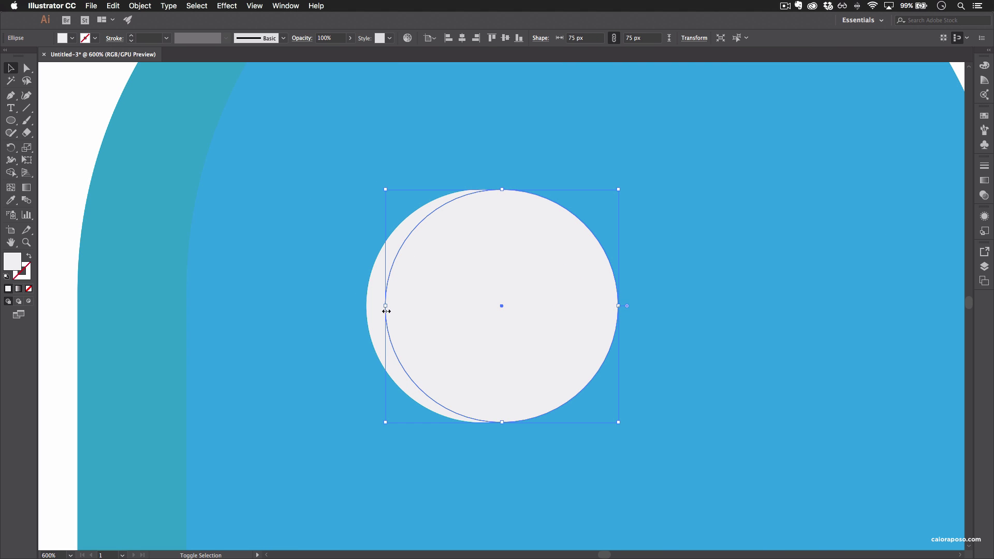
pyautogui.click(605, 238)
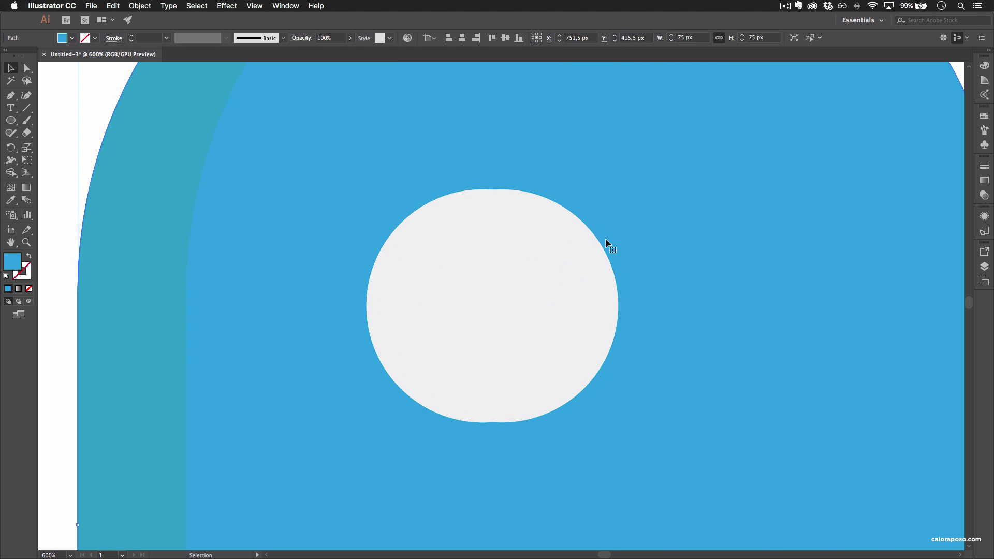
pyautogui.click(504, 281)
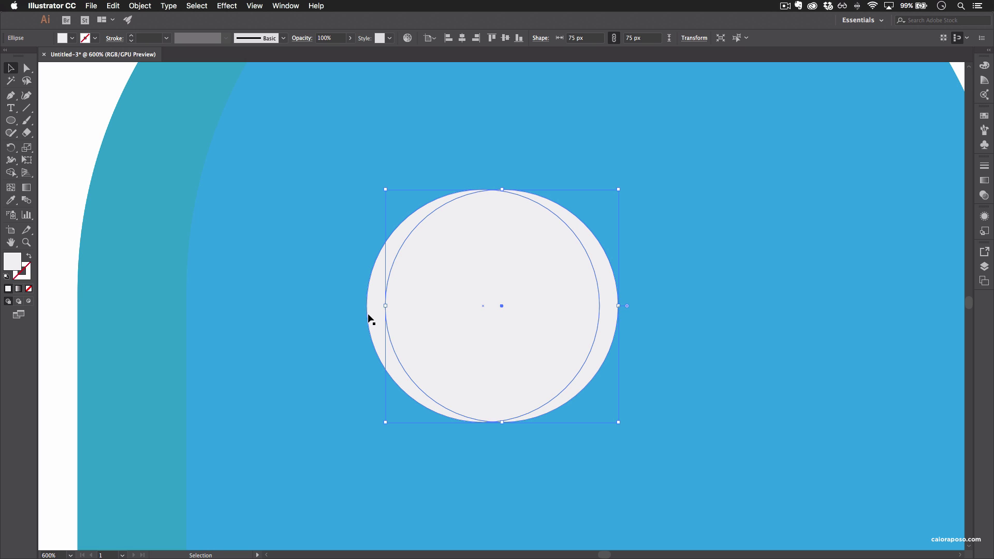
pyautogui.click(350, 256)
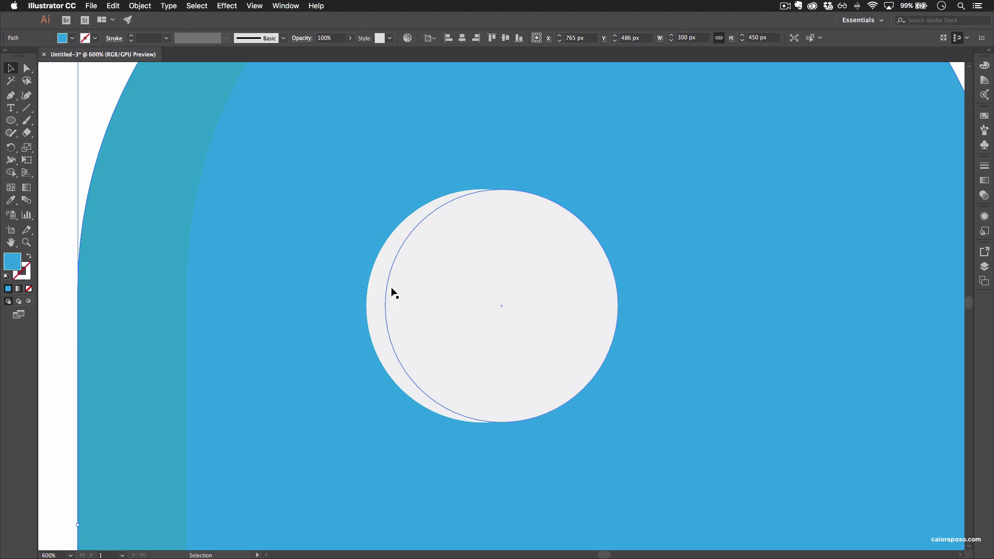
pyautogui.click(377, 295)
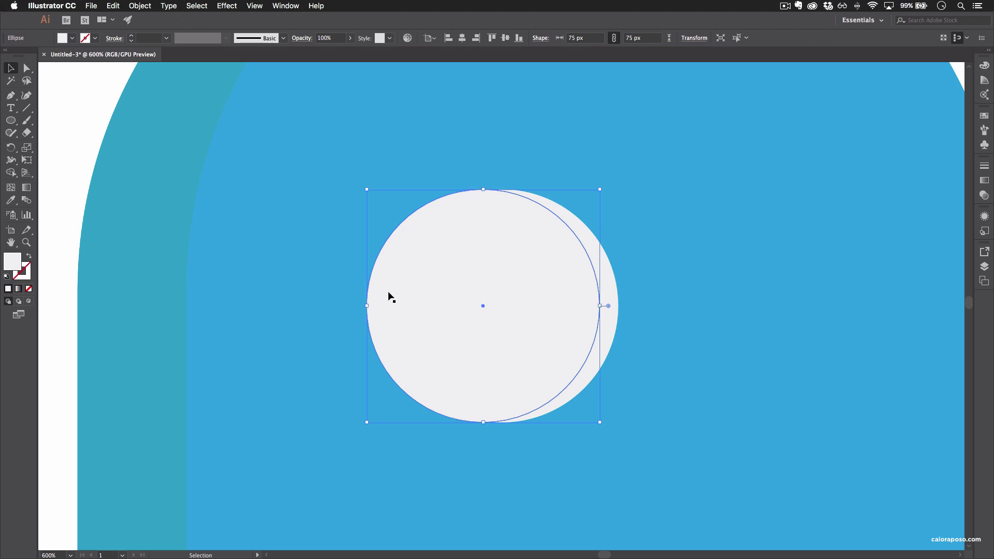
pyautogui.keyDown('shift'); pyautogui.click(617, 296); pyautogui.keyUp('shift')
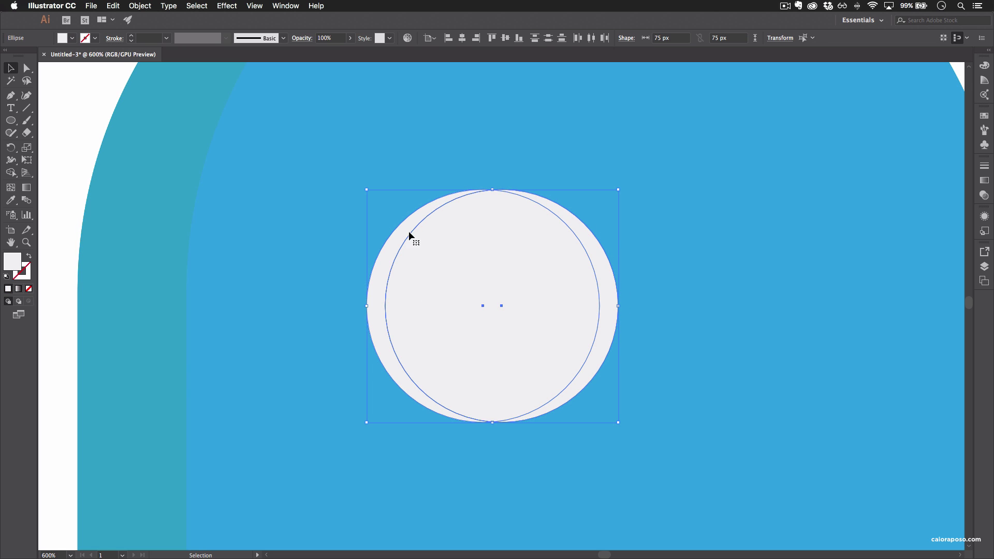
pyautogui.click(16, 174)
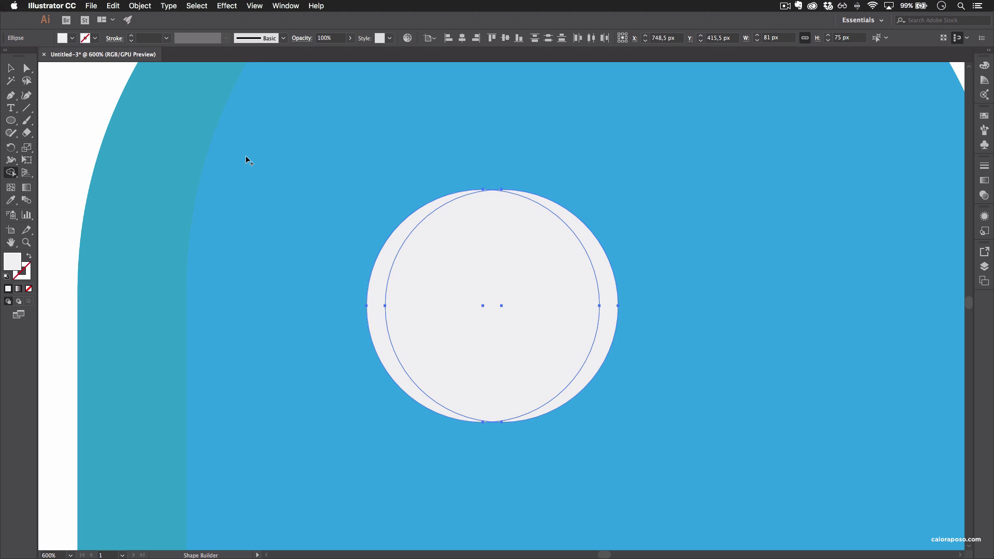
pyautogui.moveTo(619, 215)
pyautogui.mouseDown()
pyautogui.moveTo(524, 251)
pyautogui.moveTo(552, 377)
pyautogui.moveTo(668, 391)
pyautogui.moveTo(728, 322)
pyautogui.moveTo(702, 299)
pyautogui.mouseUp()
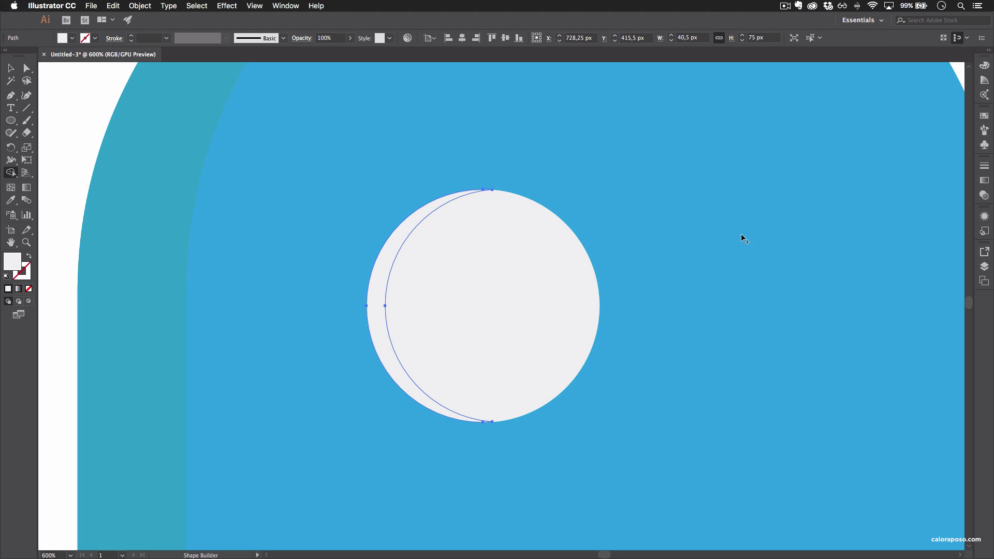
# - Fill the crescent along the eye's left edge with a slightly darker light grey and deselect everything
pyautogui.press('v')
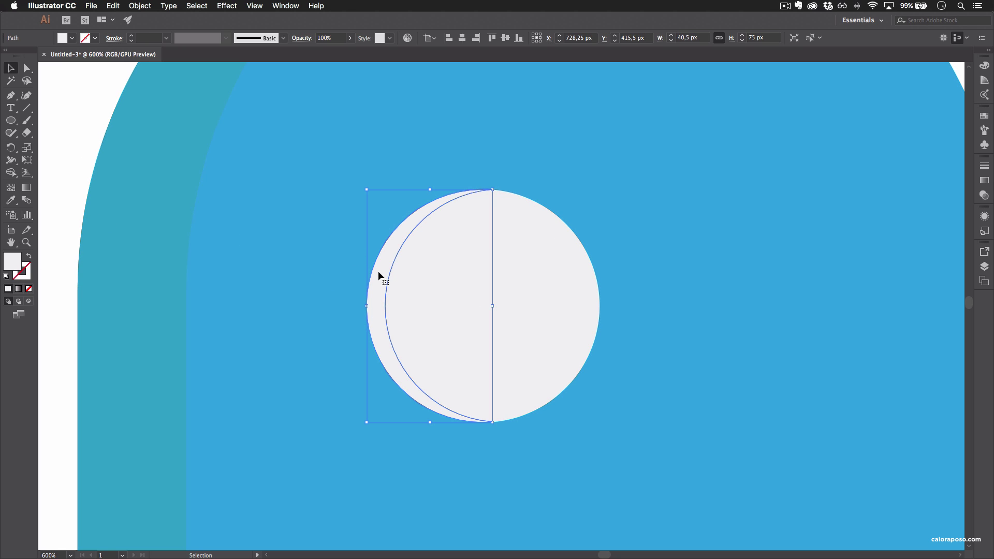
pyautogui.click(72, 39)
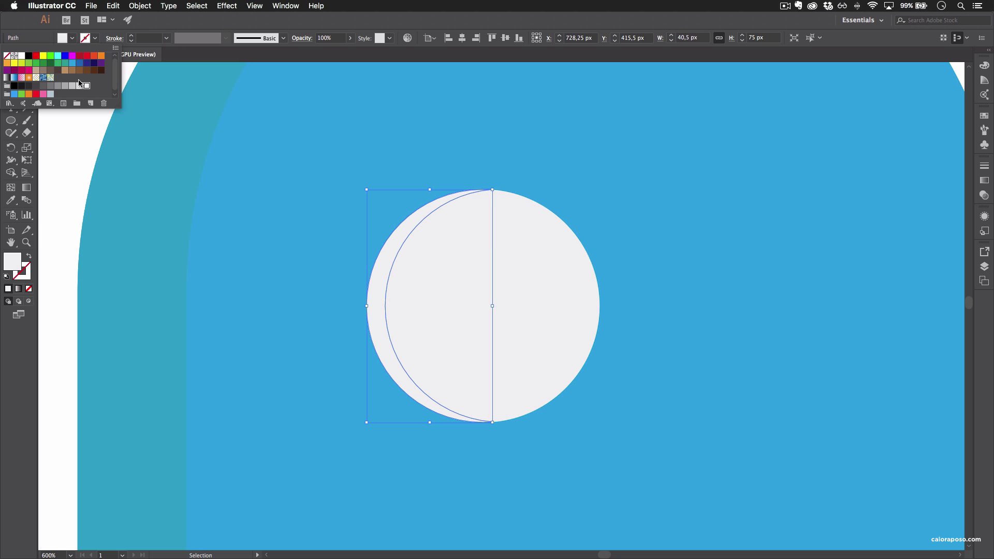
pyautogui.click(79, 86)
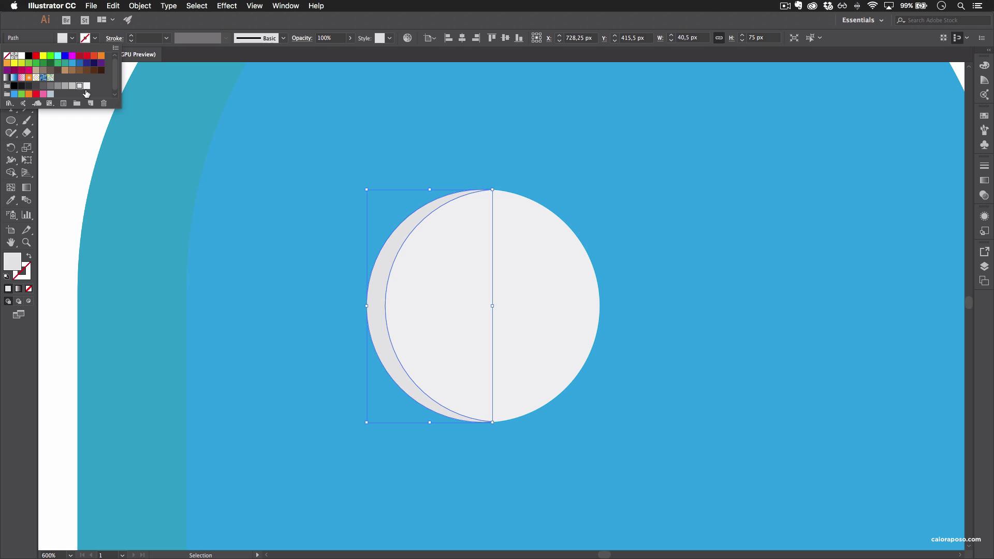
pyautogui.click(290, 234)
pyautogui.click(297, 284)
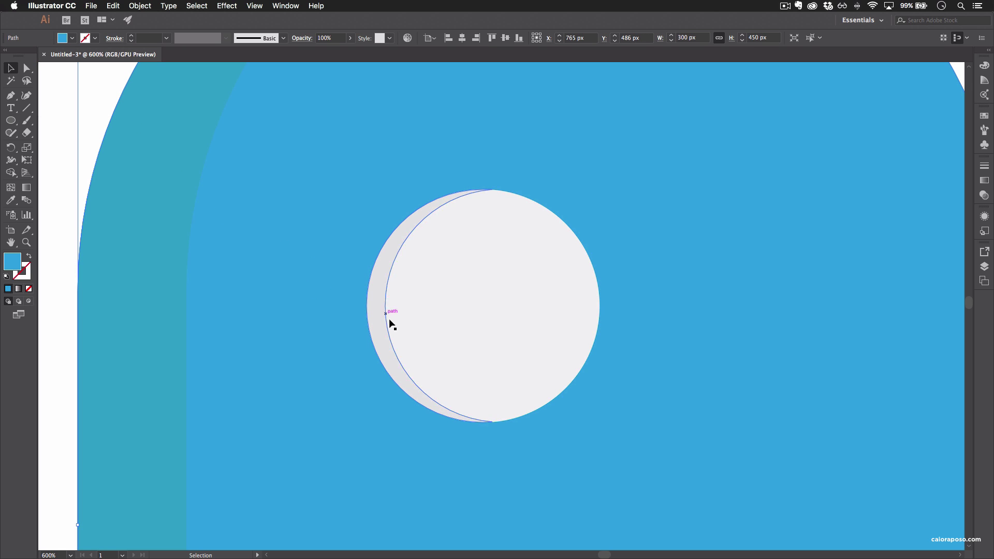
pyautogui.click(459, 298)
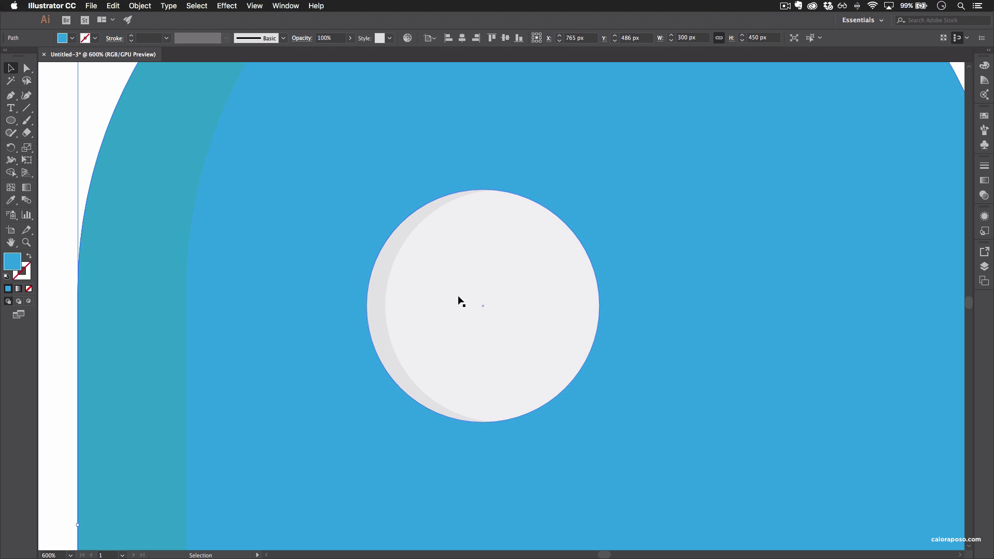
pyautogui.click(378, 310)
pyautogui.click(66, 247)
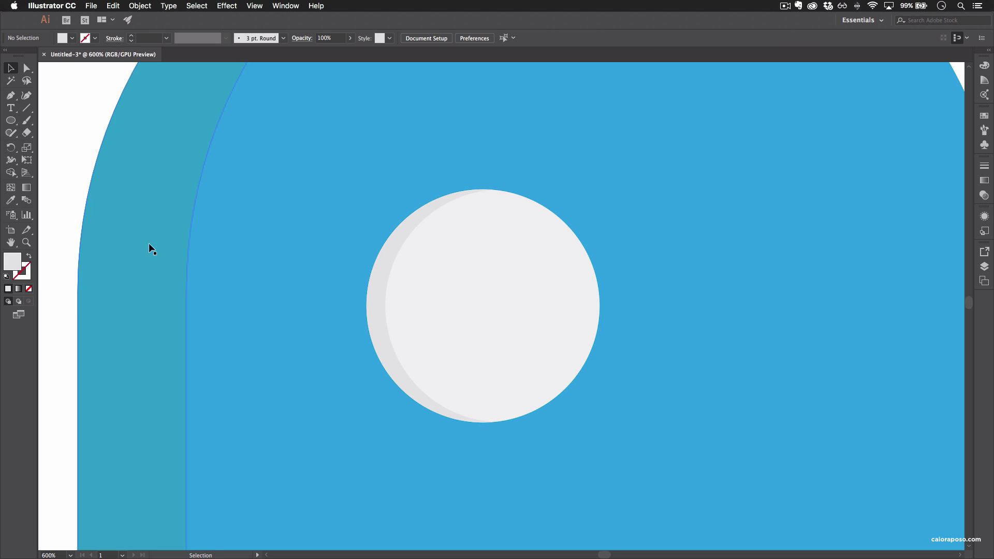
# - Draw a circle about 22 px wide at the centre of the eye with the Ellipse tool
pyautogui.moveTo(287, 245); pyautogui.dragTo(126, 279)
pyautogui.moveTo(359, 319); pyautogui.dragTo(413, 277)
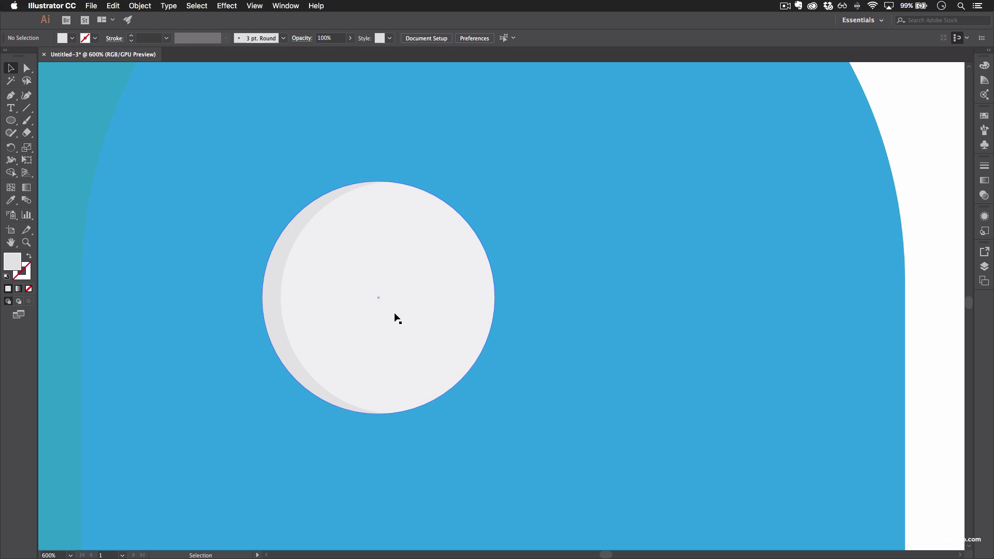
pyautogui.click(11, 120)
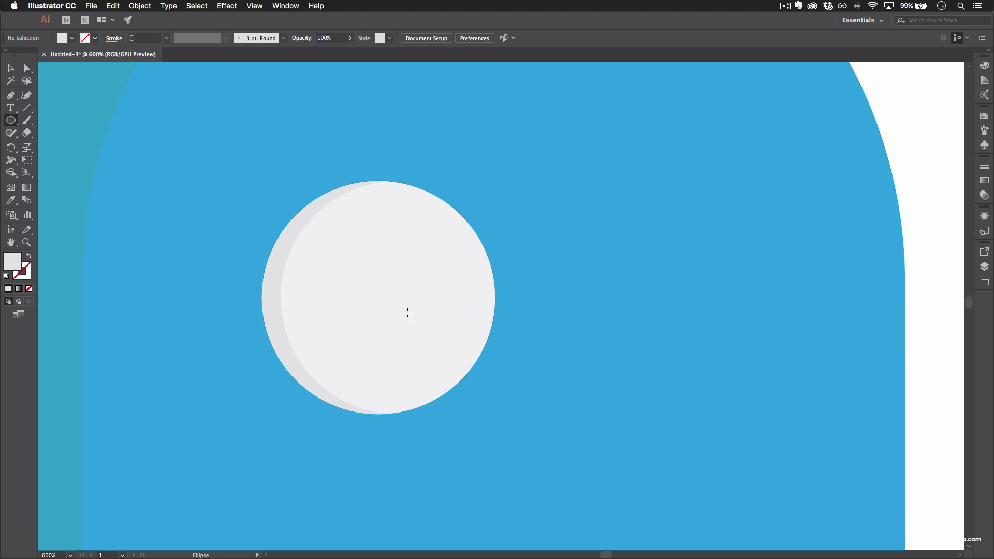
pyautogui.moveTo(382, 297); pyautogui.dragTo(415, 267)
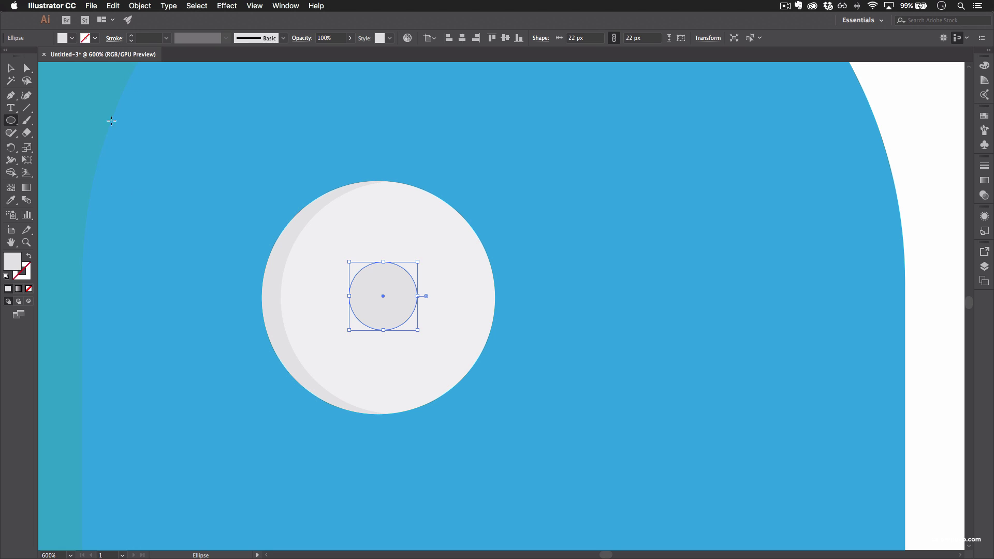
# - Fill the 22 px centre circle with dark grey and return to the Selection tool without adding another ellipse
pyautogui.click(73, 38)
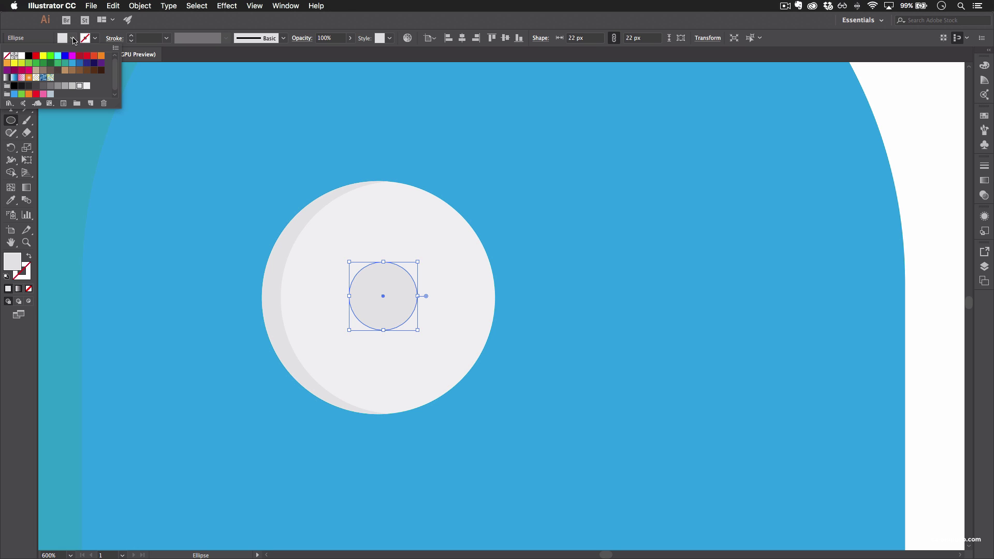
pyautogui.click(28, 86)
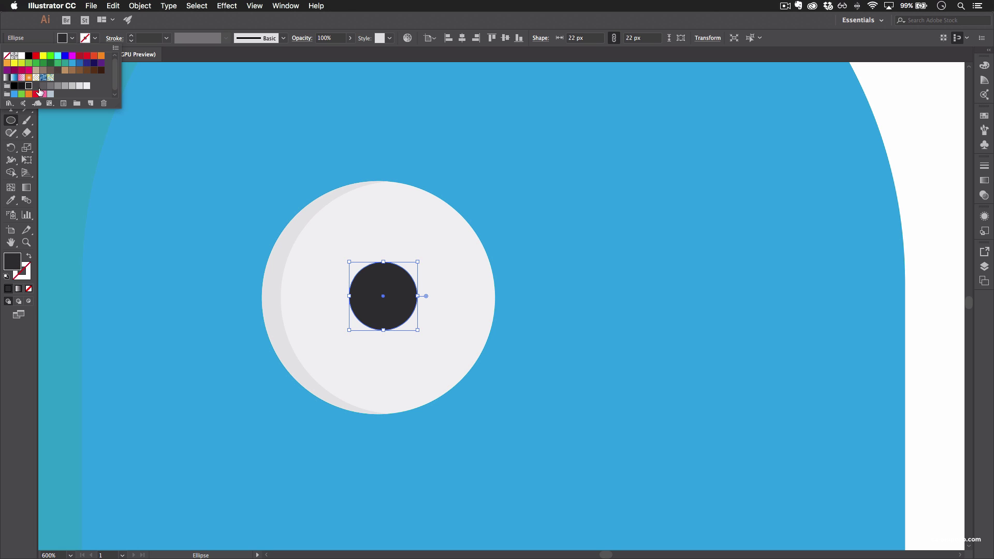
pyautogui.click(226, 180)
pyautogui.click(247, 161)
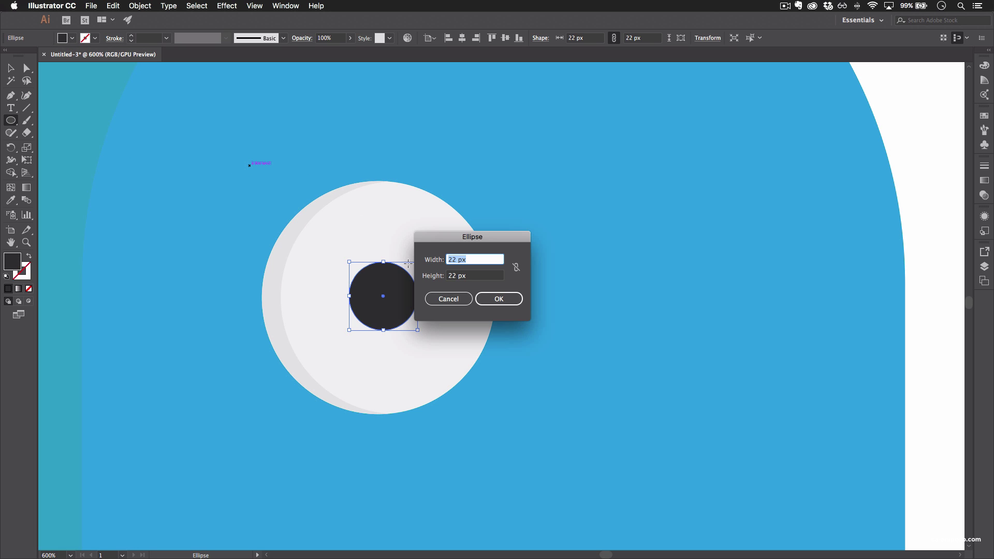
pyautogui.click(449, 296)
pyautogui.press('v')
pyautogui.click(459, 268)
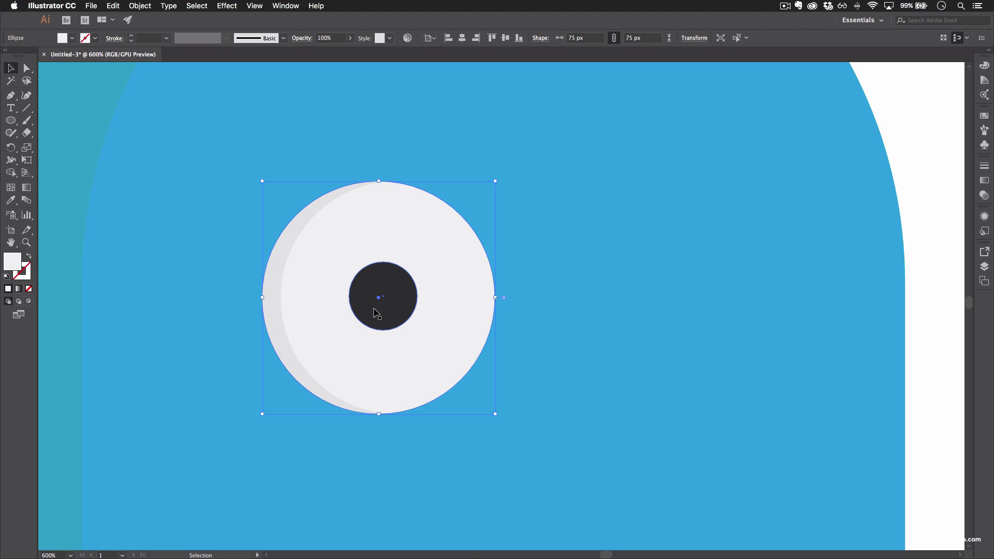
# - Make a concentric copy of the dark grey circle scaled down to about 8 px and fill it black
pyautogui.click(414, 298)
pyautogui.press('a')
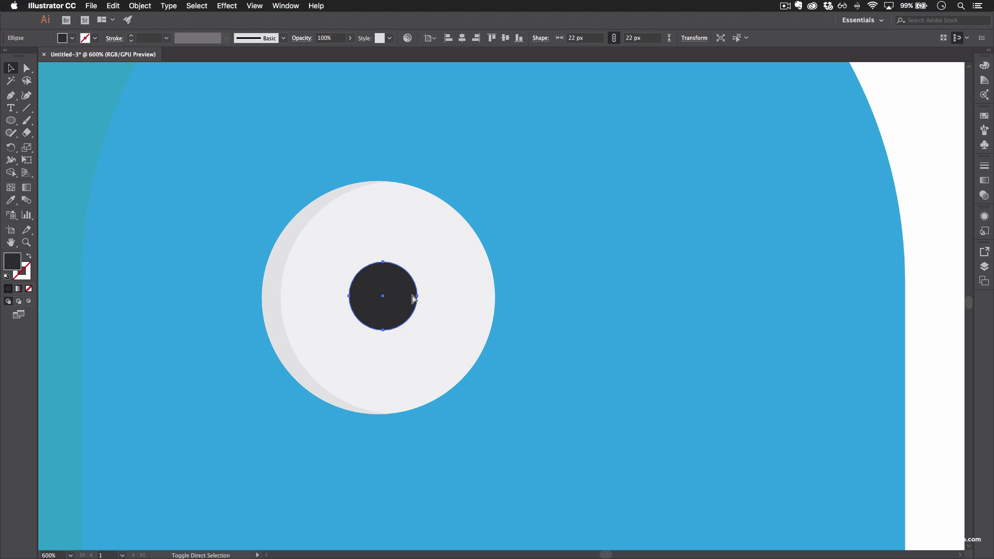
pyautogui.moveTo(416, 263); pyautogui.dragTo(397, 280)
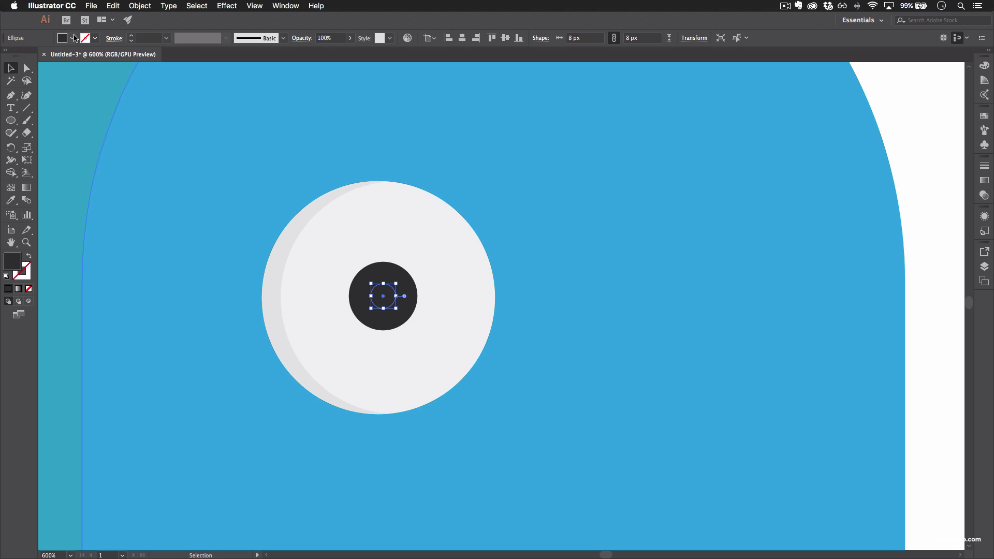
pyautogui.click(73, 38)
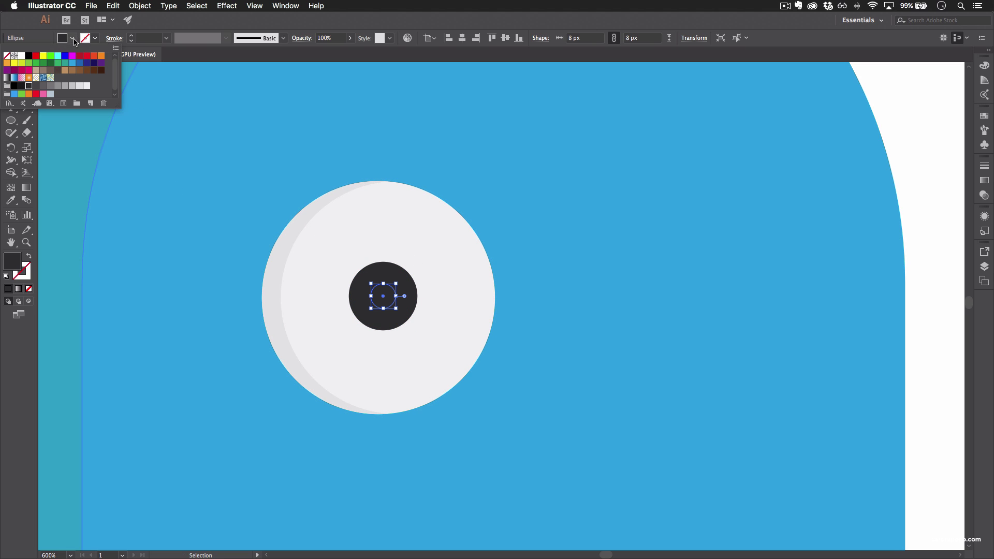
pyautogui.click(15, 86)
pyautogui.click(436, 257)
pyautogui.click(434, 343)
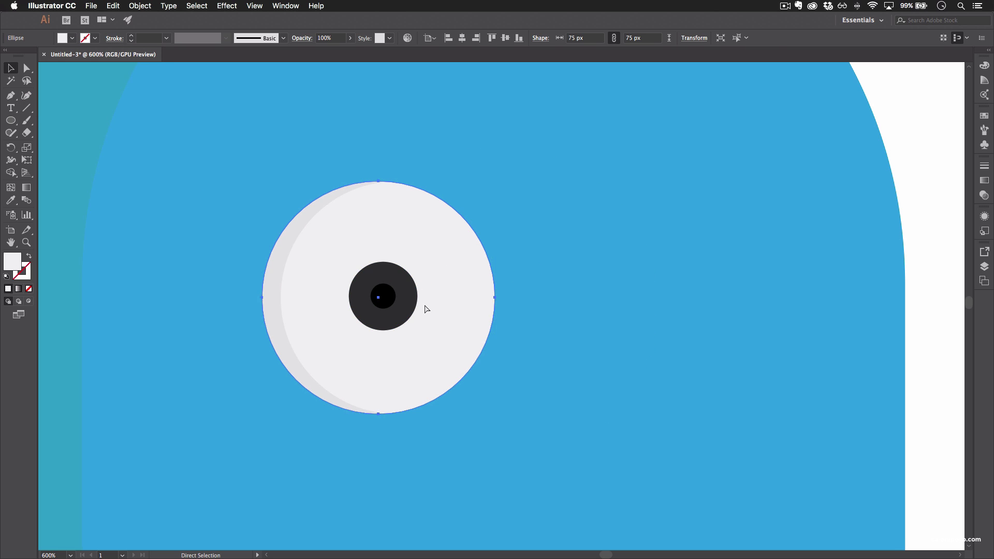
# - Duplicate the black 8 px circle diagonally up to the right and shrink the copy to about 4 px
pyautogui.press('super+equal')
pyautogui.press('super+equal')
pyautogui.hscroll(4, 479, 195)
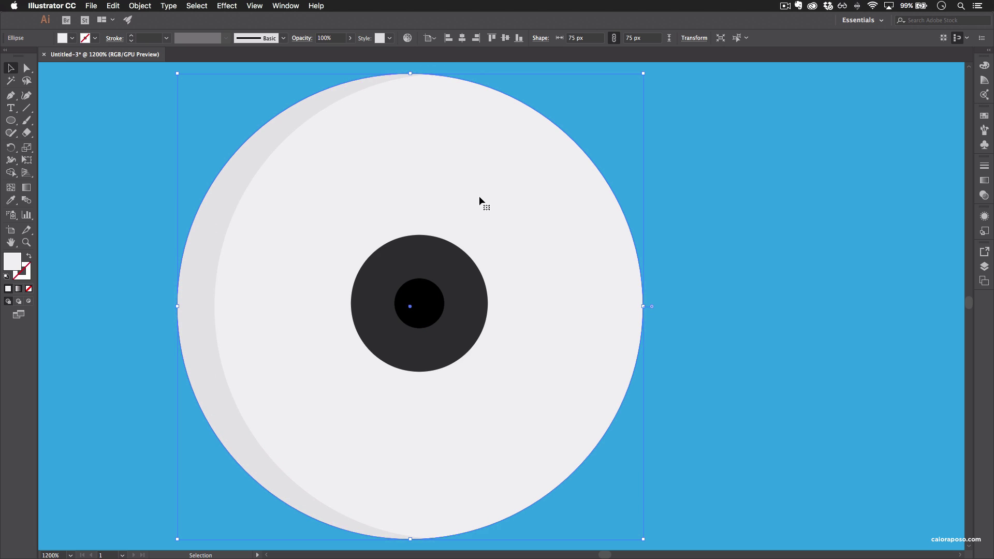
pyautogui.click(433, 310)
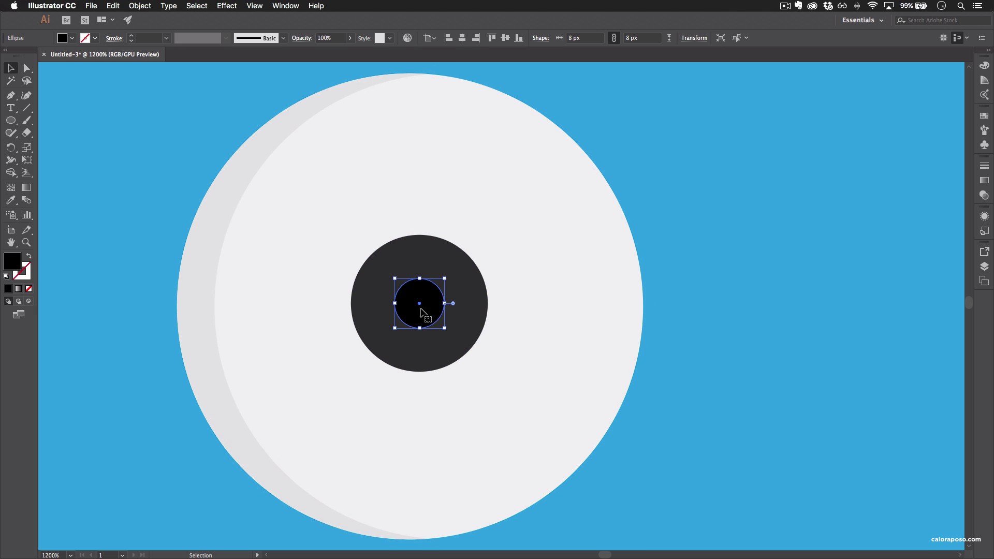
pyautogui.moveTo(422, 309); pyautogui.dragTo(444, 284)
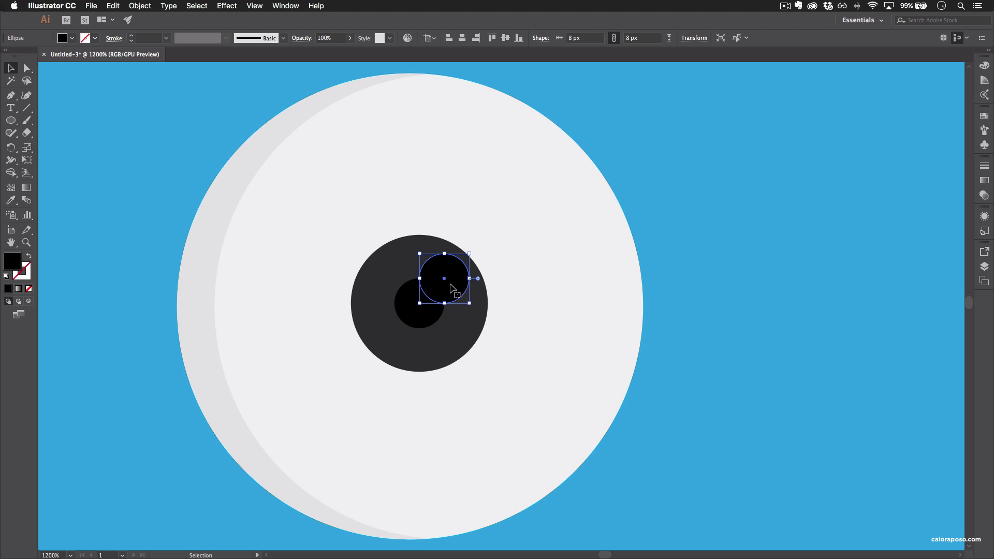
pyautogui.moveTo(469, 254); pyautogui.dragTo(460, 268)
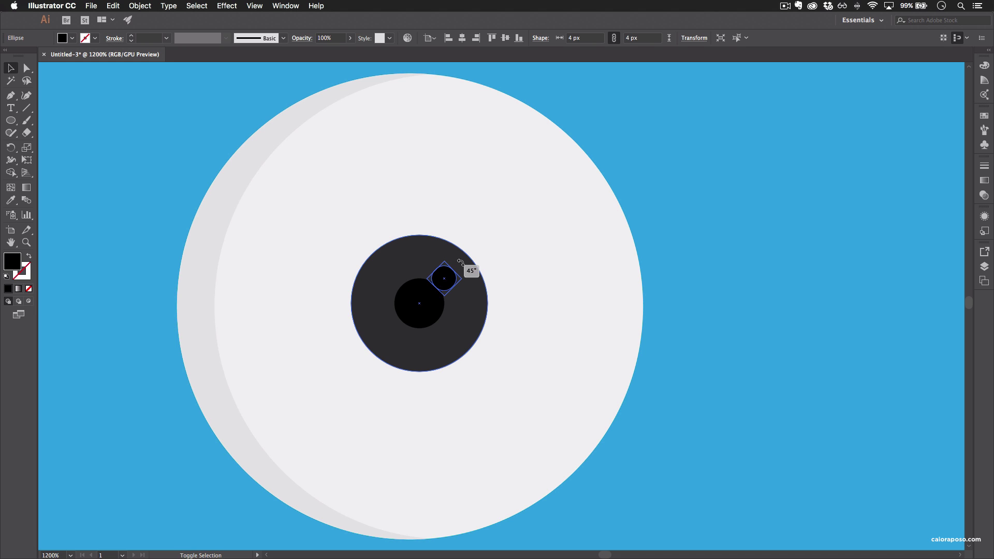
# - Scale the small offset circle down around its centre to about 2 px
pyautogui.press('a')
pyautogui.press('v')
pyautogui.press('a')
pyautogui.press('super+equal')
pyautogui.press('super+equal')
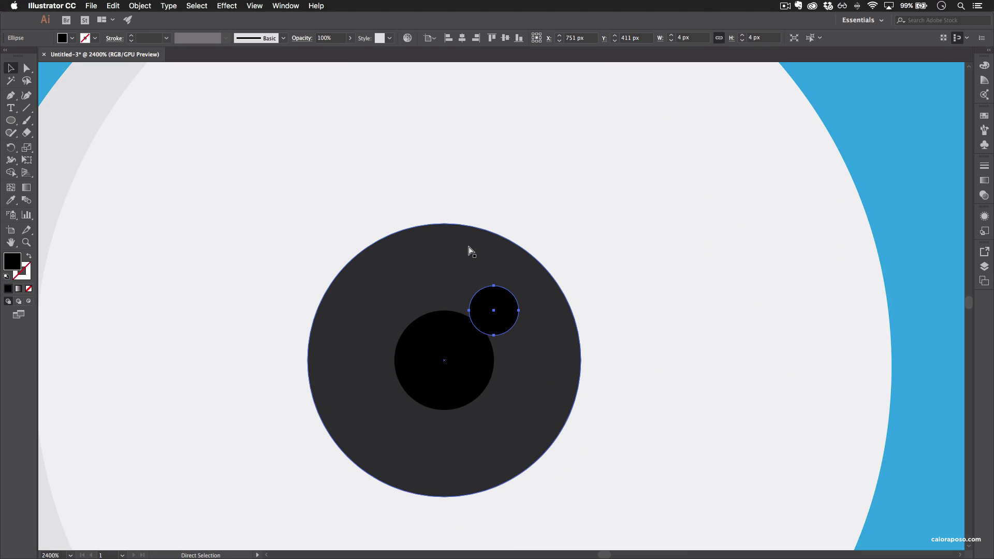
pyautogui.press('super+equal')
pyautogui.moveTo(468, 246); pyautogui.dragTo(380, 223)
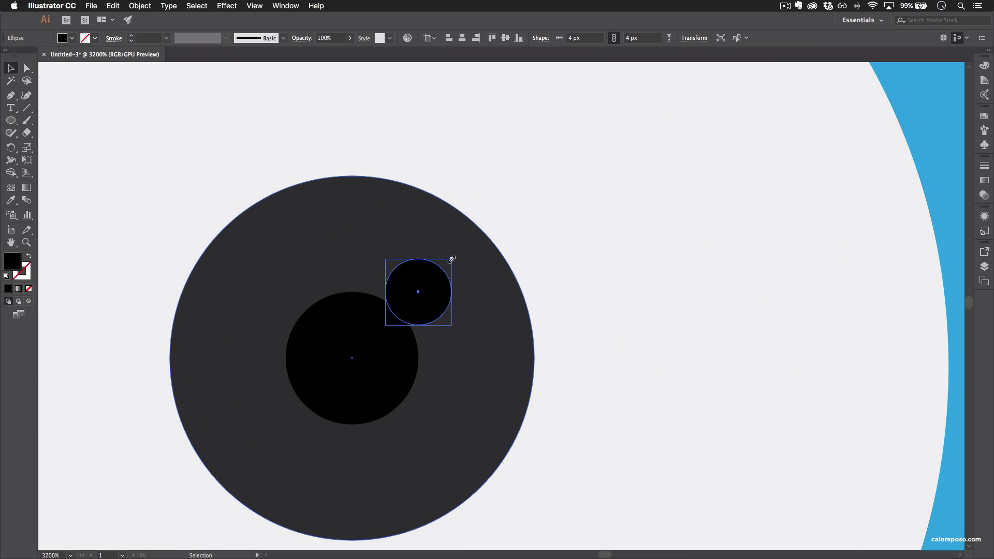
pyautogui.moveTo(452, 259)
pyautogui.mouseDown()
pyautogui.moveTo(473, 220)
pyautogui.moveTo(523, 191)
pyautogui.moveTo(435, 260)
pyautogui.mouseUp()
pyautogui.hscroll(-5, 461, 202)
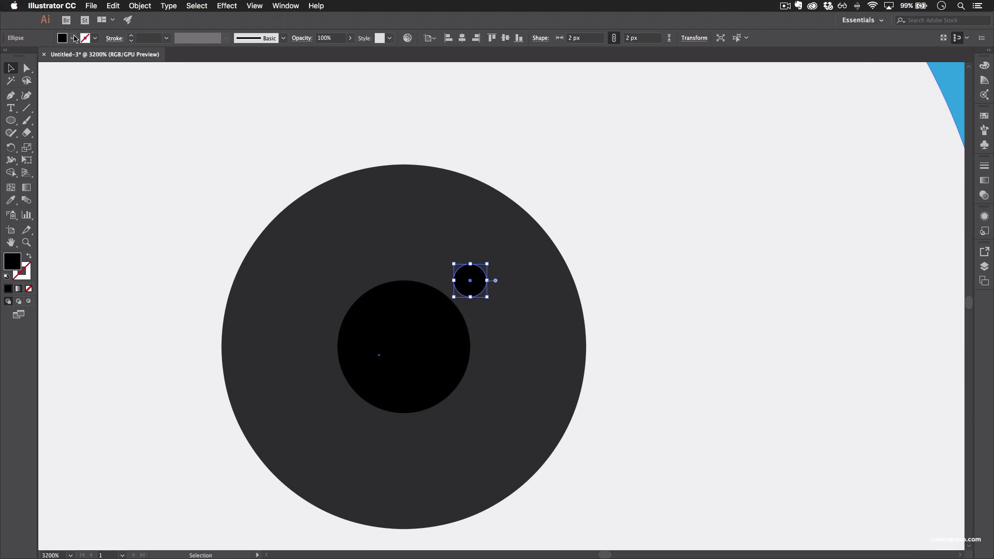
# - Try a white fill on the small offset circle beside the black pupil
pyautogui.click(73, 38)
pyautogui.click(21, 56)
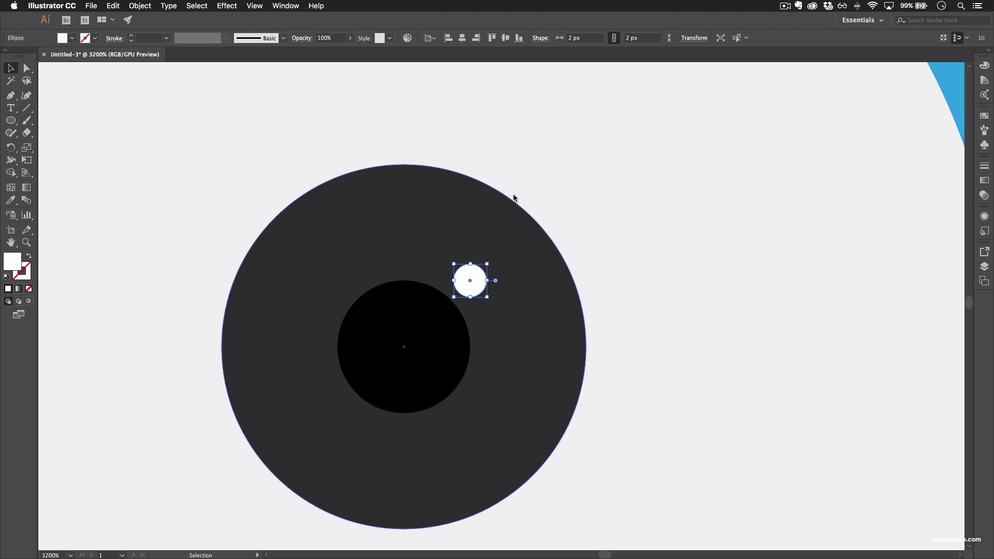
pyautogui.doubleClick(517, 231)
pyautogui.doubleClick(401, 132)
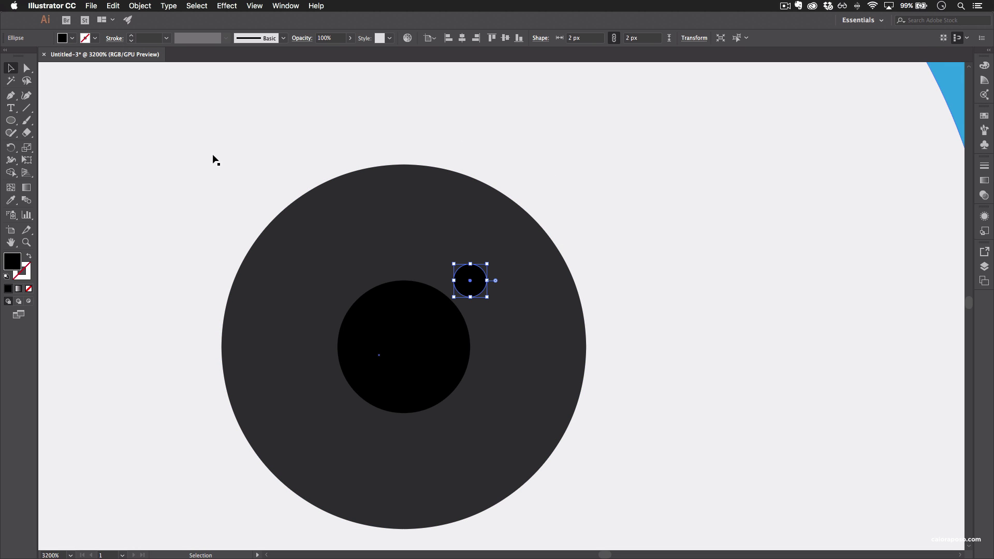
# - Fill the 2 px offset circle beside the black pupil with white
pyautogui.click(73, 38)
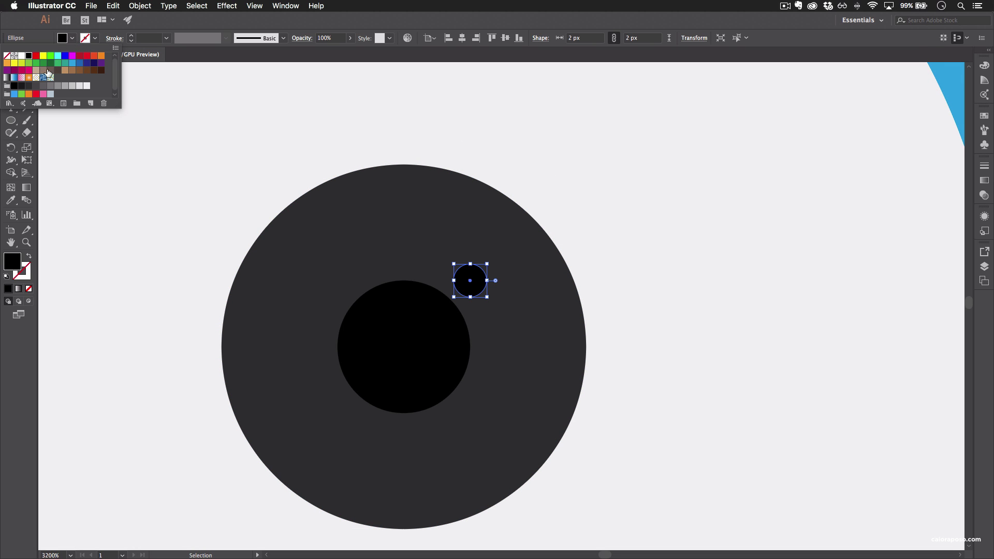
pyautogui.click(21, 56)
pyautogui.click(196, 165)
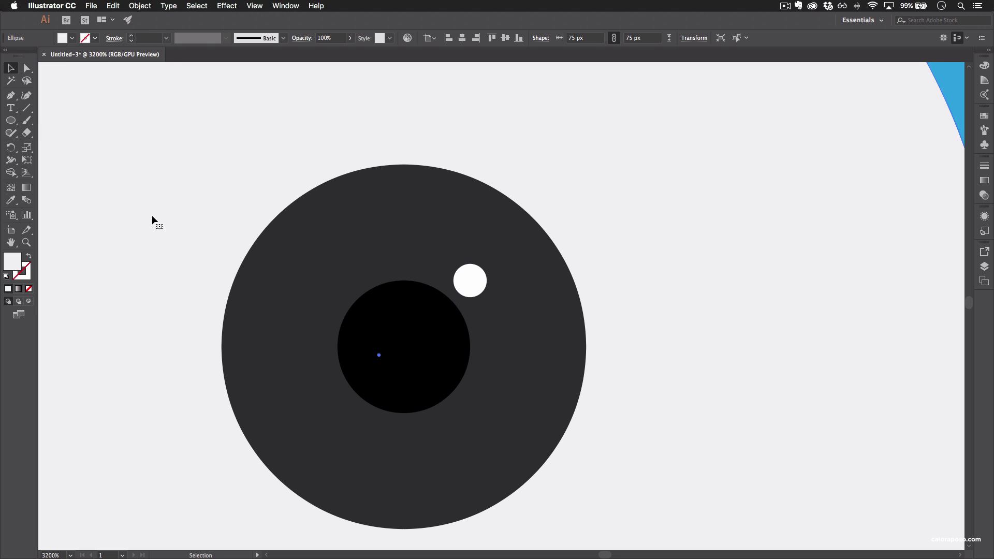
# - Nudge the white highlight circle about 1 px left and 1 px down so it overlaps the black pupil's upper-right edge
pyautogui.press('super+minus')
pyautogui.press('super+minus')
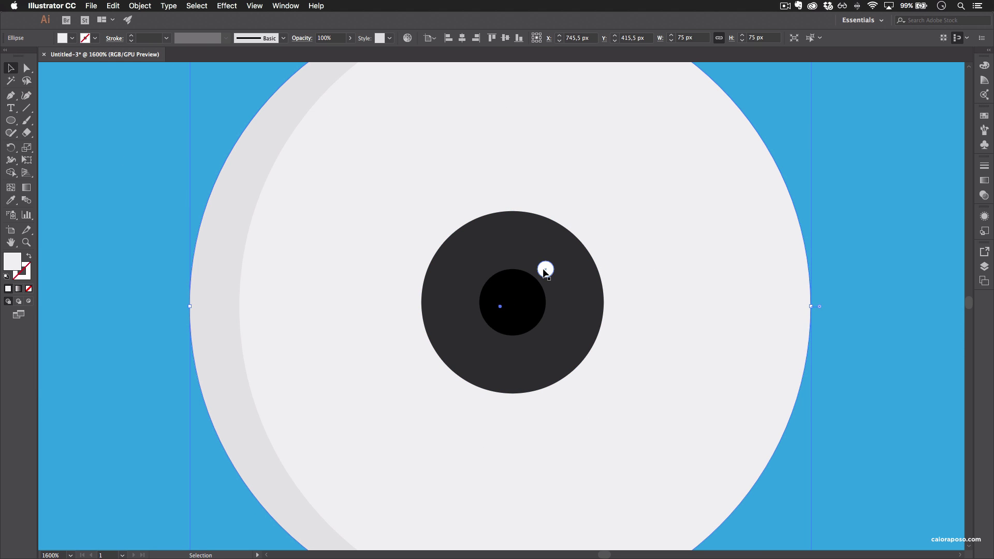
pyautogui.click(546, 271)
pyautogui.press('Left')
pyautogui.press('Down')
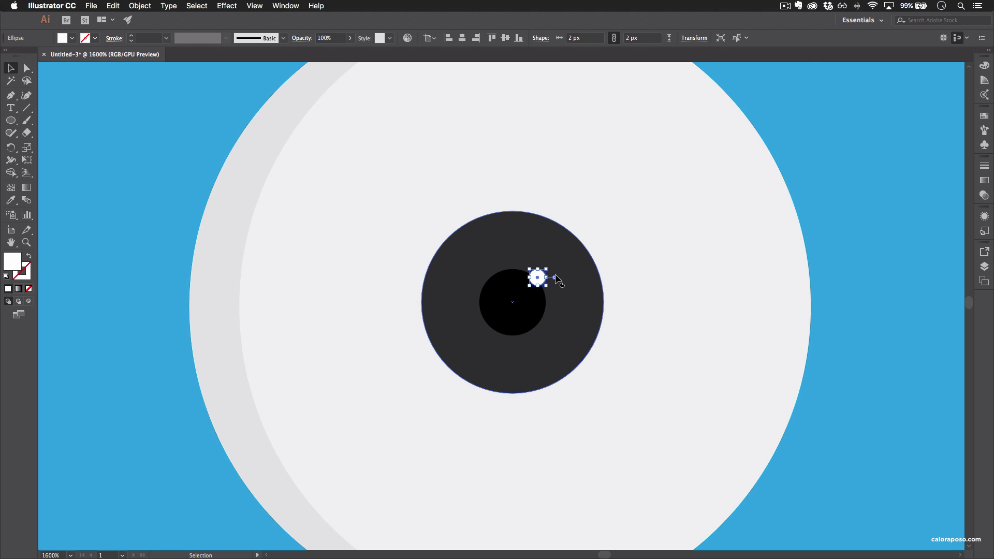
pyautogui.click(705, 188)
pyautogui.press('super+minus')
pyautogui.press('super+minus')
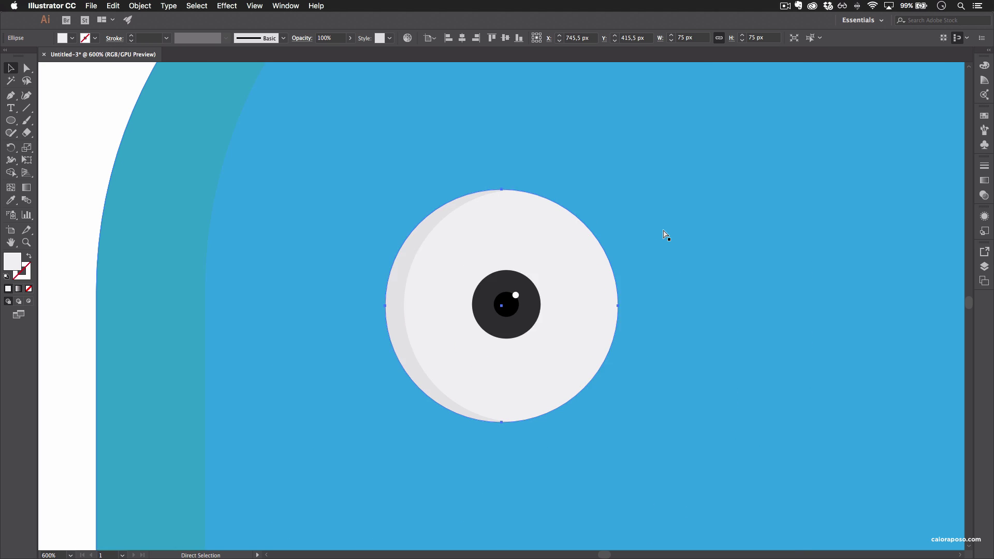
pyautogui.click(184, 227)
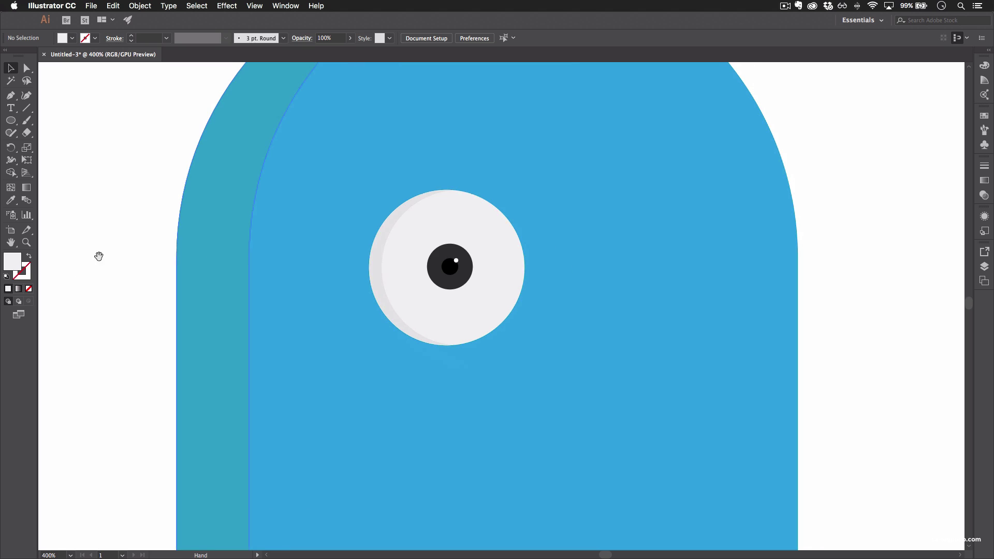
pyautogui.moveTo(152, 292); pyautogui.dragTo(100, 255)
# - Move the dark grey circle, black pupil and white highlight together horizontally, slightly to the right within the eye
pyautogui.click(465, 276)
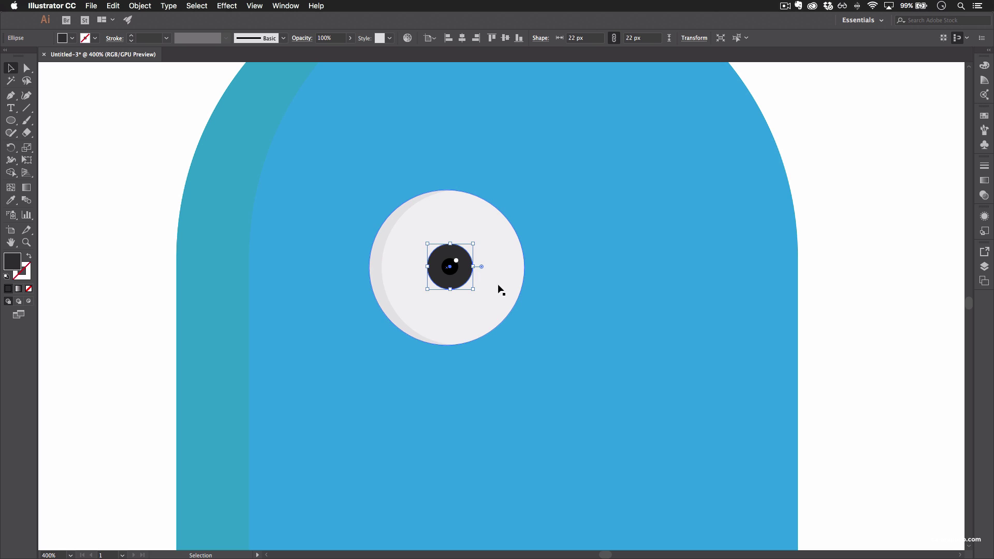
pyautogui.click(469, 285)
pyautogui.click(450, 267)
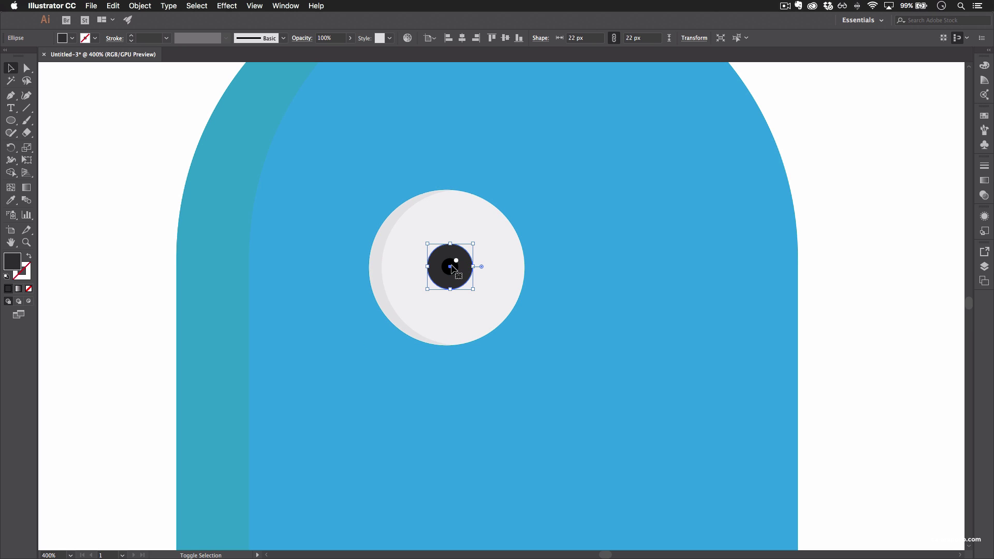
pyautogui.keyDown('shift'); pyautogui.click(453, 273); pyautogui.keyUp('shift')
pyautogui.keyDown('shift'); pyautogui.click(454, 274); pyautogui.keyUp('shift')
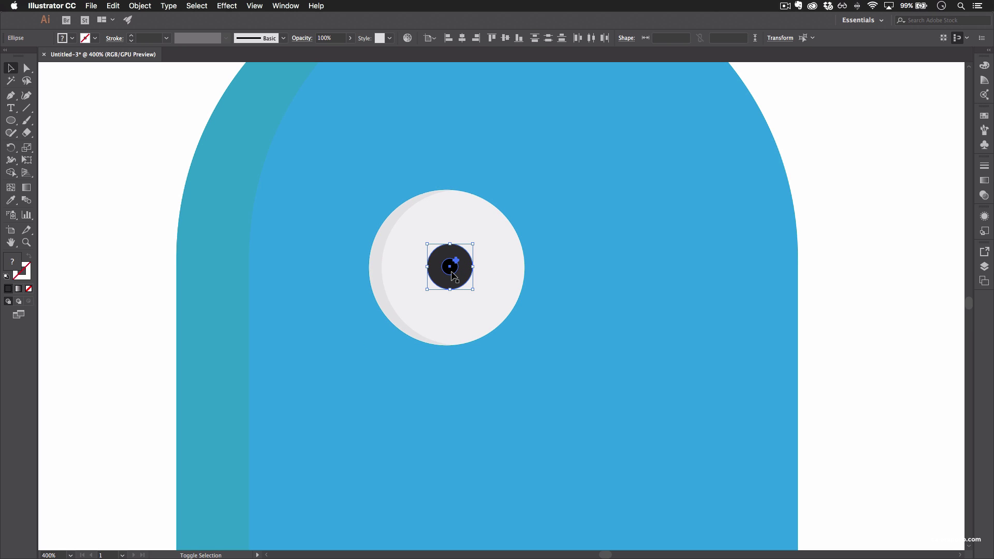
pyautogui.moveTo(461, 278); pyautogui.dragTo(476, 280)
pyautogui.click(859, 179)
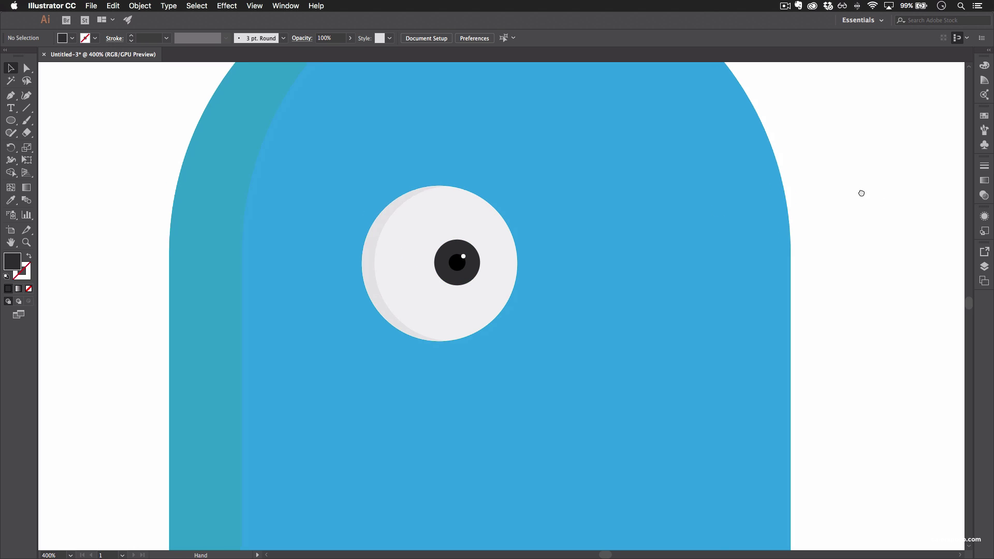
# - Select all the parts of the eye without the ghost's body and group them
pyautogui.moveTo(861, 193); pyautogui.dragTo(676, 151)
pyautogui.hscroll(-5, 448, 247)
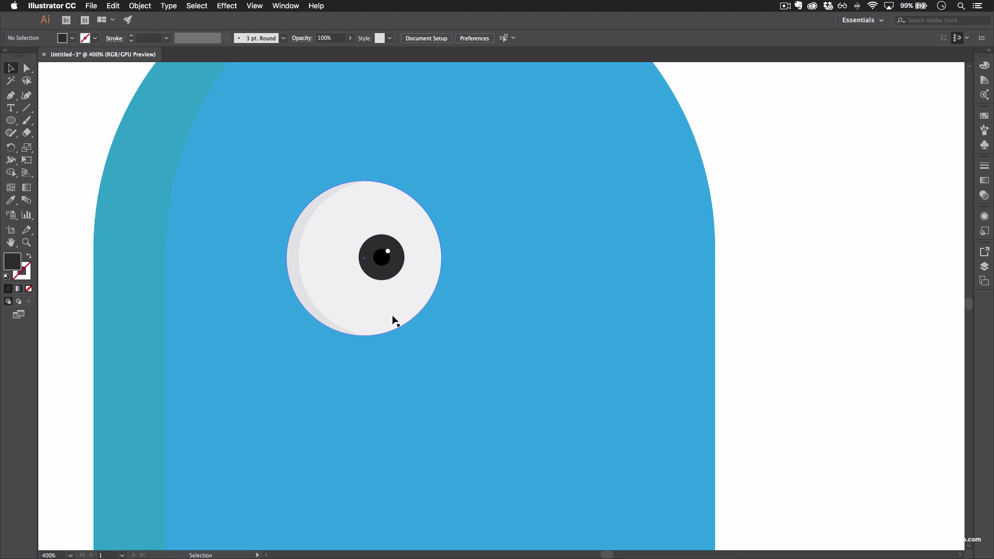
pyautogui.moveTo(795, 374); pyautogui.dragTo(772, 249)
pyautogui.moveTo(816, 336); pyautogui.dragTo(281, 162)
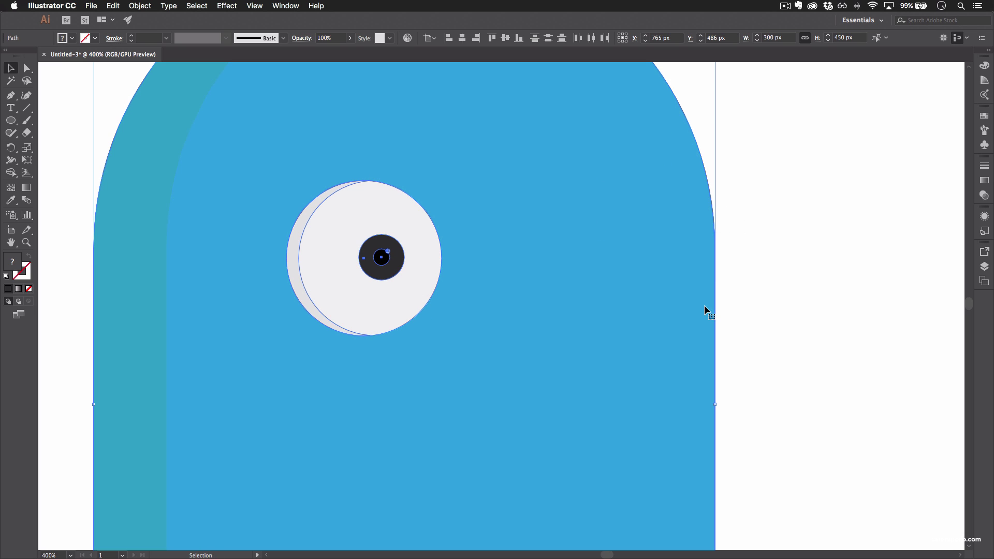
pyautogui.keyDown('shift'); pyautogui.click(648, 249); pyautogui.keyUp('shift')
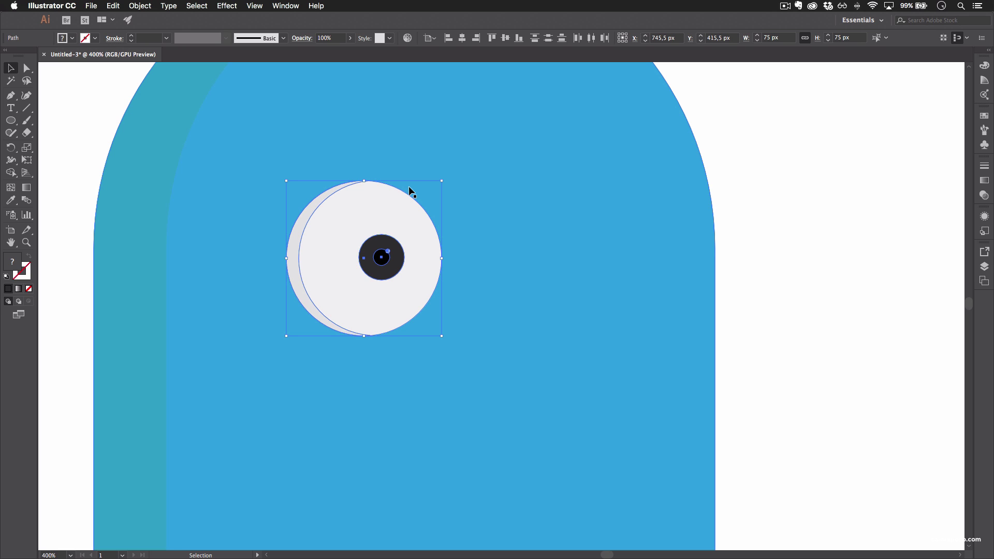
pyautogui.press('a')
pyautogui.press('v')
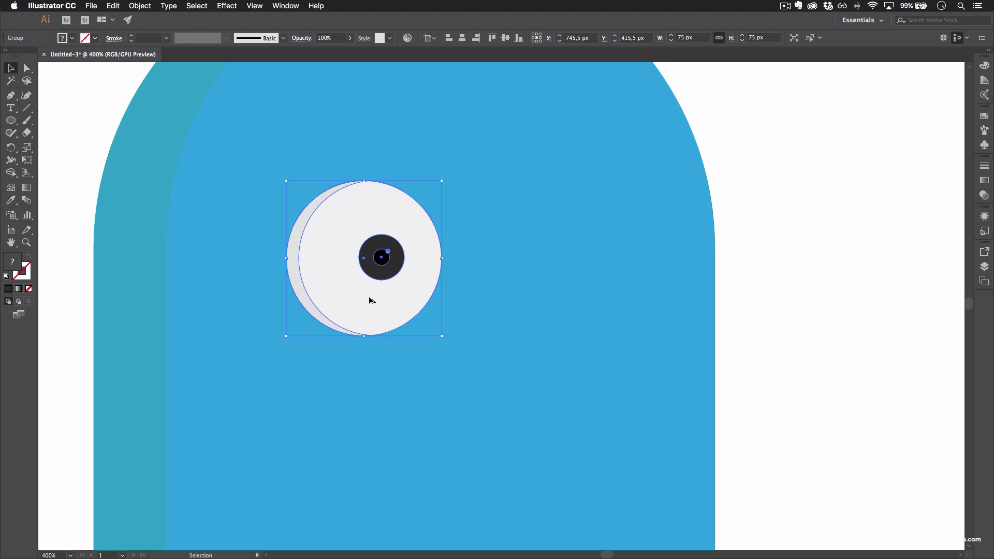
# - Duplicate the grouped eye horizontally about 100 px to the right to make the ghost's second eye
pyautogui.moveTo(376, 307); pyautogui.dragTo(582, 311)
pyautogui.click(807, 248)
pyautogui.press('super+minus')
pyautogui.press('super+minus')
pyautogui.press('super+minus')
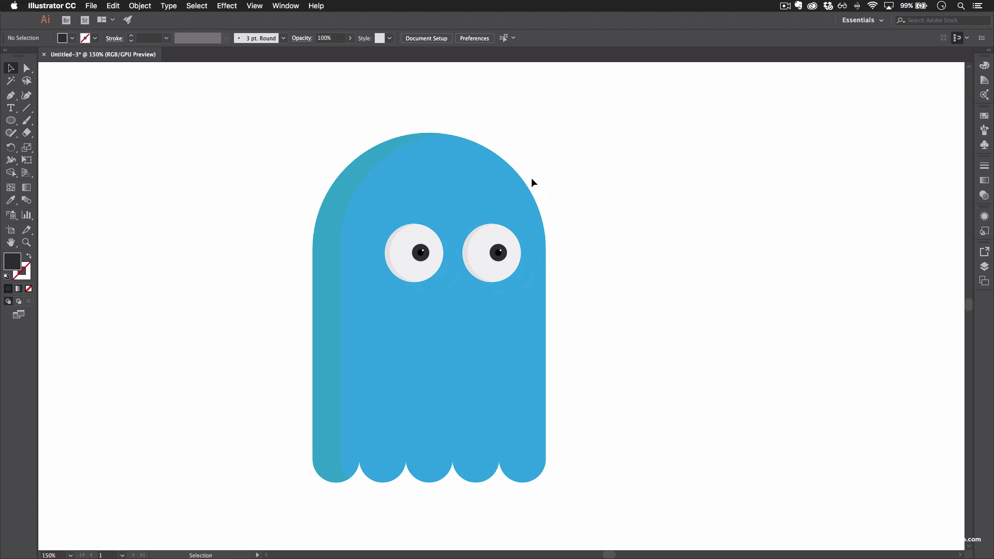
# - Try a darker grey swatch as the fill of the left eye's shading crescent inside its group
pyautogui.press('super+plus')
pyautogui.press('super+plus')
pyautogui.press('super+plus')
pyautogui.press('space')
pyautogui.moveTo(301, 298); pyautogui.dragTo(362, 339)
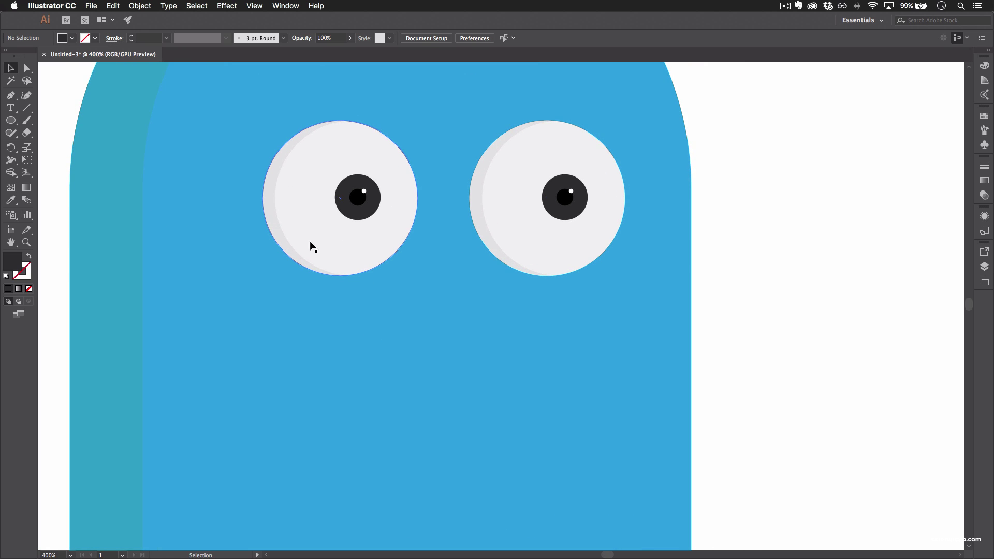
pyautogui.click(272, 231)
pyautogui.doubleClick(275, 224)
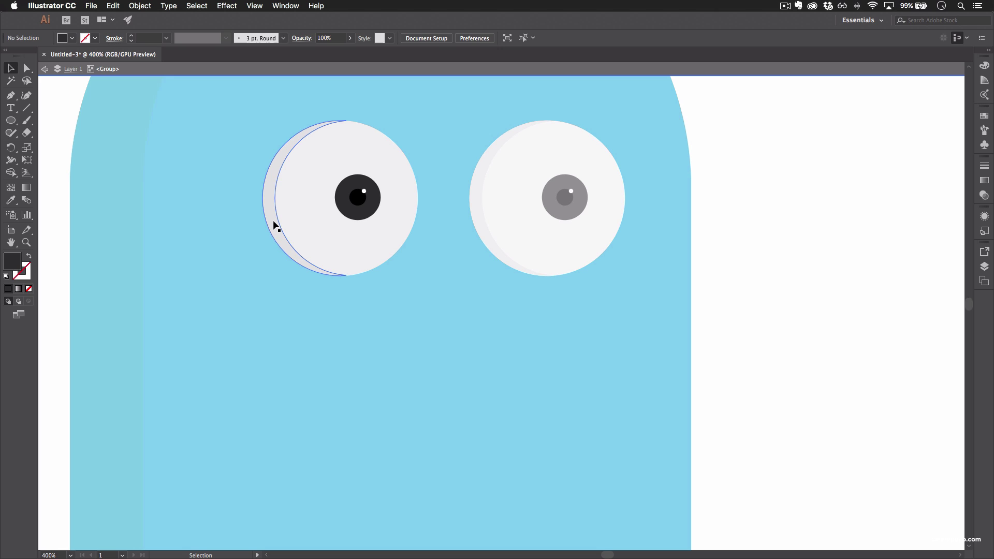
pyautogui.click(273, 223)
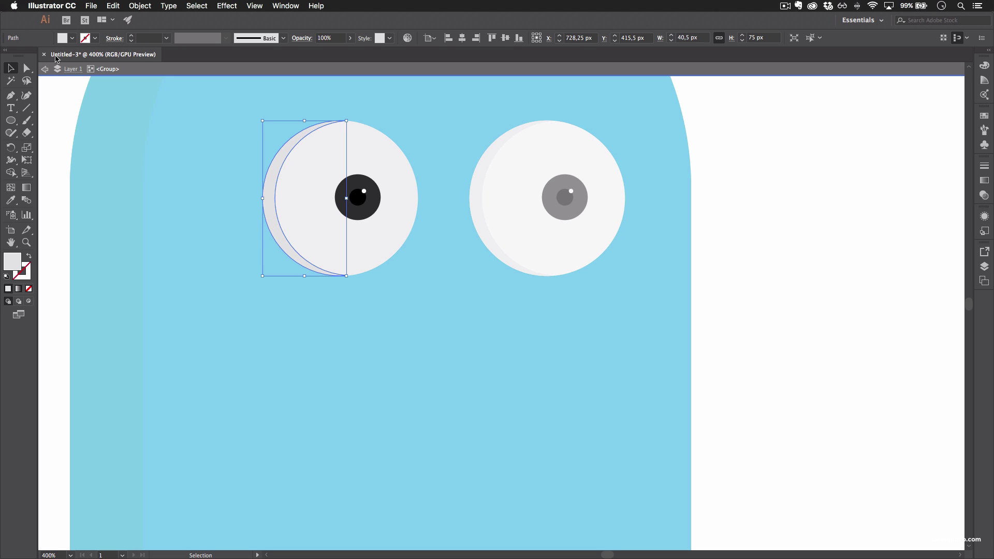
pyautogui.click(72, 38)
pyautogui.doubleClick(72, 86)
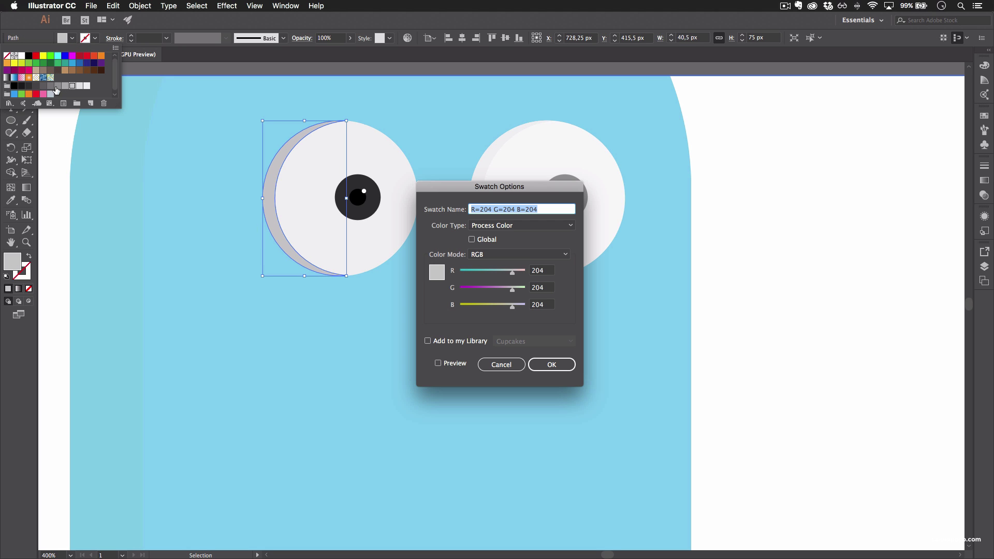
pyautogui.click(493, 364)
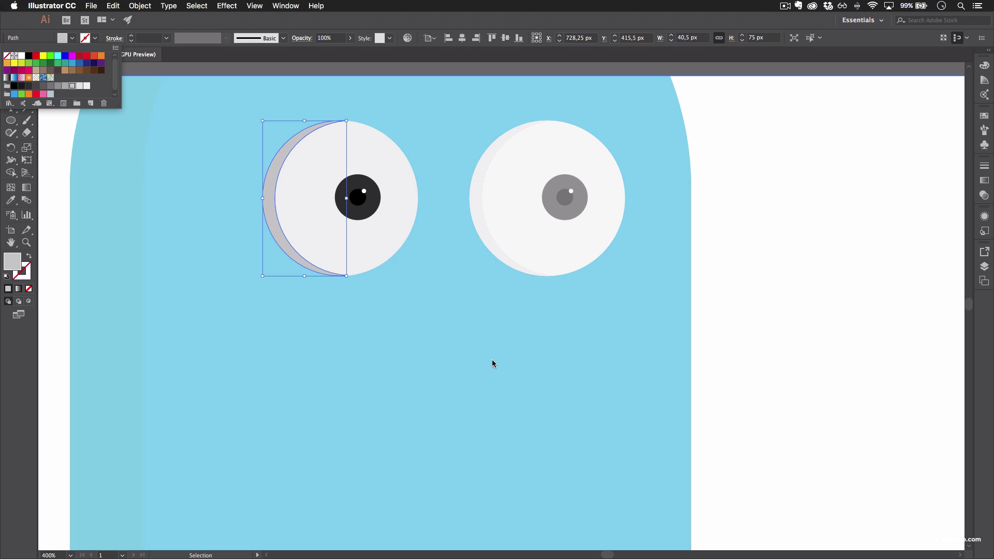
pyautogui.click(64, 88)
pyautogui.click(820, 275)
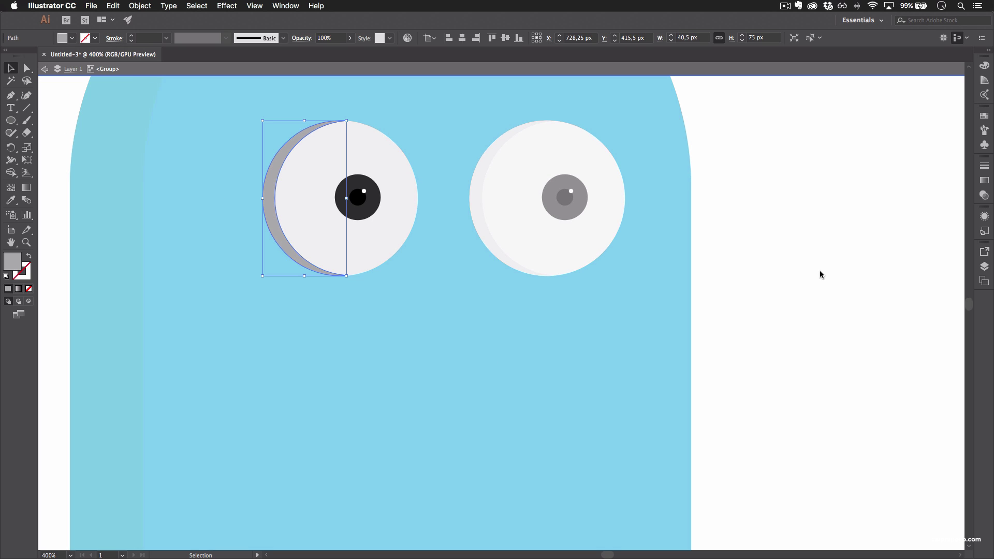
pyautogui.doubleClick(787, 284)
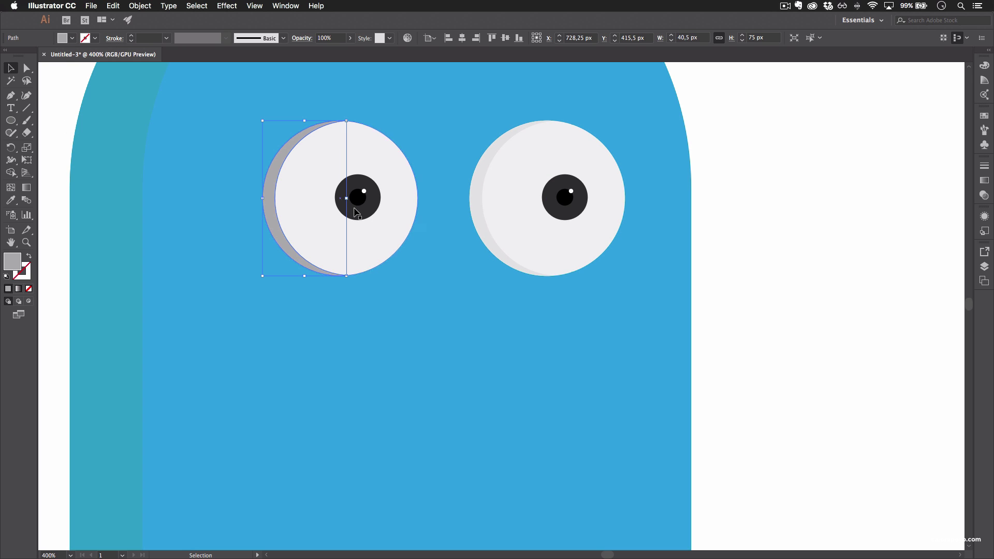
pyautogui.click(57, 217)
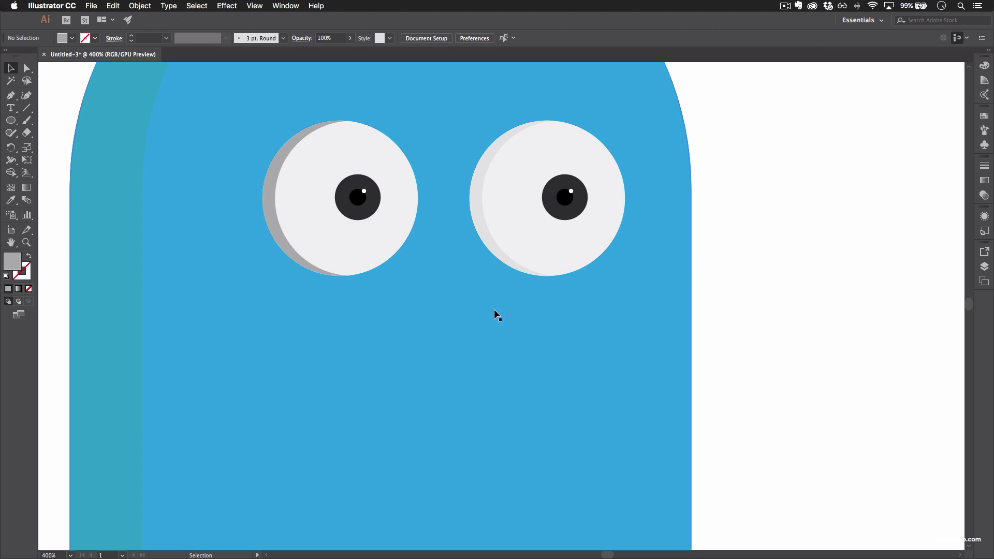
# - Sample the left eye's darker grey shading with the Eyedropper onto the right eye's shading crescent inside its group
pyautogui.click(474, 219)
pyautogui.doubleClick(475, 214)
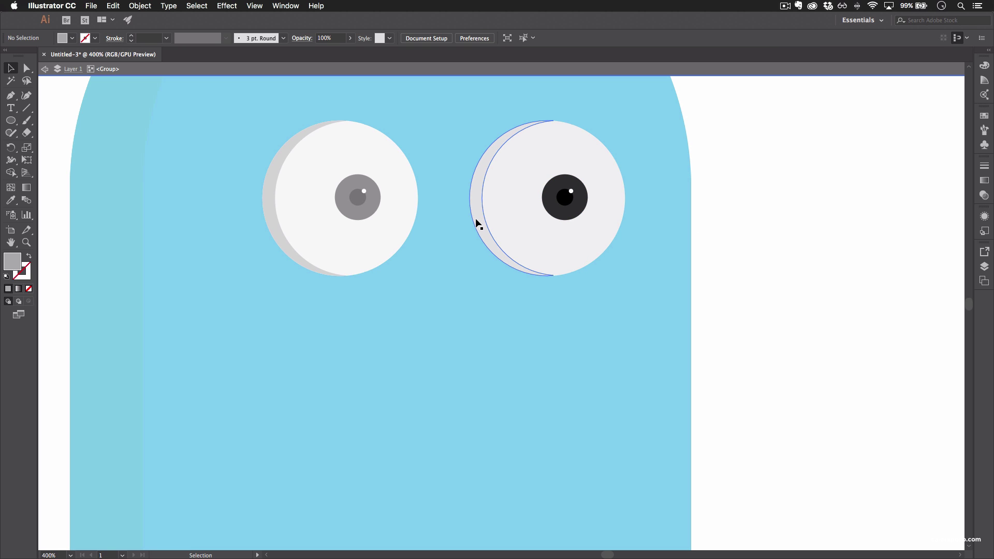
pyautogui.click(476, 216)
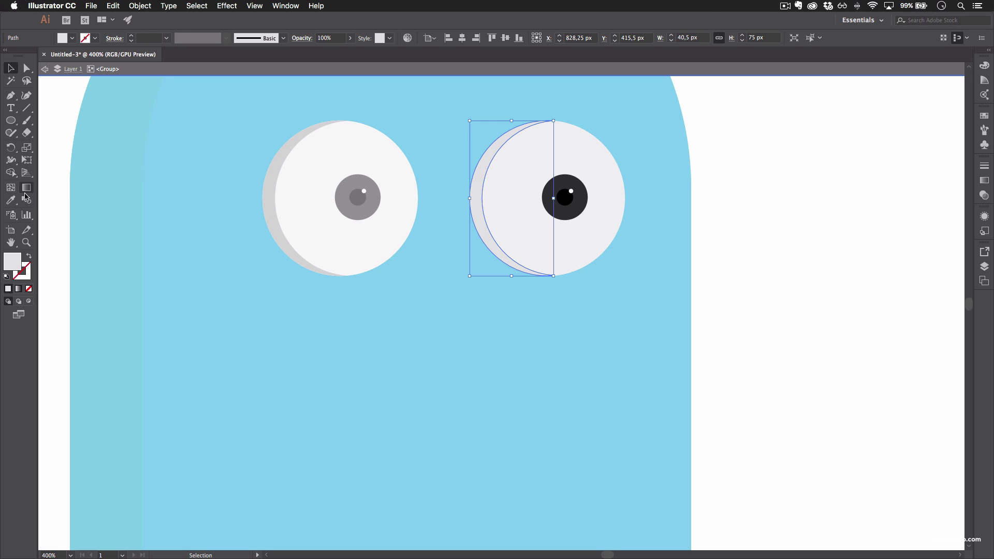
pyautogui.click(10, 202)
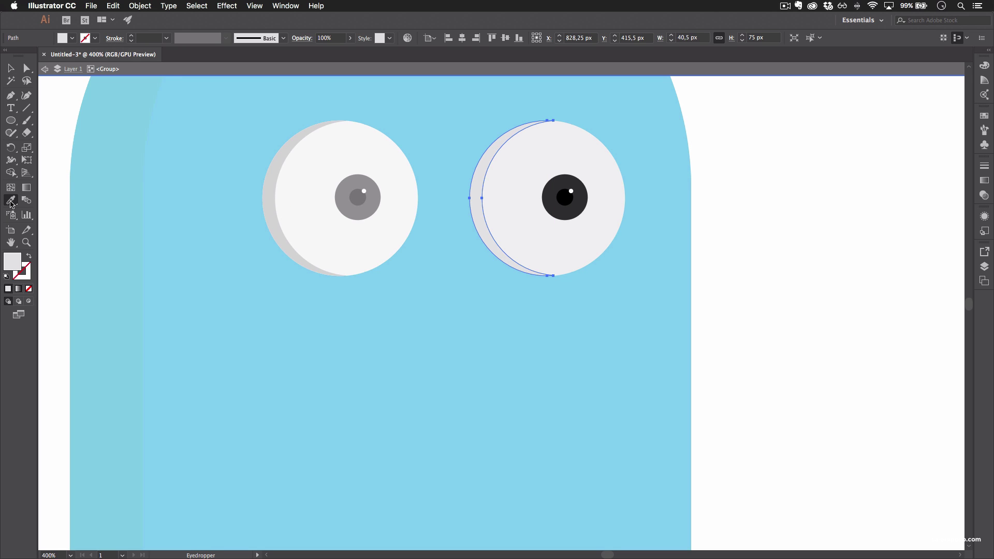
pyautogui.click(272, 193)
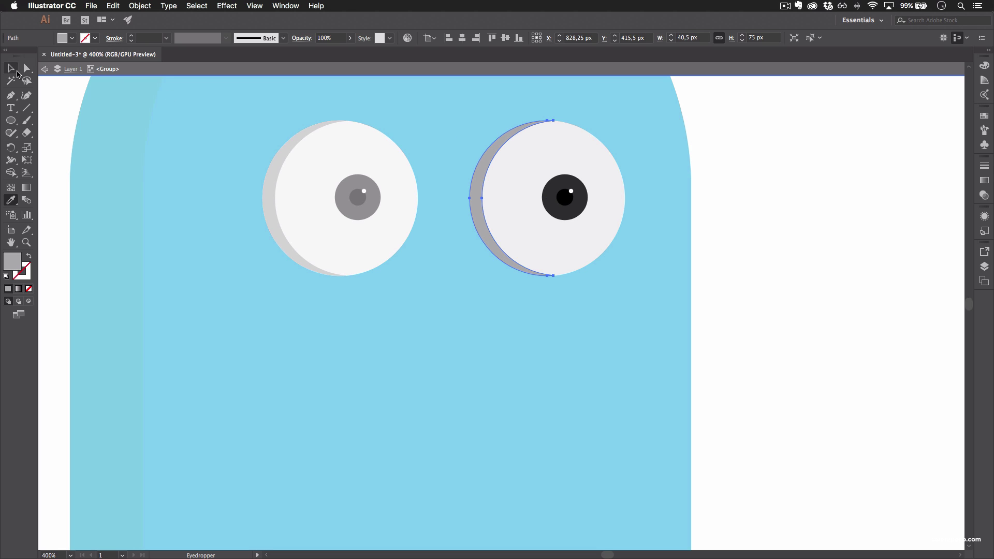
pyautogui.click(11, 68)
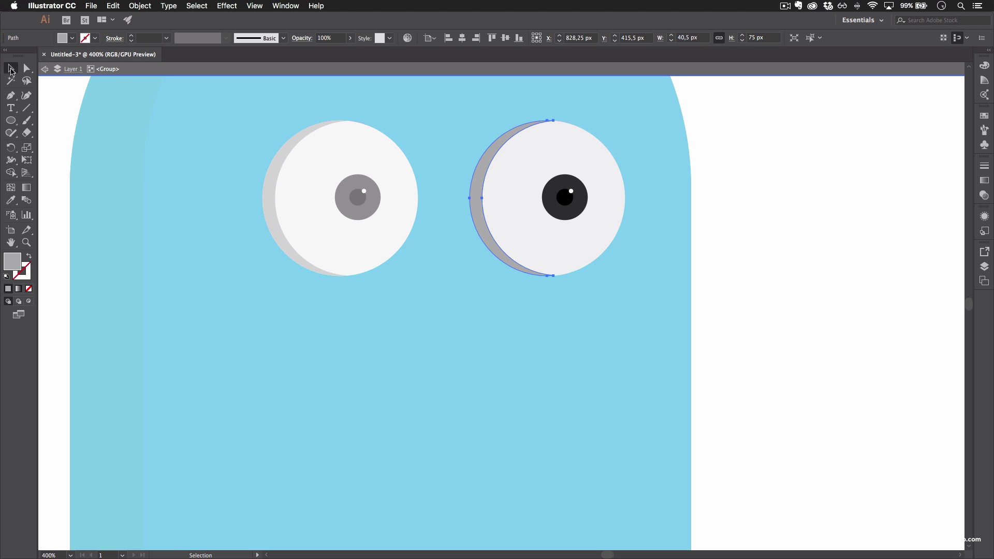
pyautogui.doubleClick(760, 223)
# - Undo the darker grey fills on both eyes' shading crescents and leave the group's isolation
pyautogui.press('super+minus')
pyautogui.press('super+minus')
pyautogui.press('super+minus')
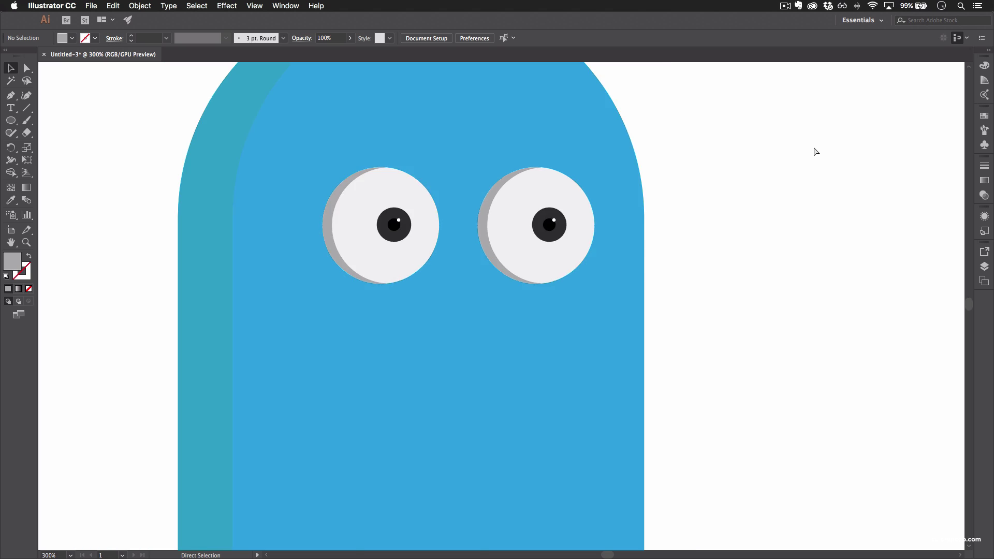
pyautogui.press('super+plus')
pyautogui.press('super+plus')
pyautogui.scroll(1, 512, 189)
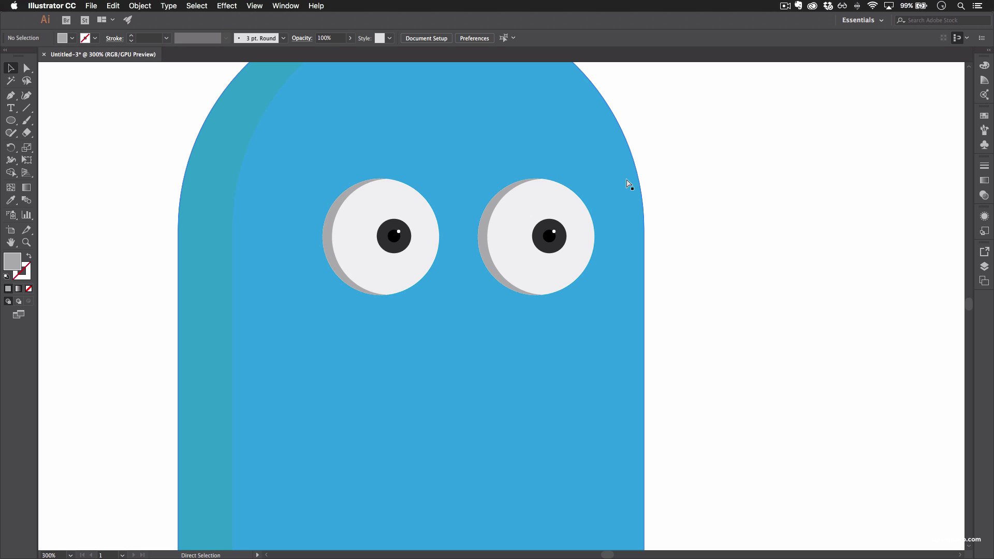
pyautogui.press('super+z')
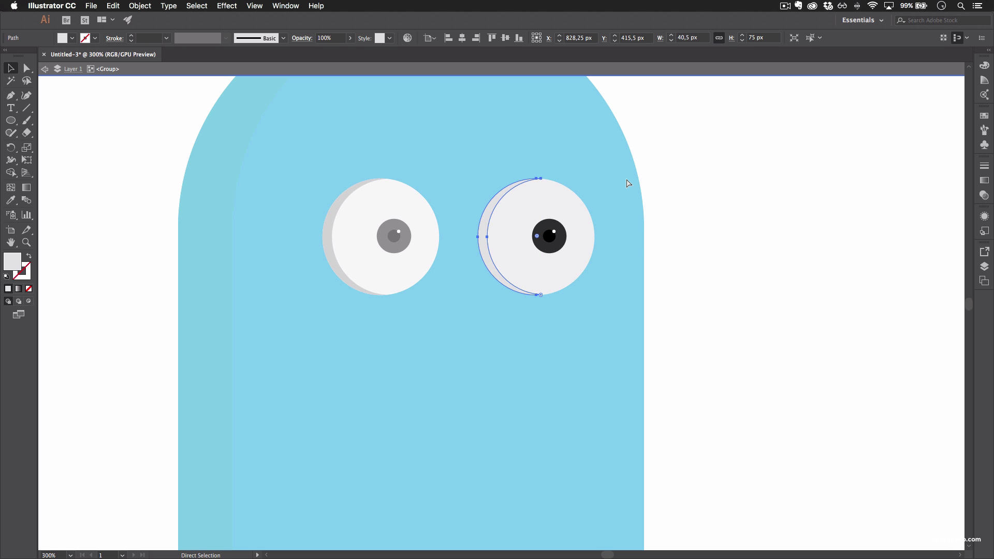
pyautogui.press('super+z')
pyautogui.press('super+z')
pyautogui.press('v')
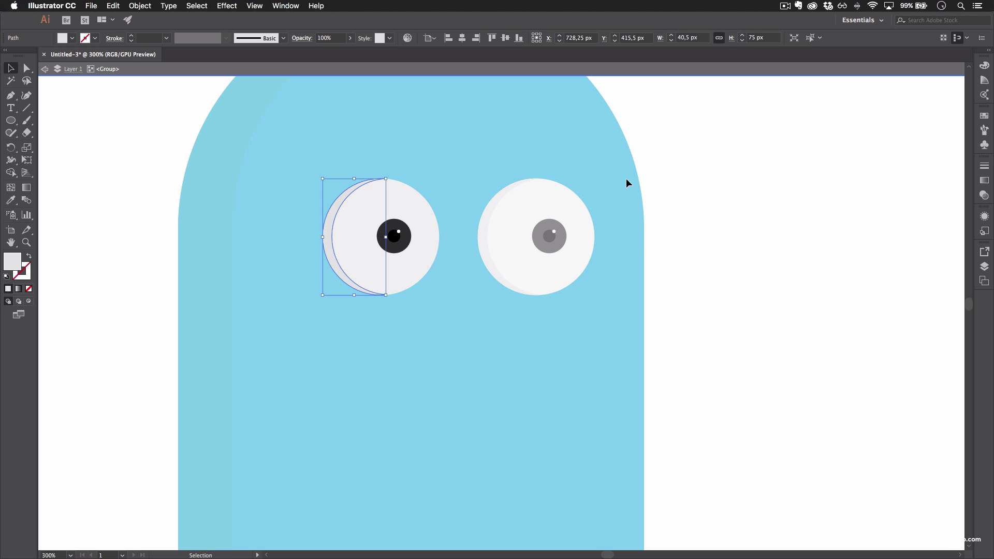
pyautogui.doubleClick(761, 265)
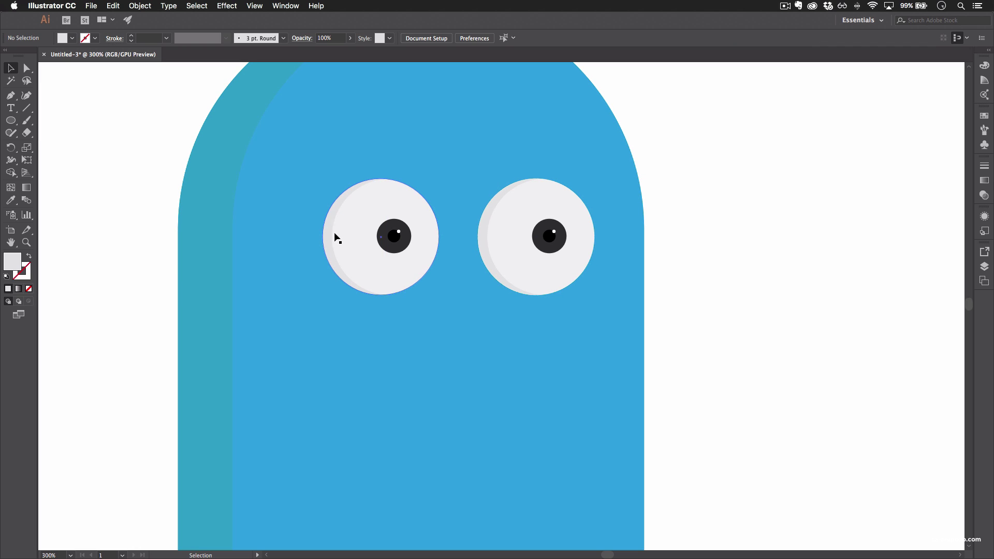
# - Draw a circle about 175 px in diameter spanning the outer edges of both eyes, starting level with their centres
pyautogui.moveTo(740, 291); pyautogui.dragTo(726, 153)
pyautogui.scroll(3, 377, 238)
pyautogui.press('l')
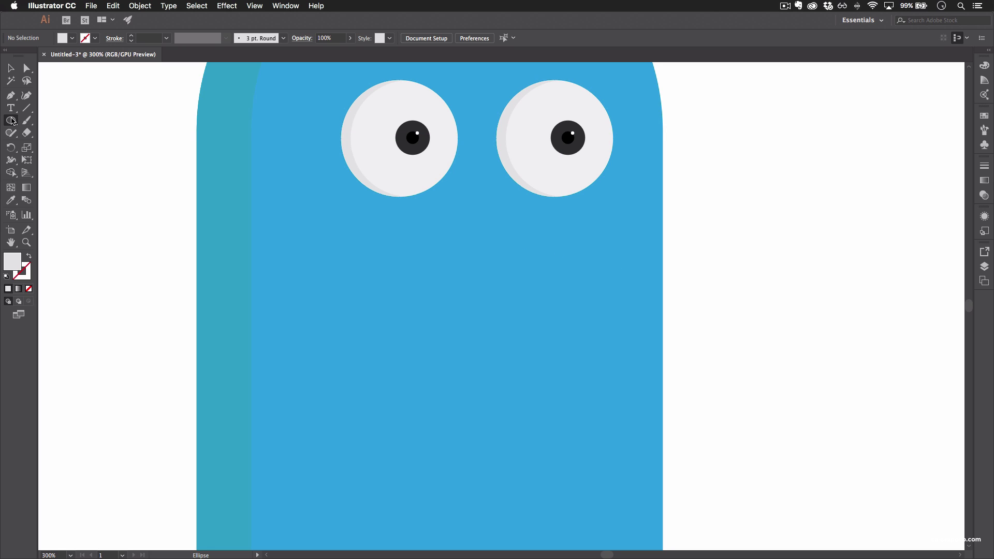
pyautogui.moveTo(13, 123); pyautogui.dragTo(44, 150)
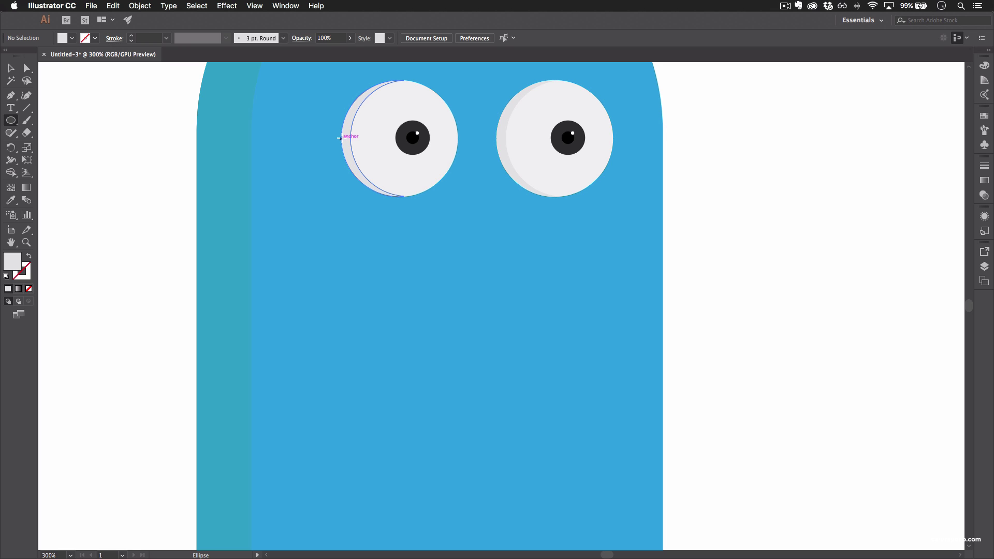
pyautogui.moveTo(341, 137); pyautogui.dragTo(611, 318)
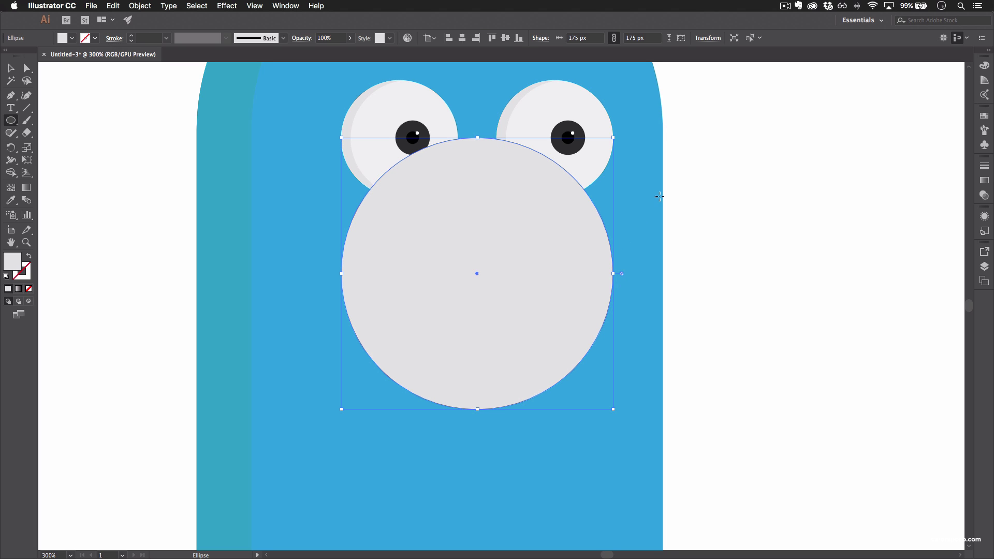
# - Move the large light grey circle straight down about 25 px so it sits lower beneath the eyes
pyautogui.press('v')
pyautogui.scroll(-3, 712, 233)
pyautogui.moveTo(575, 186); pyautogui.dragTo(545, 276)
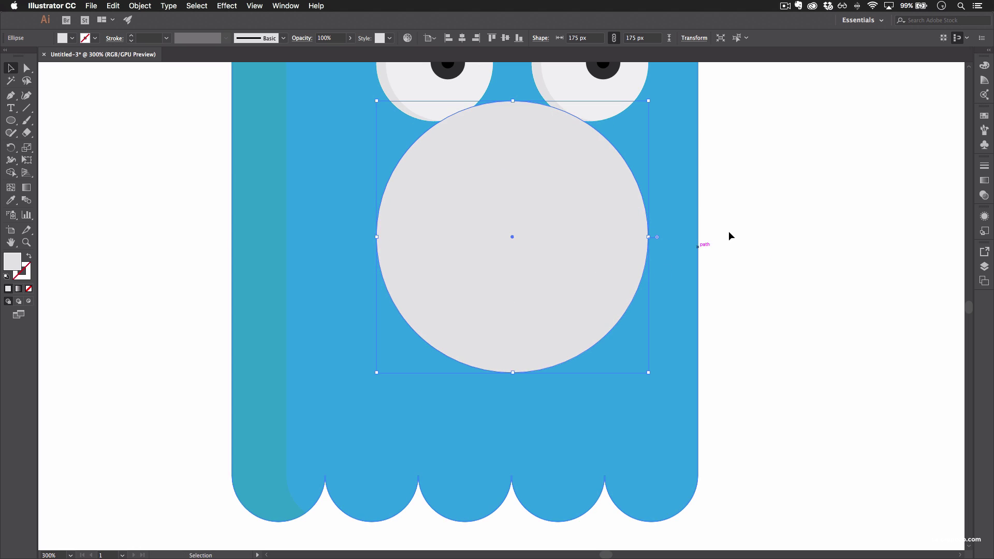
pyautogui.scroll(3, 745, 253)
pyautogui.click(761, 273)
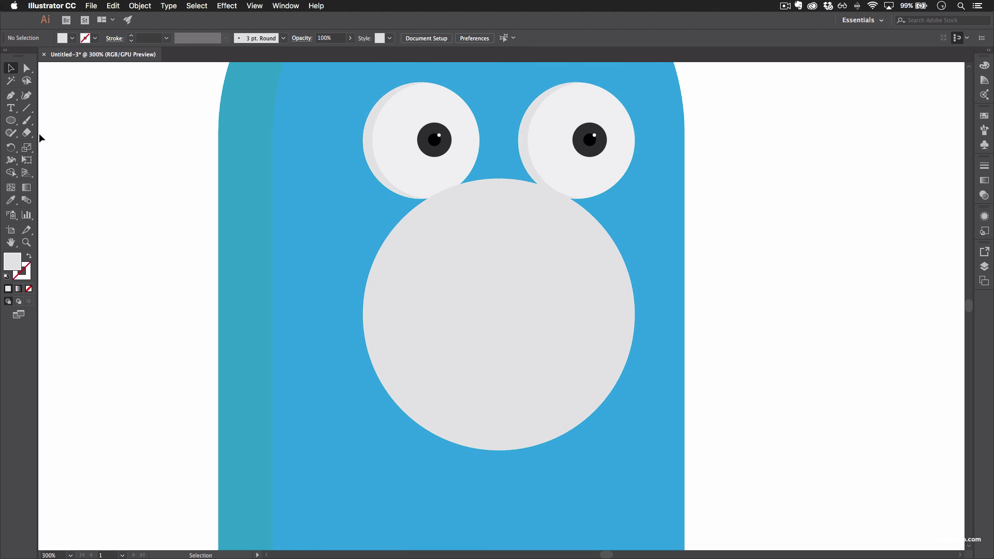
# - Draw a rectangle about 229 px wide covering the upper half of the large light grey circle
pyautogui.click(11, 122)
pyautogui.click(64, 120)
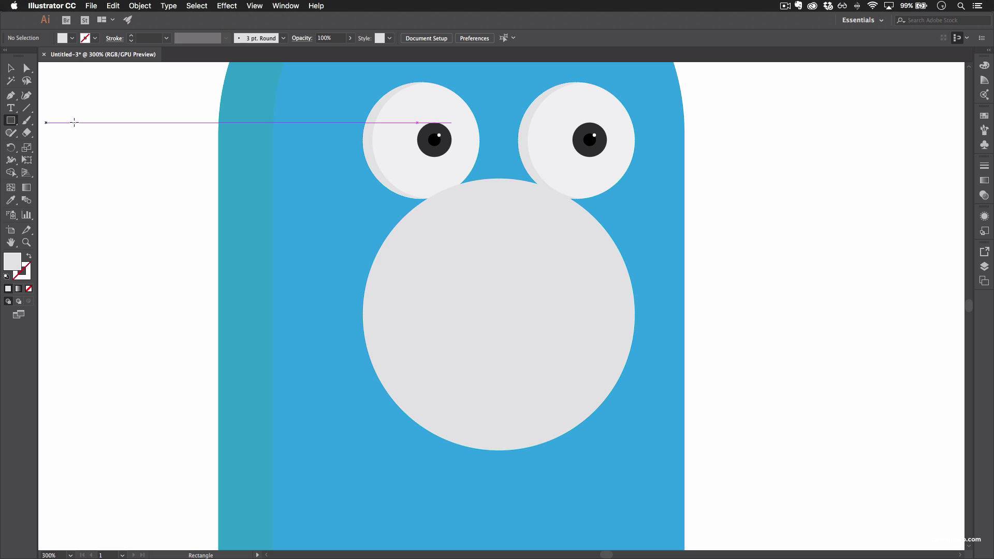
pyautogui.moveTo(312, 120); pyautogui.dragTo(667, 313)
pyautogui.press('v')
# - Remove the rectangle and the circle's upper half with the Shape Builder, keeping the lower half as the mouth
pyautogui.click(564, 365)
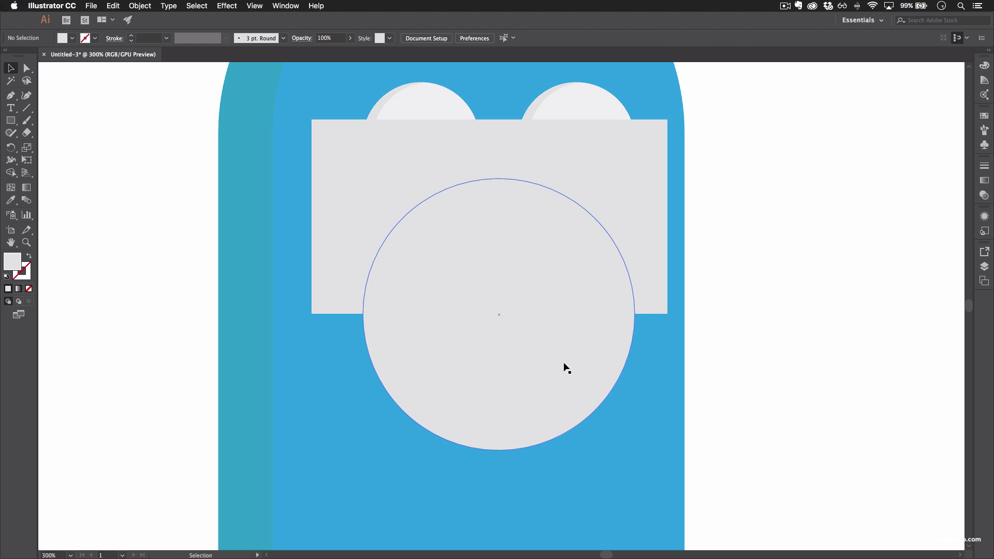
pyautogui.keyDown('shift'); pyautogui.click(641, 167); pyautogui.keyUp('shift')
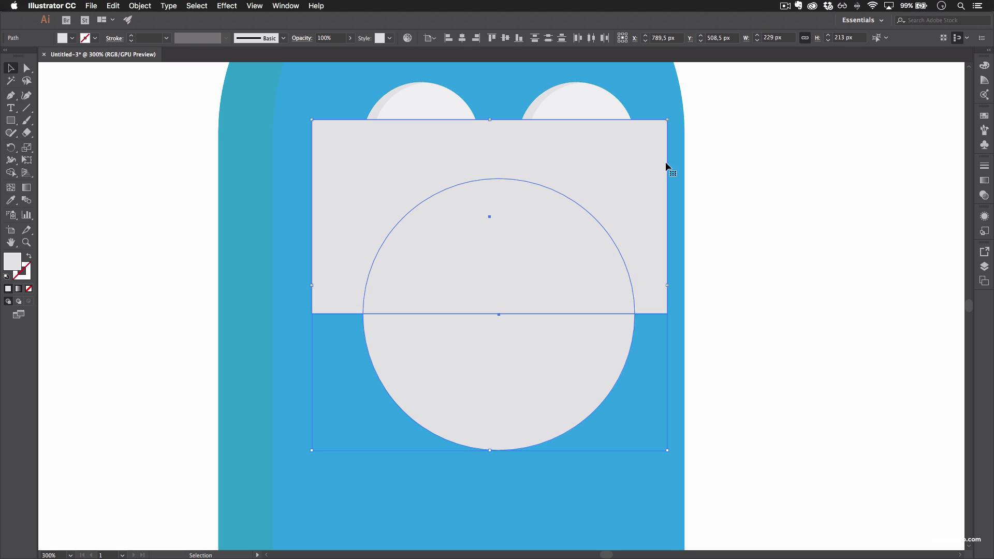
pyautogui.click(11, 172)
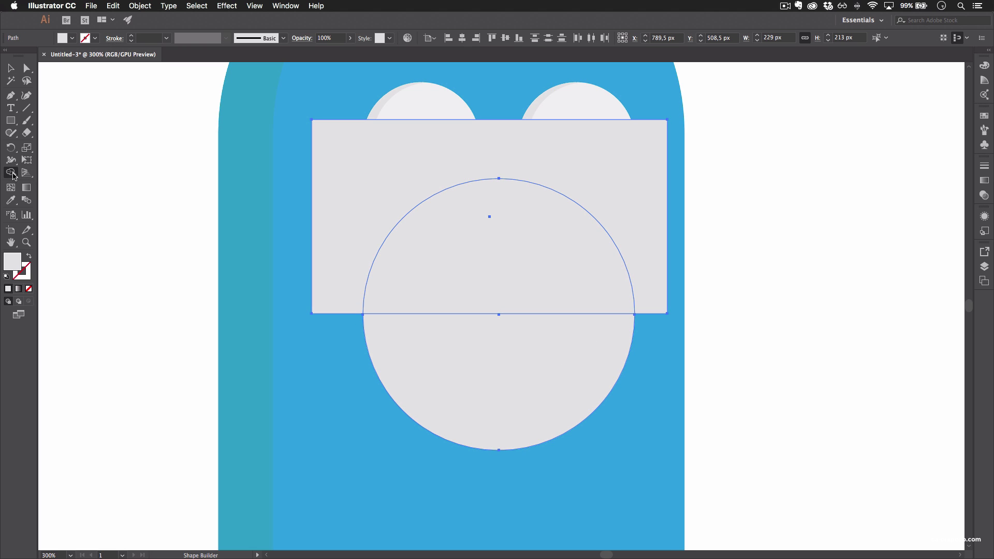
pyautogui.moveTo(769, 236)
pyautogui.mouseDown()
pyautogui.moveTo(571, 259)
pyautogui.moveTo(234, 236)
pyautogui.mouseUp()
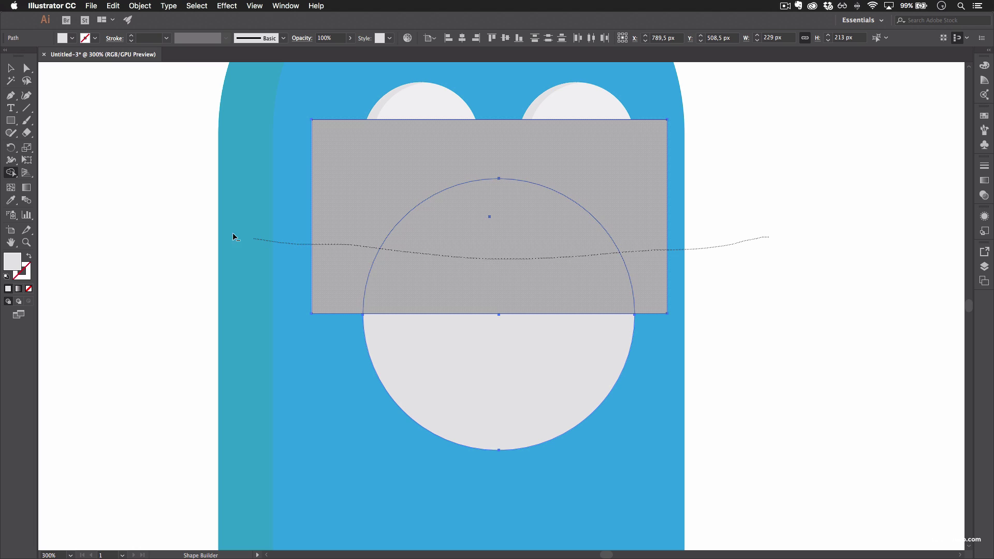
pyautogui.moveTo(127, 249); pyautogui.dragTo(116, 254)
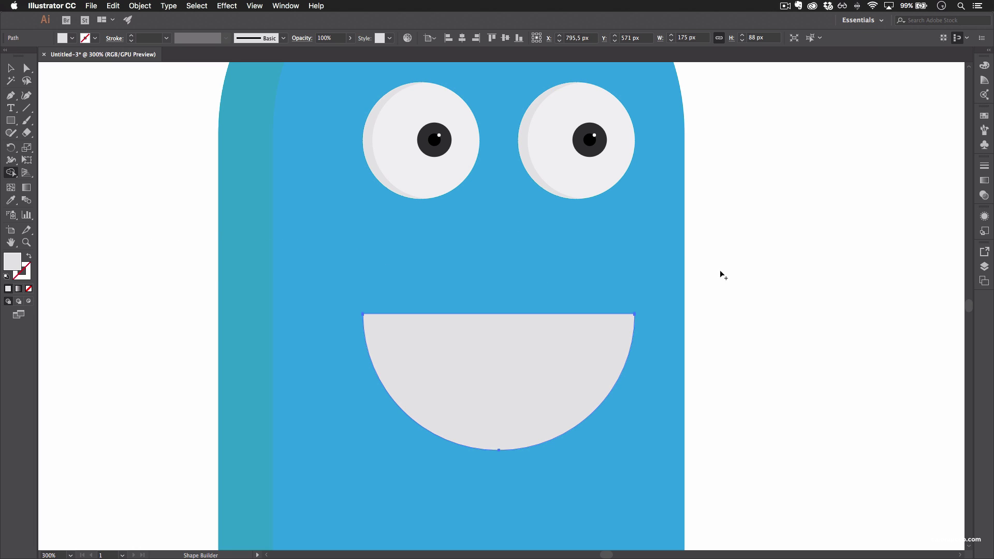
pyautogui.press('v')
pyautogui.click(763, 265)
# - Move the half-circle mouth straight up about 50 px, closer to the eyes
pyautogui.moveTo(774, 298); pyautogui.dragTo(839, 275)
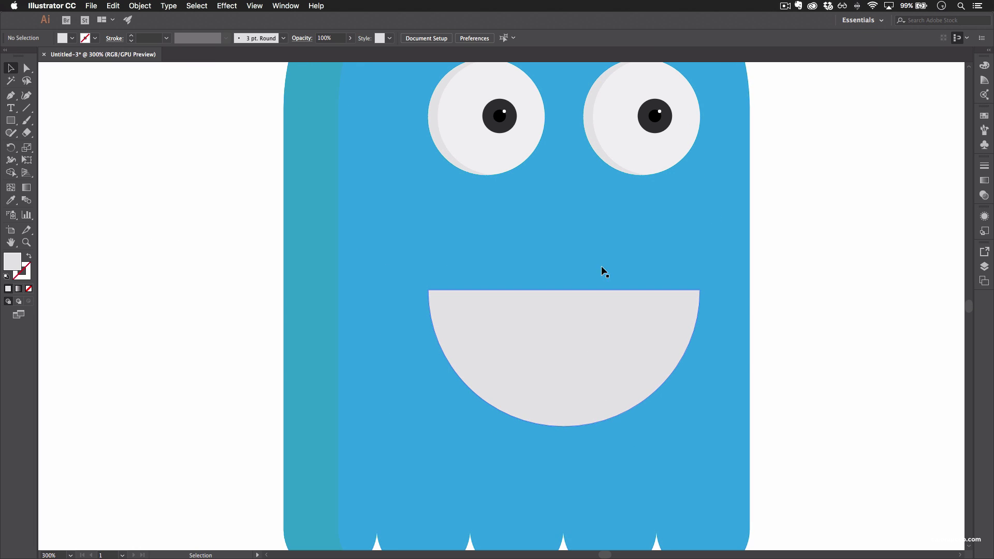
pyautogui.scroll(3, 672, 309)
pyautogui.hscroll(2, 672, 309)
pyautogui.moveTo(567, 399); pyautogui.dragTo(561, 331)
pyautogui.click(799, 268)
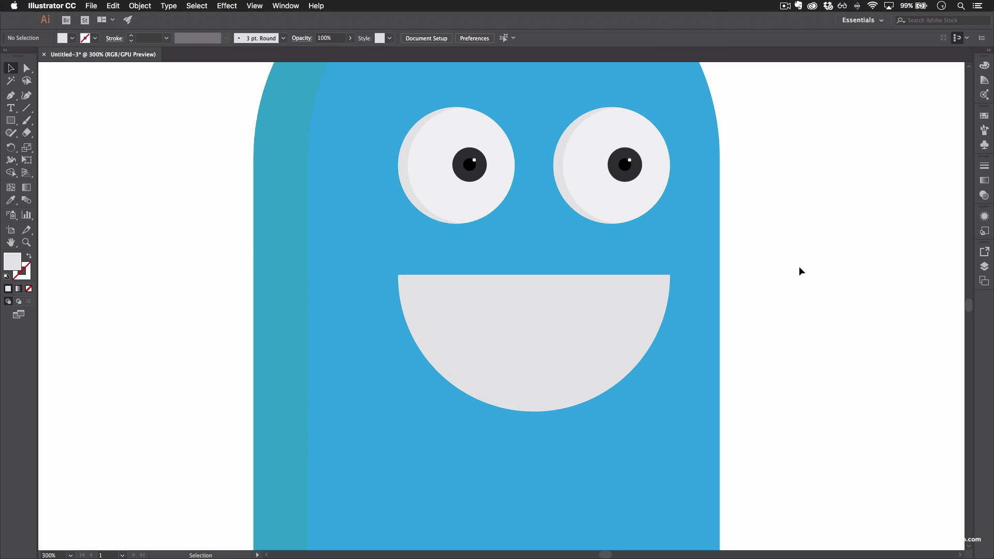
pyautogui.moveTo(793, 251); pyautogui.dragTo(824, 281)
pyautogui.click(609, 350)
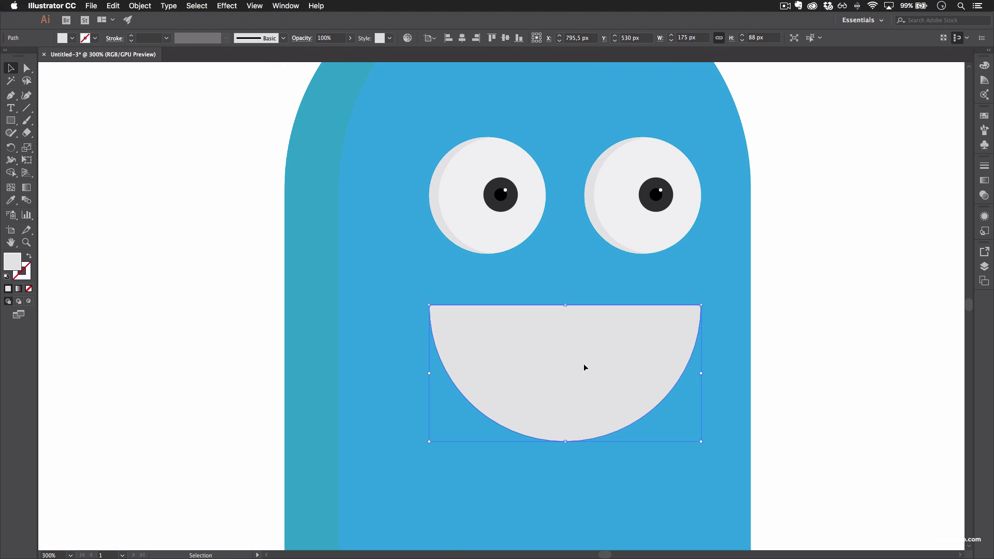
pyautogui.moveTo(583, 367); pyautogui.dragTo(581, 355)
pyautogui.click(794, 277)
# - Examine the placement and proportions of the mouth and eyes on the ghost's body
pyautogui.scroll(3, 771, 282)
pyautogui.hscroll(3, 771, 282)
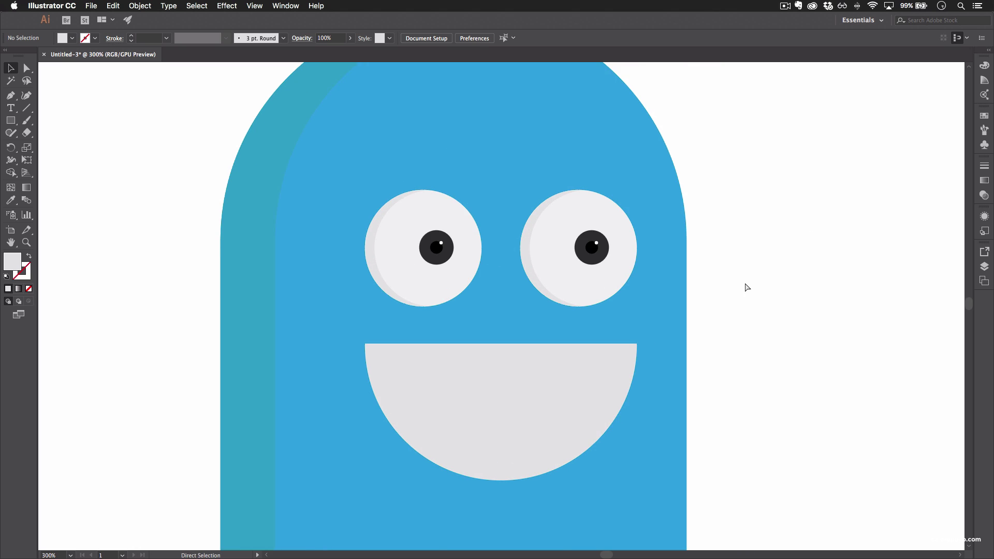
pyautogui.press('super+minus')
pyautogui.press('super+minus')
pyautogui.press('super+minus')
pyautogui.press('super+equal')
pyautogui.press('super+equal')
pyautogui.press('super+minus')
pyautogui.press('super+equal')
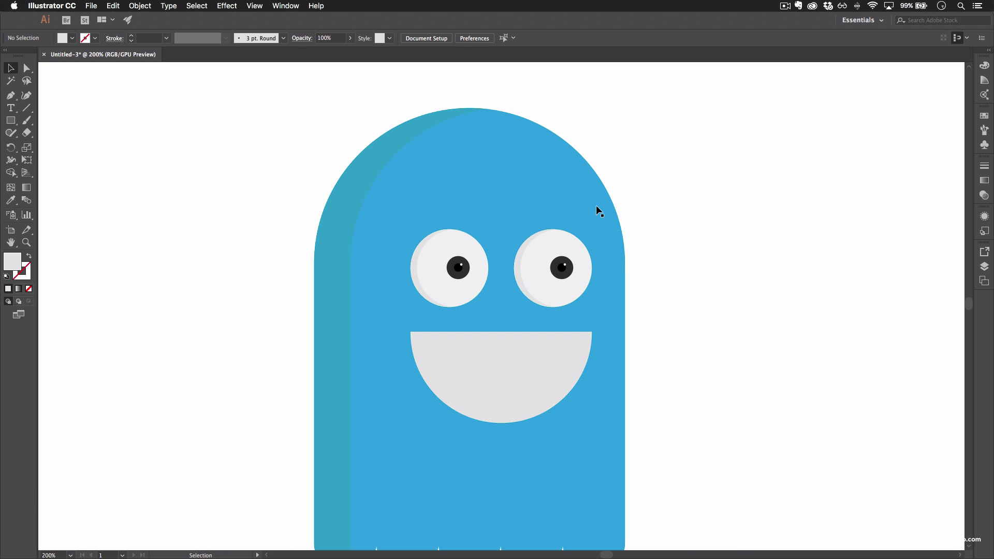
# - Paste two copies of the half-circle mouth in place and shift one about 15 px horizontally to the left
pyautogui.scroll(-2, 597, 210)
pyautogui.hscroll(1, 597, 209)
pyautogui.press('super+equal')
pyautogui.press('super+equal')
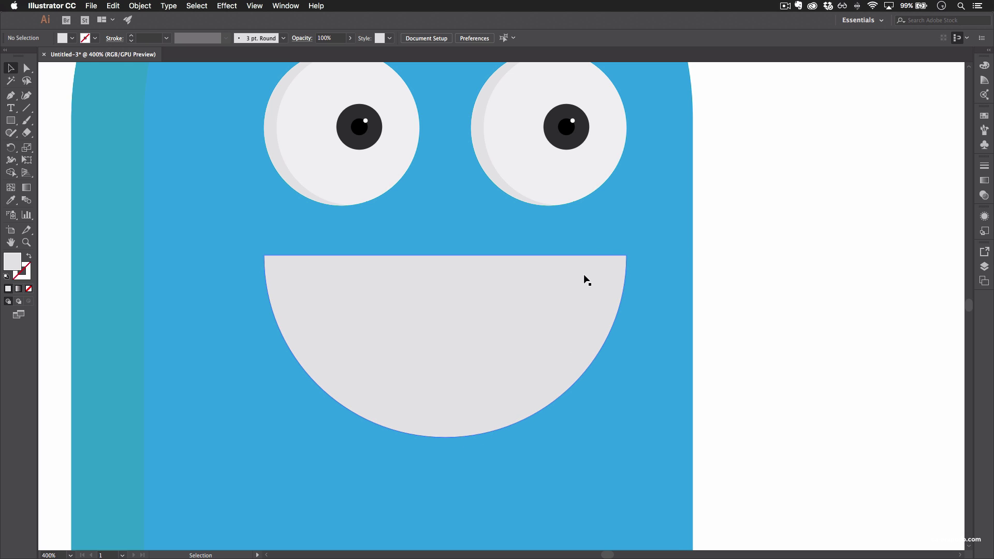
pyautogui.click(578, 323)
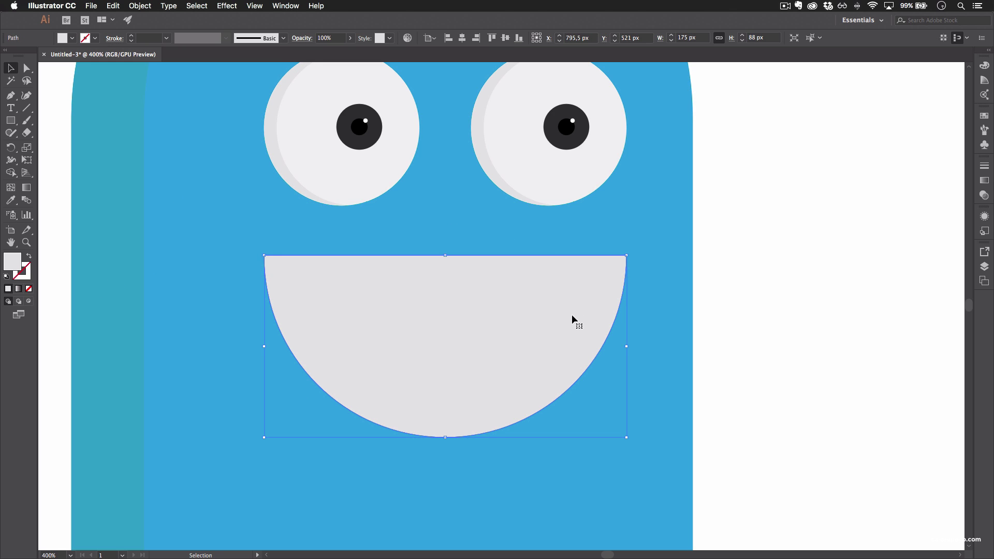
pyautogui.press('super')
pyautogui.press('super')
pyautogui.press('super')
pyautogui.moveTo(573, 321); pyautogui.dragTo(536, 314)
# - Trim the shifted copy and the in-place copy with the Shape Builder, keeping only a crescent along the mouth's right edge
pyautogui.click(615, 293)
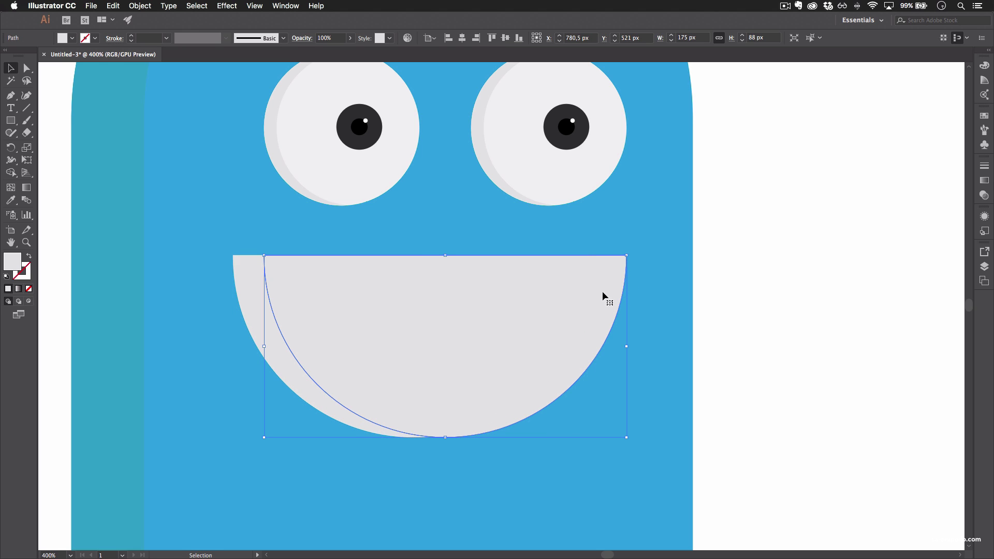
pyautogui.keyDown('shift'); pyautogui.click(366, 307); pyautogui.keyUp('shift')
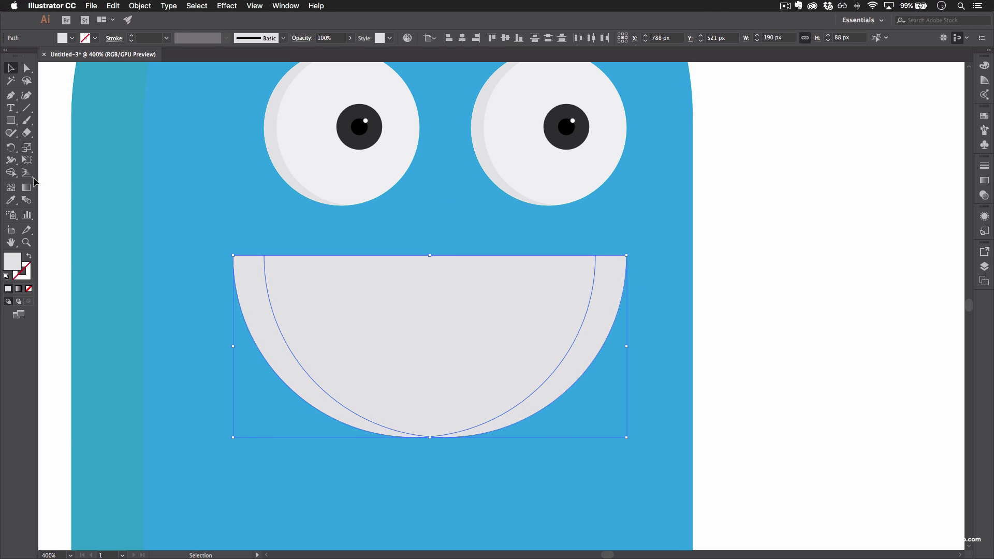
pyautogui.click(11, 173)
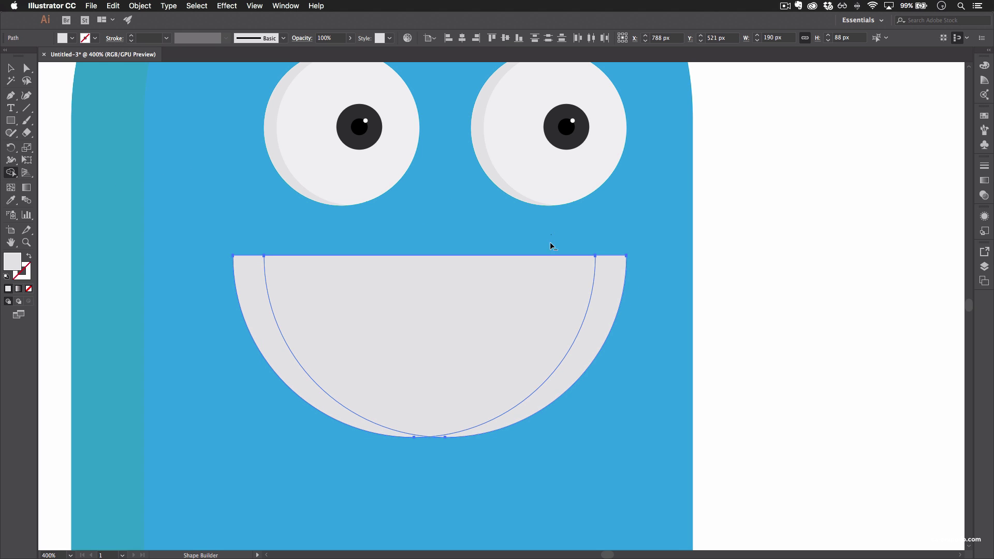
pyautogui.moveTo(550, 236)
pyautogui.mouseDown()
pyautogui.moveTo(506, 303)
pyautogui.moveTo(268, 357)
pyautogui.moveTo(243, 413)
pyautogui.mouseUp()
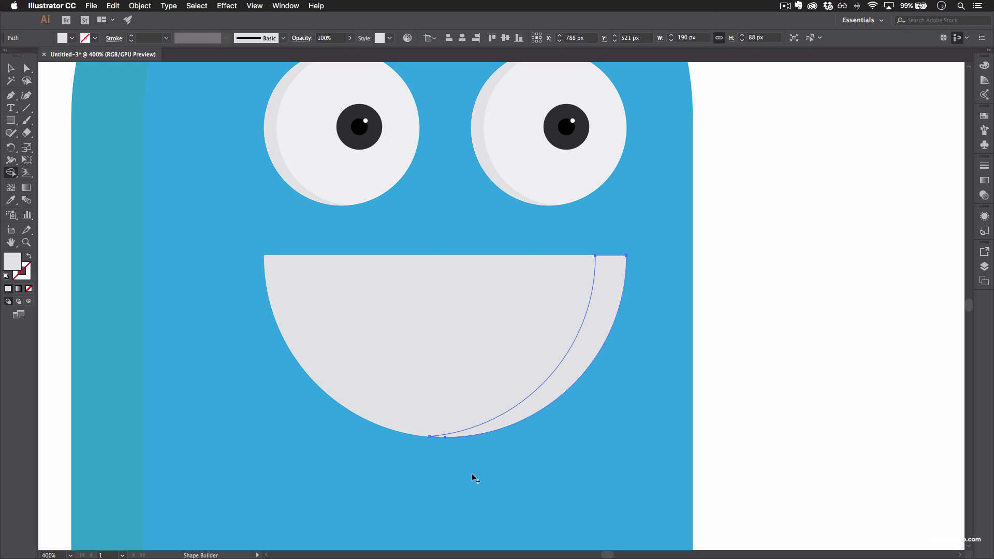
pyautogui.press('v')
pyautogui.click(785, 260)
# - Select the full half-circle mouth rather than its right crescent and open its fill swatches
pyautogui.click(444, 329)
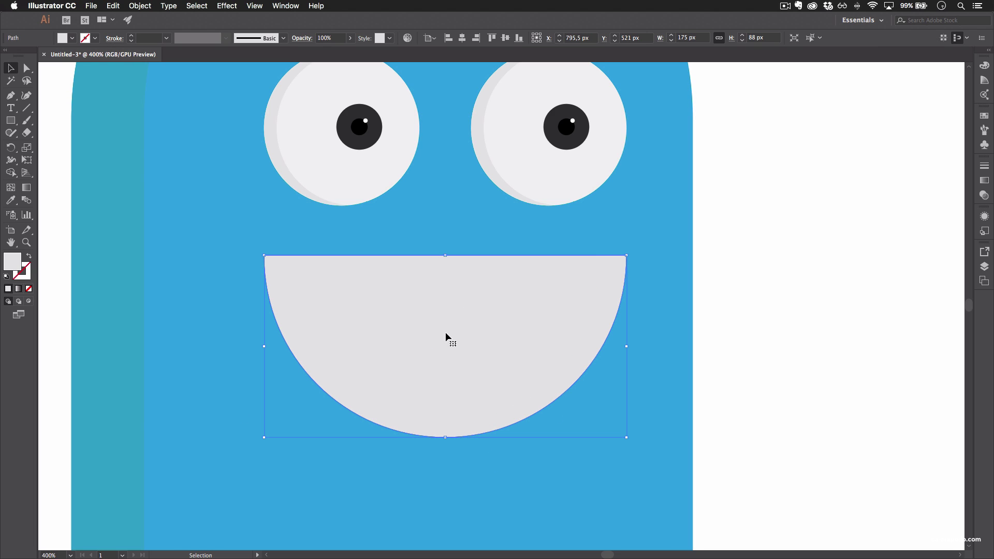
pyautogui.click(601, 307)
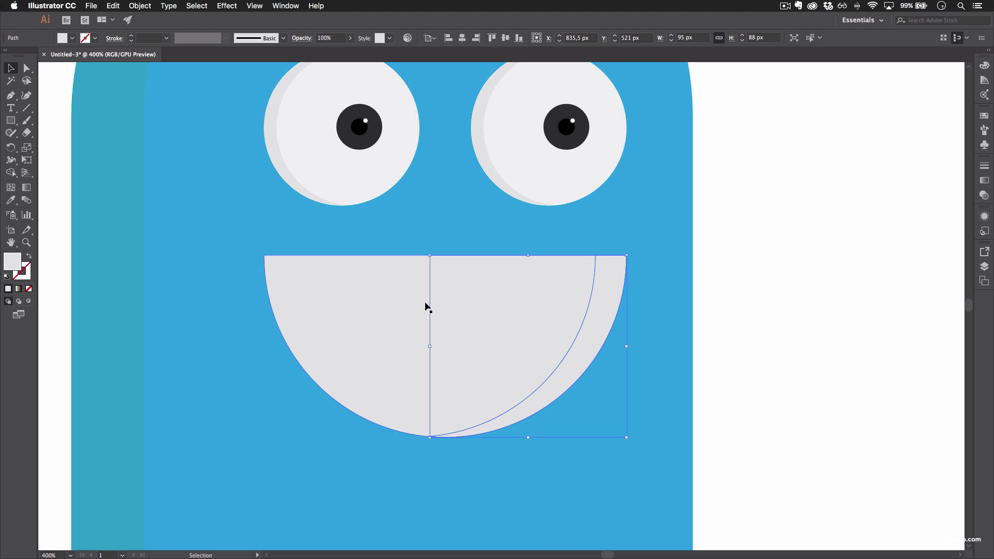
pyautogui.click(364, 310)
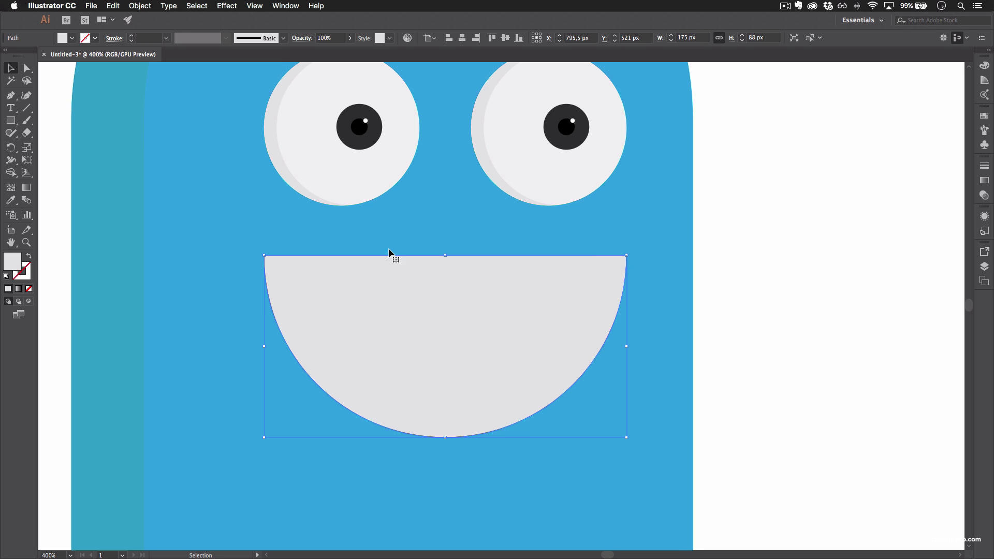
pyautogui.click(72, 38)
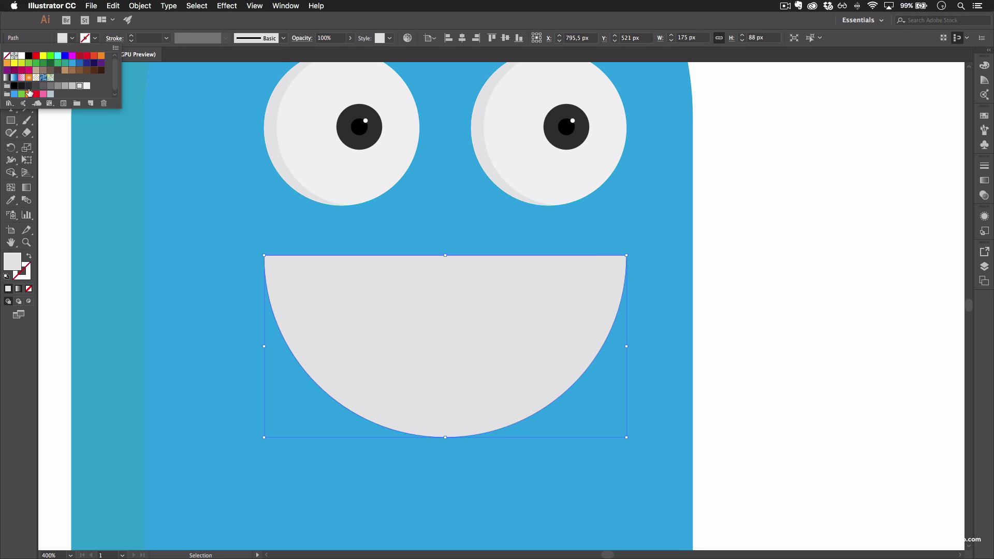
# - Fill the half-circle mouth with a very dark navy shade based on the body's blue swatch
pyautogui.click(73, 62)
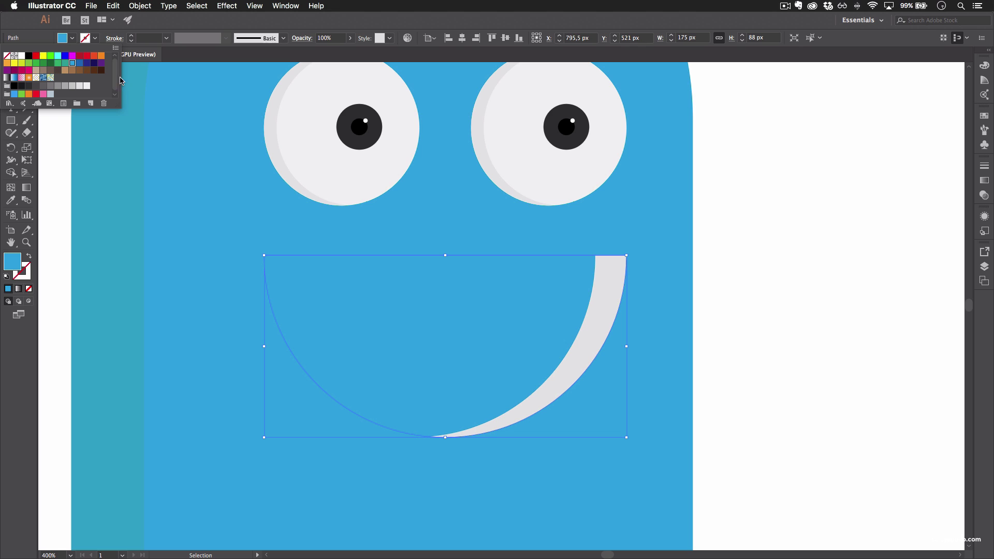
pyautogui.click(2, 265)
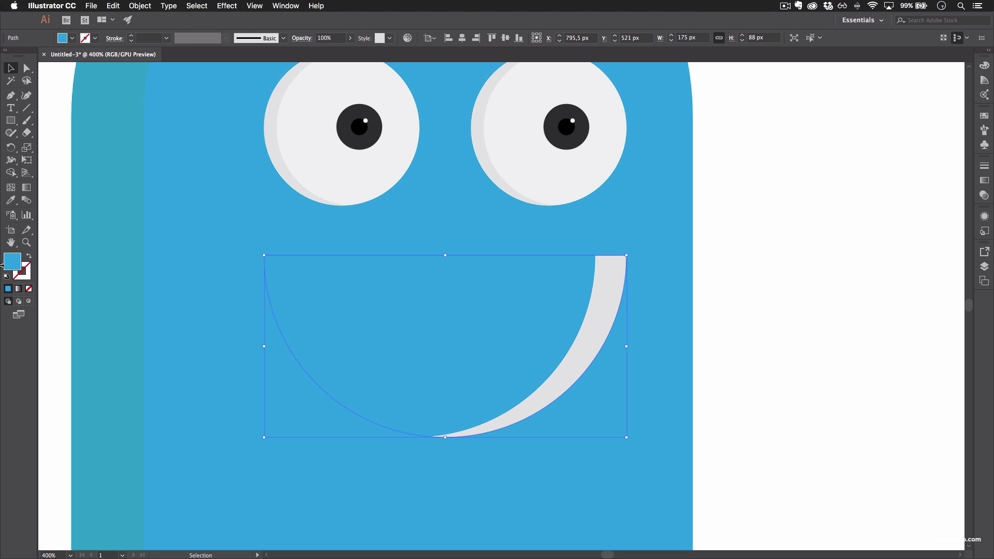
pyautogui.doubleClick(14, 266)
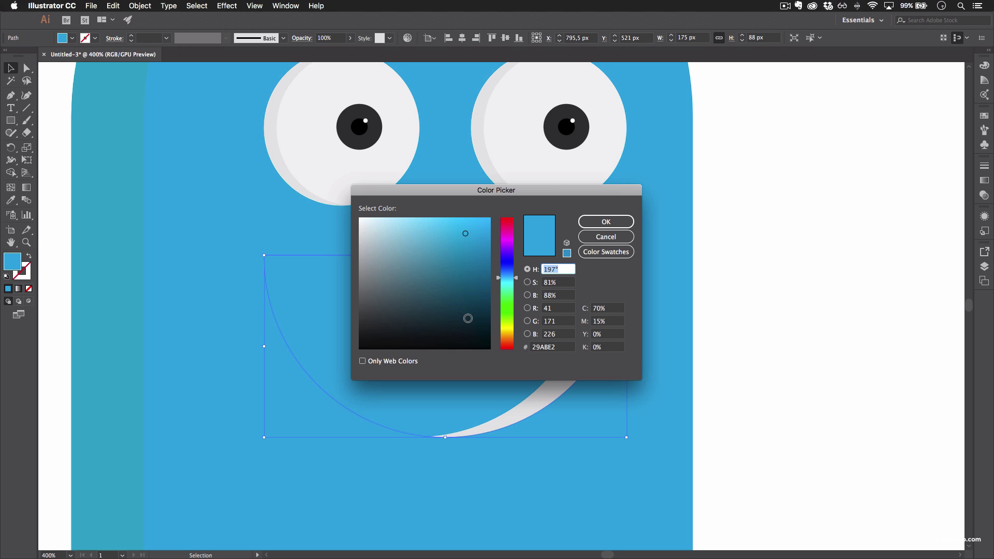
pyautogui.click(468, 320)
pyautogui.click(605, 222)
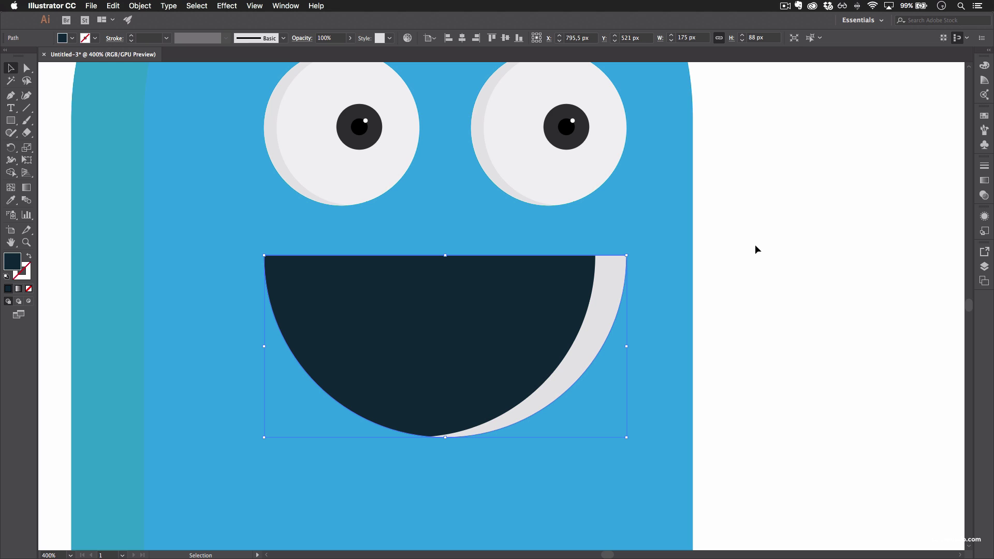
# - Fill the crescent on the mouth's right side with the body blue sampled by Eyedropper, darkened to a deeper shade
pyautogui.click(612, 283)
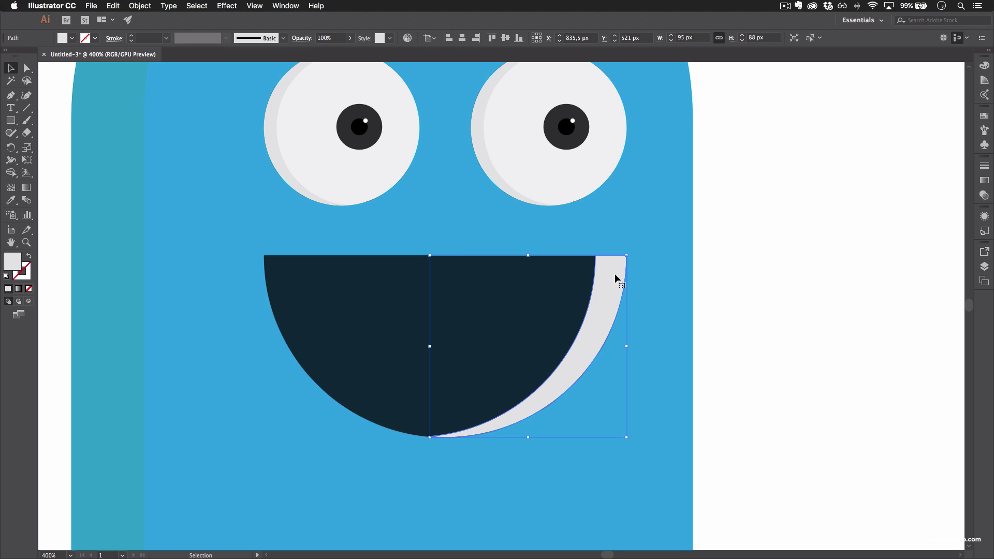
pyautogui.click(73, 39)
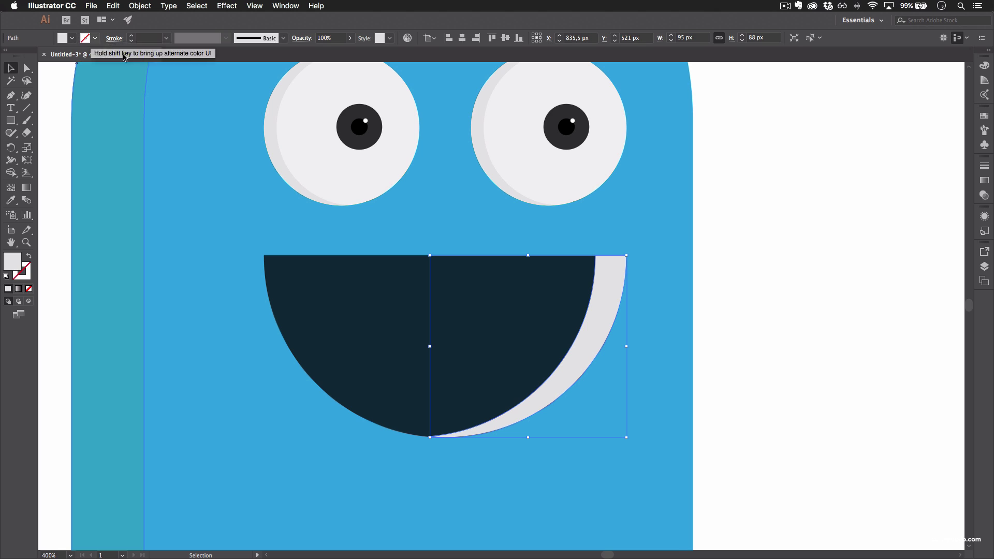
pyautogui.click(10, 200)
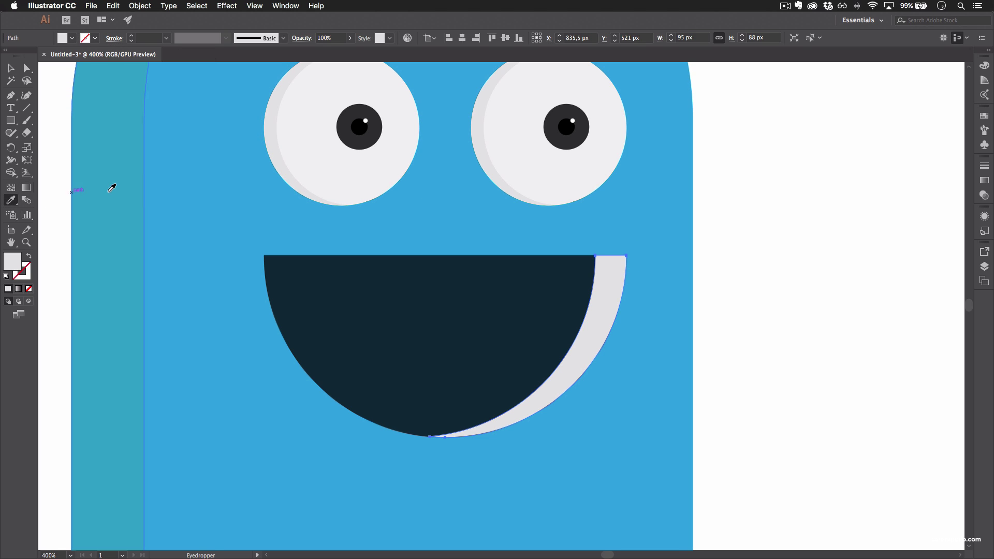
pyautogui.click(244, 167)
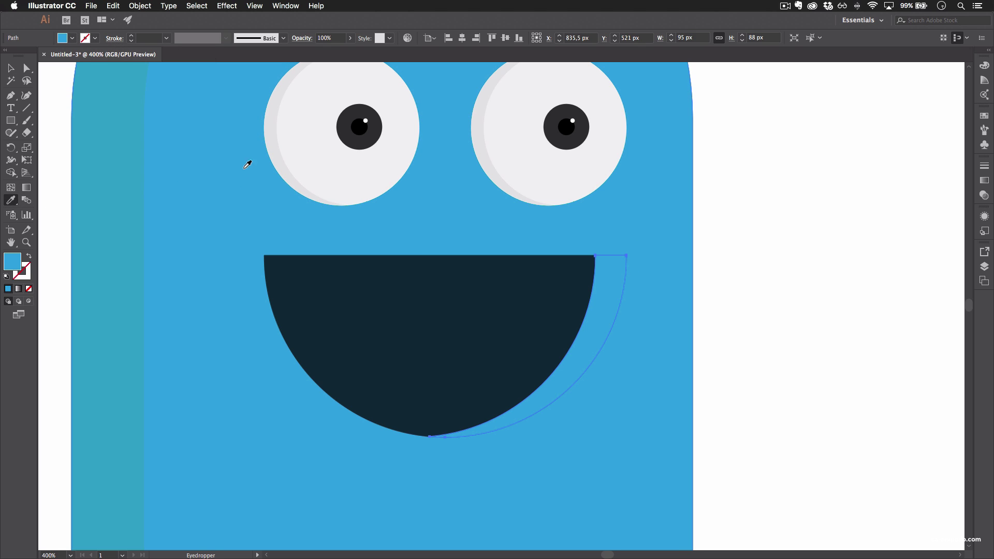
pyautogui.click(71, 39)
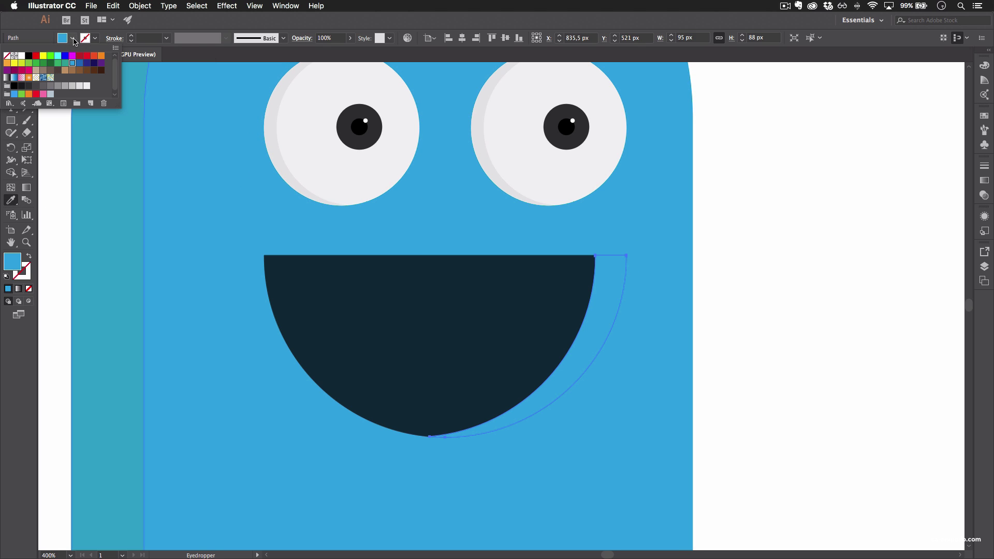
pyautogui.doubleClick(14, 260)
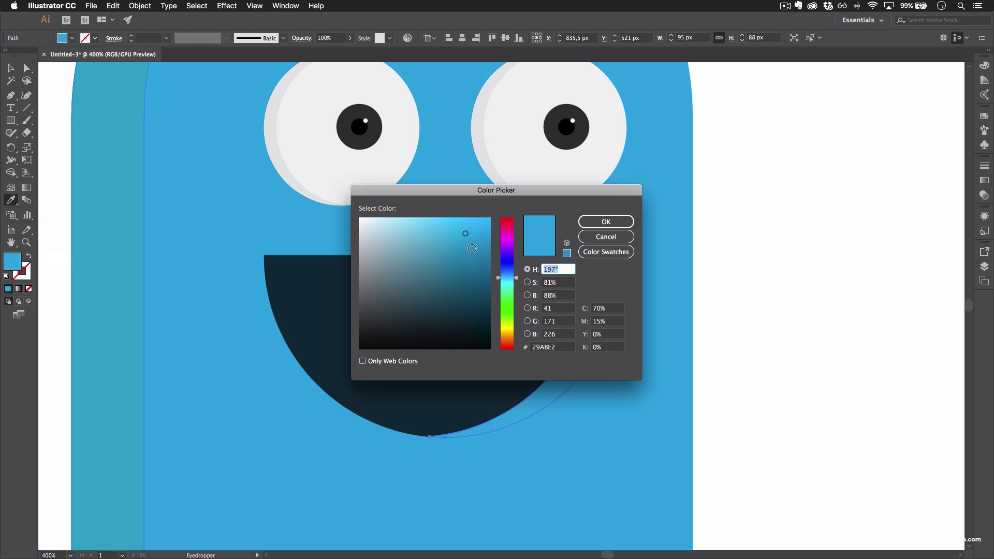
pyautogui.click(476, 245)
pyautogui.moveTo(483, 244); pyautogui.dragTo(490, 246)
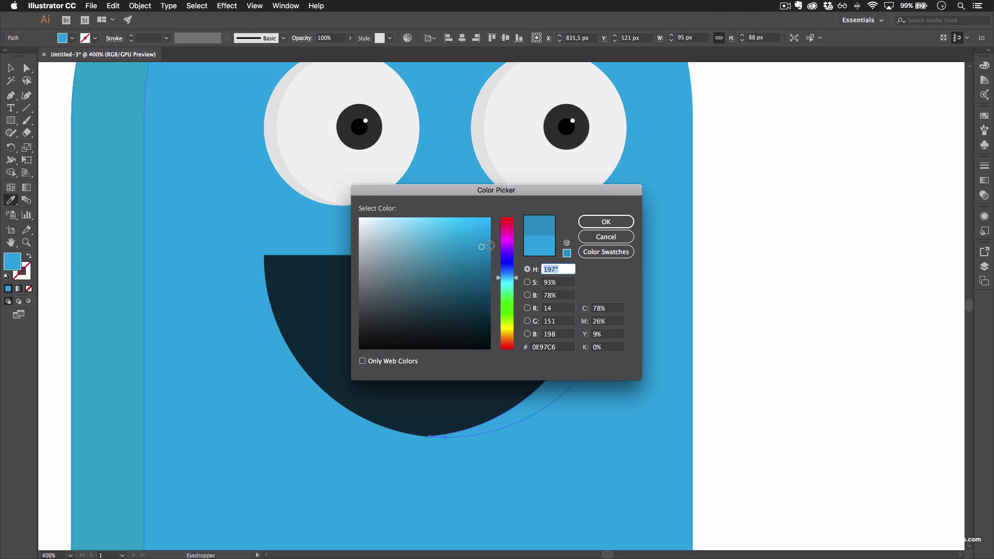
pyautogui.click(605, 221)
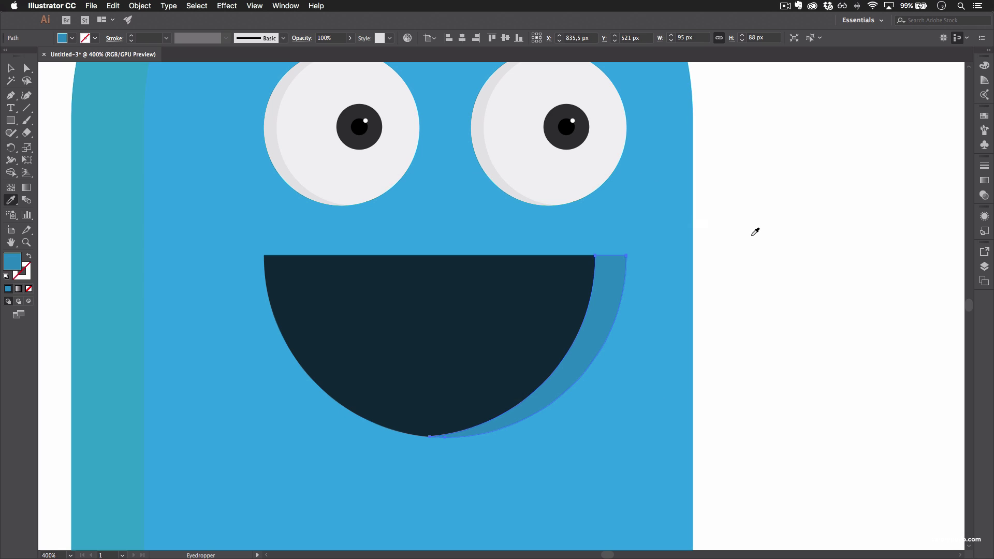
pyautogui.press('v')
pyautogui.click(761, 234)
# - Recolour the shadow strip along the body's left side with the mouth crescent's darker blue using the Eyedropper
pyautogui.hscroll(-2, 752, 275)
pyautogui.scroll(-1, 752, 275)
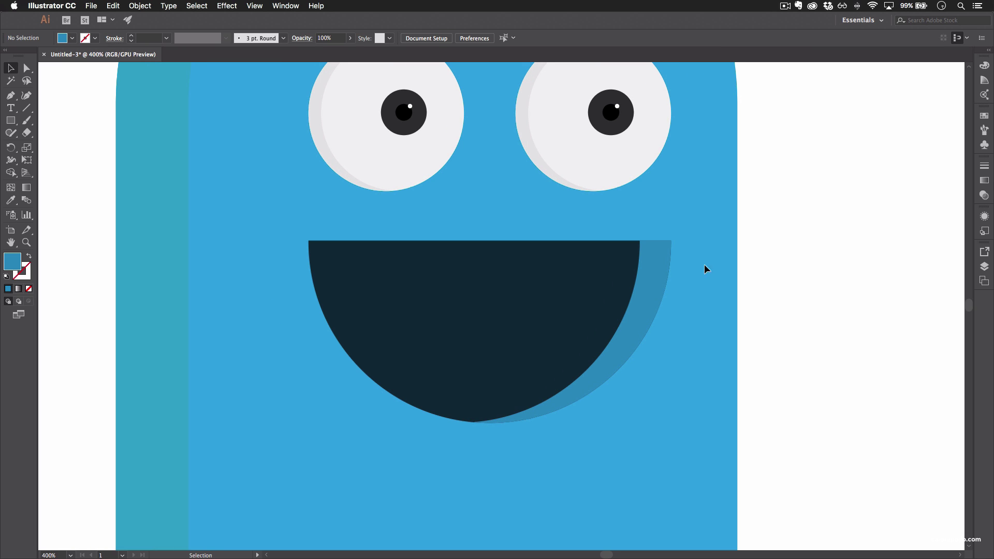
pyautogui.click(158, 262)
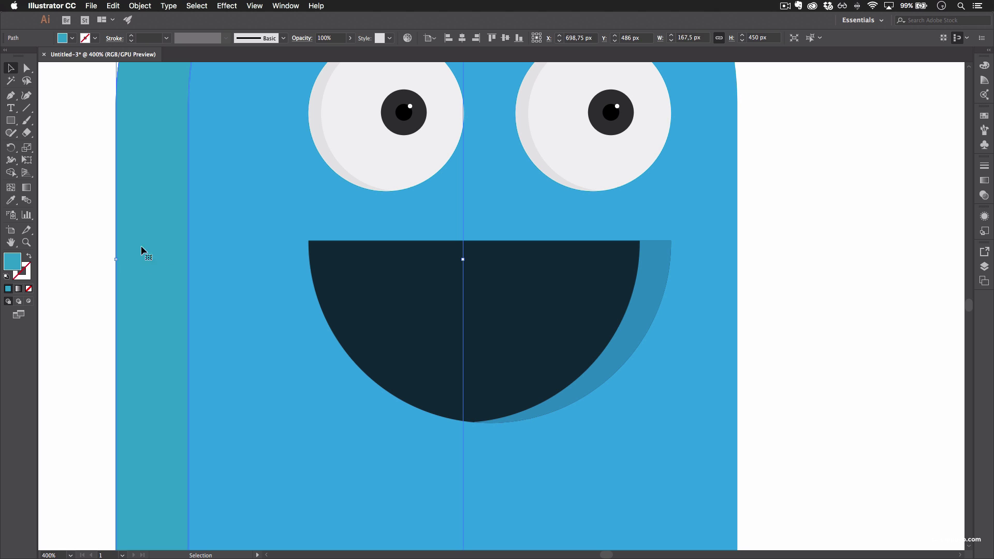
pyautogui.click(11, 201)
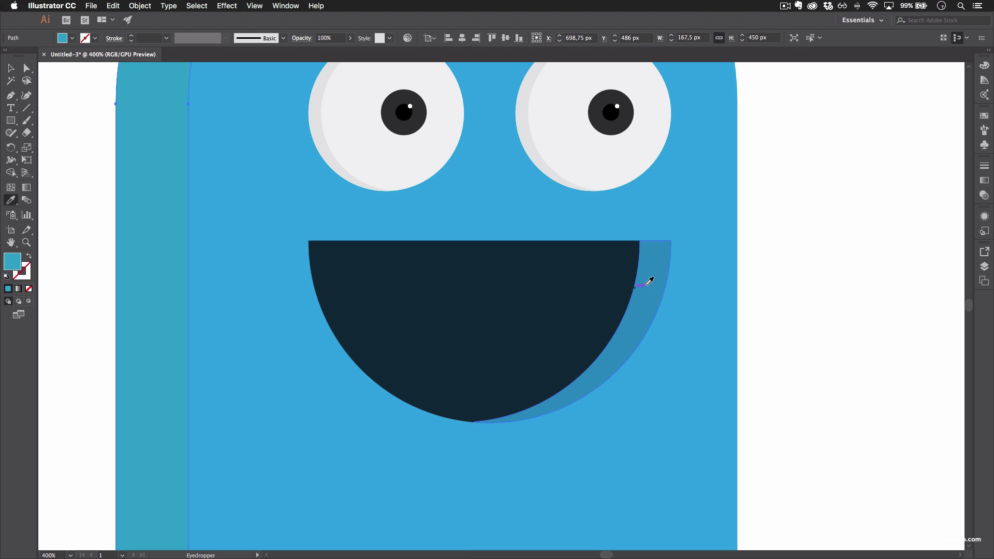
pyautogui.click(662, 271)
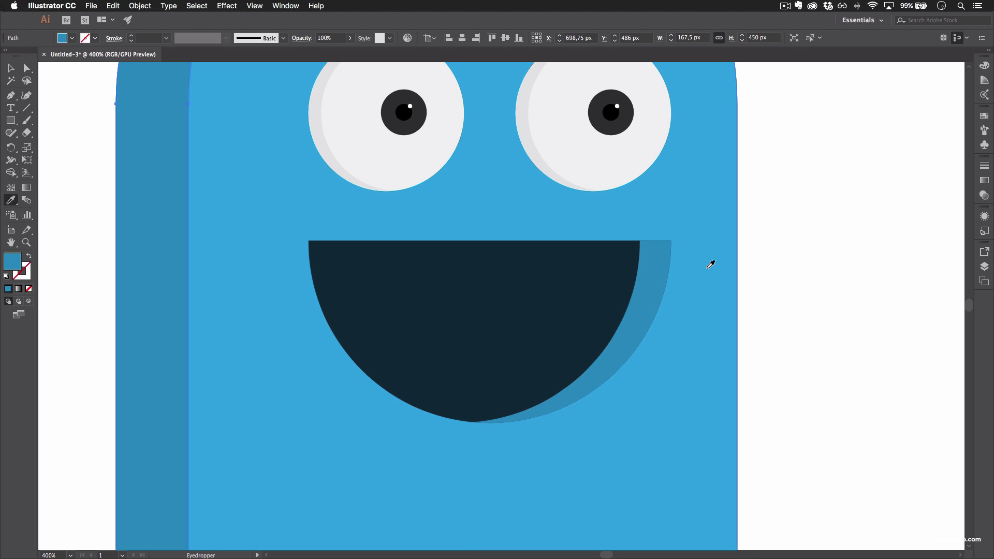
pyautogui.press('v')
pyautogui.click(805, 239)
pyautogui.press('super+0')
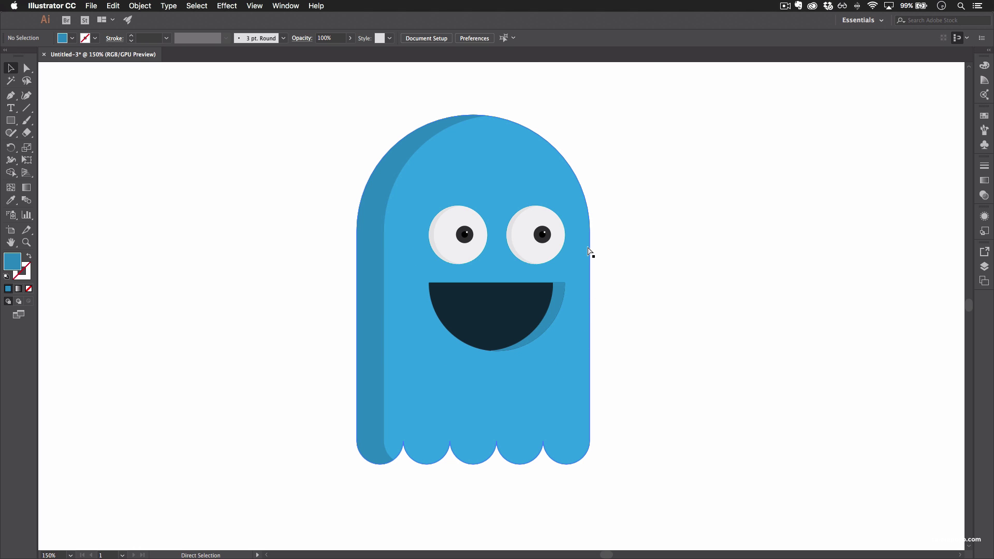
# - Draw a rounded rectangle tooth about 26 × 37 px across the mouth's upper edge, with a corner radius of about 4.75 px
pyautogui.press('super+equal')
pyautogui.press('super+equal')
pyautogui.press('super+equal')
pyautogui.moveTo(514, 282); pyautogui.dragTo(465, 243)
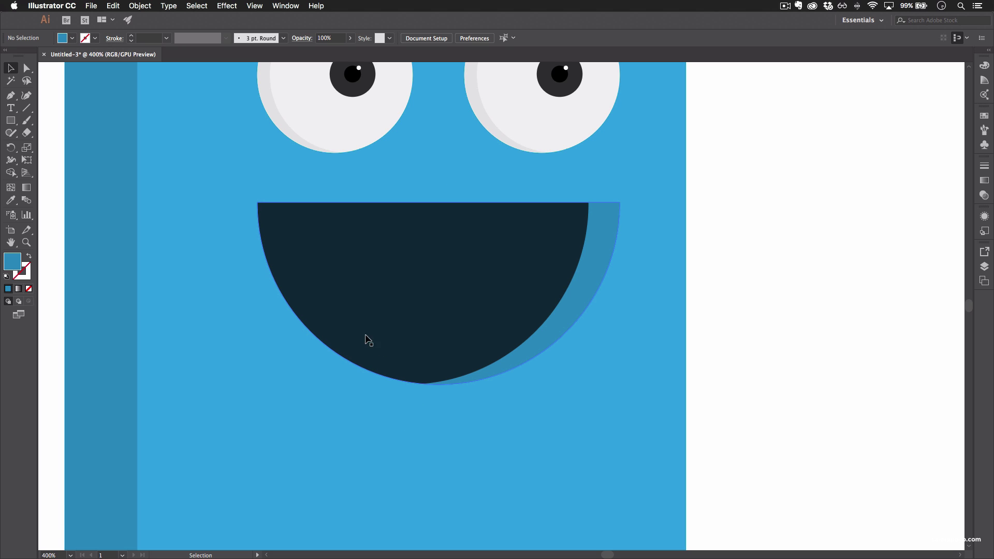
pyautogui.hscroll(-5, 186, 254)
pyautogui.scroll(2, 186, 254)
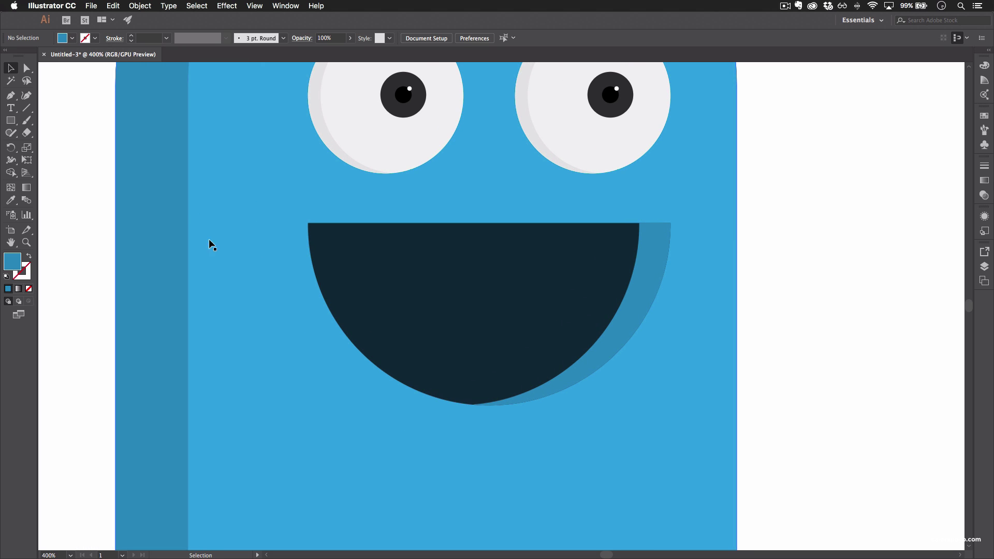
pyautogui.click(11, 124)
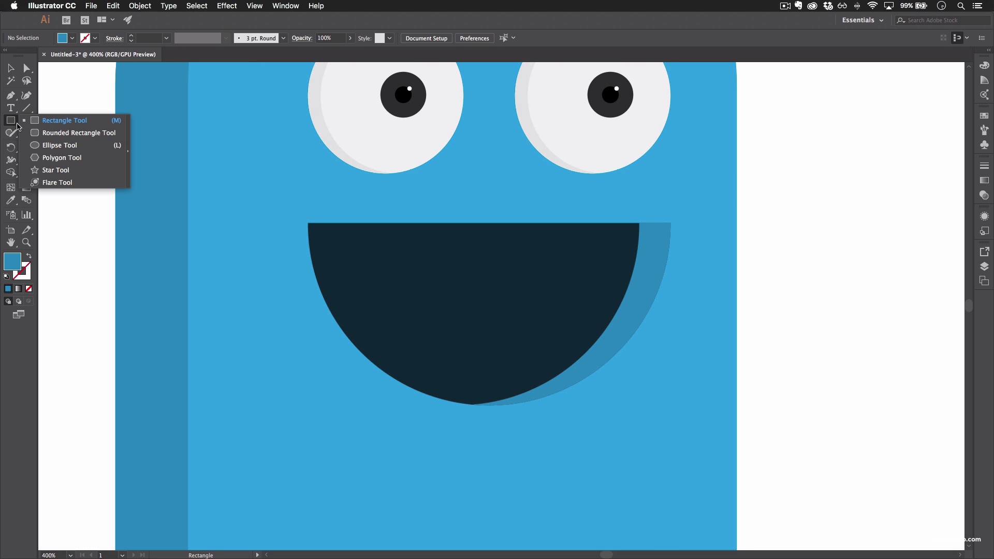
pyautogui.click(51, 137)
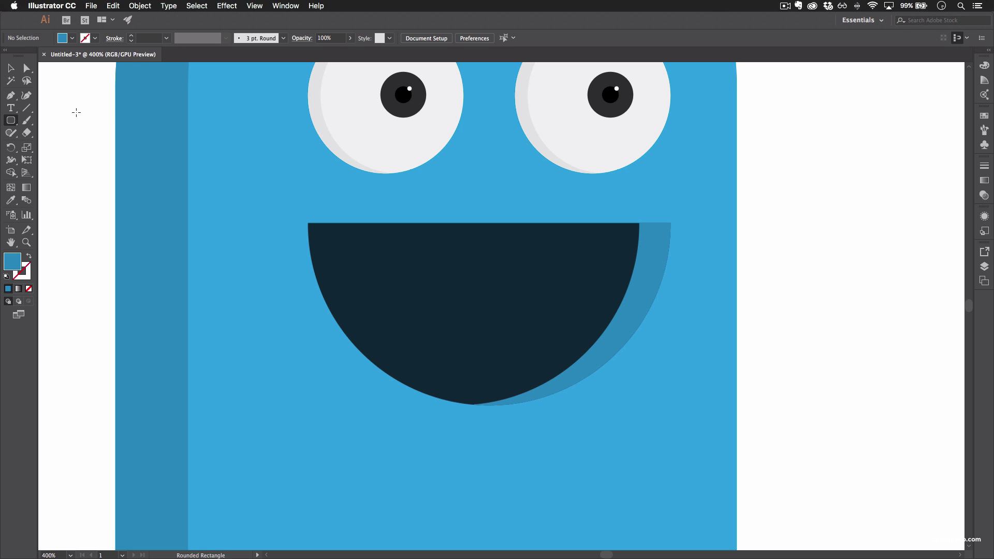
pyautogui.moveTo(441, 193); pyautogui.dragTo(494, 268)
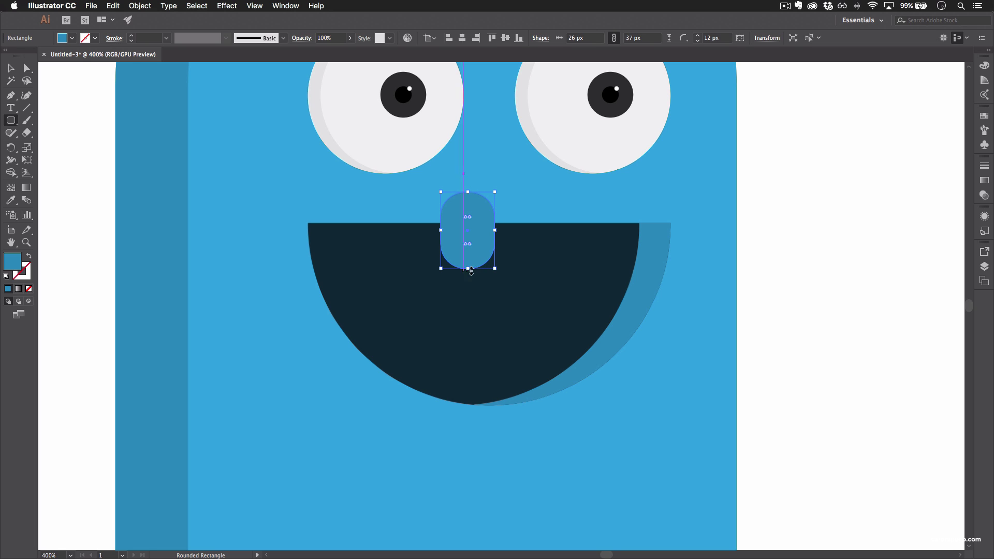
pyautogui.moveTo(470, 244); pyautogui.dragTo(480, 253)
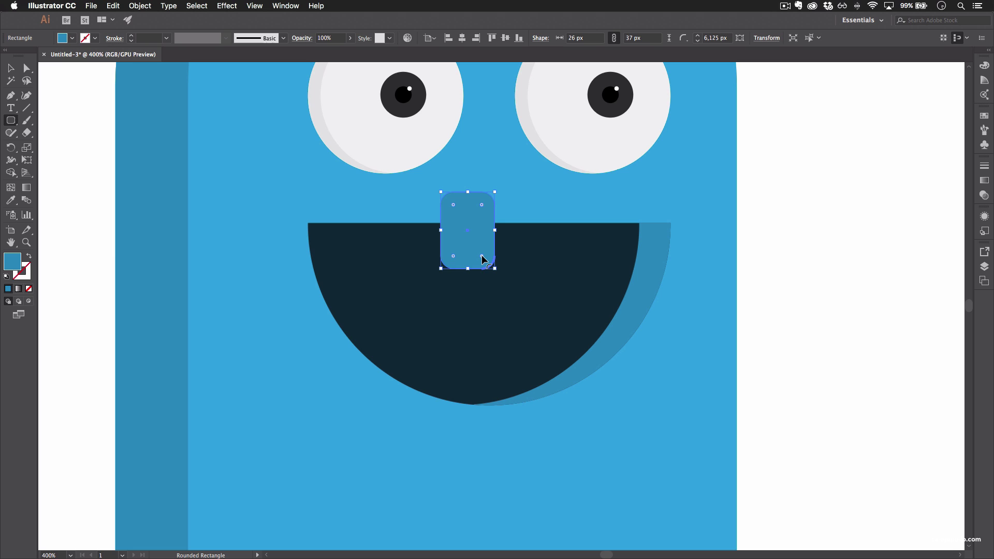
pyautogui.moveTo(483, 257); pyautogui.dragTo(537, 245)
# - Duplicate the tooth to its right and rotate the copy slightly counterclockwise
pyautogui.press('v')
pyautogui.click(798, 197)
pyautogui.click(470, 248)
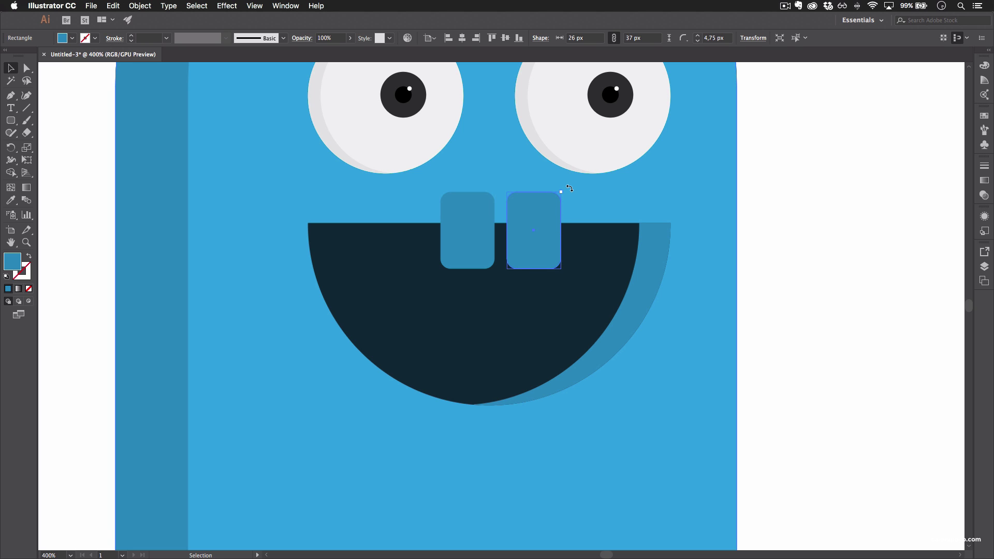
pyautogui.moveTo(569, 189); pyautogui.dragTo(562, 181)
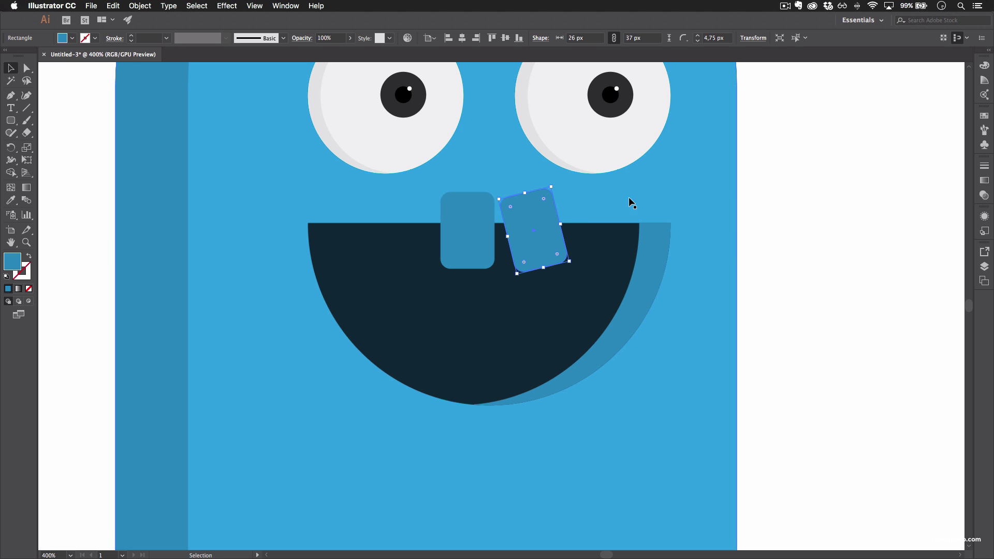
pyautogui.click(745, 199)
# - Draw a rectangle about 91 × 21 px over the tops of both teeth, ending at the mouth's upper edge
pyautogui.click(469, 249)
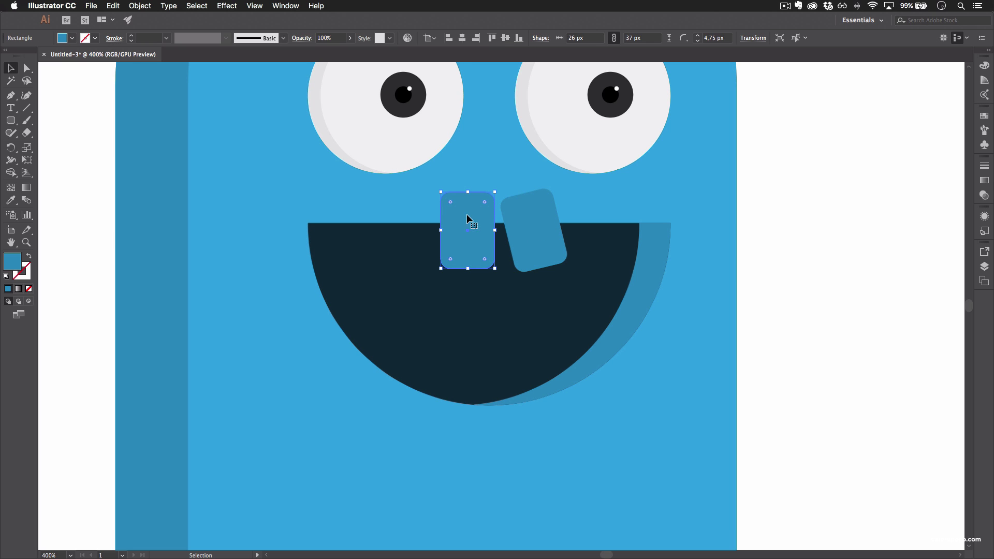
pyautogui.moveTo(11, 121); pyautogui.dragTo(57, 119)
pyautogui.moveTo(397, 180); pyautogui.dragTo(585, 222)
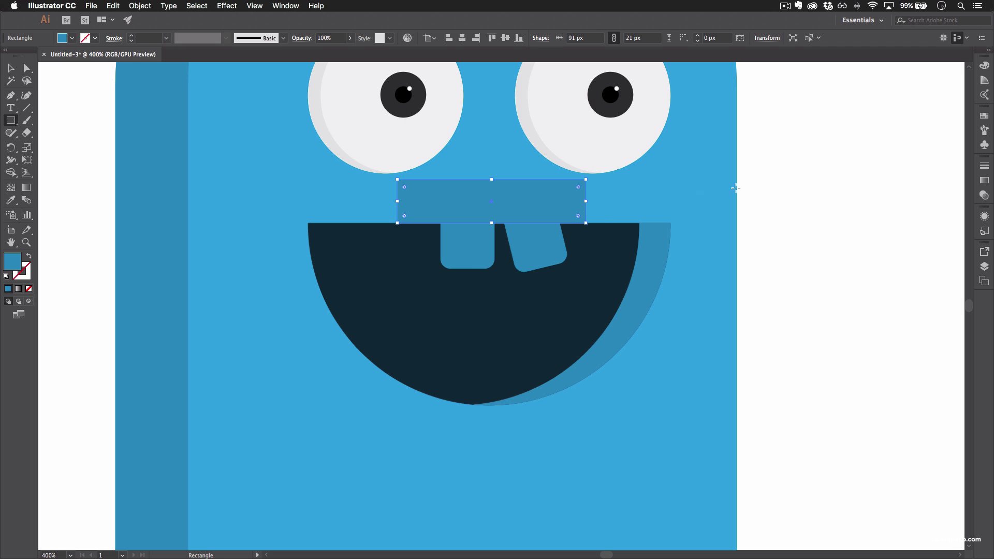
pyautogui.press('v')
pyautogui.press('super+shift+a')
# - Cut away the rectangle and the tooth parts above the mouth's upper edge with the Shape Builder
pyautogui.click(462, 247)
pyautogui.keyDown('shift'); pyautogui.click(538, 242); pyautogui.keyUp('shift')
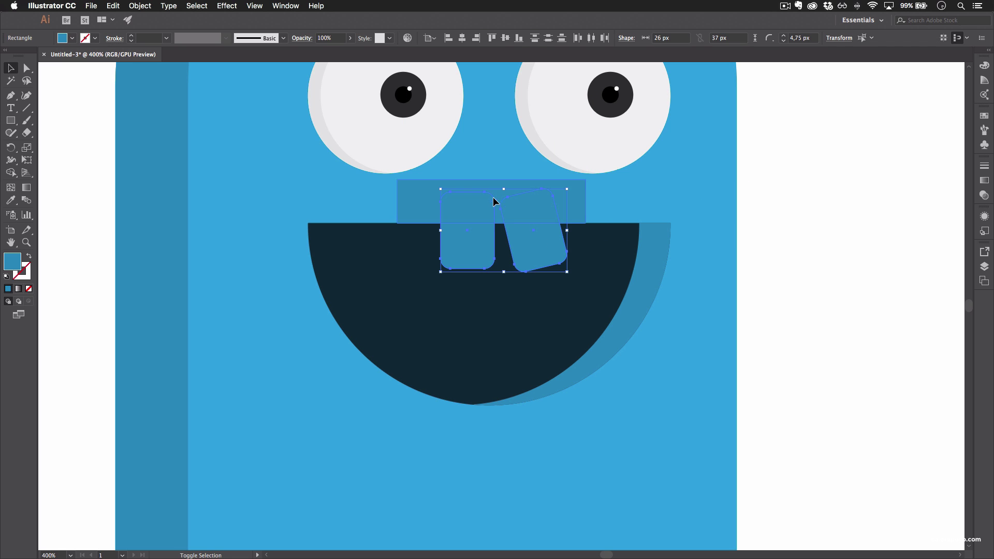
pyautogui.keyDown('shift'); pyautogui.click(420, 200); pyautogui.keyUp('shift')
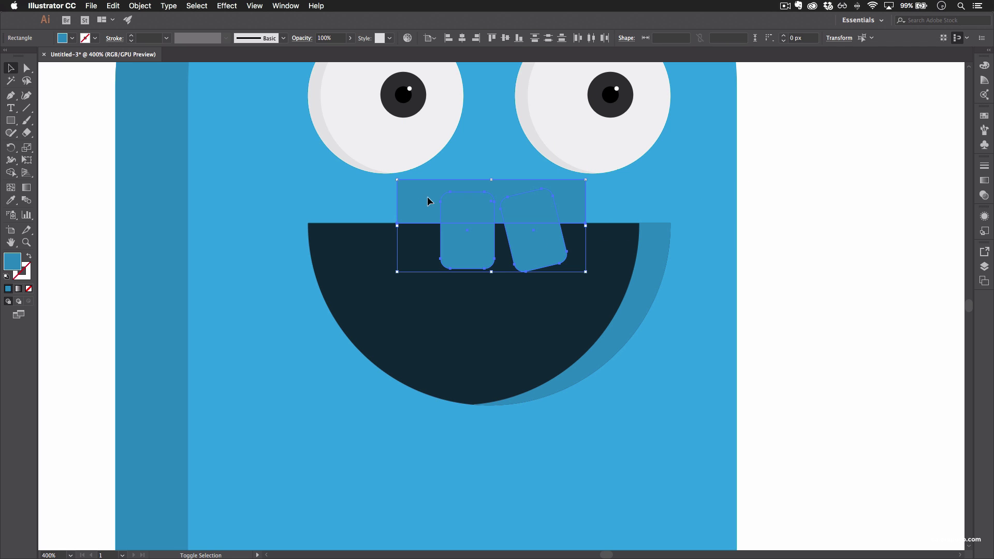
pyautogui.click(11, 174)
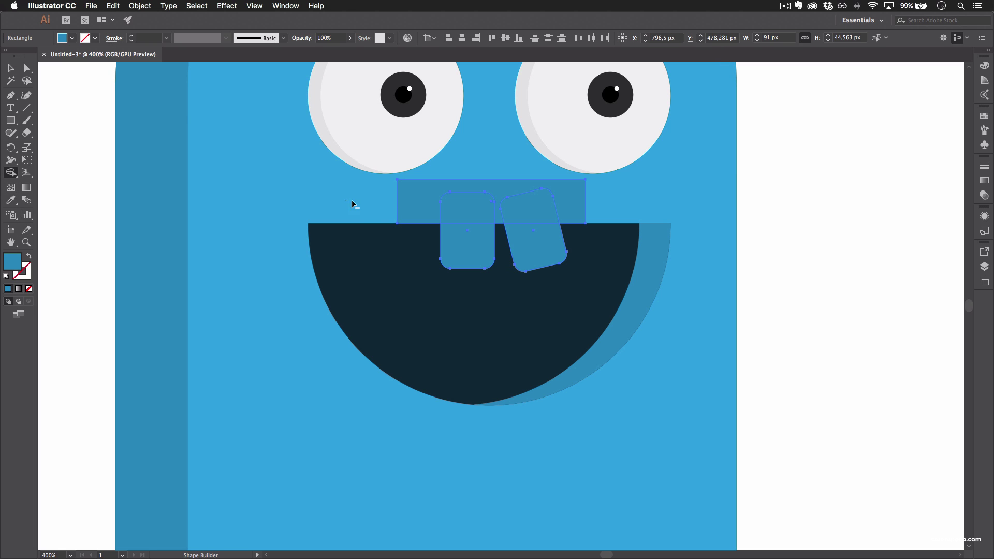
pyautogui.moveTo(352, 200); pyautogui.dragTo(614, 213)
pyautogui.press('v')
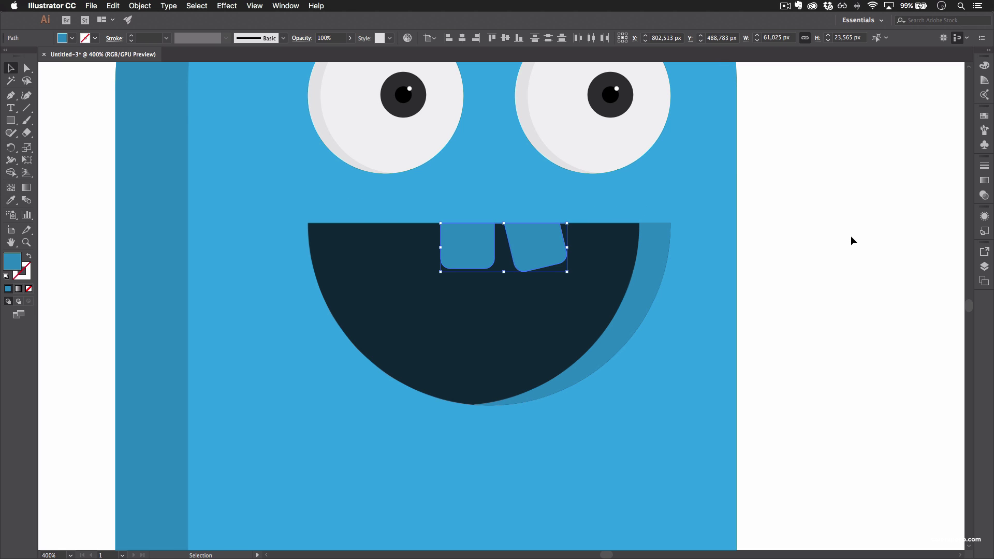
pyautogui.click(849, 236)
# - Fill both teeth with the light grey swatch and deselect them
pyautogui.click(472, 253)
pyautogui.click(536, 249)
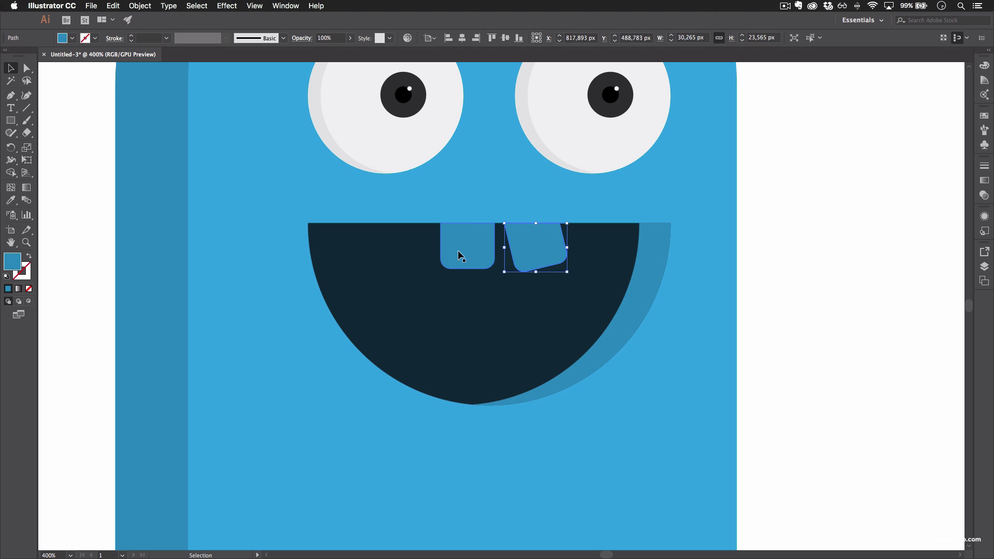
pyautogui.click(459, 250)
pyautogui.doubleClick(528, 248)
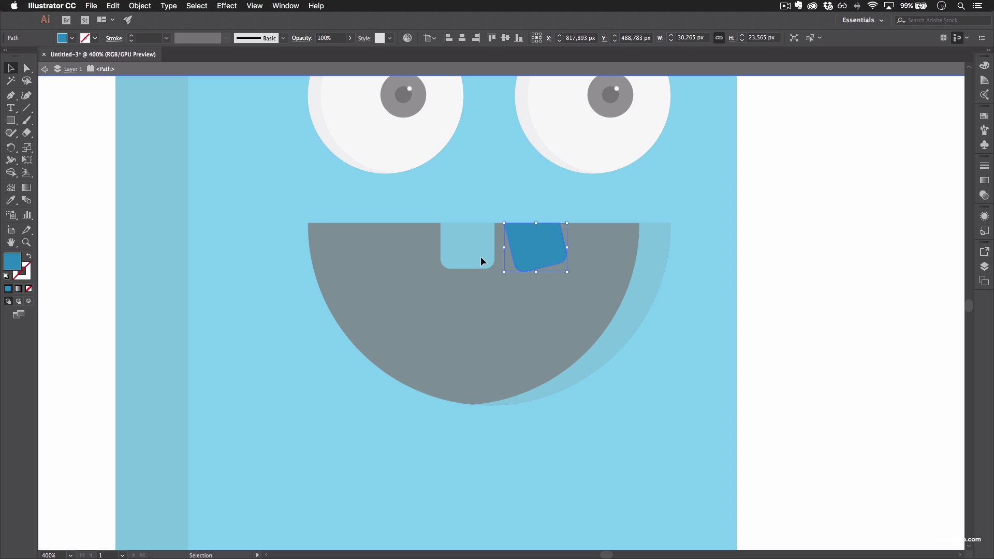
pyautogui.click(47, 69)
pyautogui.click(550, 263)
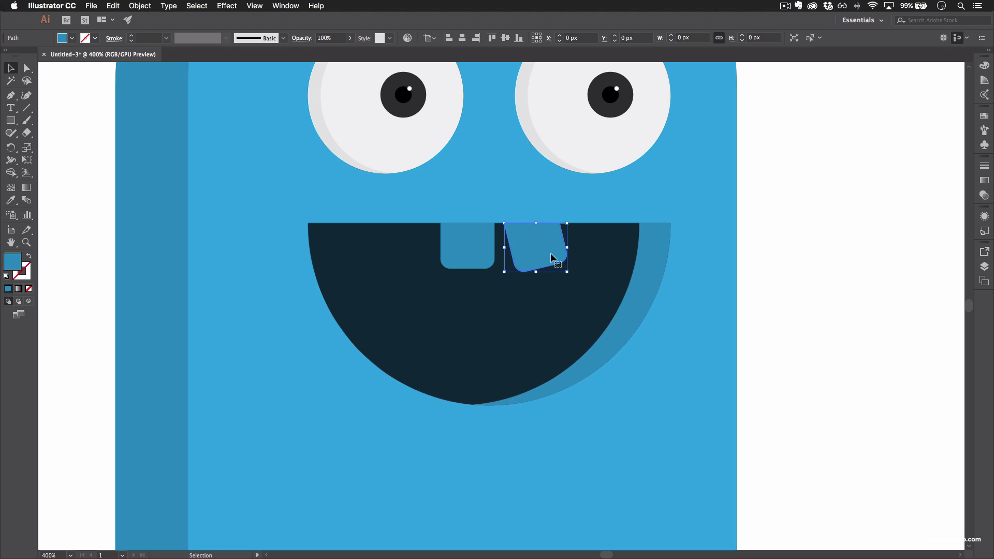
pyautogui.keyDown('shift'); pyautogui.click(466, 252); pyautogui.keyUp('shift')
pyautogui.click(72, 38)
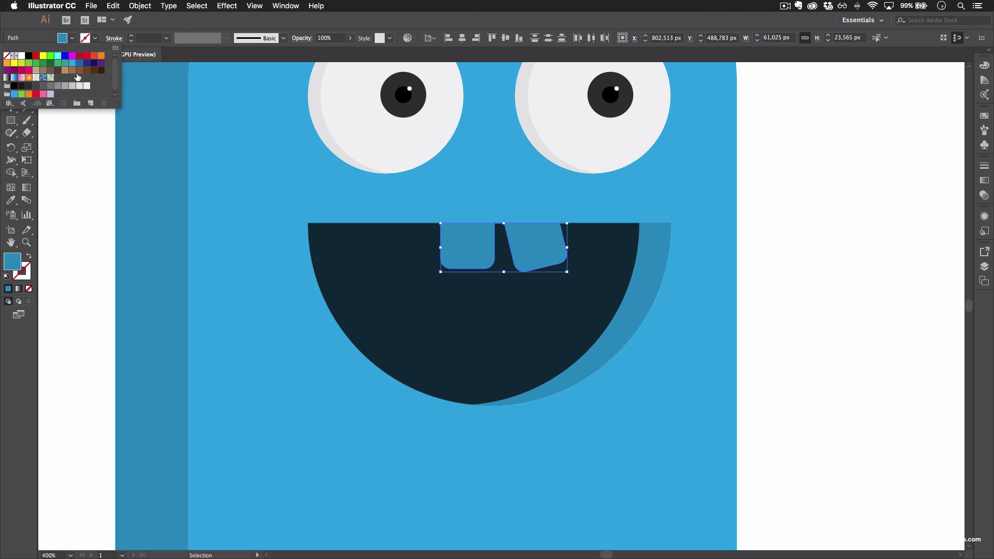
pyautogui.click(80, 87)
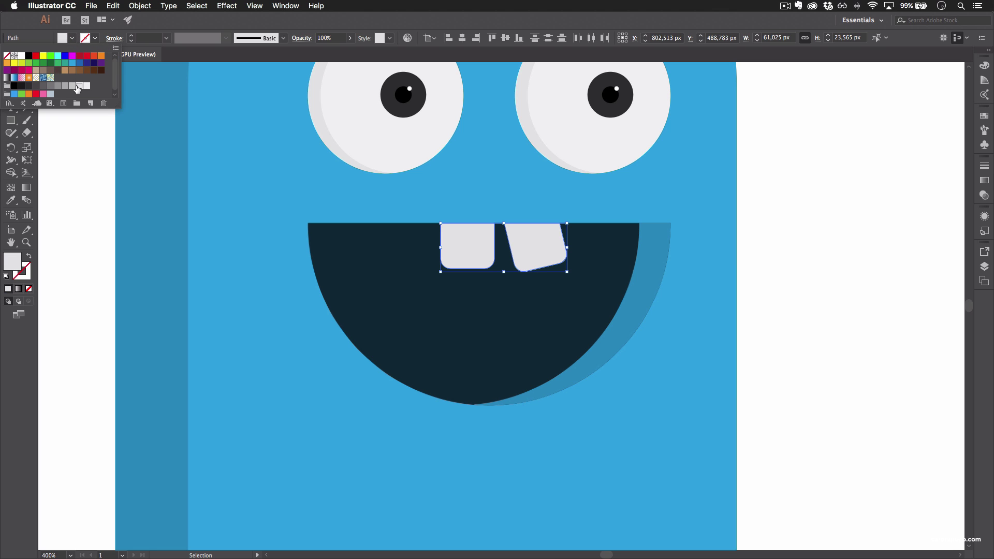
pyautogui.click(806, 209)
pyautogui.click(790, 265)
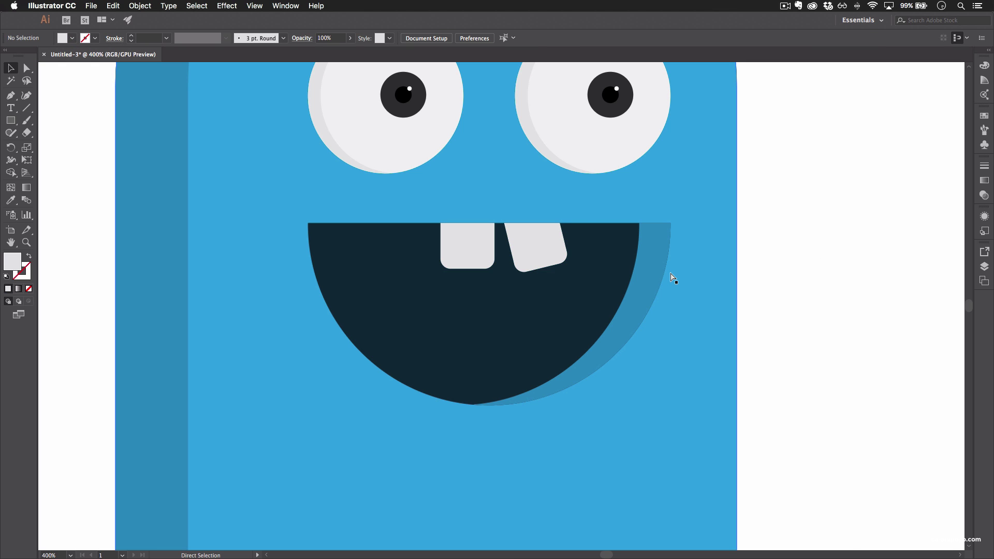
# - Duplicate the straight tooth and offset the copy about 3 px horizontally to its right
pyautogui.press('super+equal')
pyautogui.moveTo(388, 204); pyautogui.dragTo(383, 269)
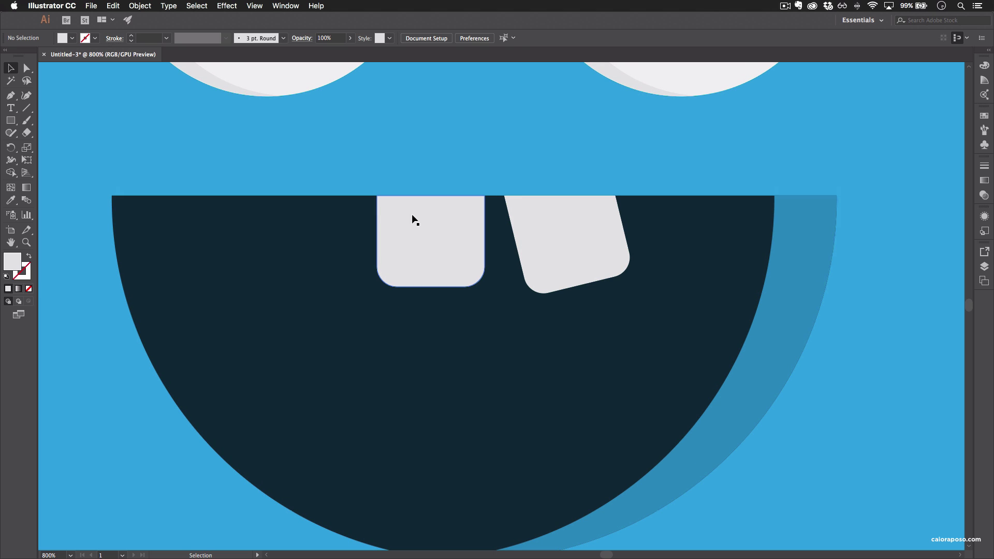
pyautogui.click(414, 260)
pyautogui.moveTo(428, 245)
pyautogui.mouseDown()
pyautogui.moveTo(437, 241)
pyautogui.moveTo(438, 261)
pyautogui.mouseUp()
pyautogui.press('a')
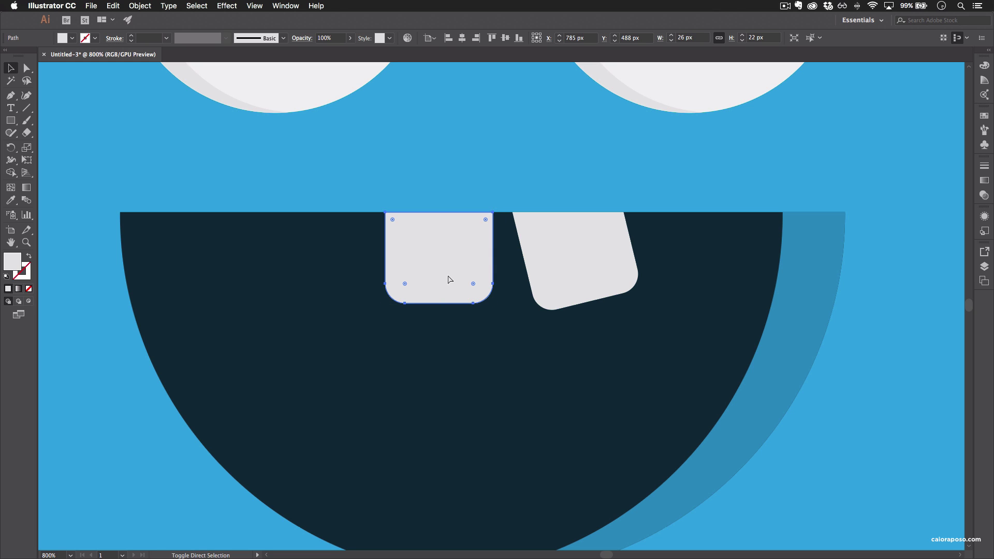
pyautogui.press('v')
pyautogui.moveTo(429, 266); pyautogui.dragTo(440, 271)
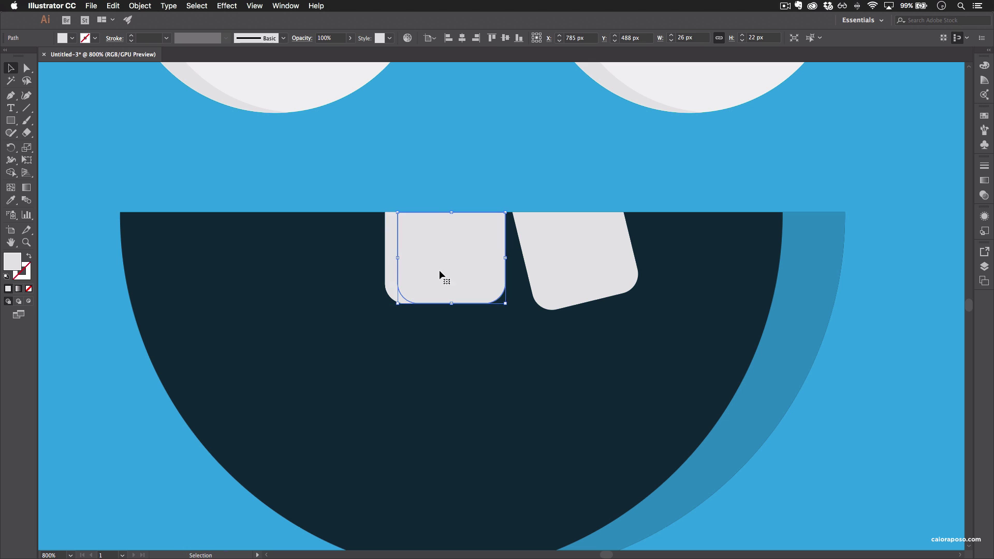
# - Trim the overlapping straight teeth with the Shape Builder, leaving a narrow shadow strip along the tooth's left edge
pyautogui.keyDown('shift'); pyautogui.click(389, 272); pyautogui.keyUp('shift')
pyautogui.hotkey('shift', 'm')
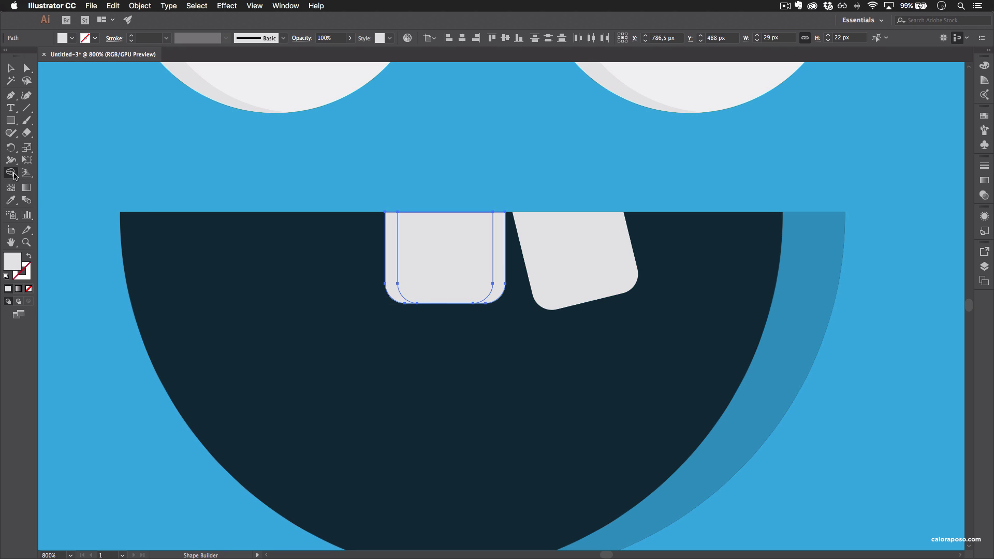
pyautogui.moveTo(464, 206)
pyautogui.mouseDown()
pyautogui.moveTo(483, 263)
pyautogui.moveTo(526, 324)
pyautogui.moveTo(576, 348)
pyautogui.mouseUp()
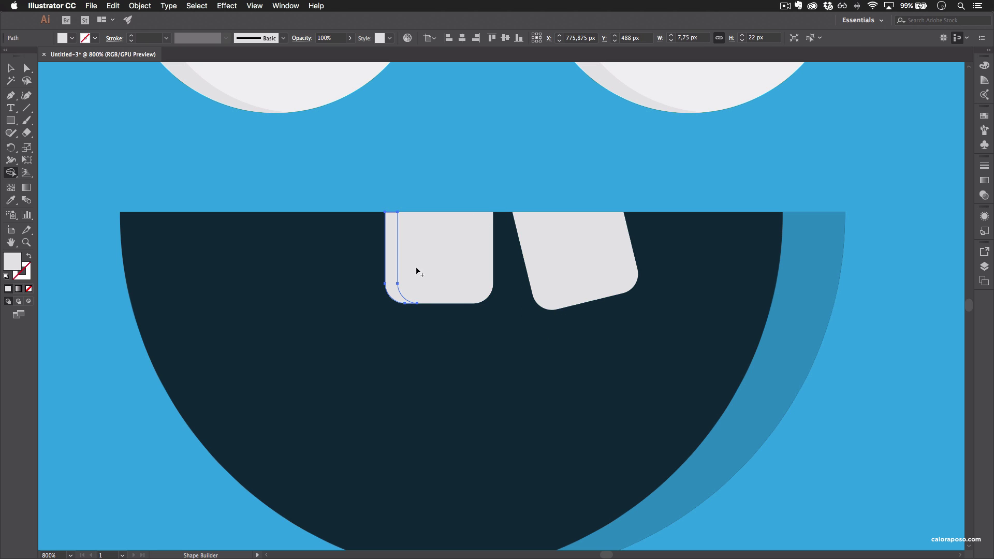
pyautogui.press('v')
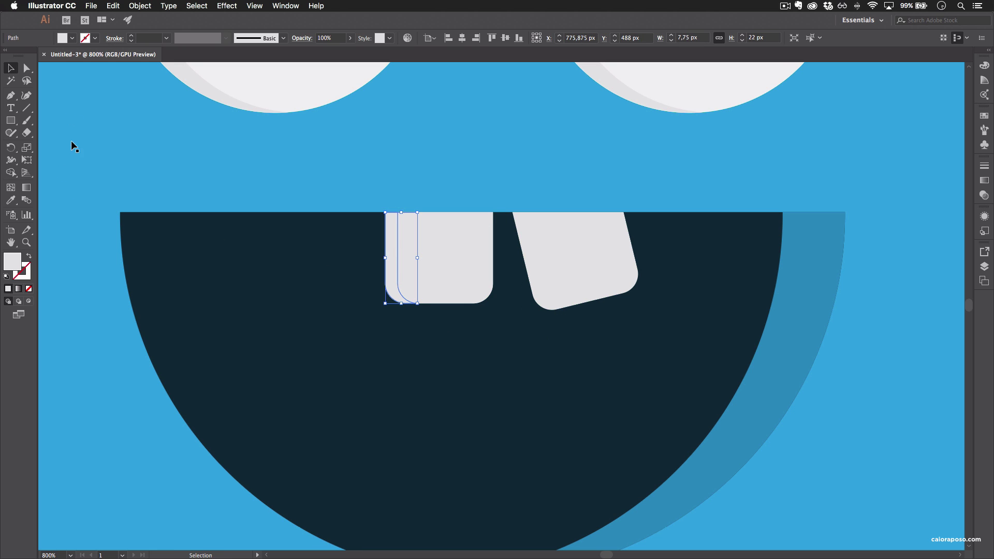
# - Fill the straight tooth's shadow strip with a slightly darker grey swatch and deselect it
pyautogui.click(72, 39)
pyautogui.click(72, 87)
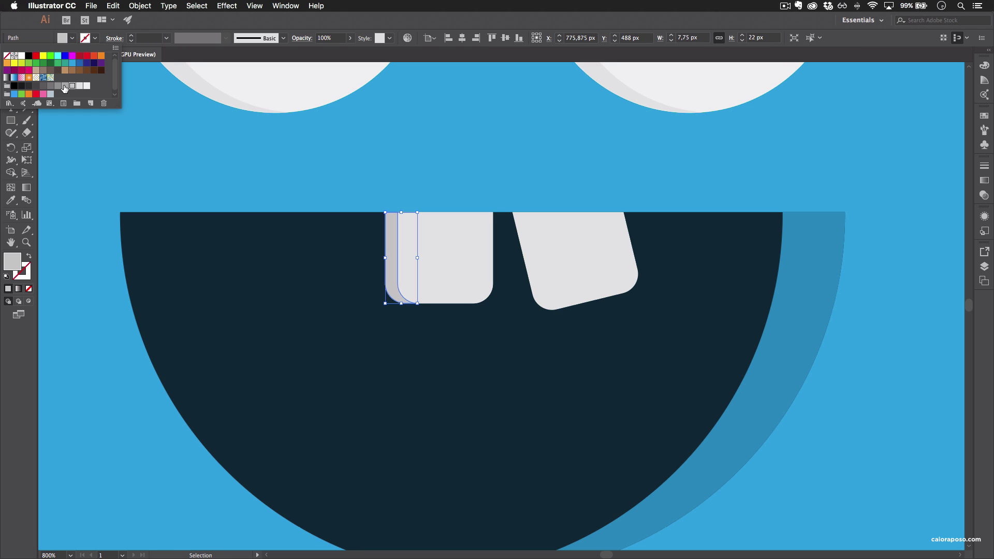
pyautogui.click(65, 86)
pyautogui.click(72, 87)
pyautogui.click(318, 182)
pyautogui.click(891, 313)
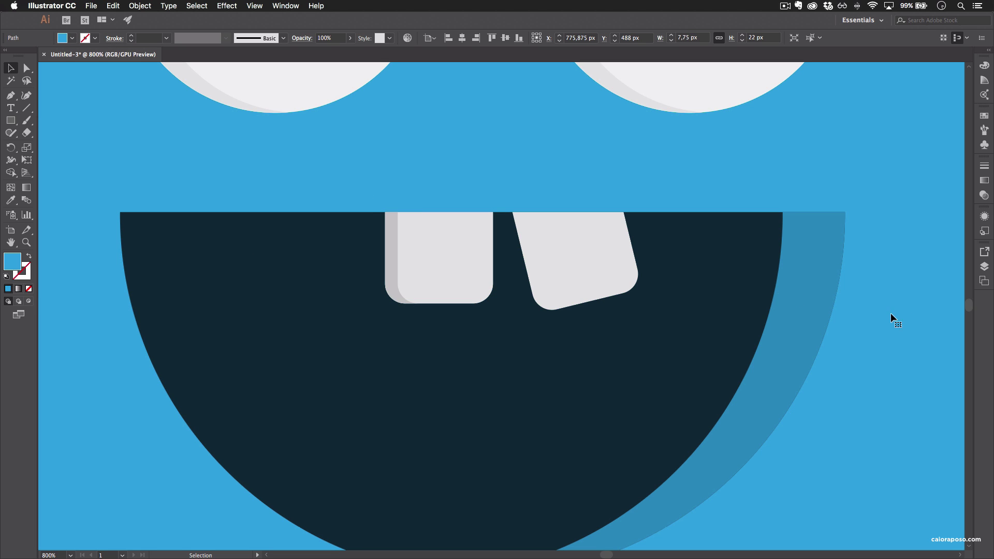
# - Copy the tilted tooth in place and shift the duplicate about 3 px to the right
pyautogui.click(576, 271)
pyautogui.press('super+c')
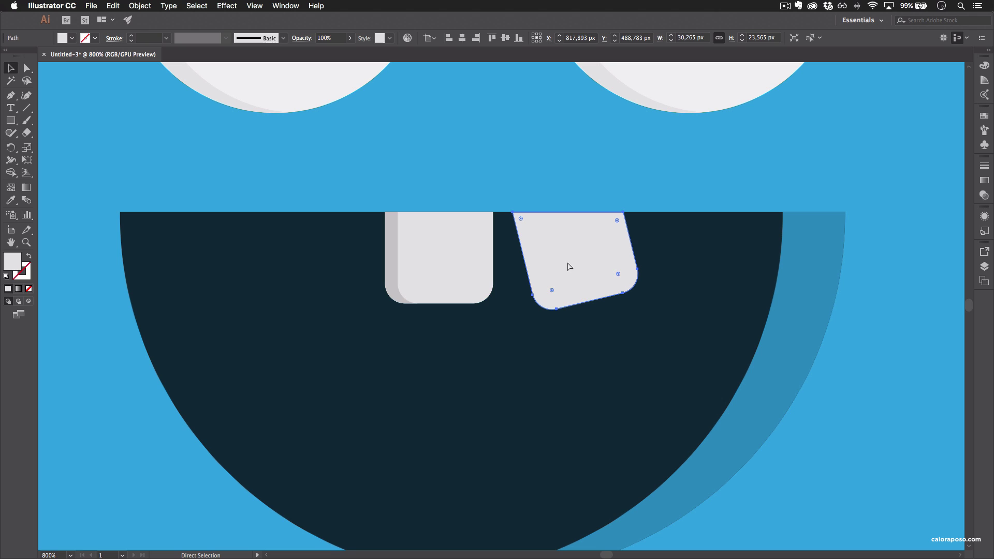
pyautogui.press('super+f')
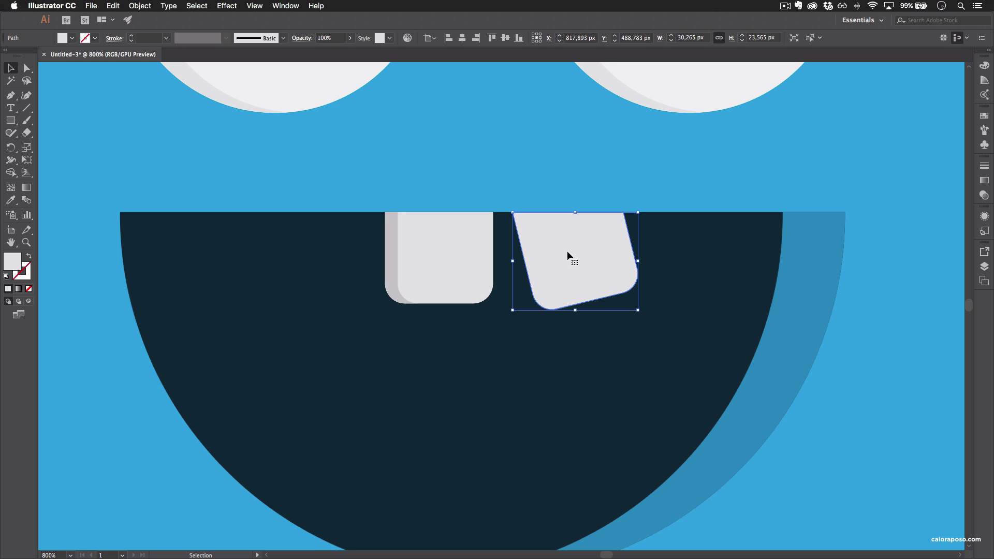
pyautogui.press('super')
pyautogui.press('super')
pyautogui.click(114, 6)
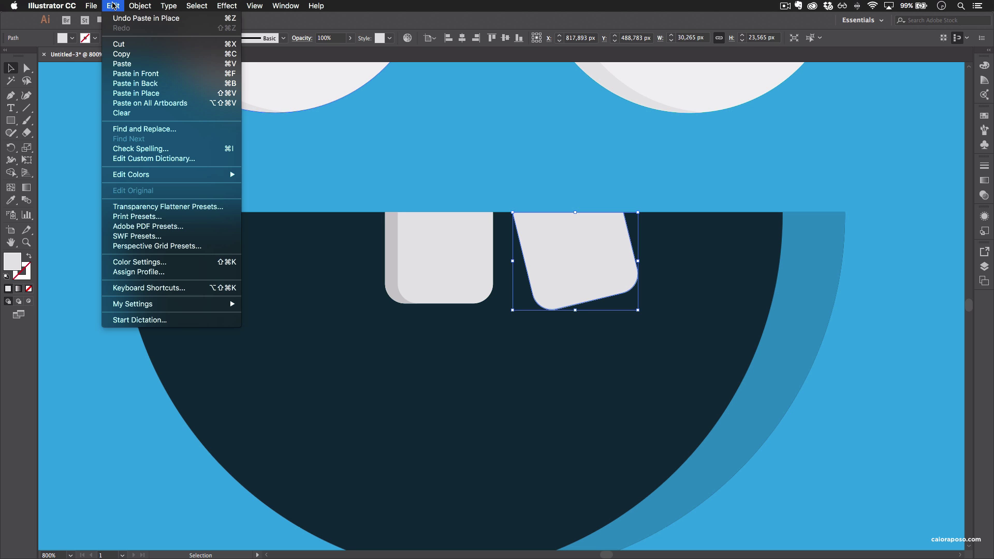
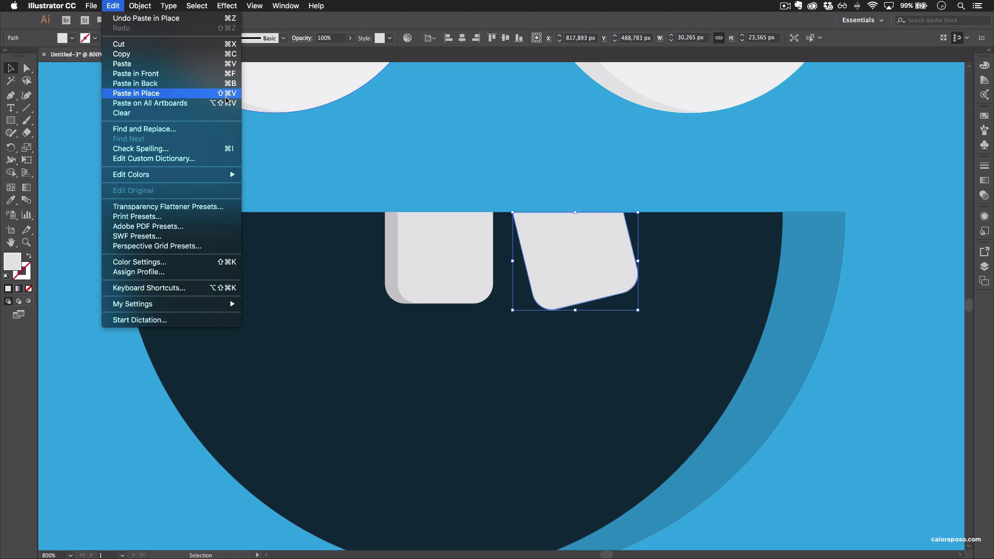
pyautogui.click(479, 131)
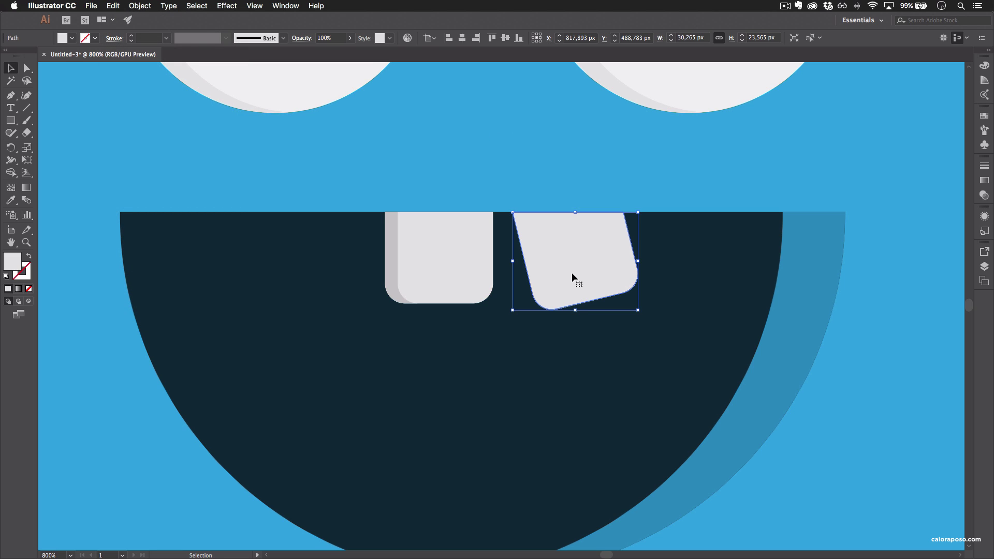
pyautogui.moveTo(564, 274); pyautogui.dragTo(585, 260)
# - Cut away the tilted duplicate's excess with the Shape Builder, keeping a shadow strip on the tooth's left side
pyautogui.click(11, 173)
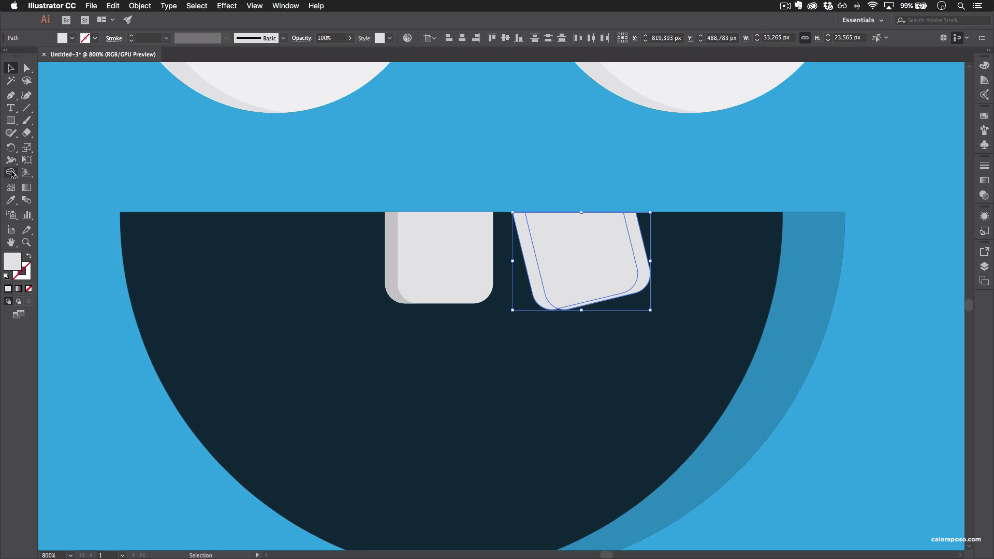
pyautogui.moveTo(655, 197)
pyautogui.mouseDown()
pyautogui.moveTo(583, 227)
pyautogui.moveTo(639, 288)
pyautogui.moveTo(712, 334)
pyautogui.mouseUp()
pyautogui.press('v')
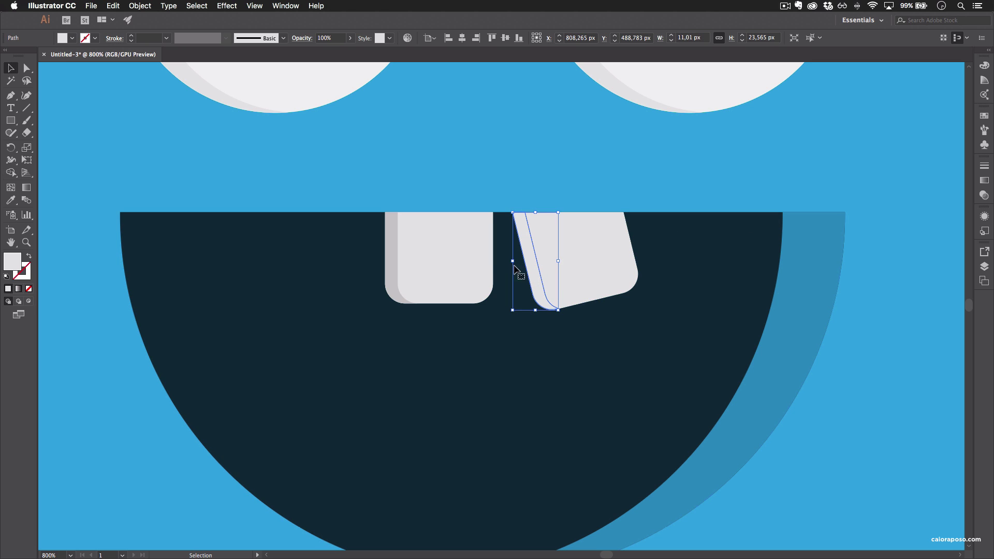
# - Match the tilted tooth's shadow strip to the straight tooth's shadow grey with the Eyedropper
pyautogui.press('i')
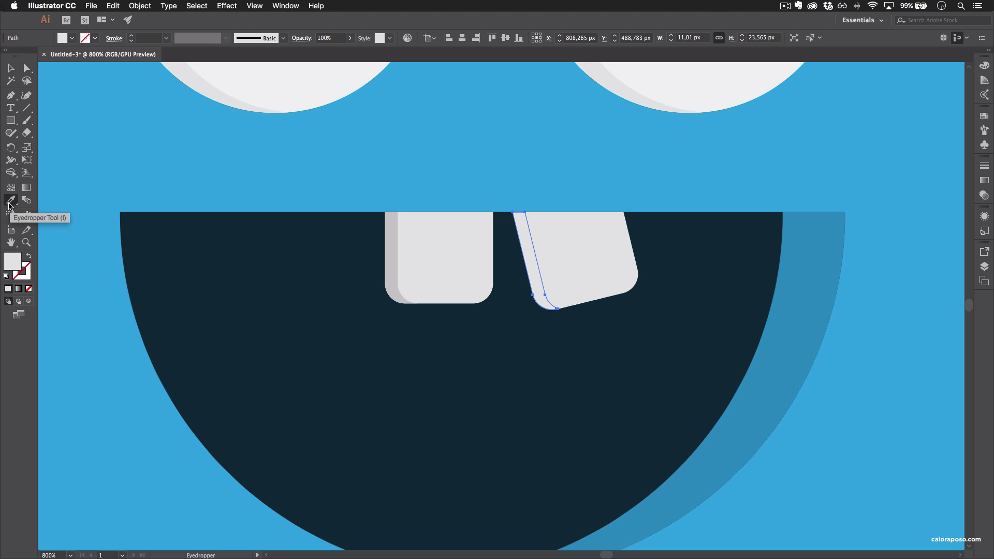
pyautogui.click(393, 255)
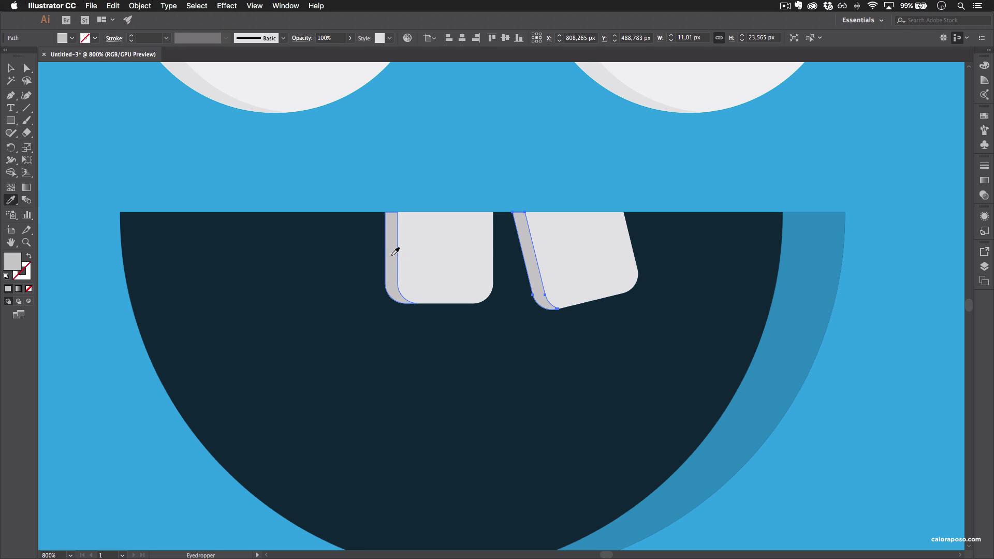
pyautogui.press('v')
pyautogui.click(440, 162)
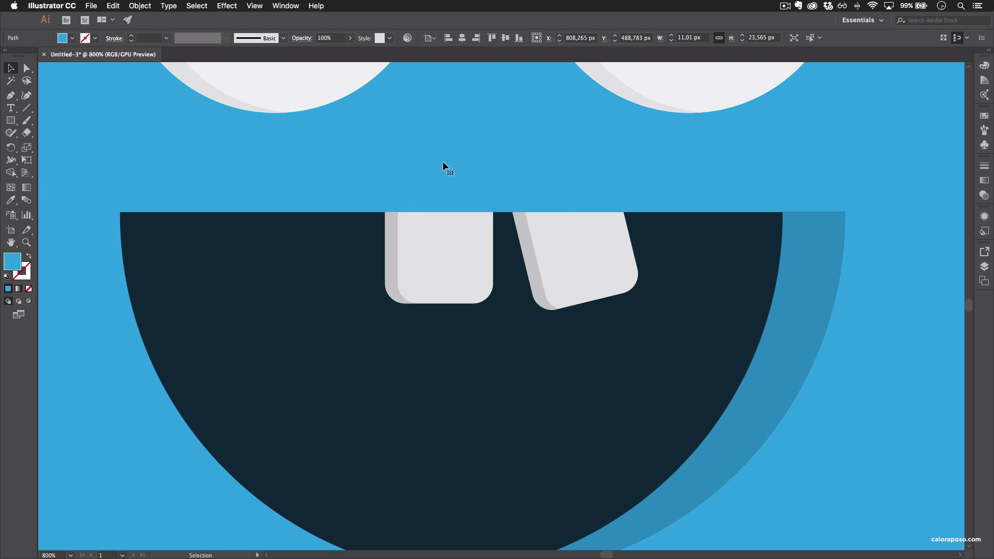
# - Draw a circle about 118 px in diameter overlapping the lower left of the mouth for the tongue
pyautogui.press('super+minus')
pyautogui.press('super+minus')
pyautogui.press('super+minus')
pyautogui.press('super+minus')
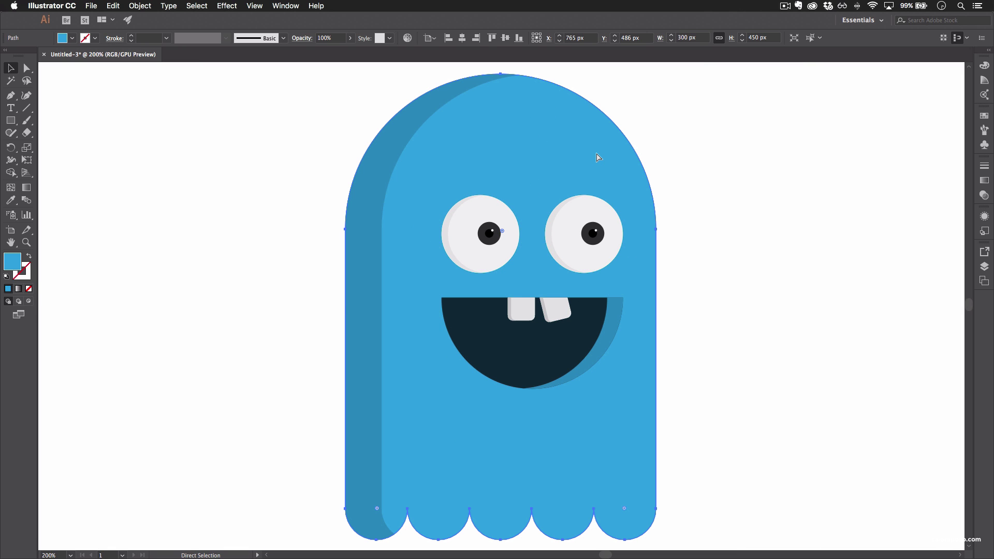
pyautogui.hscroll(5, 635, 186)
pyautogui.scroll(-3, 635, 186)
pyautogui.press('super+plus')
pyautogui.press('super+plus')
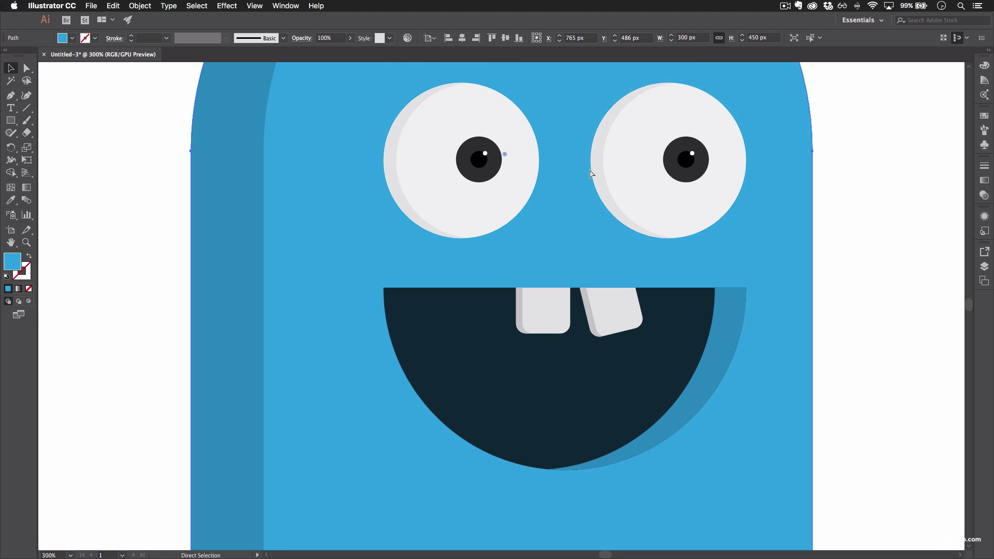
pyautogui.scroll(-3, 483, 289)
pyautogui.hscroll(3, 483, 288)
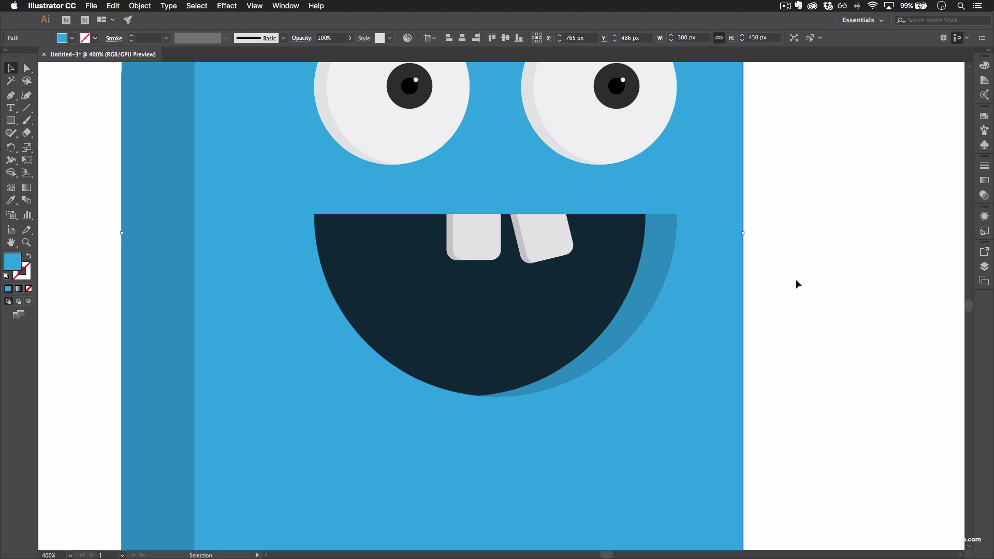
pyautogui.moveTo(805, 280); pyautogui.dragTo(817, 261)
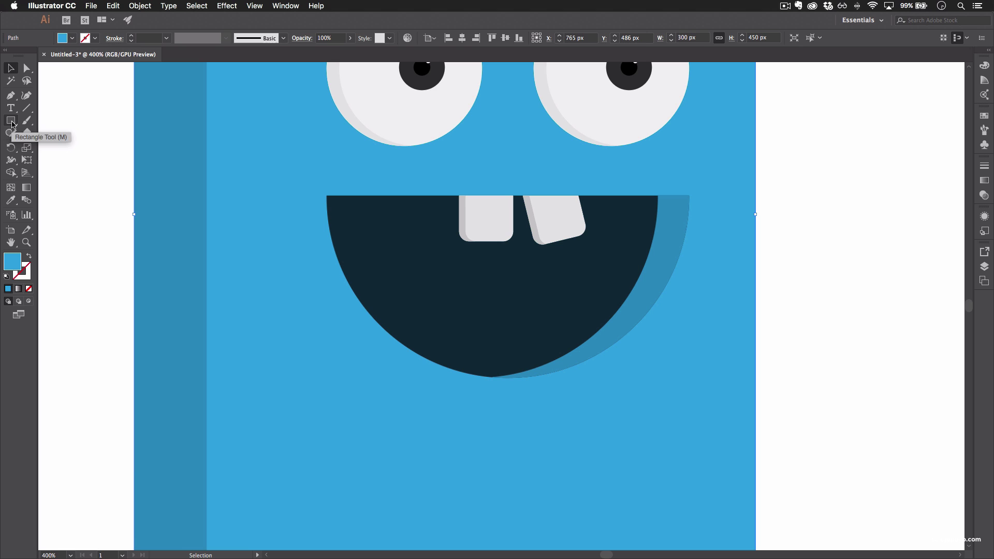
pyautogui.moveTo(11, 124); pyautogui.dragTo(44, 148)
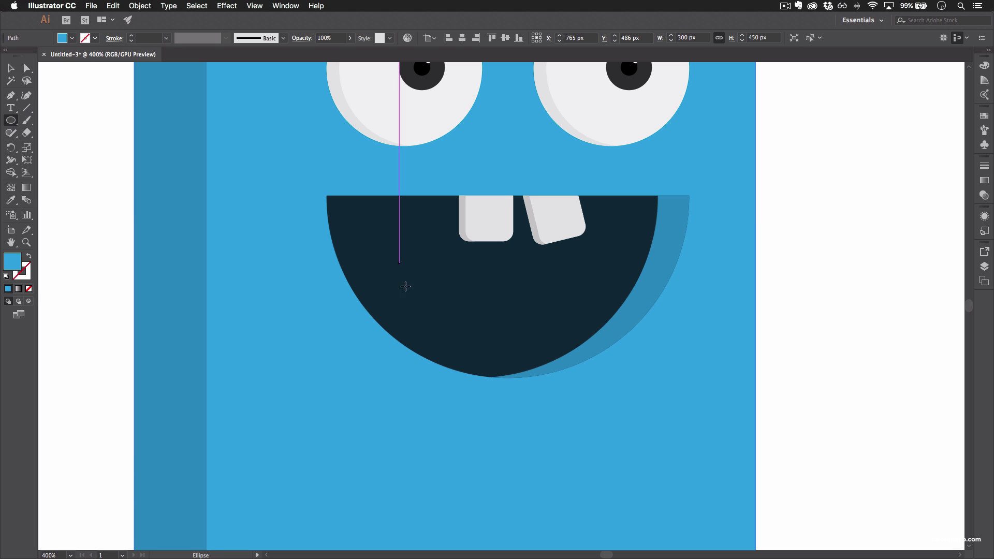
pyautogui.moveTo(382, 364); pyautogui.dragTo(502, 315)
pyautogui.press('v')
pyautogui.moveTo(448, 337); pyautogui.dragTo(480, 357)
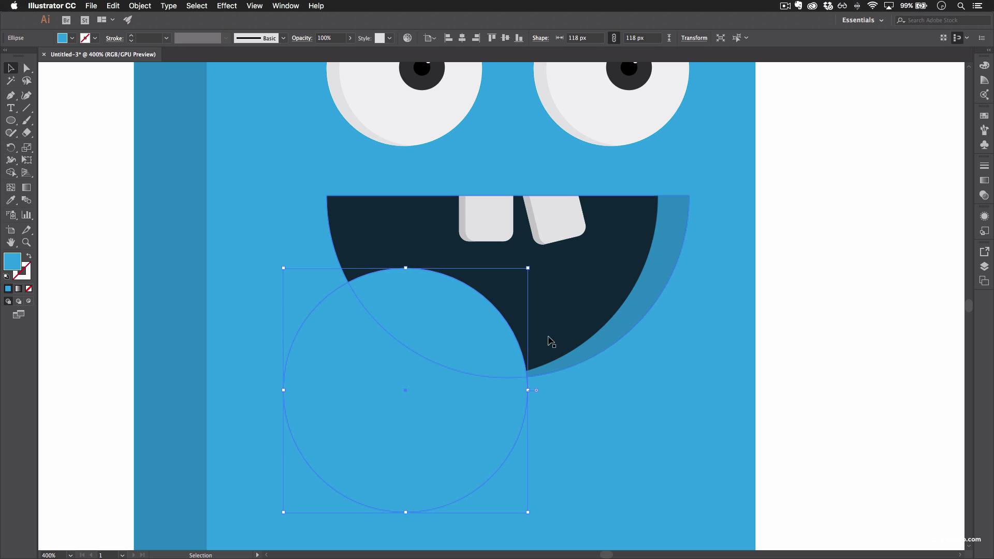
pyautogui.click(869, 295)
# - Copy the full mouth half-circle in place and bring the duplicate to the front
pyautogui.click(386, 237)
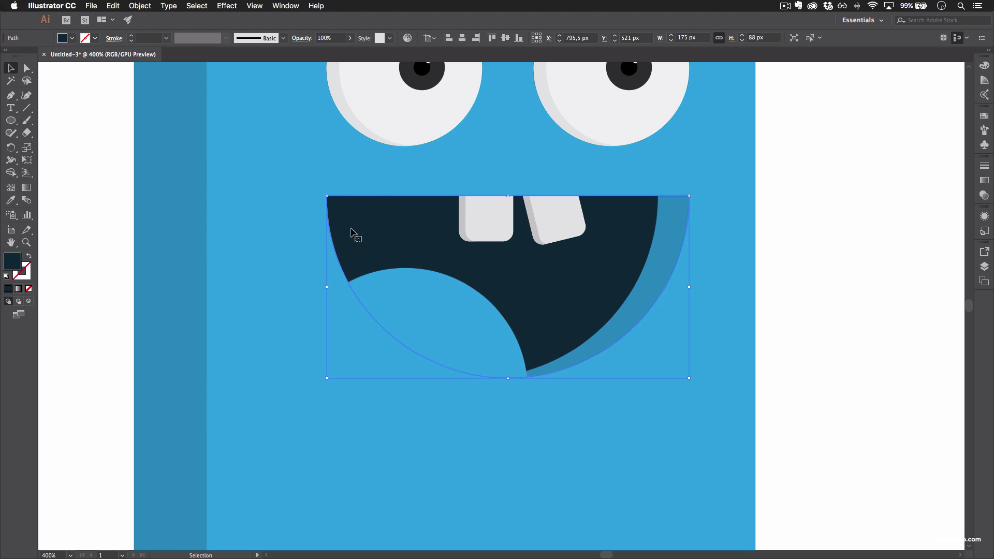
pyautogui.press('super+c')
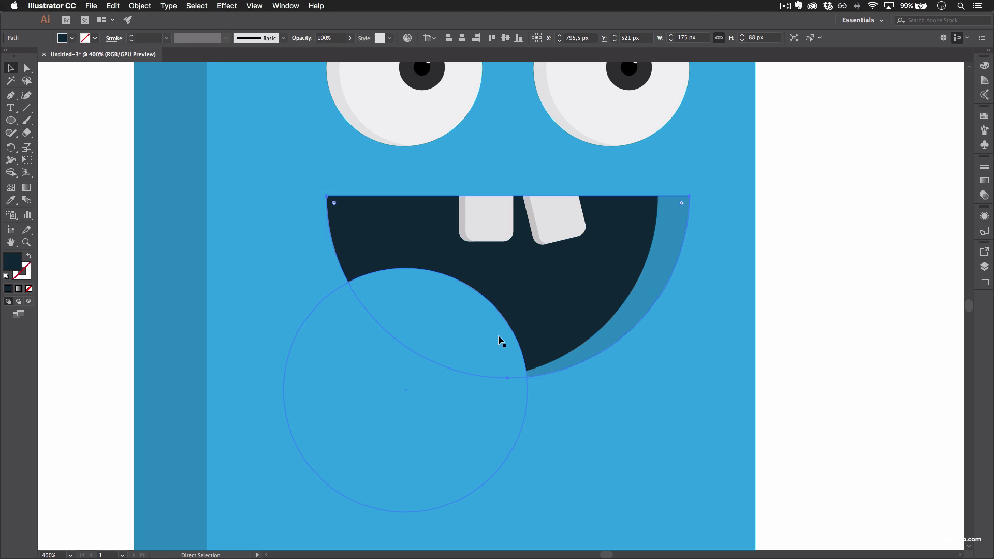
pyautogui.press('super+f')
pyautogui.press('super+shift+bracketright')
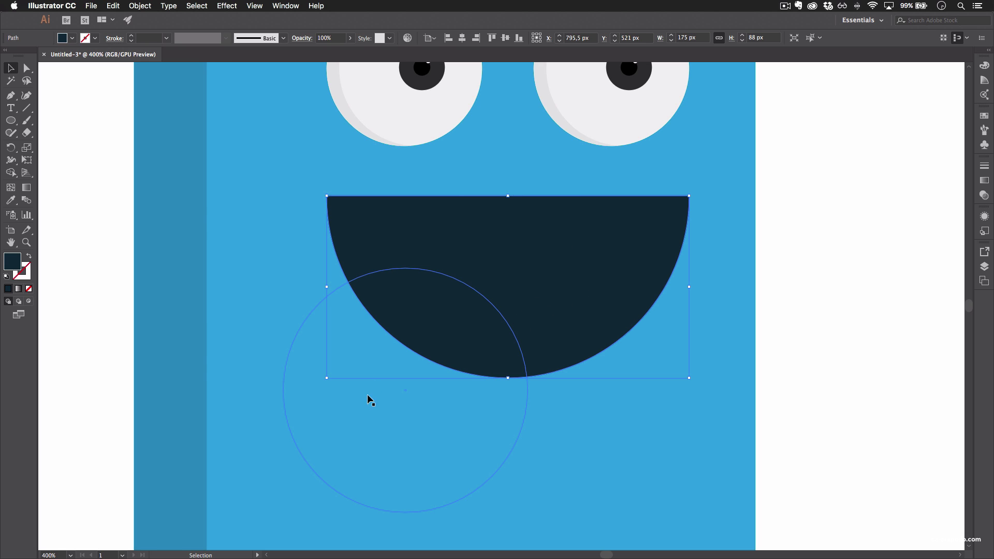
# - Cut the circle and the mouth duplicate down to their overlapping tongue shape with the Shape Builder
pyautogui.keyDown('shift'); pyautogui.click(393, 405); pyautogui.keyUp('shift')
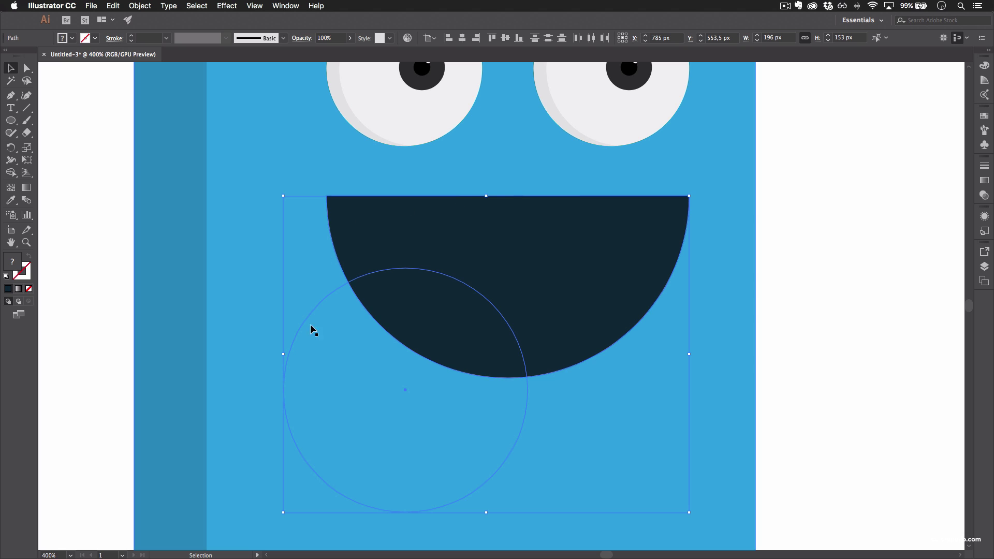
pyautogui.click(11, 173)
pyautogui.moveTo(283, 333)
pyautogui.mouseDown()
pyautogui.moveTo(330, 358)
pyautogui.moveTo(376, 434)
pyautogui.moveTo(474, 486)
pyautogui.mouseUp()
pyautogui.moveTo(316, 252); pyautogui.dragTo(595, 270)
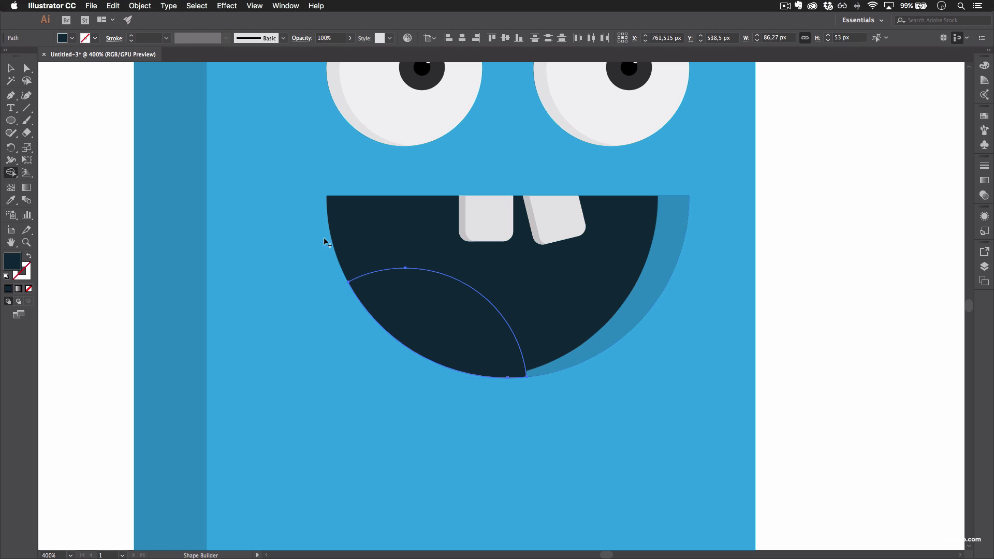
# - Fill the tongue shape with a dark red swatch, then soften its fill to the muted red #C14952
pyautogui.press('v')
pyautogui.click(417, 302)
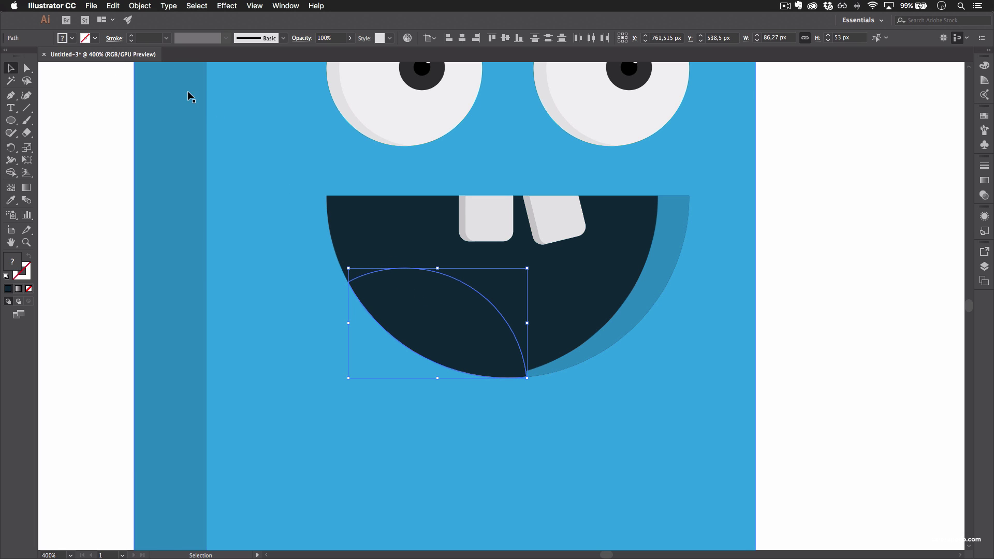
pyautogui.click(72, 38)
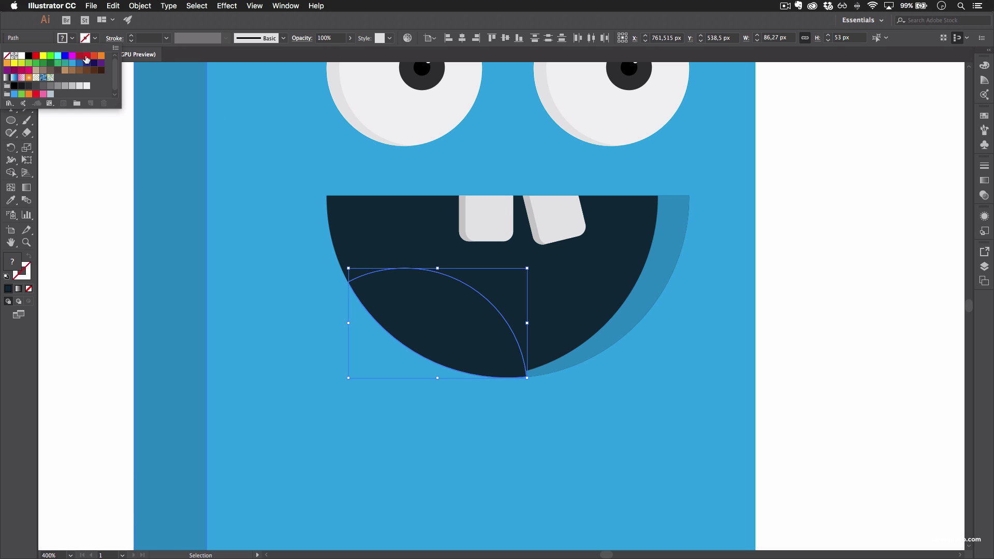
pyautogui.click(79, 57)
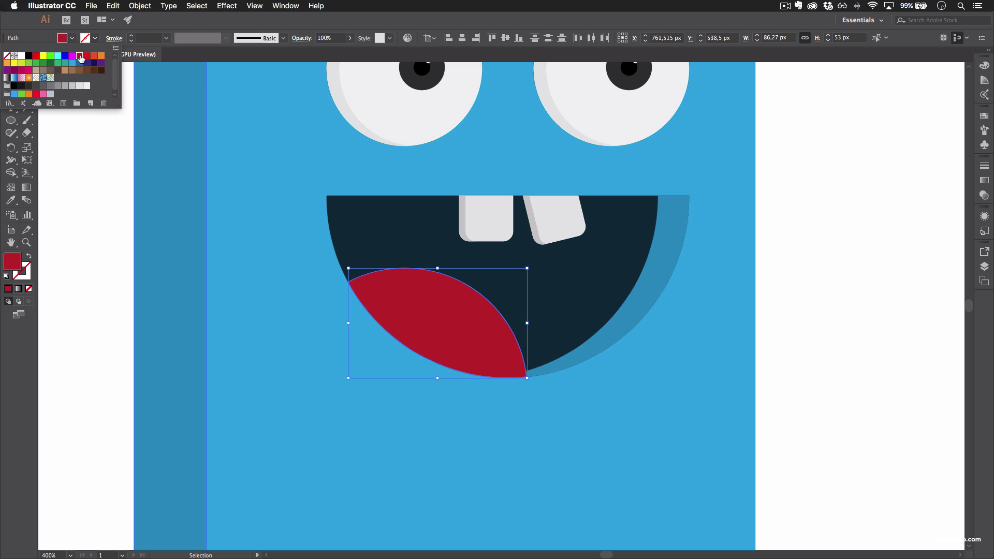
pyautogui.click(11, 260)
pyautogui.doubleClick(14, 265)
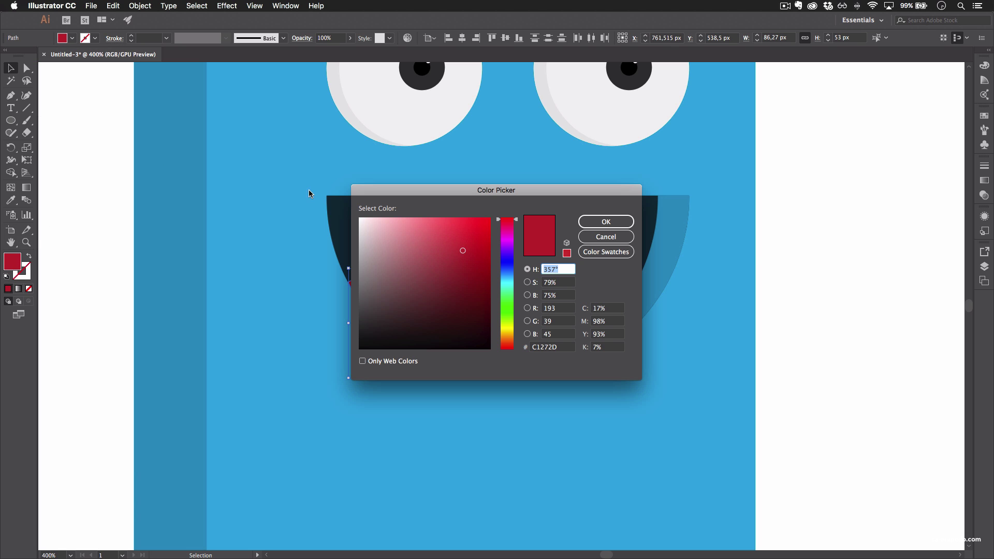
pyautogui.moveTo(457, 253); pyautogui.dragTo(439, 247)
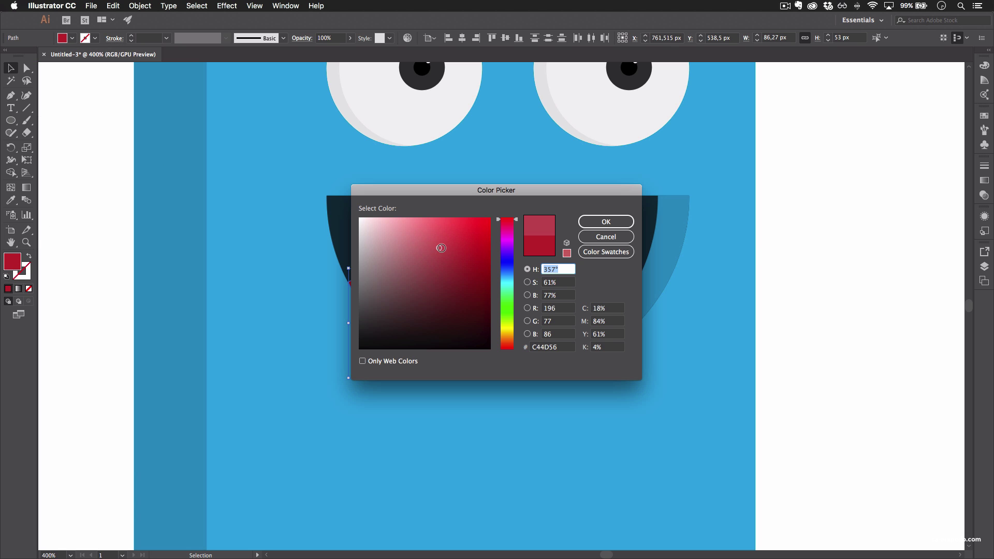
pyautogui.click(605, 222)
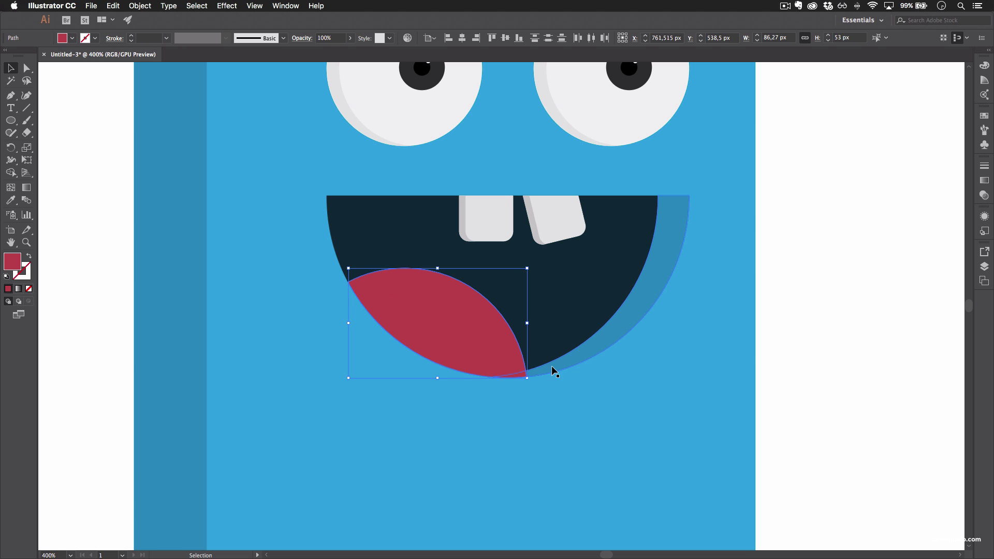
pyautogui.click(798, 299)
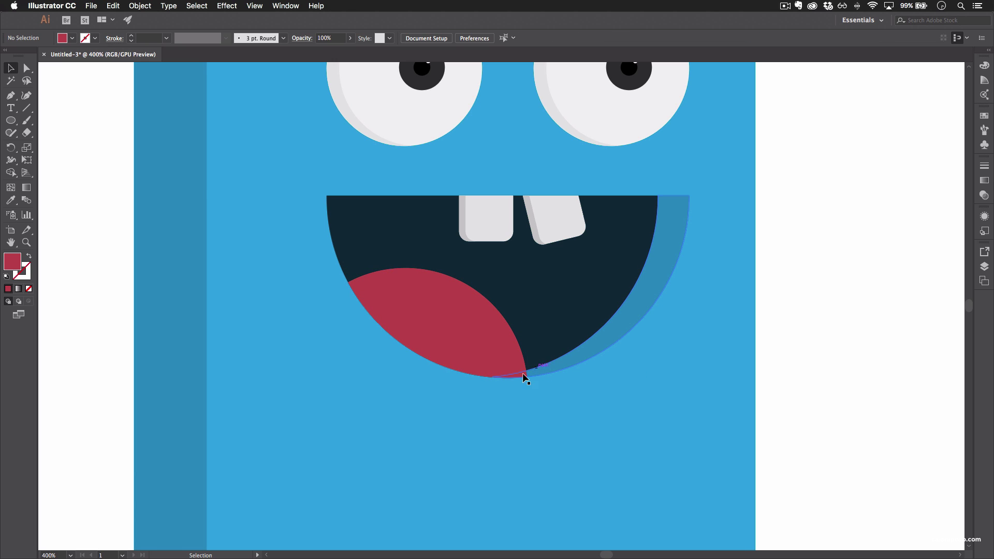
# - Expand and enlarge the Layer 1 object list to locate the mouth's blue shadow path in the stacking order
pyautogui.click(664, 248)
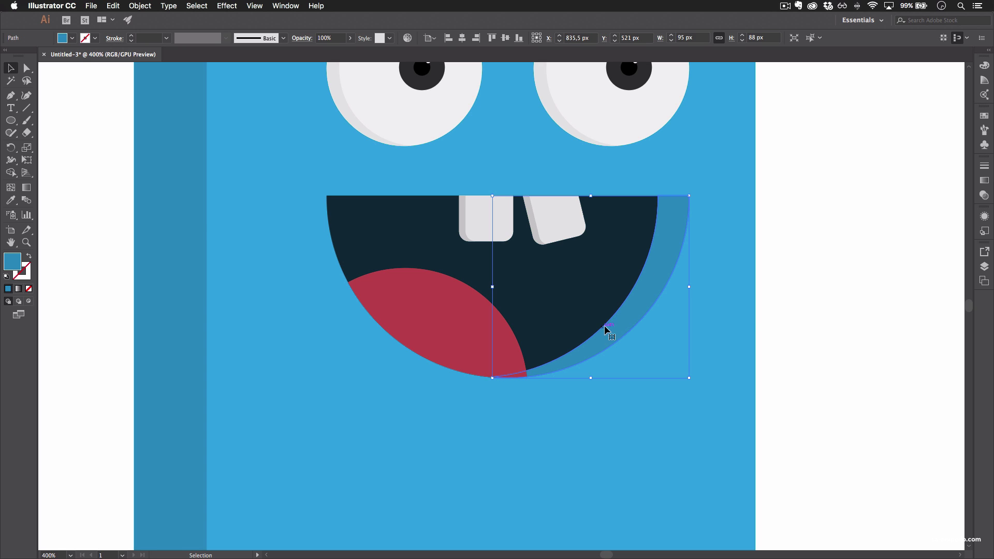
pyautogui.click(984, 268)
pyautogui.click(882, 264)
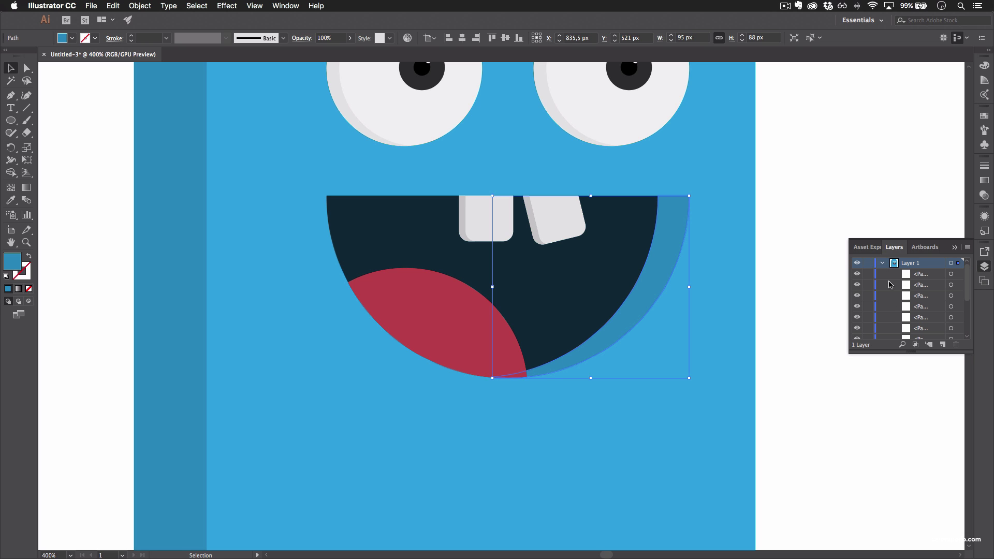
pyautogui.moveTo(907, 352); pyautogui.dragTo(898, 519)
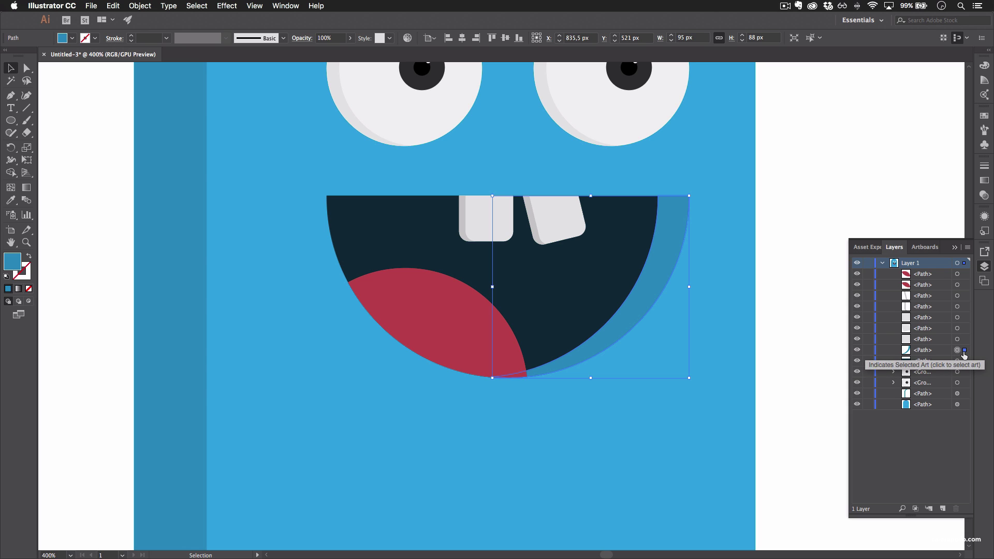
# - Pull the redundant duplicate tongue shape off the mouth and delete it
pyautogui.click(482, 372)
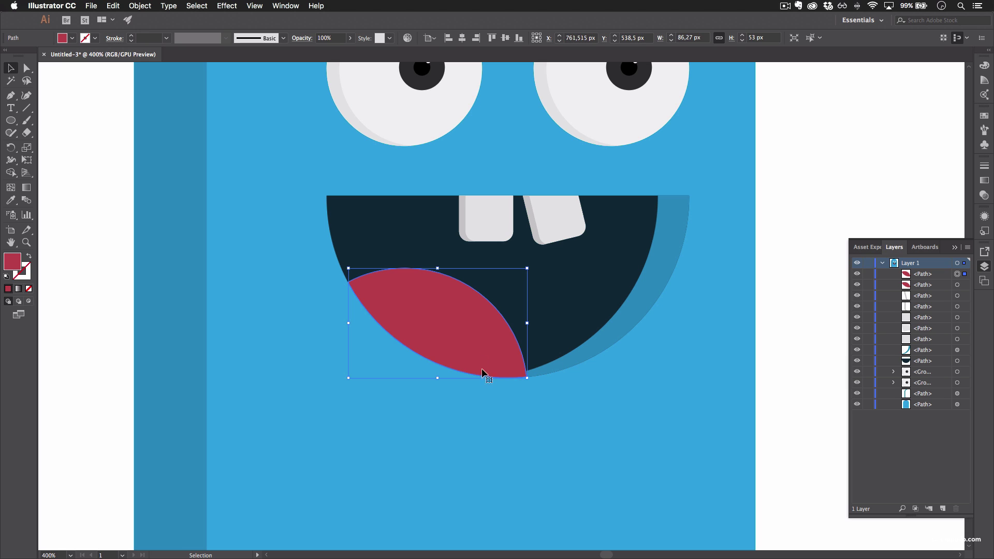
pyautogui.moveTo(520, 323); pyautogui.dragTo(413, 389)
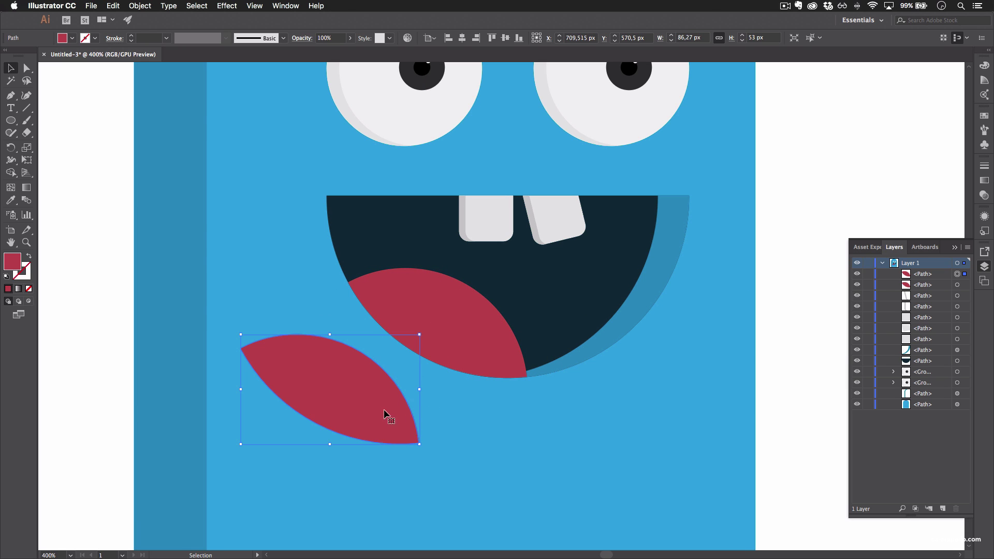
pyautogui.press('Delete')
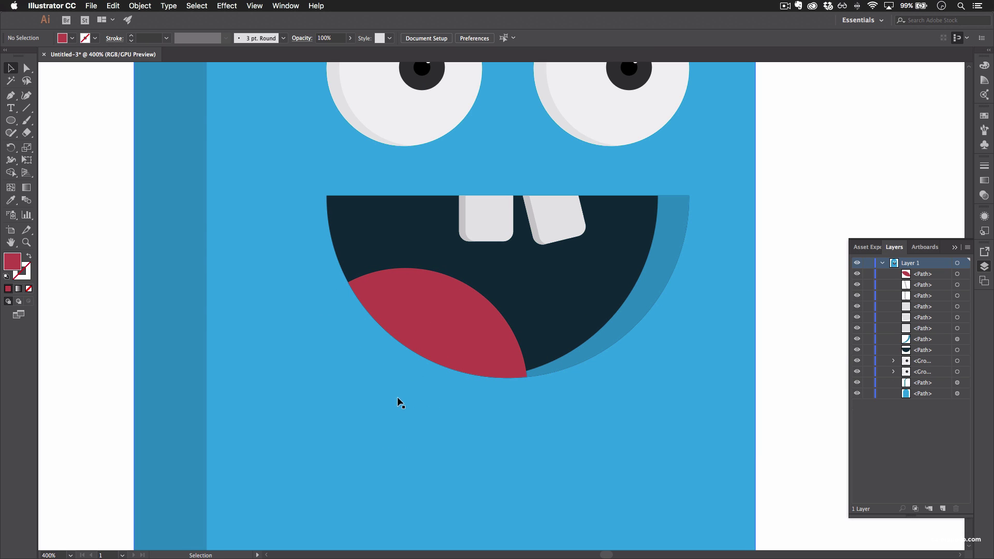
# - Move the tongue path directly below the mouth's blue shadow path in the layer's stacking order
pyautogui.click(440, 339)
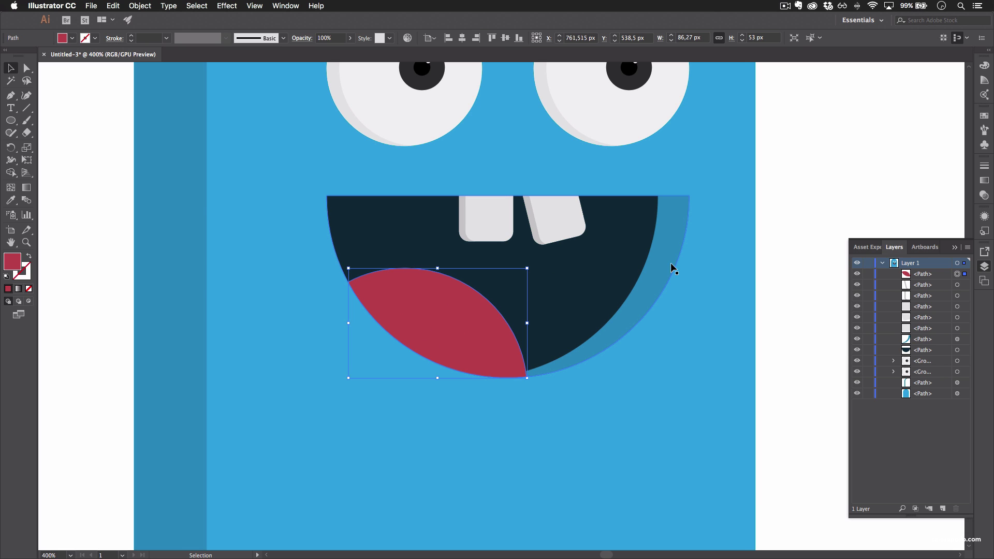
pyautogui.moveTo(938, 276); pyautogui.dragTo(915, 337)
pyautogui.moveTo(917, 344); pyautogui.dragTo(917, 343)
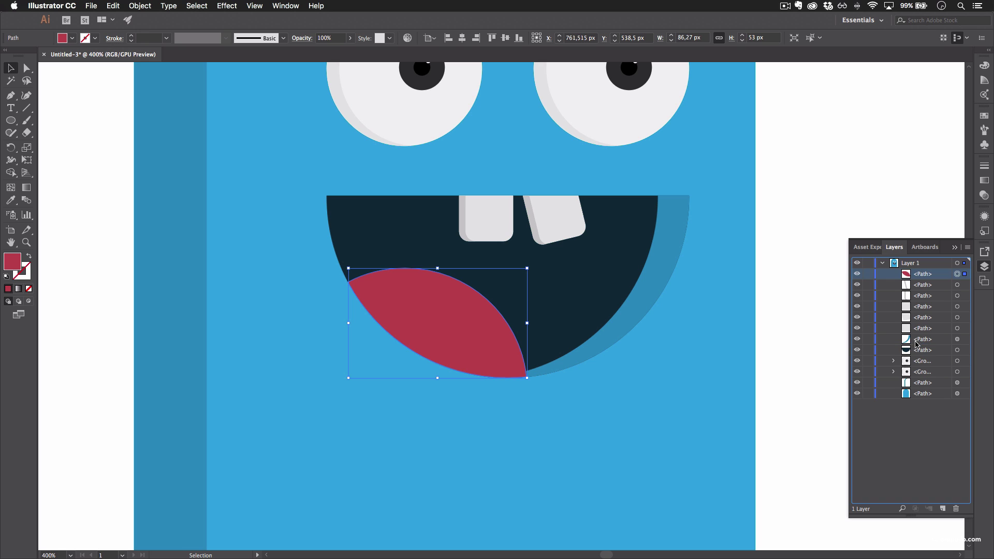
pyautogui.click(834, 237)
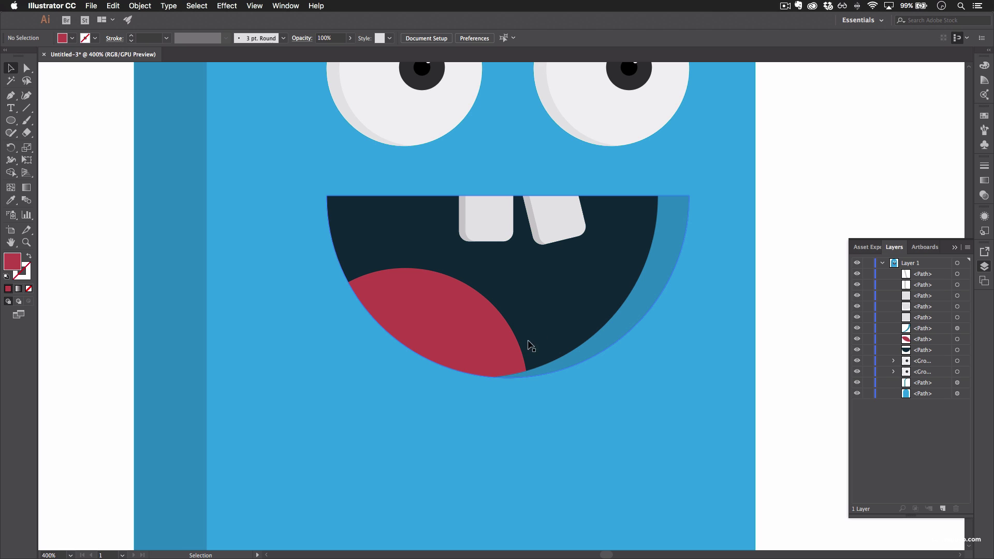
# - Copy the tongue and paste two duplicates in place at the front of the artwork
pyautogui.click(492, 357)
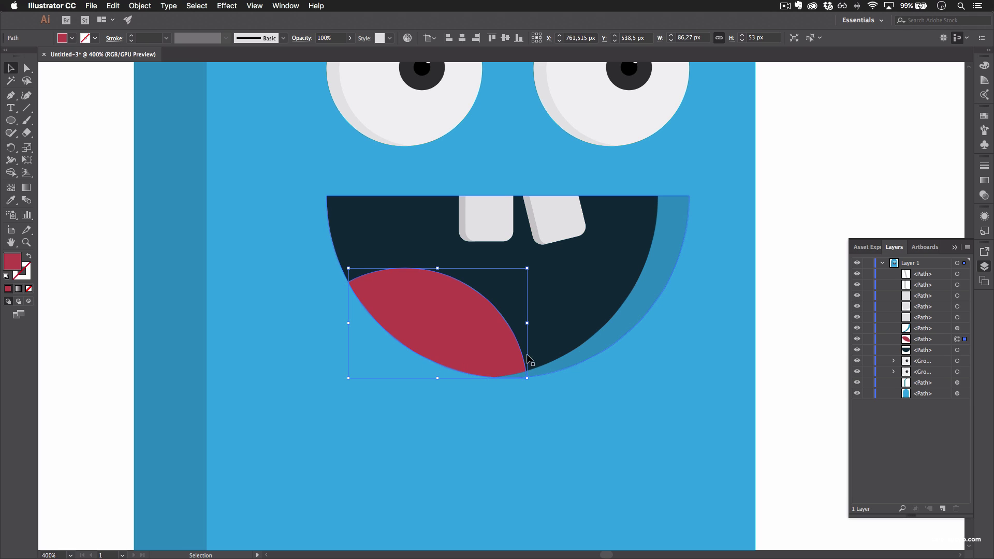
pyautogui.press('super')
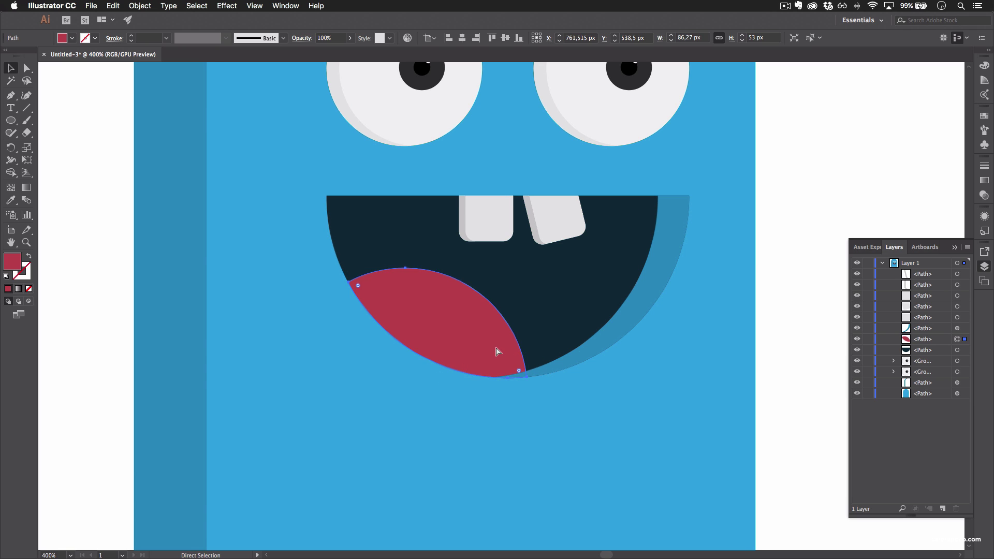
pyautogui.press('super+c')
pyautogui.press('super+shift+v')
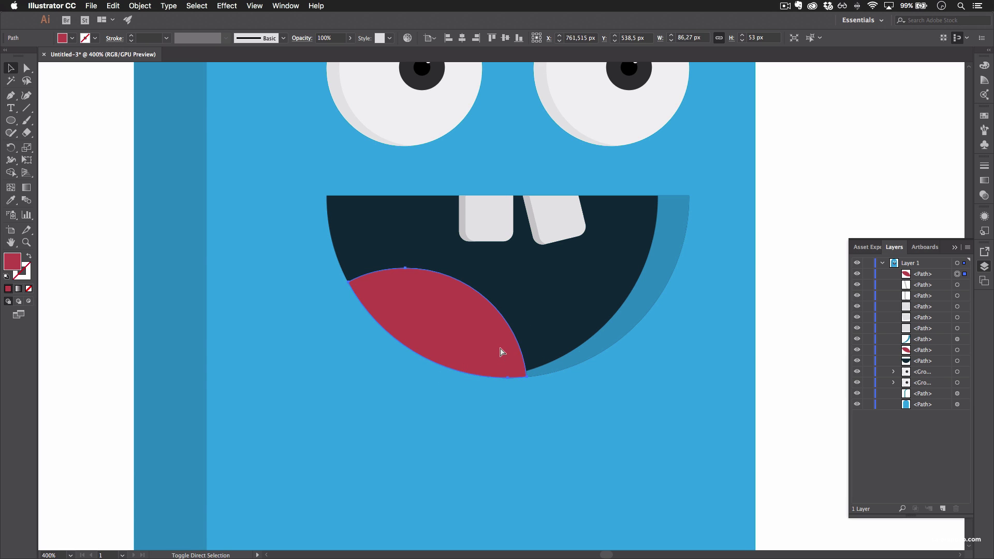
pyautogui.press('super+f')
# - Shift the front tongue duplicate slightly upward and rotate it slightly counterclockwise, exposing a strip along the tongue's lower edge
pyautogui.moveTo(497, 353); pyautogui.dragTo(498, 344)
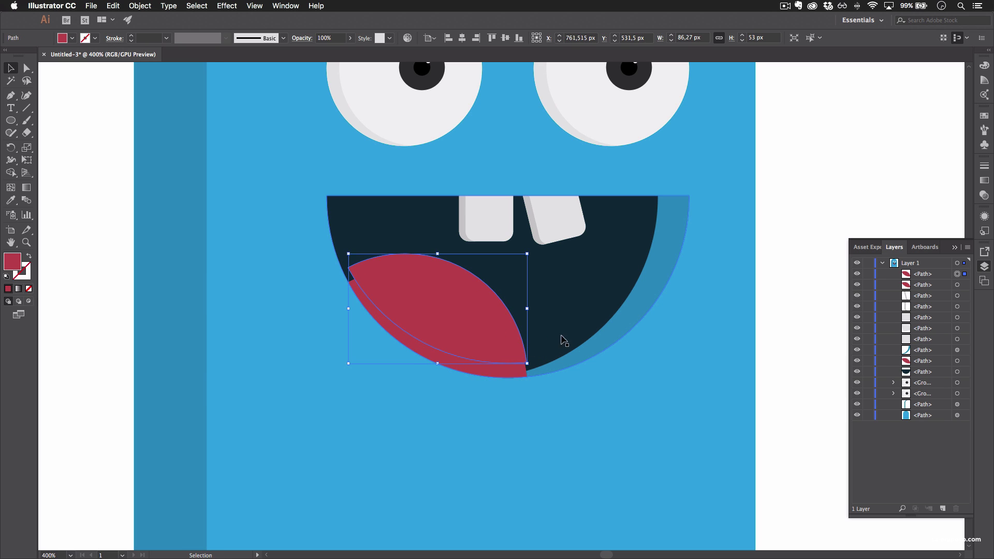
pyautogui.moveTo(532, 254); pyautogui.dragTo(528, 239)
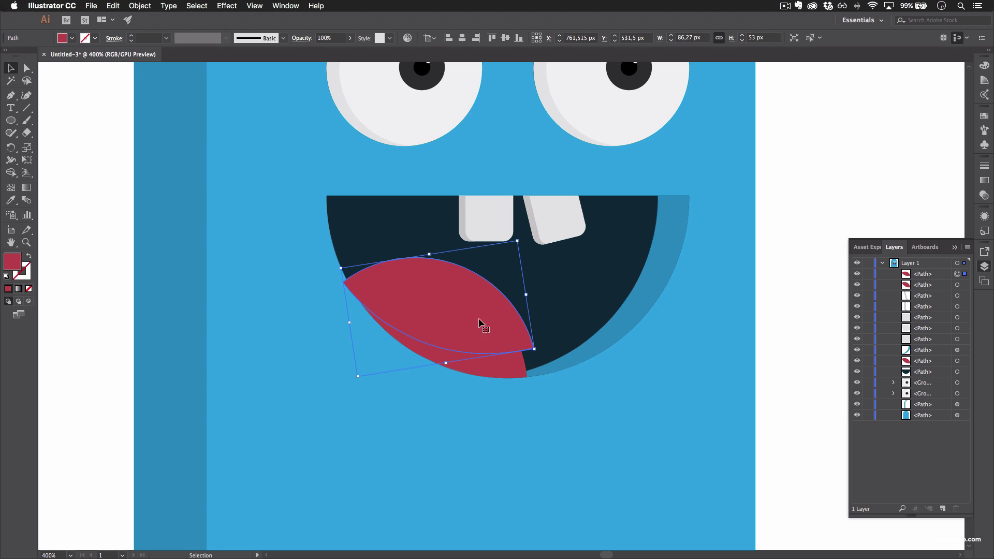
pyautogui.moveTo(476, 331); pyautogui.dragTo(475, 336)
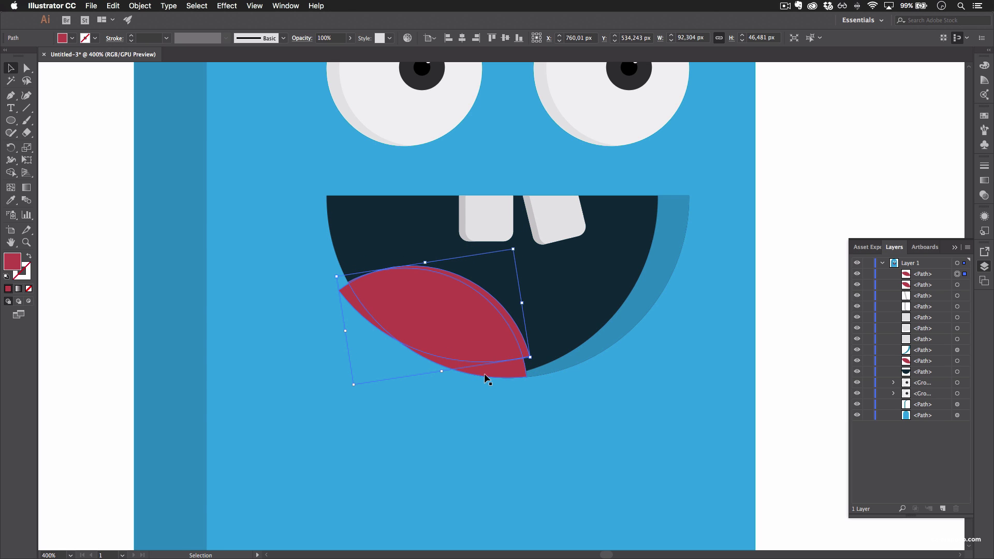
# - Cut the two tongue duplicates with the Shape Builder, removing their overlap to leave a shadow strip along the tongue's lower edge
pyautogui.keyDown('shift'); pyautogui.click(514, 369); pyautogui.keyUp('shift')
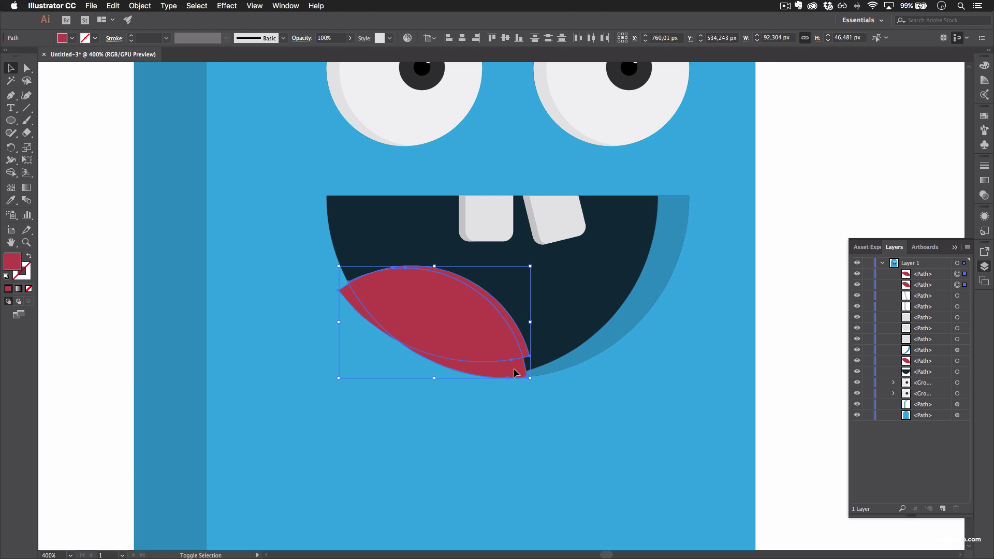
pyautogui.click(15, 174)
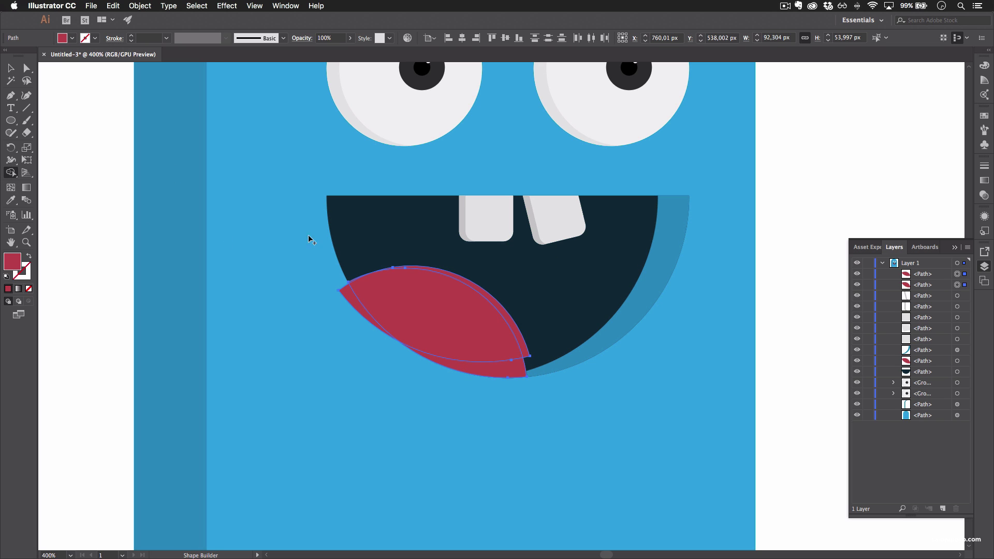
pyautogui.moveTo(393, 306)
pyautogui.mouseDown()
pyautogui.moveTo(334, 292)
pyautogui.moveTo(290, 309)
pyautogui.mouseUp()
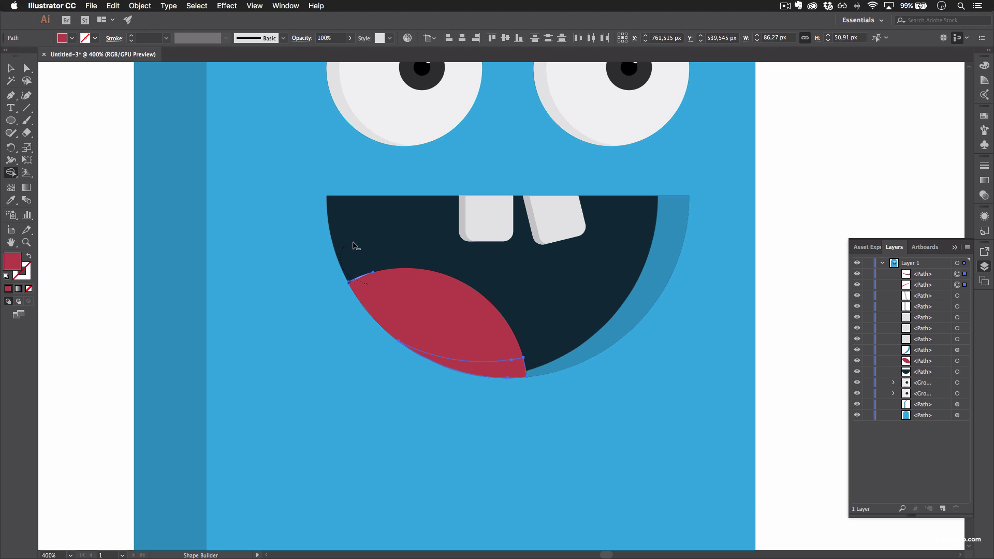
# - Fill the strip along the tongue's lower edge with the darker red #A53D4A
pyautogui.press('v')
pyautogui.click(501, 373)
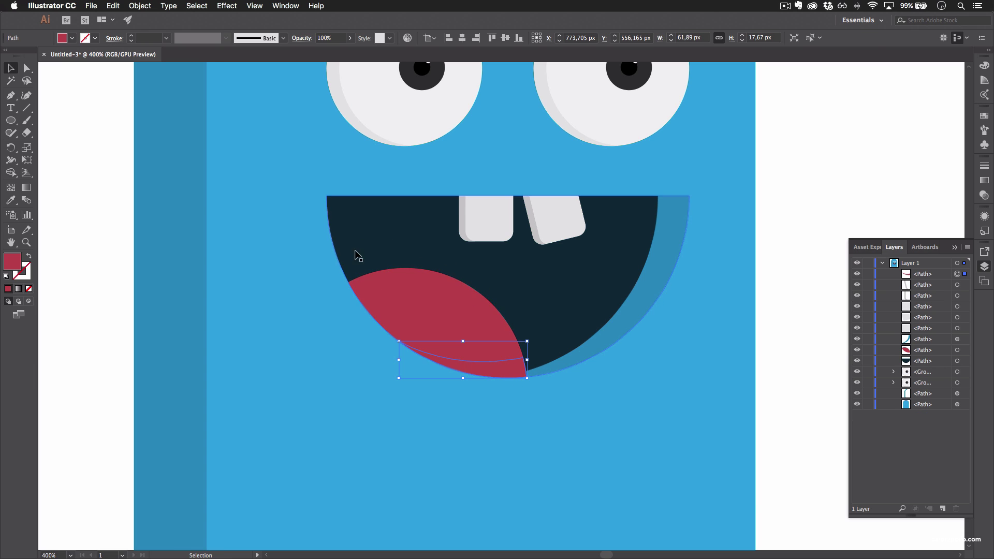
pyautogui.doubleClick(13, 264)
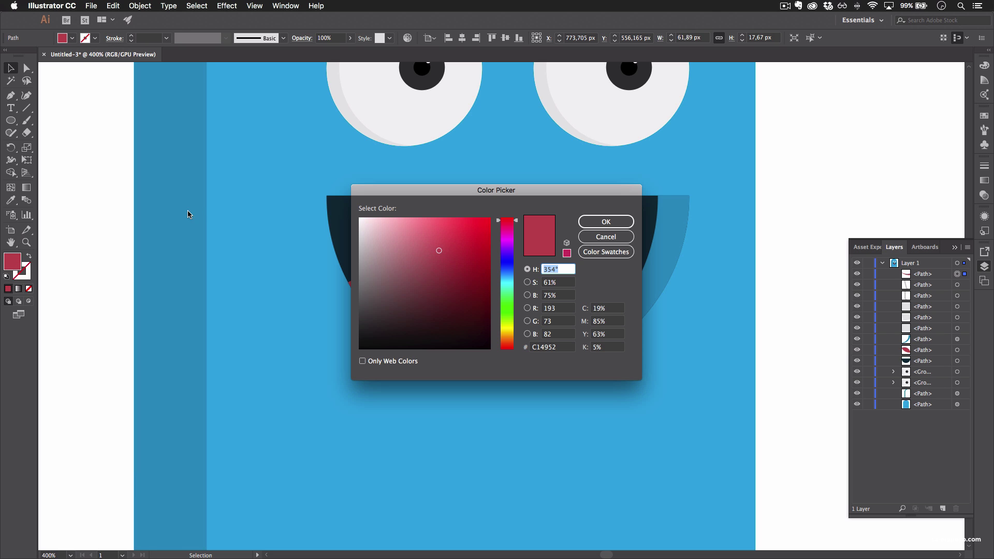
pyautogui.click(443, 264)
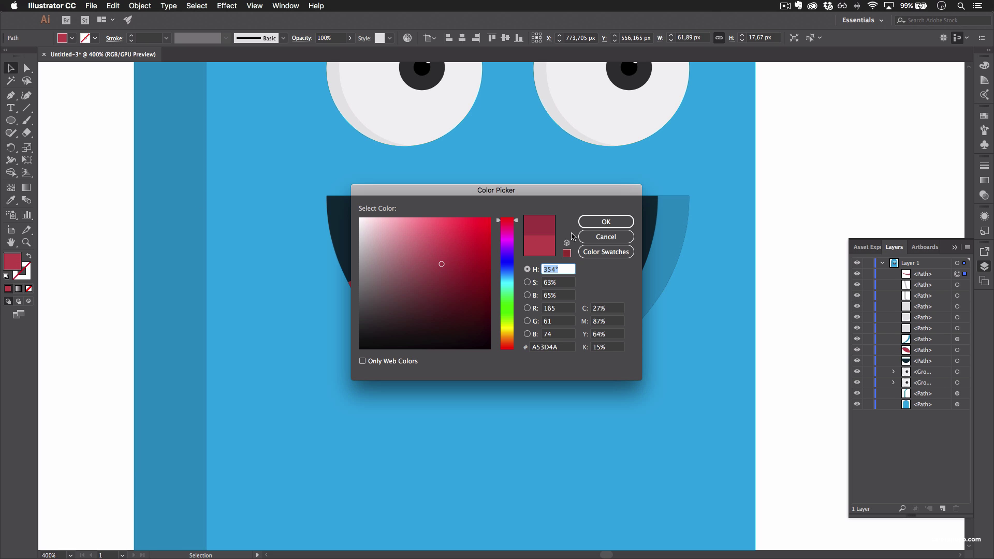
pyautogui.click(609, 221)
pyautogui.click(786, 210)
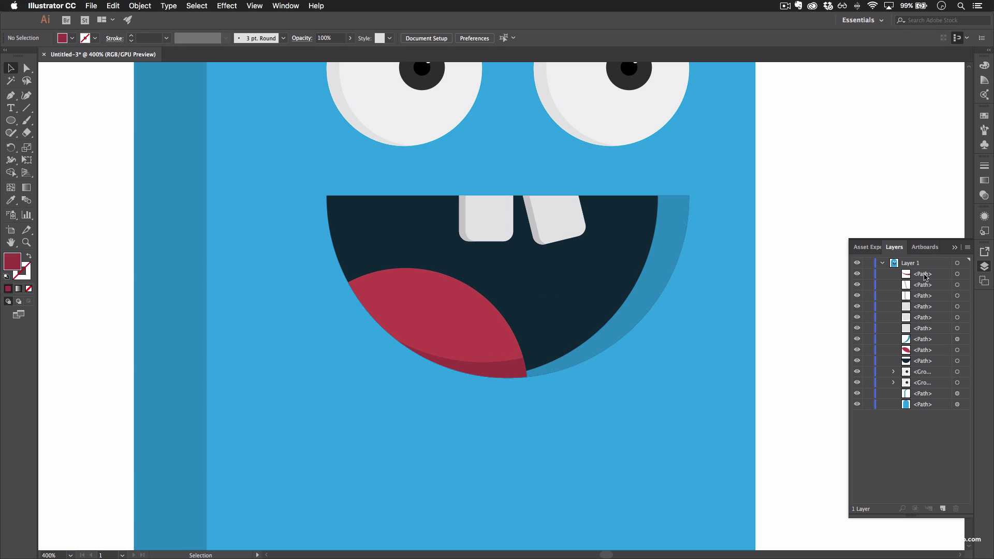
# - Move the tongue's dark red strip below the mouth's blue shadow and above the tongue in the stacking order
pyautogui.moveTo(924, 278); pyautogui.dragTo(917, 345)
pyautogui.press('a')
pyautogui.press('super+minus')
pyautogui.press('super+minus')
pyautogui.press('super+minus')
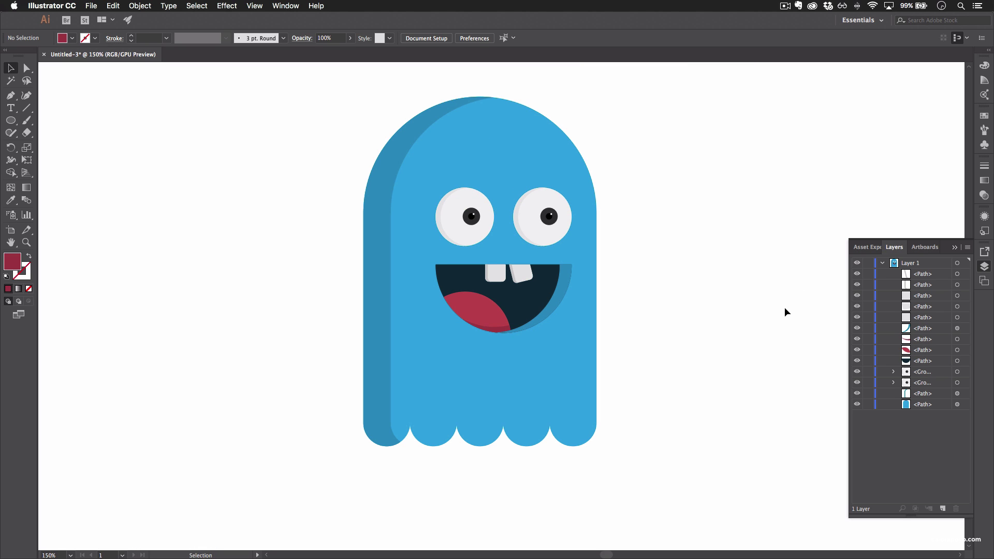
# - Examine the whole ghost on the artboard, then its eyes and mouth up close
pyautogui.moveTo(658, 150); pyautogui.dragTo(620, 168)
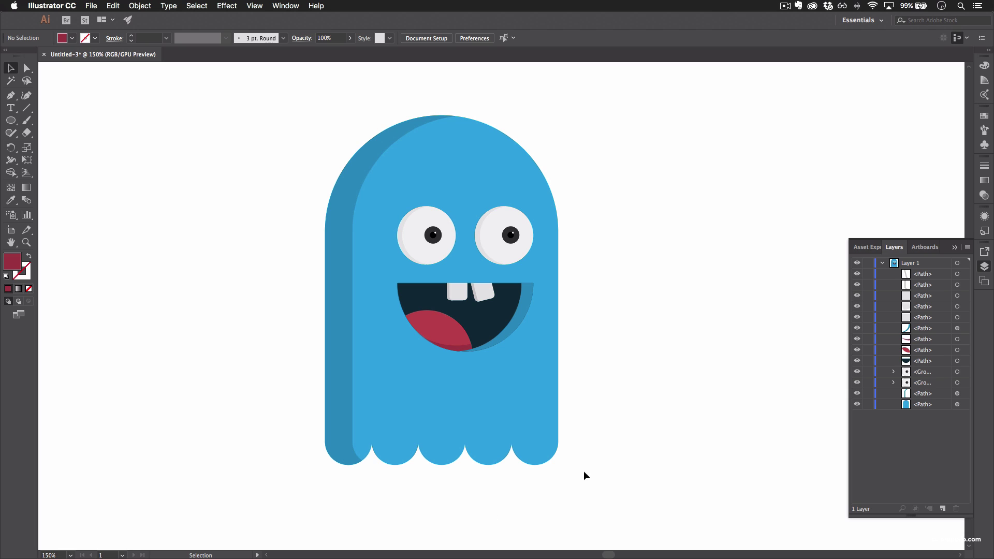
pyautogui.press('super')
pyautogui.press('super+minus')
pyautogui.press('super+minus')
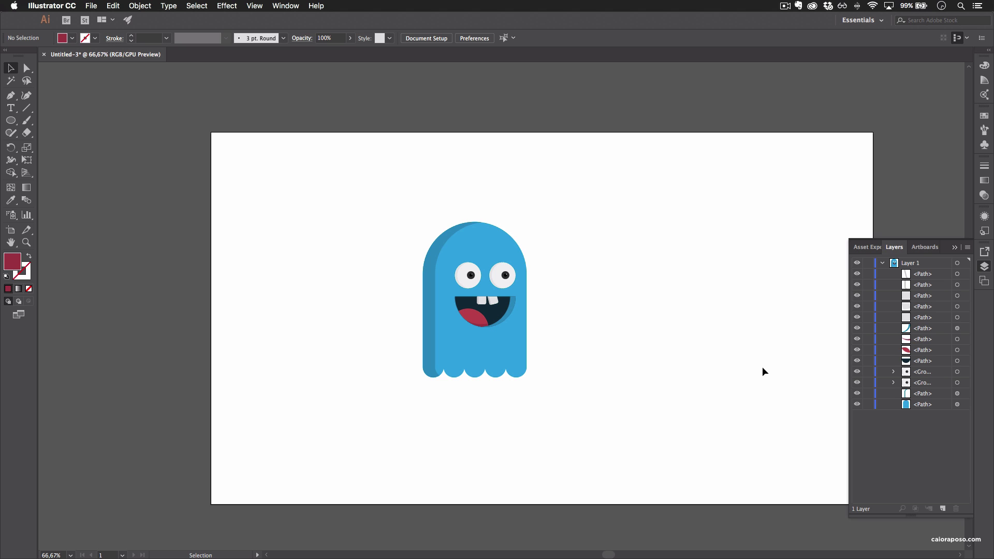
pyautogui.press('super+equal')
pyautogui.press('super+equal')
pyautogui.press('super+equal')
pyautogui.press('super+equal')
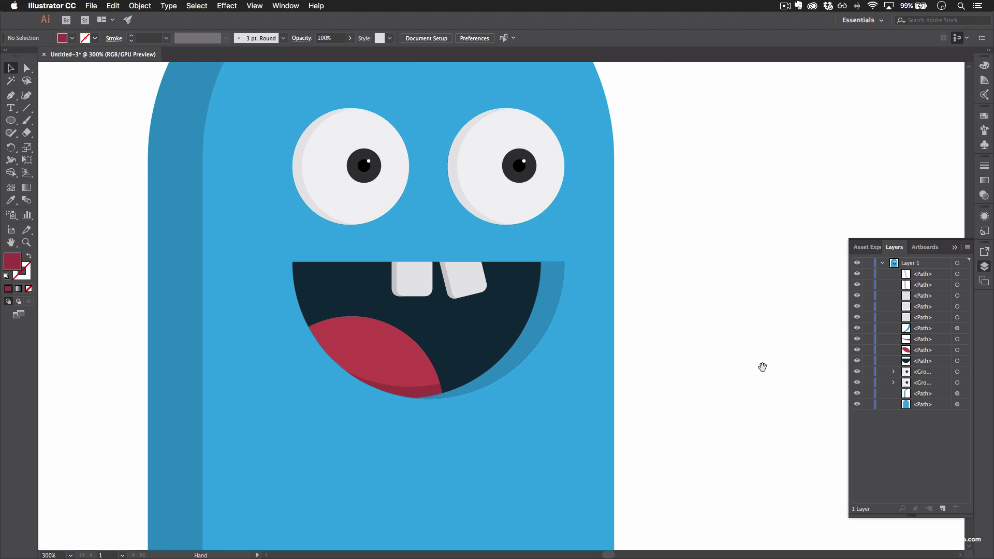
# - Try a new blue fill on the shadow along the ghost's side using the Color Picker
pyautogui.moveTo(315, 257); pyautogui.dragTo(391, 216)
pyautogui.click(253, 303)
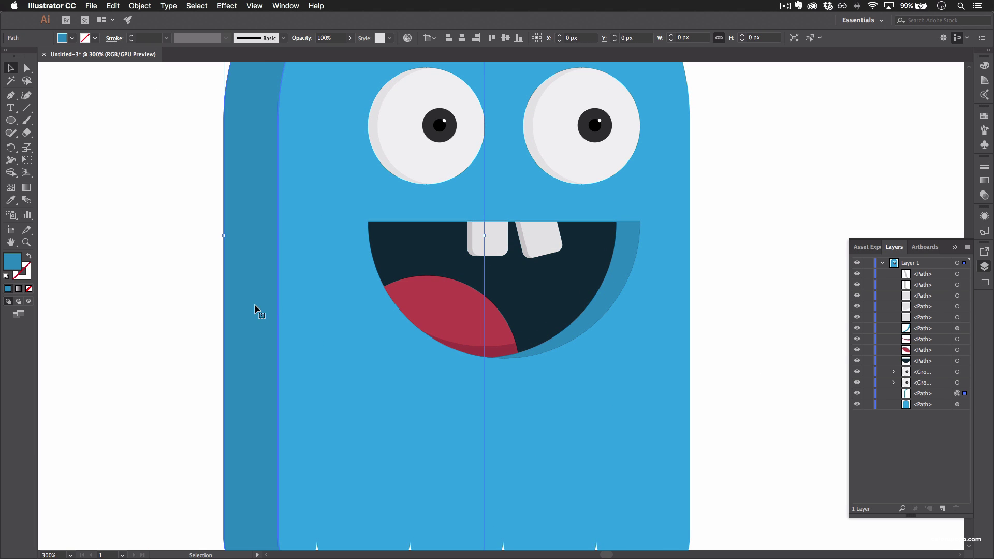
pyautogui.press('i')
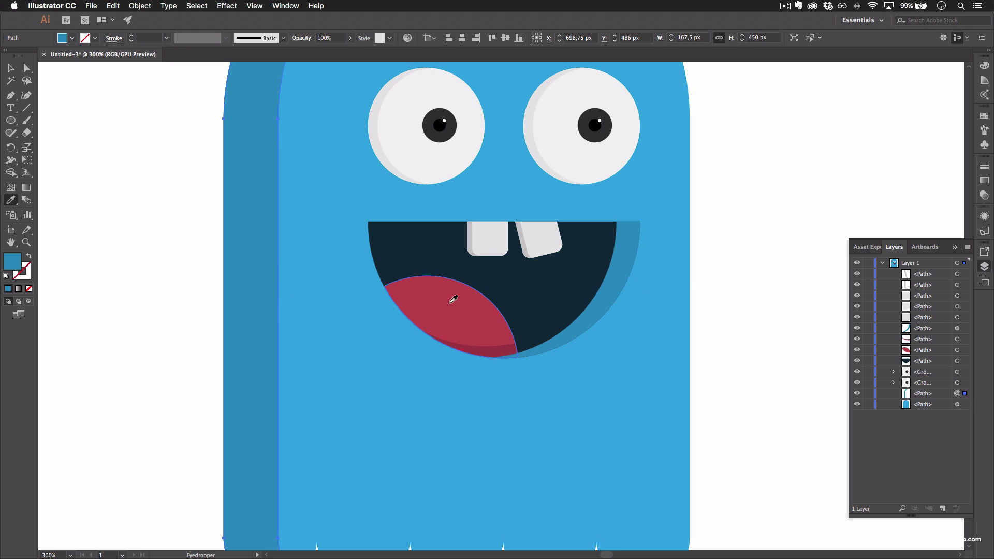
pyautogui.press('v')
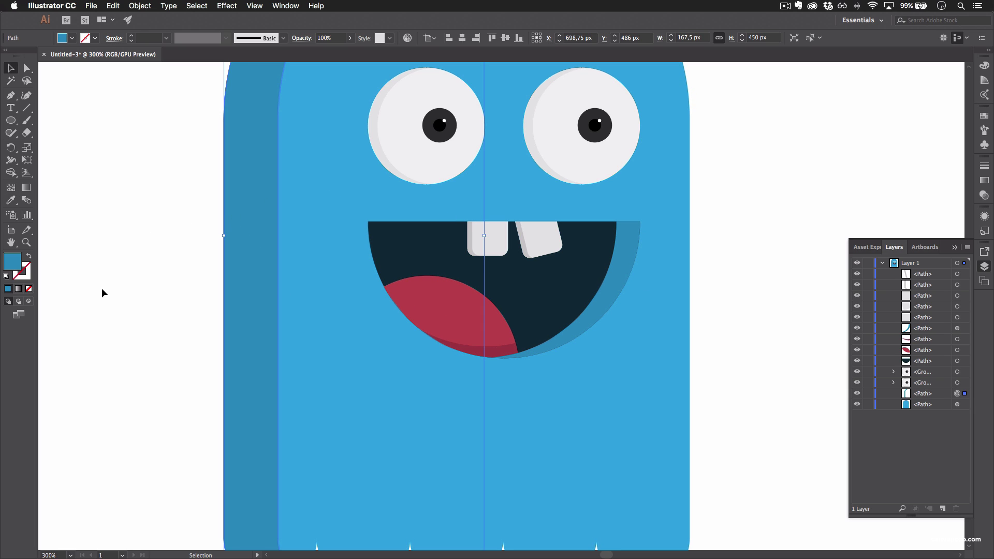
pyautogui.doubleClick(13, 264)
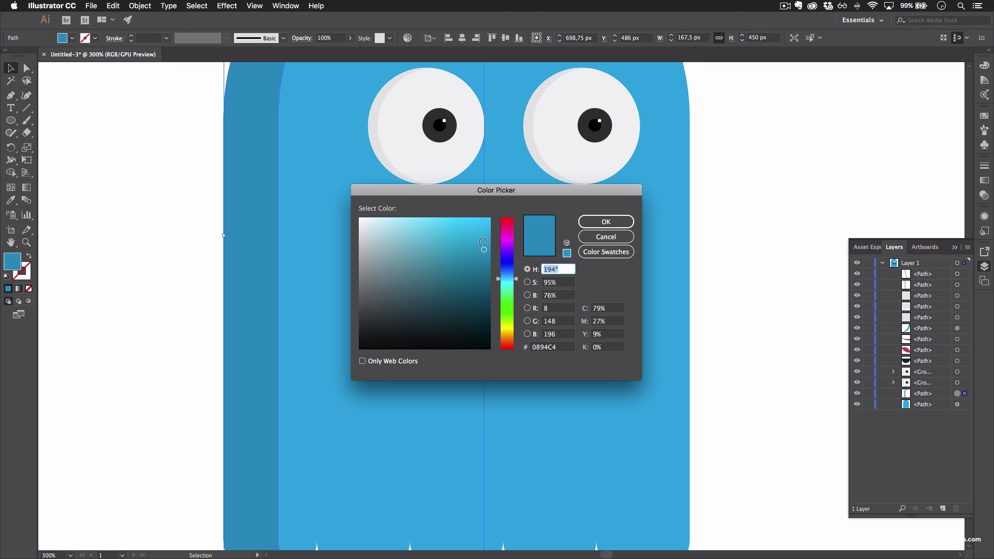
pyautogui.click(482, 240)
pyautogui.click(601, 221)
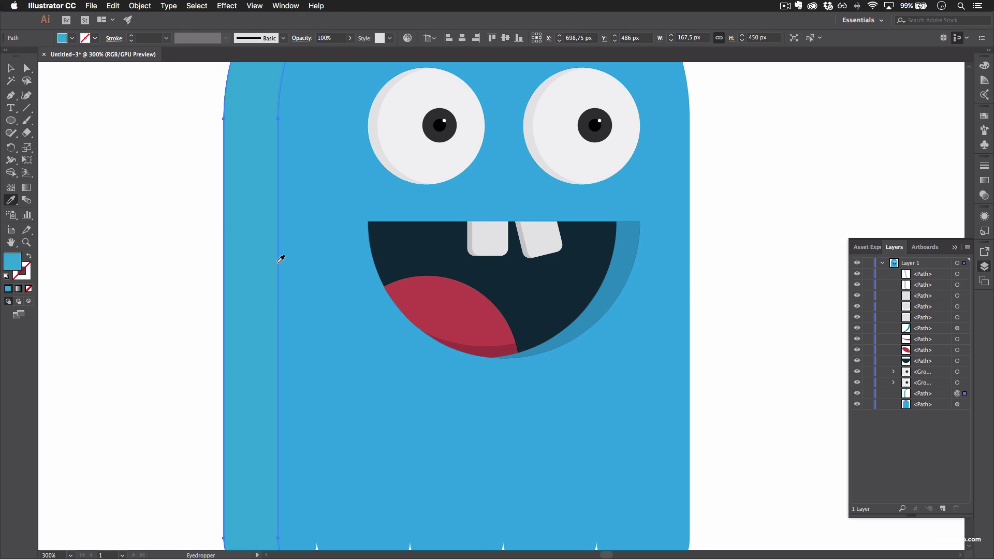
# - Try filling the body's side shadow with #2AABD8, starting from the body's sampled blue
pyautogui.press('i')
pyautogui.doubleClick(14, 264)
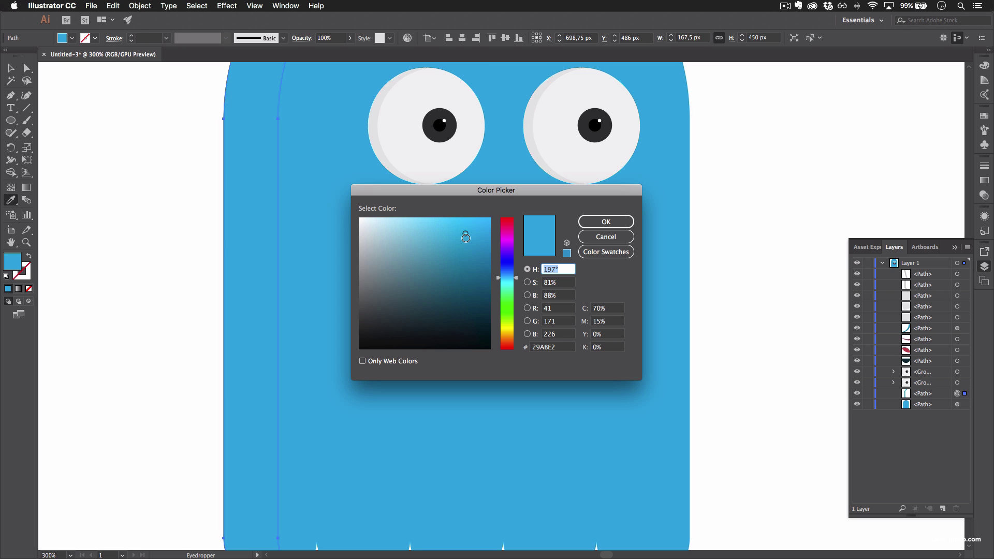
pyautogui.click(605, 221)
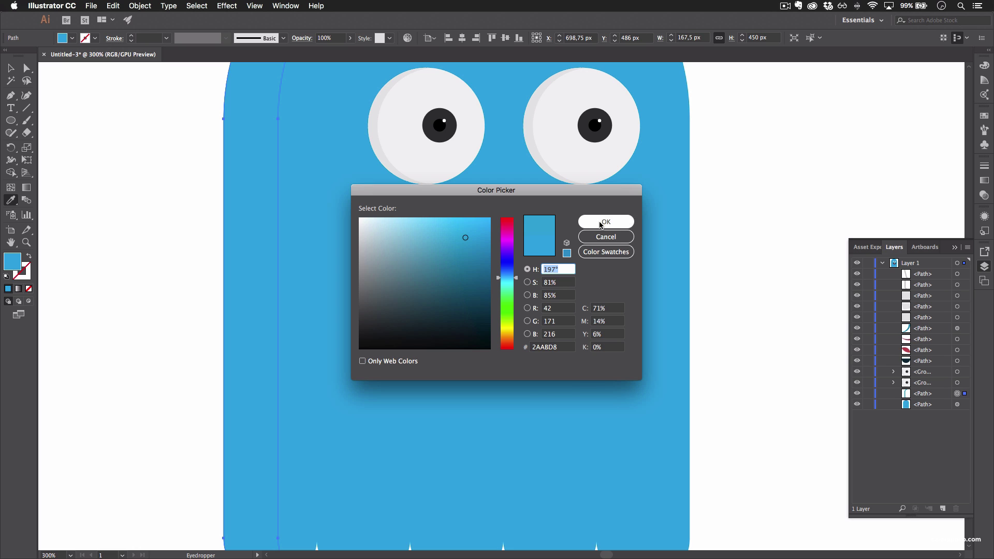
pyautogui.press('v')
pyautogui.click(719, 217)
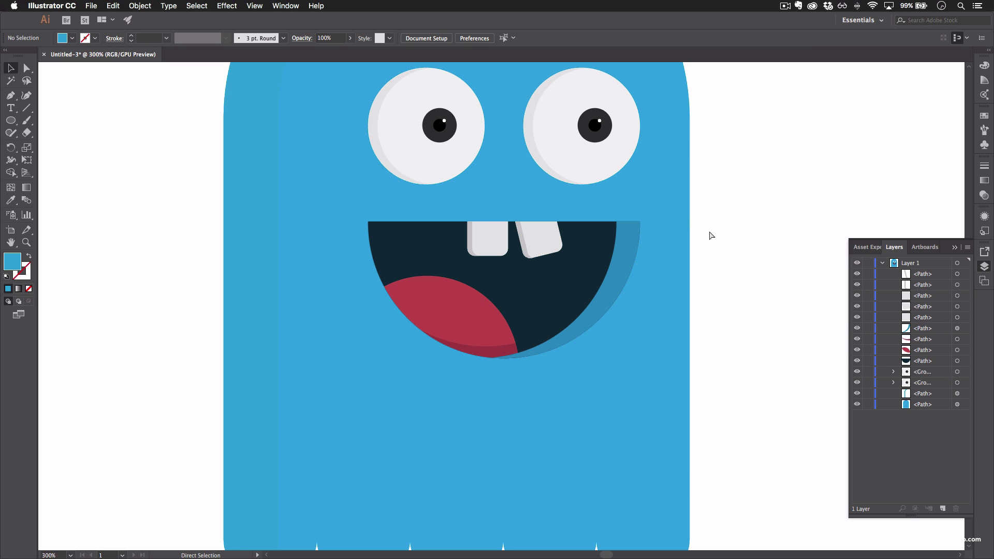
pyautogui.press('super+minus')
pyautogui.press('super+minus')
pyautogui.press('super+plus')
pyautogui.press('super+plus')
# - Fill the shadow along the ghost's side with the more saturated blue #00A2DB
pyautogui.click(333, 200)
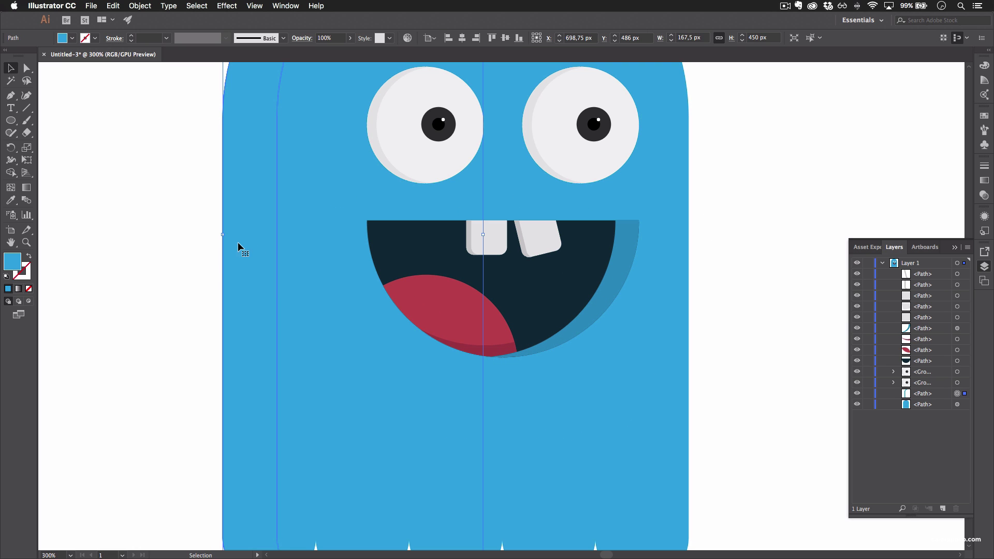
pyautogui.doubleClick(15, 266)
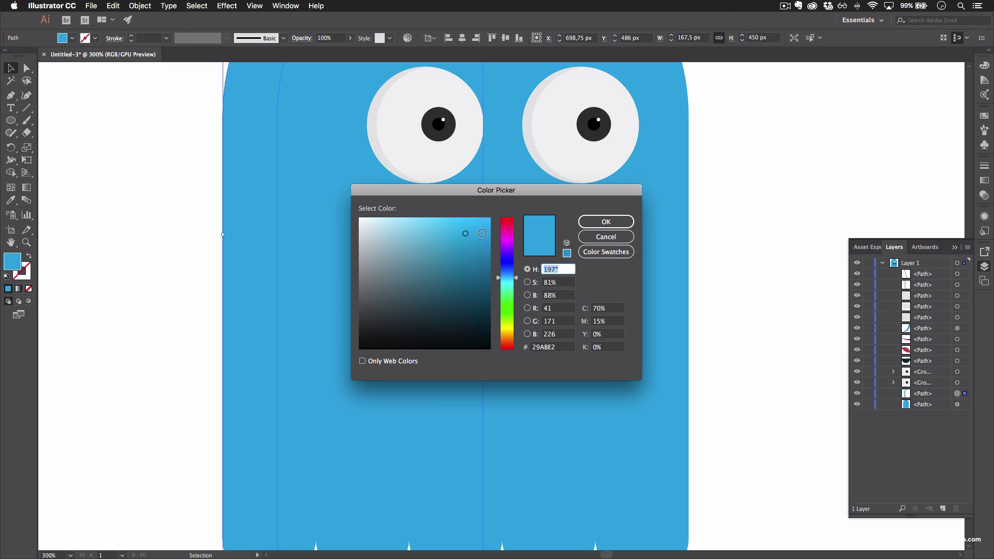
pyautogui.click(482, 233)
pyautogui.moveTo(486, 233); pyautogui.dragTo(490, 235)
pyautogui.click(605, 221)
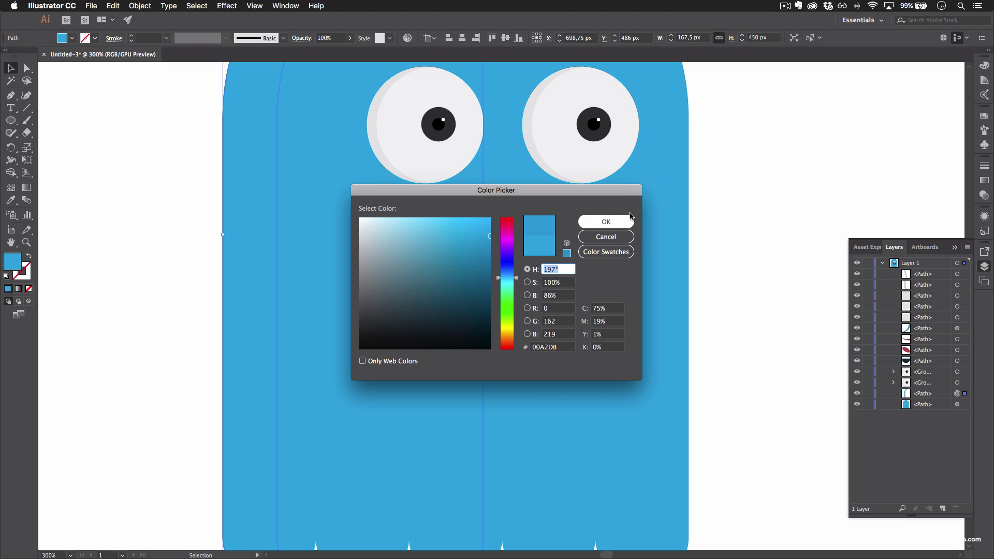
pyautogui.click(756, 342)
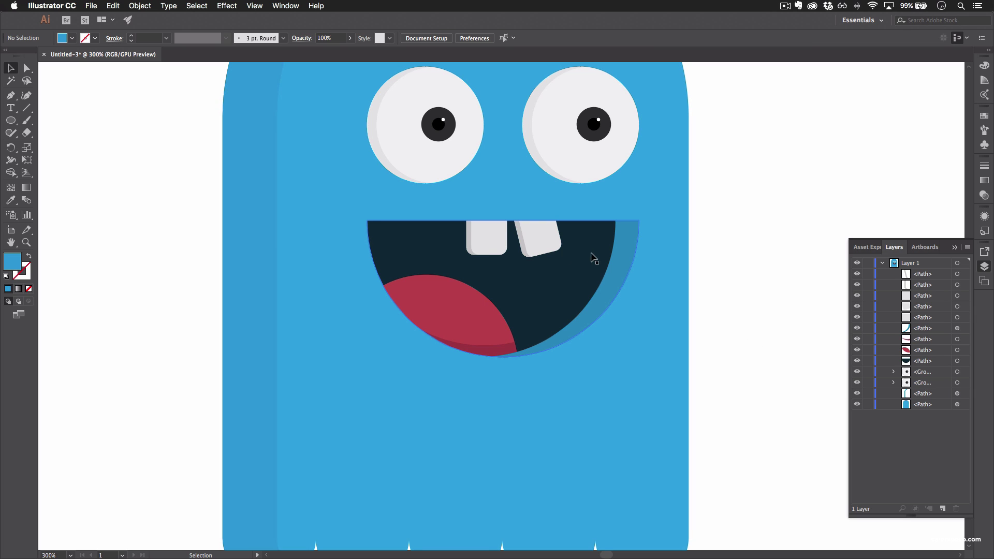
# - Try matching the mouth's blue shadow to the body's side shadow with the Eyedropper and compare it on the whole ghost
pyautogui.click(622, 254)
pyautogui.press('i')
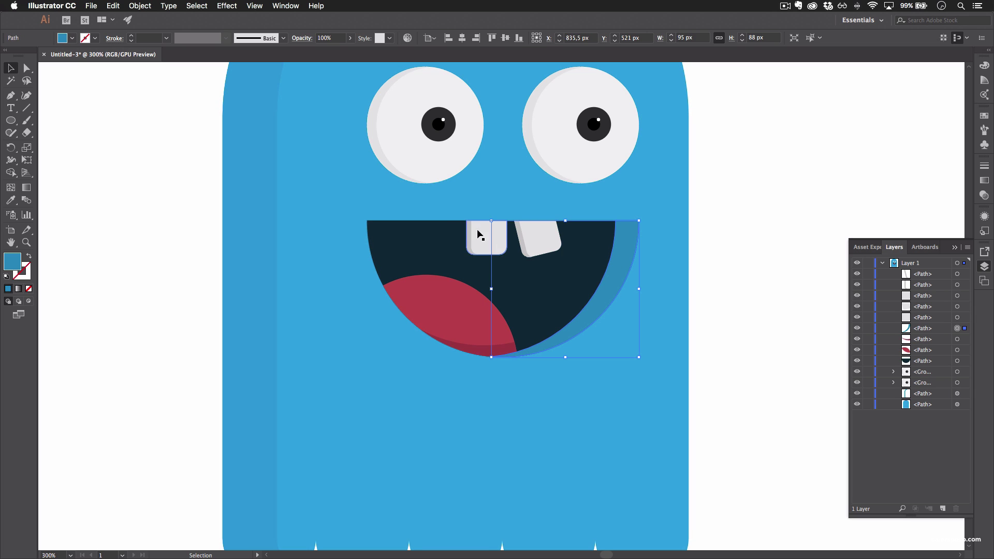
pyautogui.click(500, 219)
pyautogui.press('v')
pyautogui.click(741, 206)
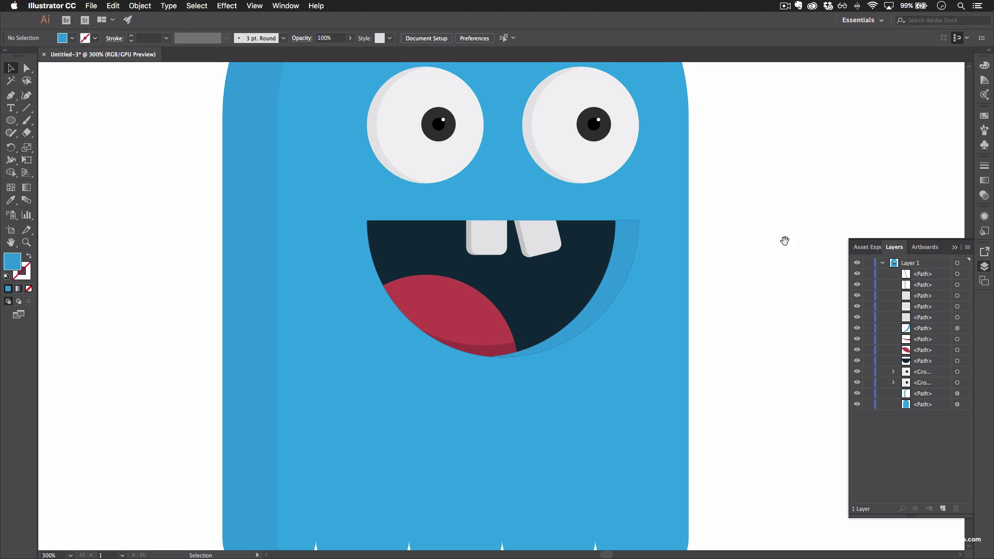
pyautogui.moveTo(783, 240); pyautogui.dragTo(750, 281)
pyautogui.press('super+minus')
pyautogui.press('super+minus')
pyautogui.press('super+minus')
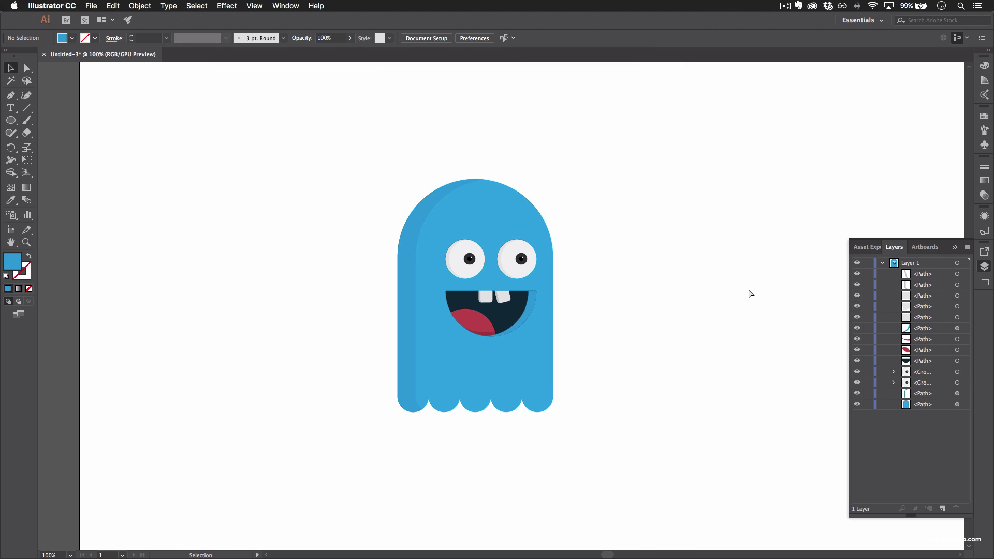
pyautogui.press('super+equal')
pyautogui.press('super+equal')
# - Undo the fill change on the mouth's blue shadow
pyautogui.press('super+z')
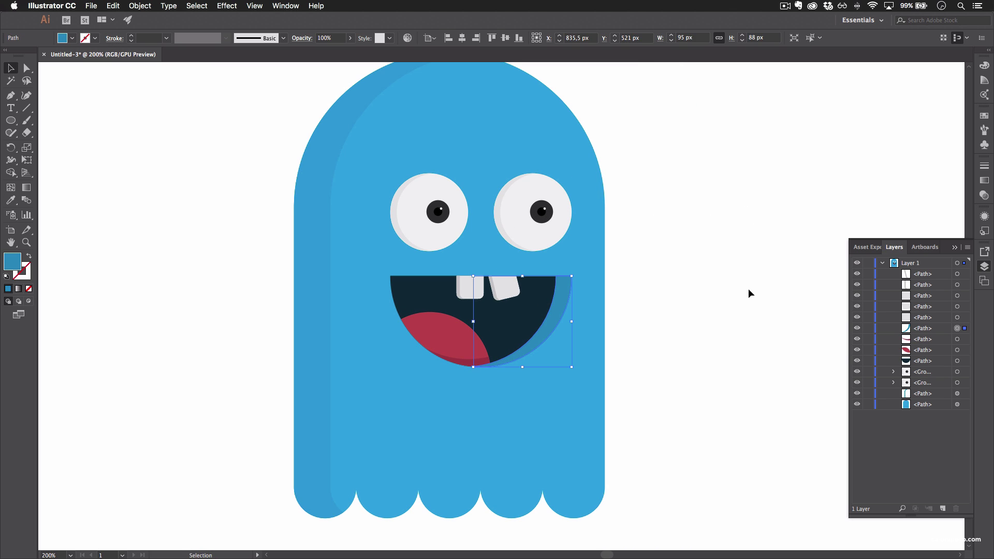
pyautogui.click(678, 249)
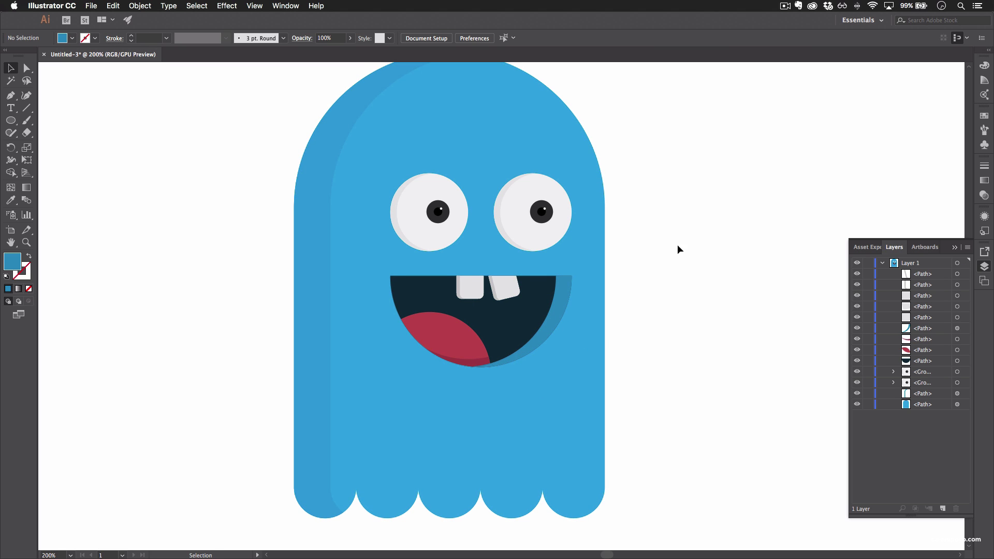
pyautogui.moveTo(678, 248)
pyautogui.mouseDown()
pyautogui.moveTo(685, 222)
pyautogui.moveTo(657, 268)
pyautogui.mouseUp()
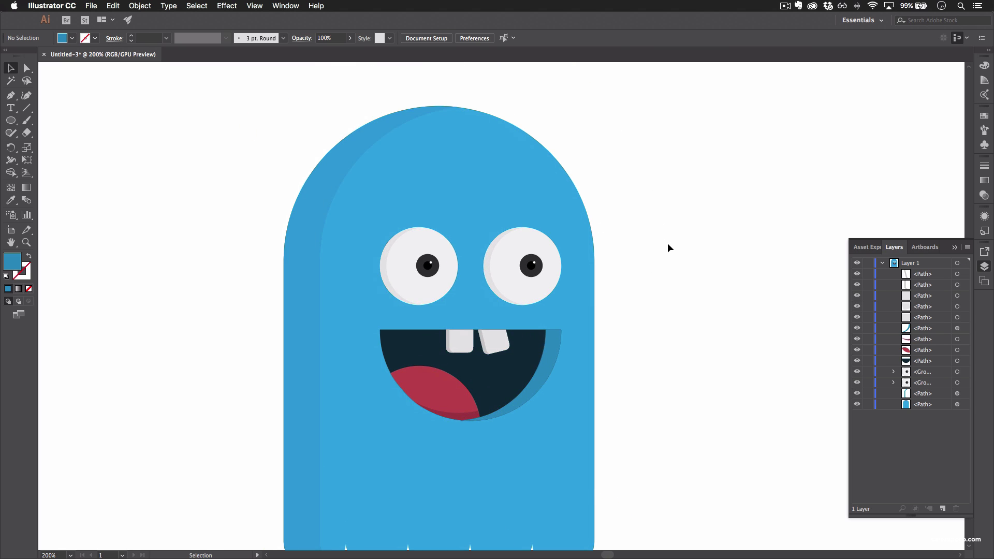
pyautogui.press('super+minus')
pyautogui.press('super+minus')
pyautogui.press('super+minus')
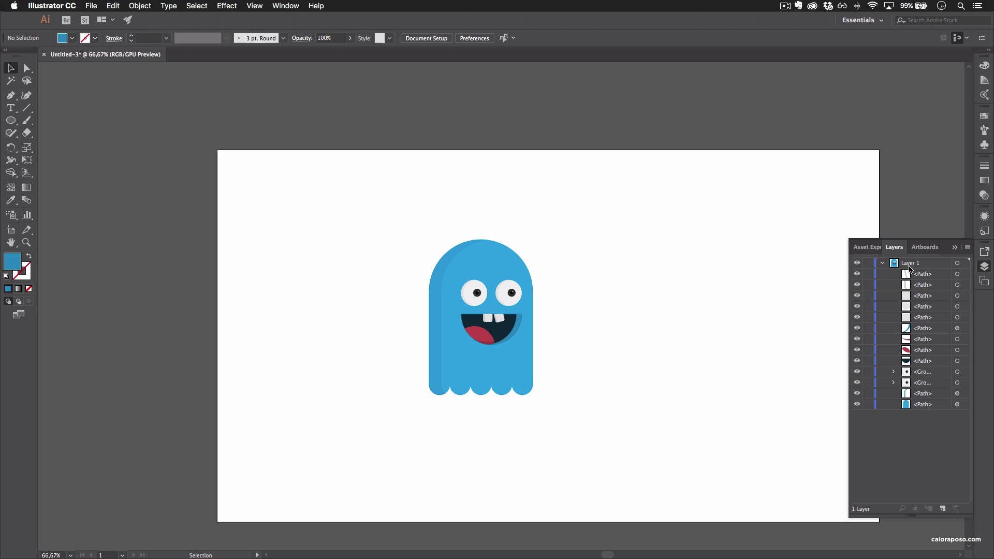
# - Collapse the ghost's layer and rename it Fantasma
pyautogui.click(883, 264)
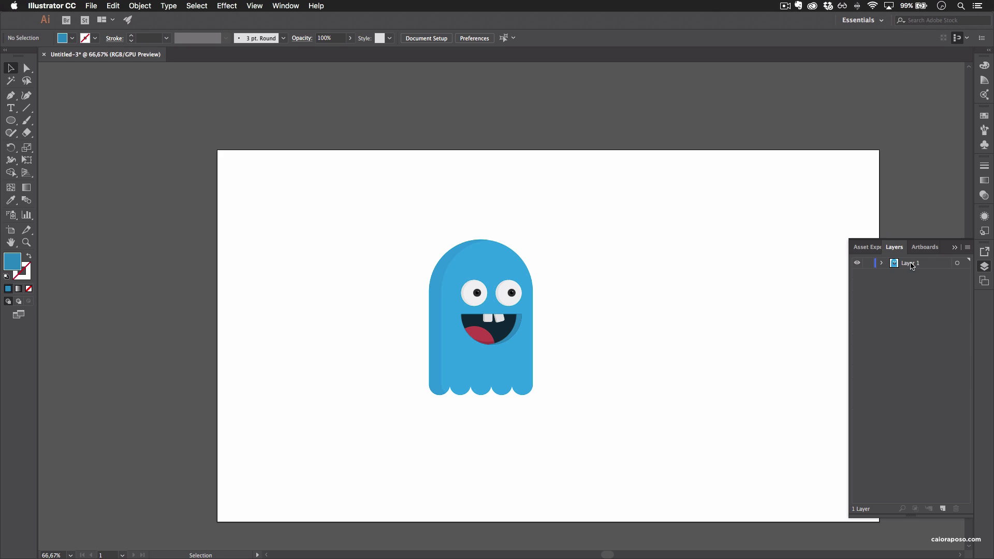
pyautogui.doubleClick(911, 263)
pyautogui.write('Fantasma')
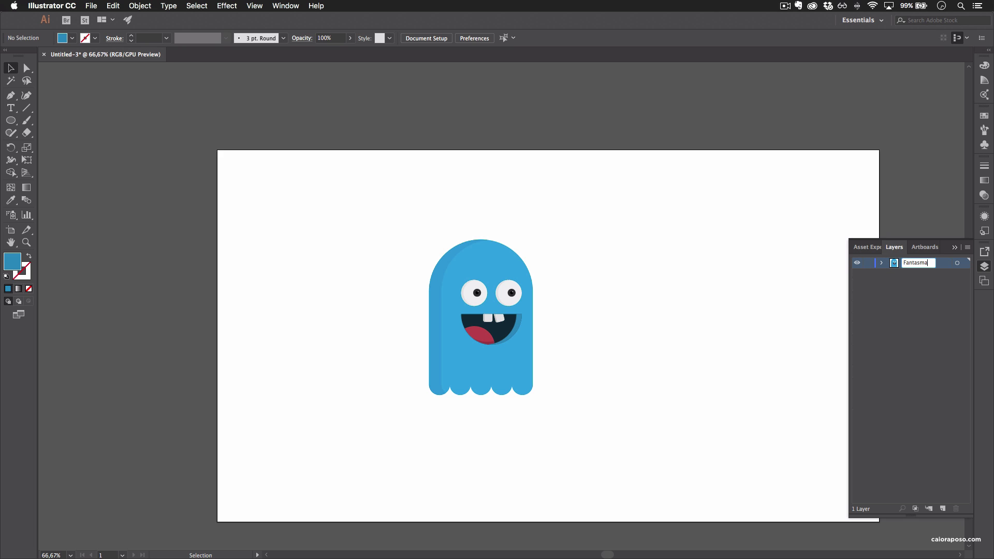
pyautogui.press('Return')
# - Add a new layer and place it beneath the Fantasma layer
pyautogui.click(942, 508)
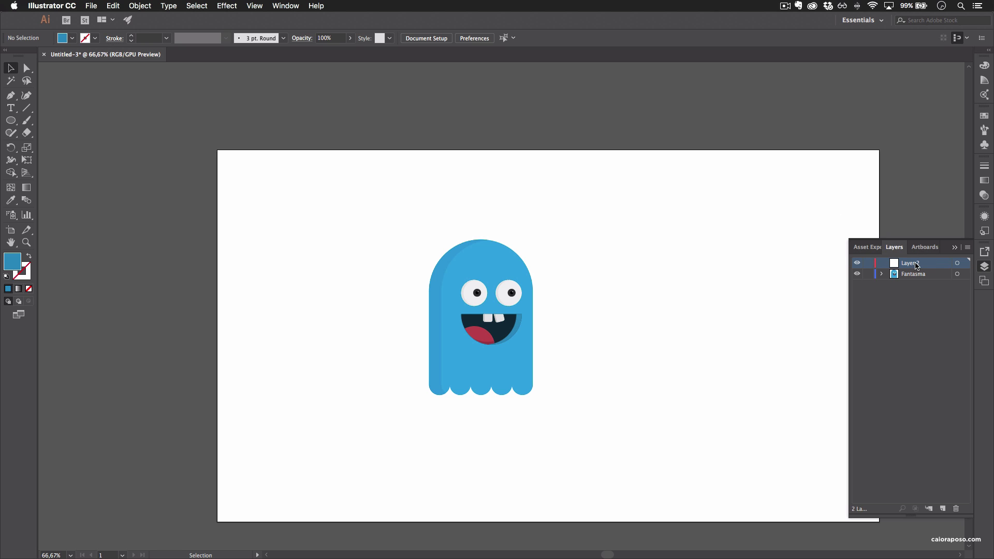
pyautogui.moveTo(916, 266); pyautogui.dragTo(923, 285)
pyautogui.doubleClick(909, 273)
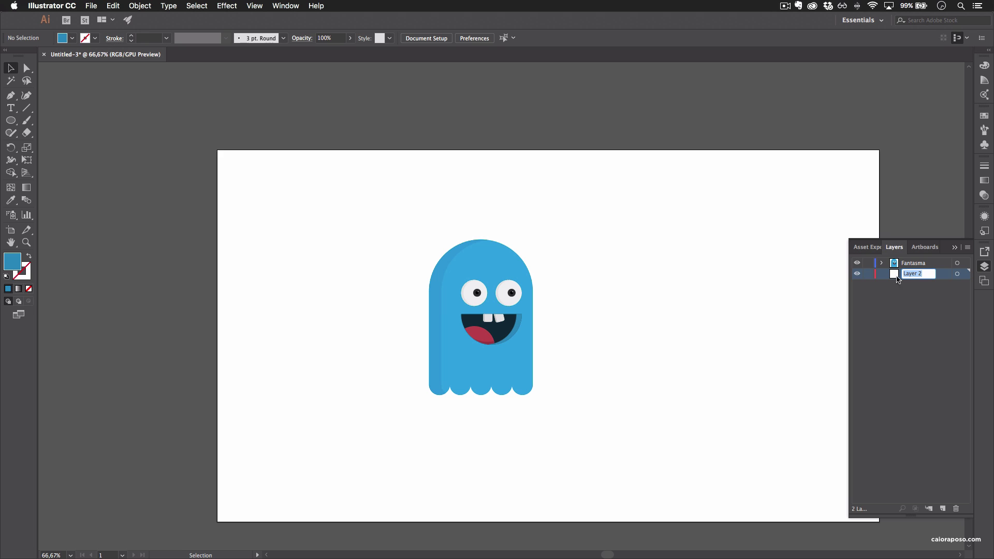
pyautogui.press('Return')
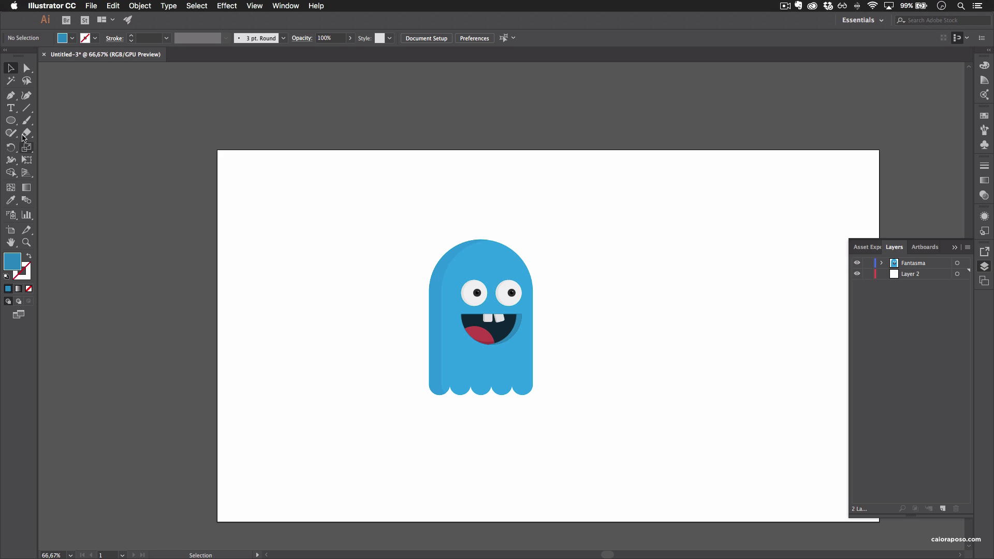
# - Draw a rectangle about 591 px tall across the lower part of the artboard, stretched to its full 1920 px width
pyautogui.moveTo(9, 124); pyautogui.dragTo(57, 121)
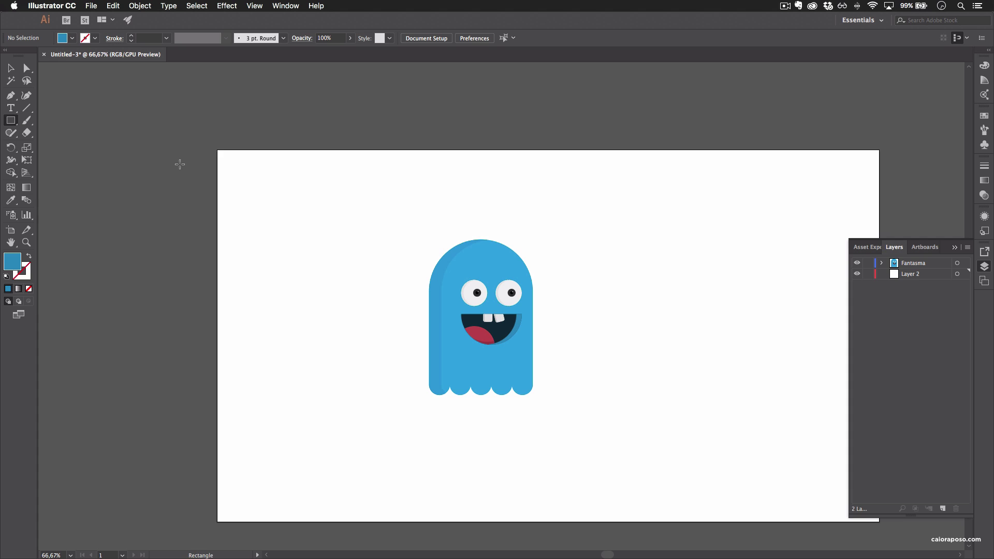
pyautogui.press('super+minus')
pyautogui.scroll(-3, 357, 261)
pyautogui.hscroll(2, 357, 262)
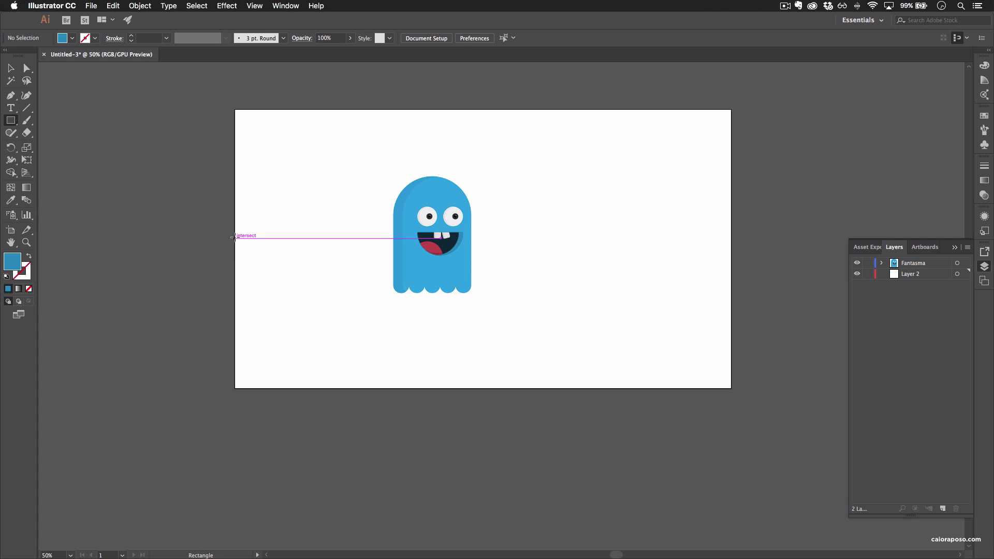
pyautogui.moveTo(238, 236); pyautogui.dragTo(733, 390)
pyautogui.press('v')
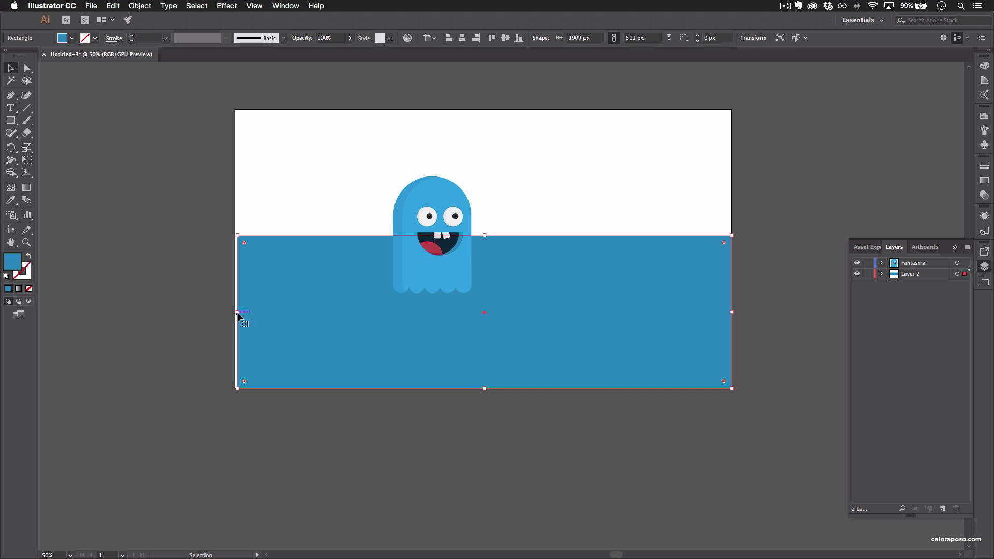
pyautogui.moveTo(237, 312); pyautogui.dragTo(235, 312)
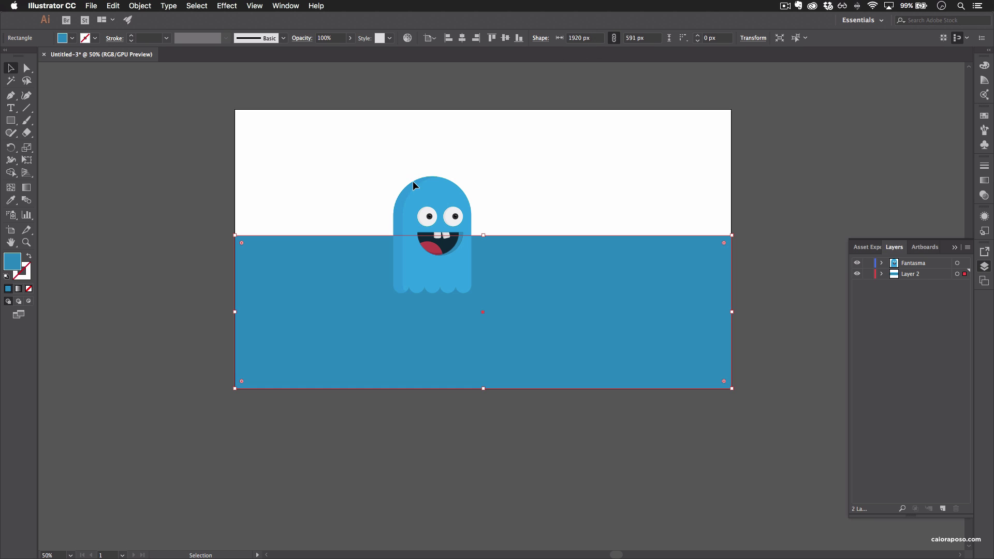
# - Lower the background rectangle's upper edge to reduce its height to about 542 px
pyautogui.click(448, 468)
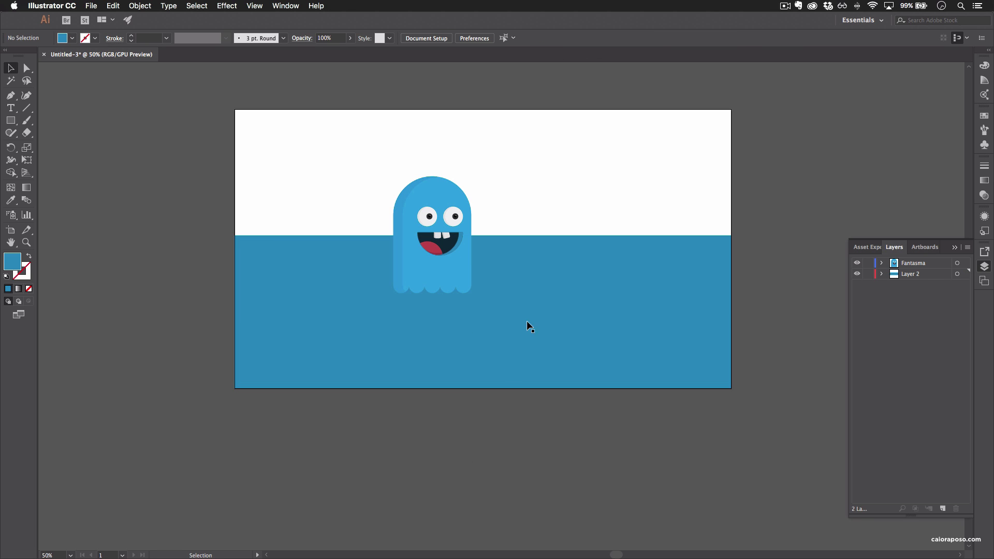
pyautogui.click(571, 245)
pyautogui.moveTo(485, 235); pyautogui.dragTo(557, 251)
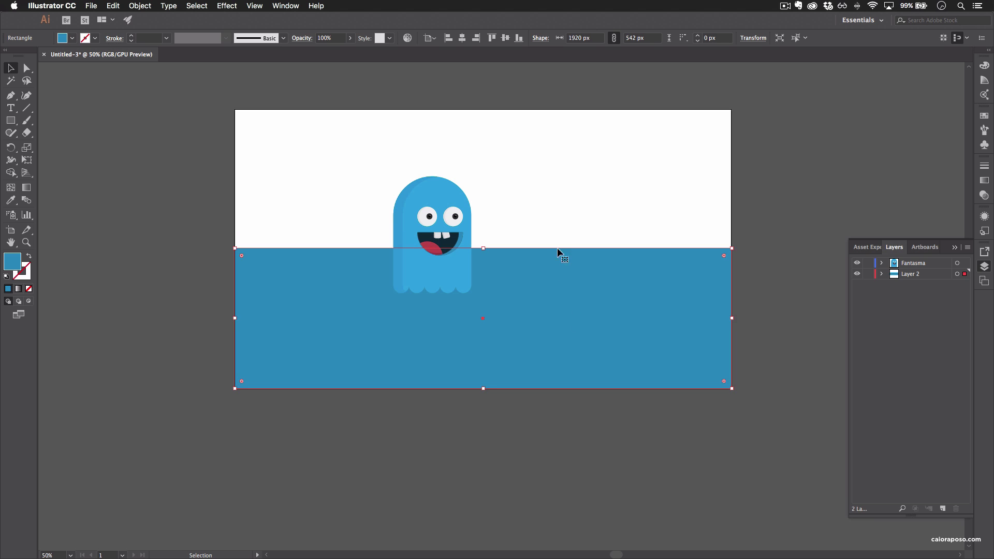
# - Duplicate the rectangle over the upper part of the artboard and fit its edges, making it about 538 px tall
pyautogui.moveTo(558, 318); pyautogui.dragTo(561, 179)
pyautogui.moveTo(484, 109); pyautogui.dragTo(492, 109)
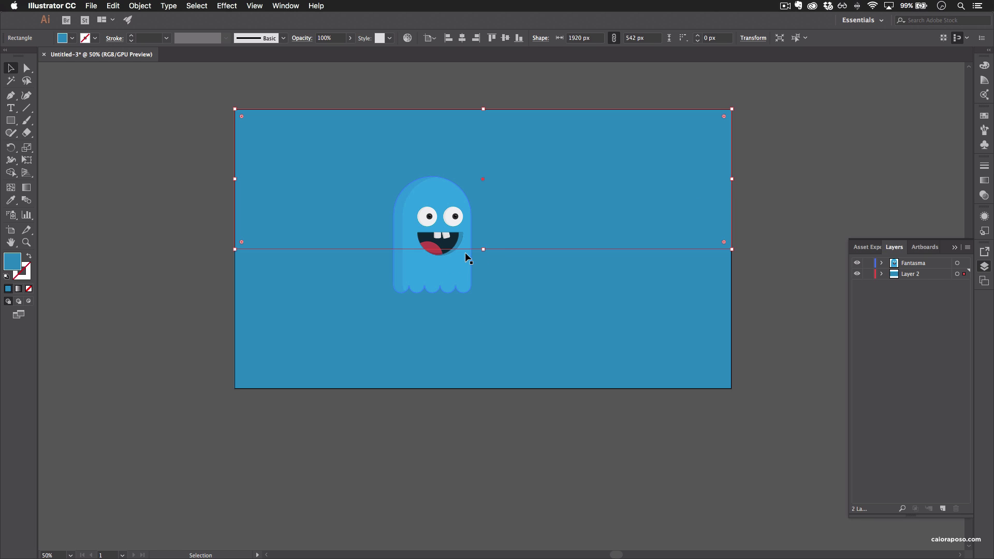
pyautogui.moveTo(483, 248)
pyautogui.mouseDown()
pyautogui.moveTo(483, 233)
pyautogui.moveTo(483, 249)
pyautogui.mouseUp()
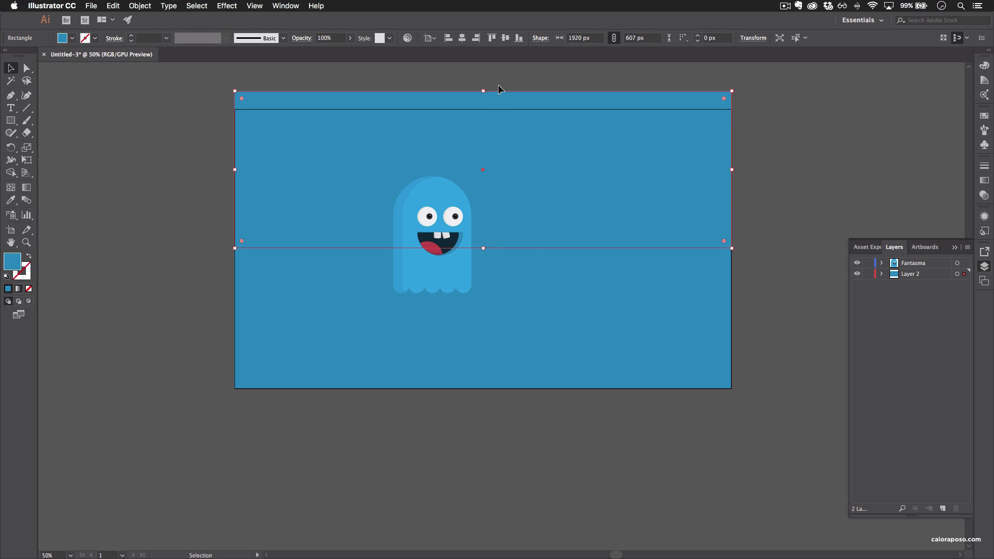
pyautogui.moveTo(483, 91); pyautogui.dragTo(483, 109)
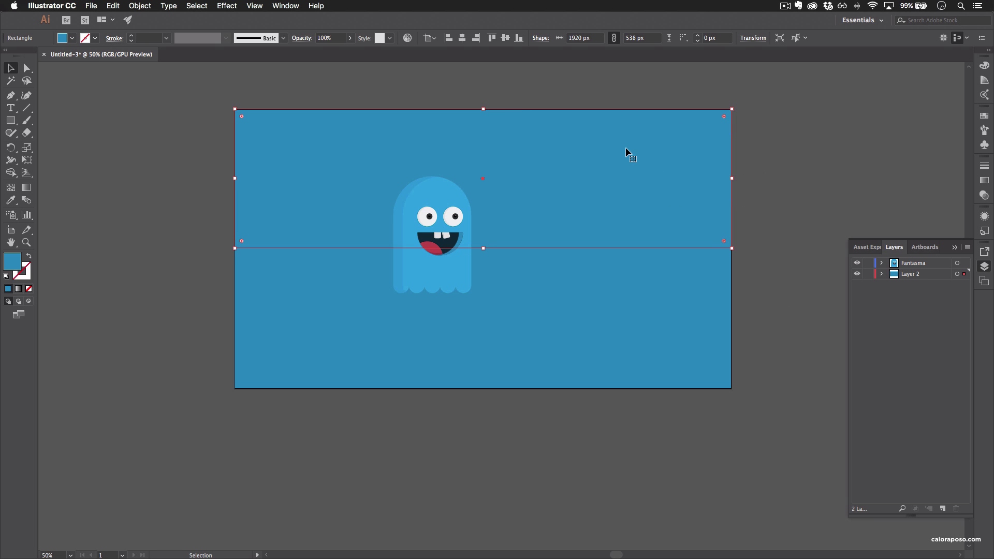
# - Fill the upper background rectangle with the mouth's dark navy using the Eyedropper
pyautogui.press('i')
pyautogui.click(451, 240)
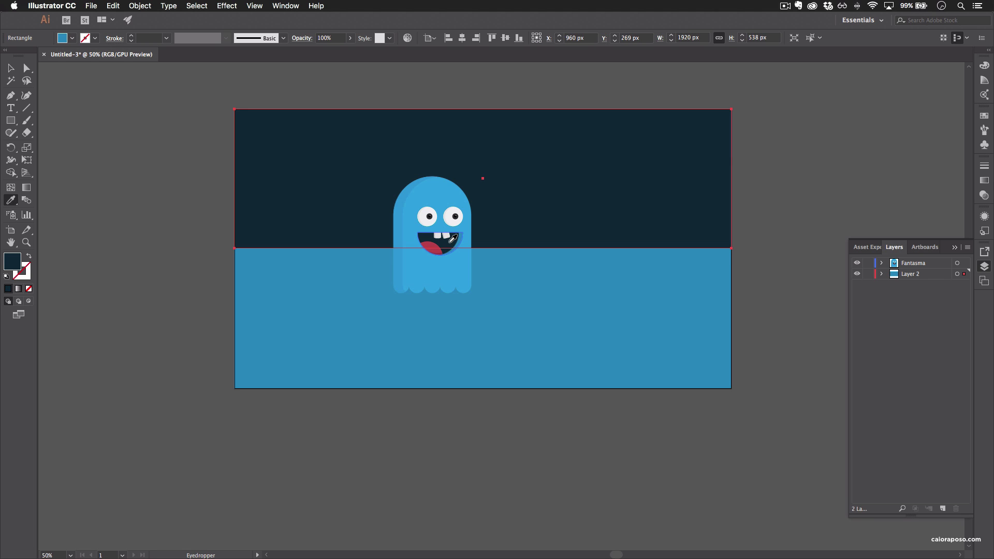
pyautogui.press('v')
pyautogui.click(785, 174)
# - Fill the lower background rectangle with the light grey swatch R=230 G=230 B=230
pyautogui.click(646, 321)
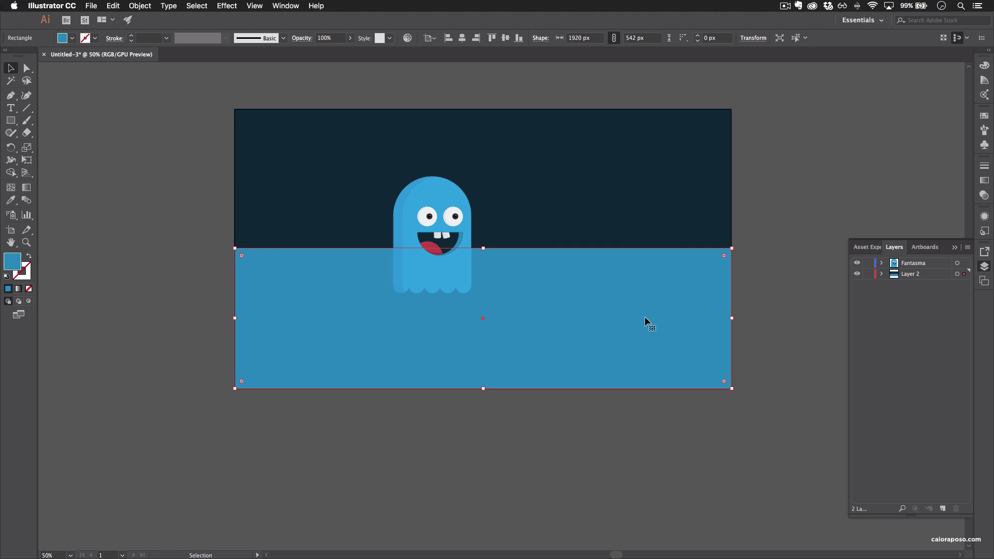
pyautogui.click(72, 38)
pyautogui.click(72, 86)
pyautogui.doubleClick(72, 86)
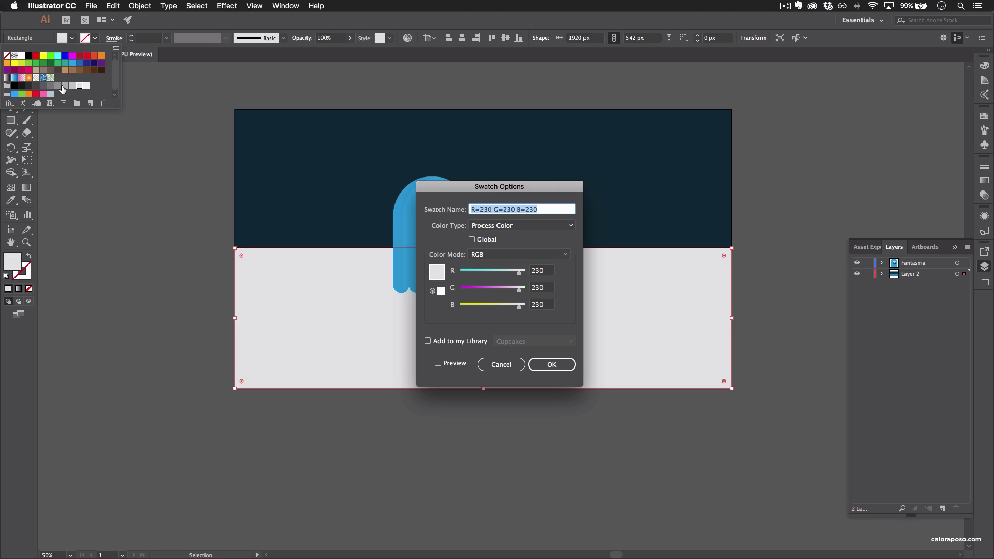
pyautogui.click(506, 364)
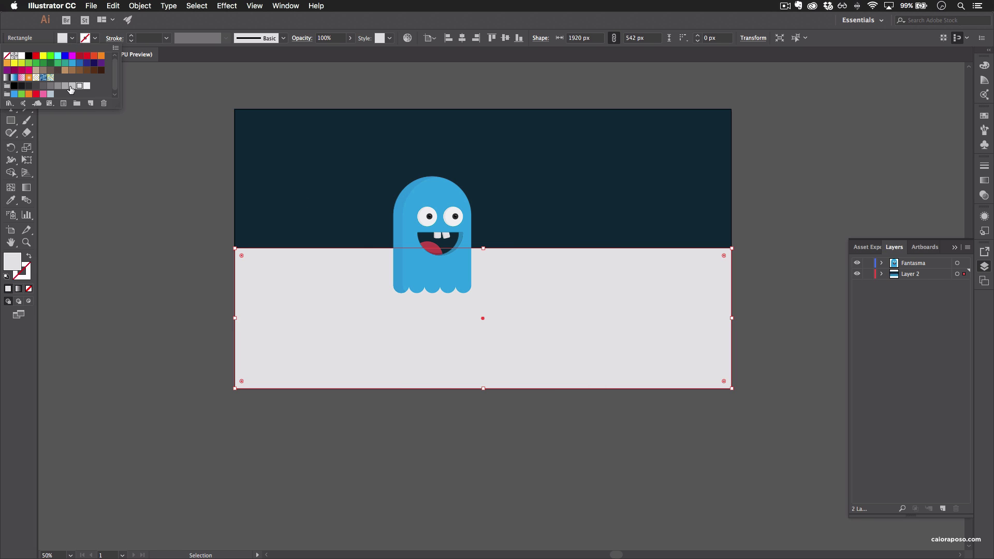
pyautogui.click(62, 87)
pyautogui.click(72, 86)
pyautogui.click(159, 227)
pyautogui.click(160, 228)
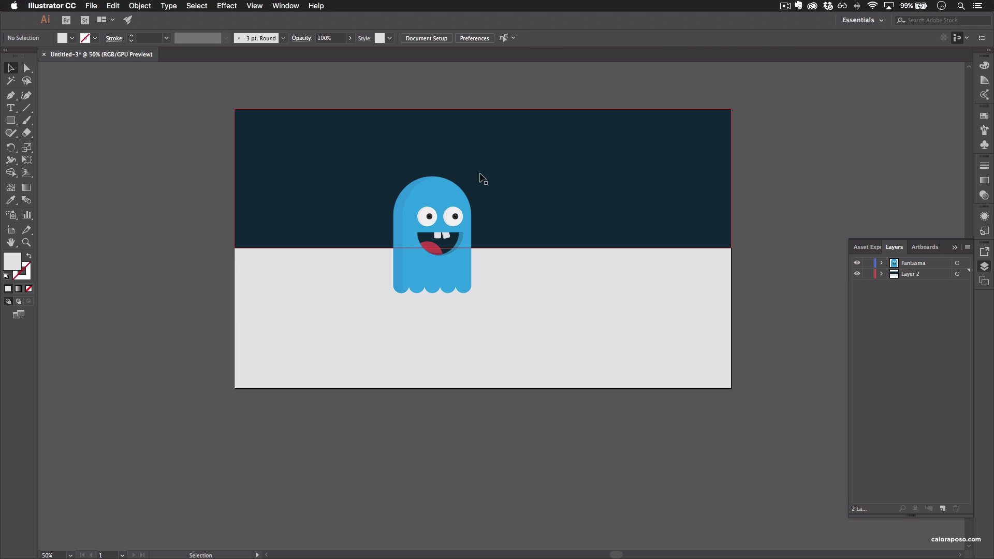
pyautogui.click(444, 202)
pyautogui.moveTo(427, 196); pyautogui.dragTo(426, 211)
pyautogui.press('a')
pyautogui.hotkey('ctrl', 'z')
pyautogui.press('v')
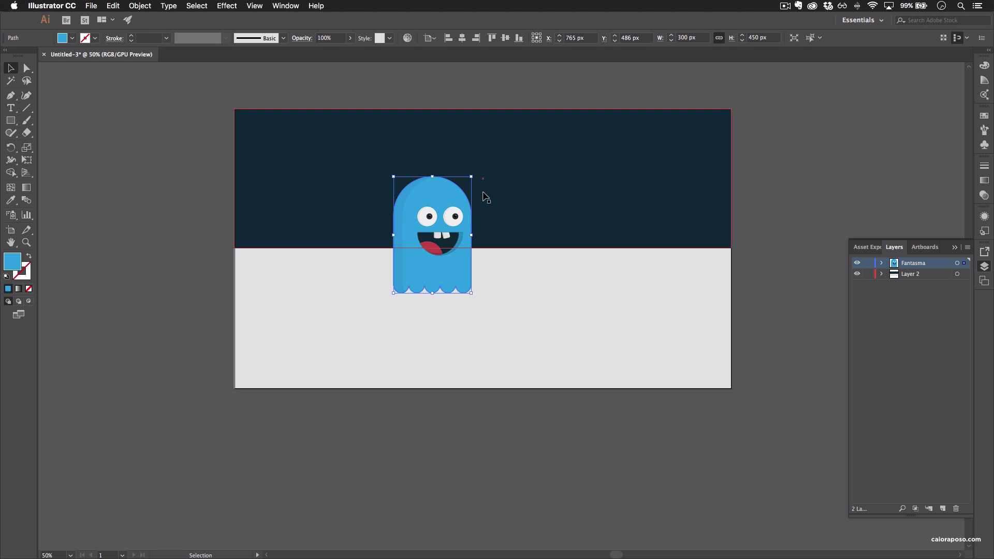
# - Select everything on the Fantasma layer and shift the whole ghost slightly right and down on the artboard
pyautogui.click(882, 264)
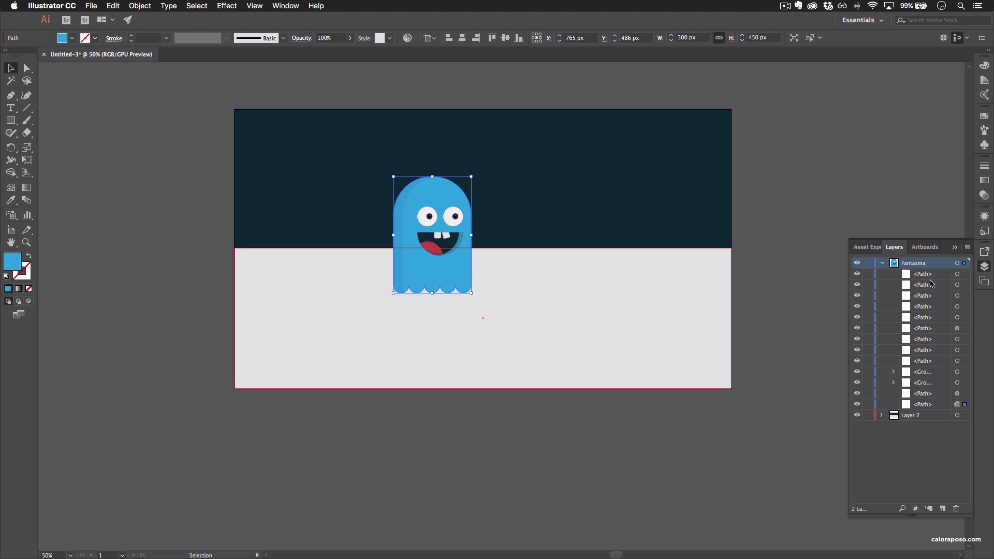
pyautogui.click(957, 264)
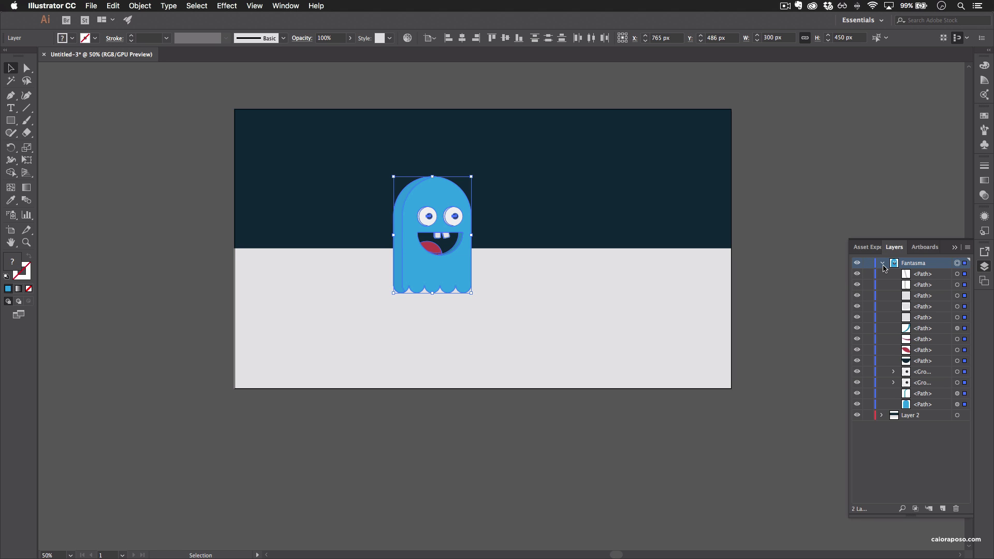
pyautogui.click(882, 264)
pyautogui.moveTo(437, 197); pyautogui.dragTo(453, 210)
pyautogui.click(546, 426)
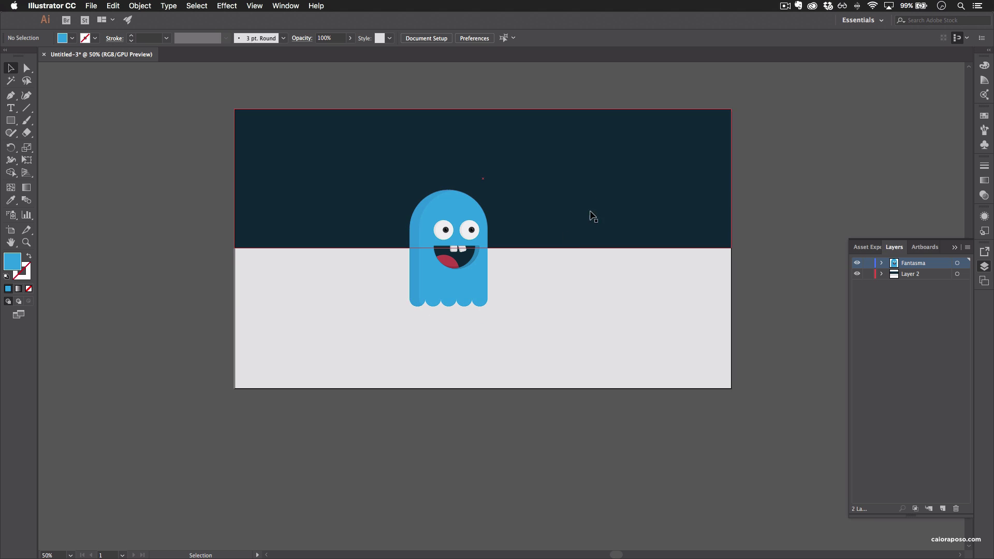
# - Draw a horizontal line 300 px long level with the ghost's lower edge, extending out from its left side
pyautogui.press('super+1')
pyautogui.hscroll(-6, 567, 240)
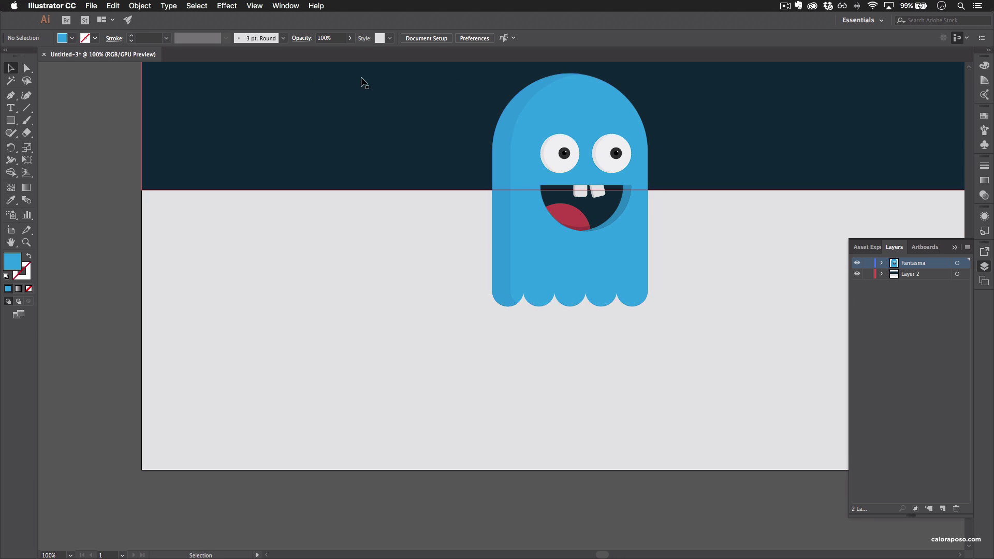
pyautogui.hscroll(-3, 302, 263)
pyautogui.scroll(2, 302, 262)
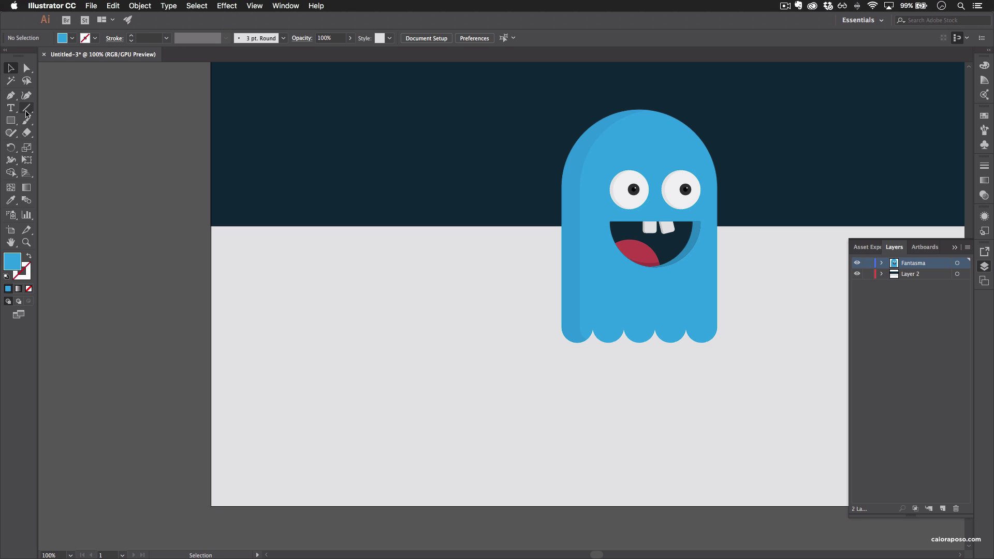
pyautogui.moveTo(27, 108); pyautogui.dragTo(65, 113)
pyautogui.moveTo(580, 185)
pyautogui.mouseDown()
pyautogui.moveTo(581, 339)
pyautogui.moveTo(432, 342)
pyautogui.mouseUp()
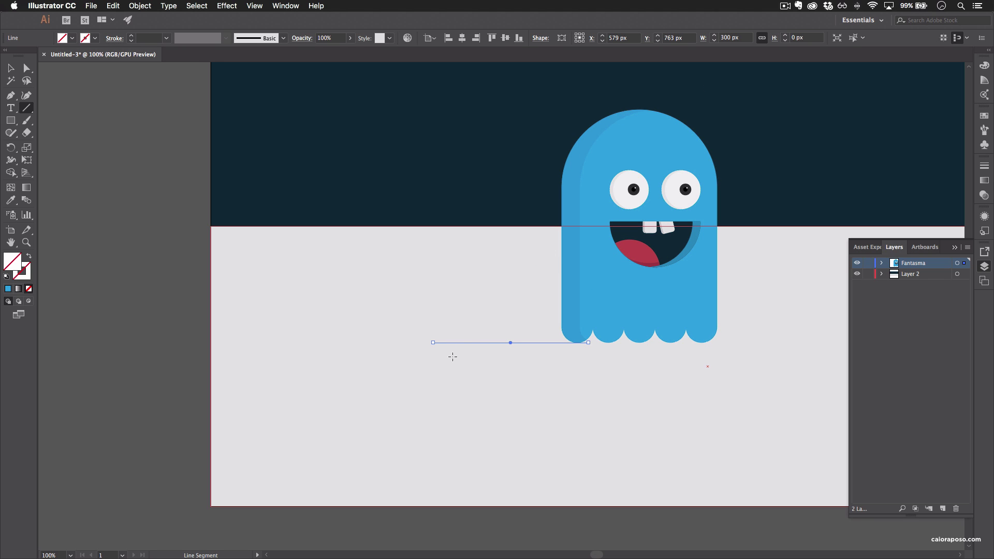
# - Give the line a mid-grey 2 pt stroke with the width profile that tapers at both ends
pyautogui.click(95, 39)
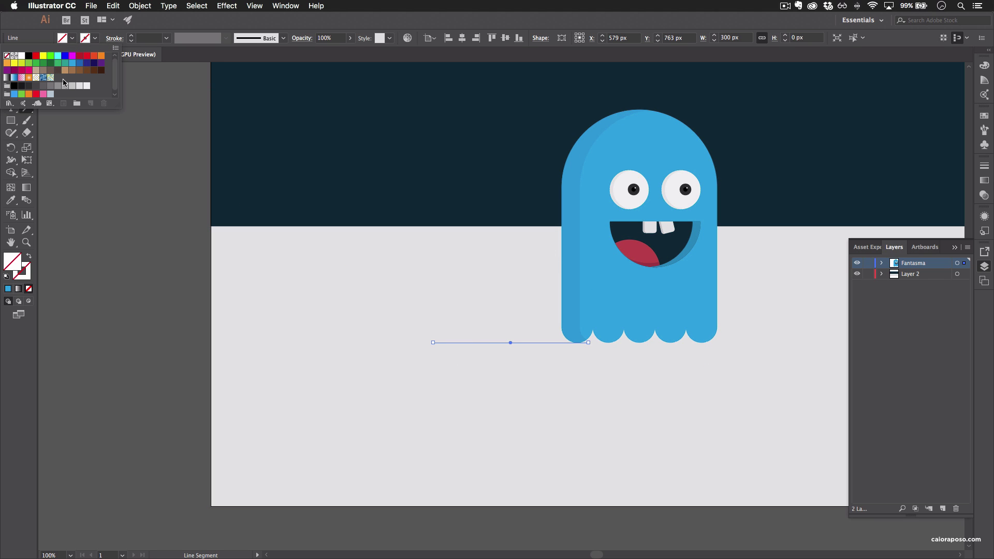
pyautogui.click(65, 85)
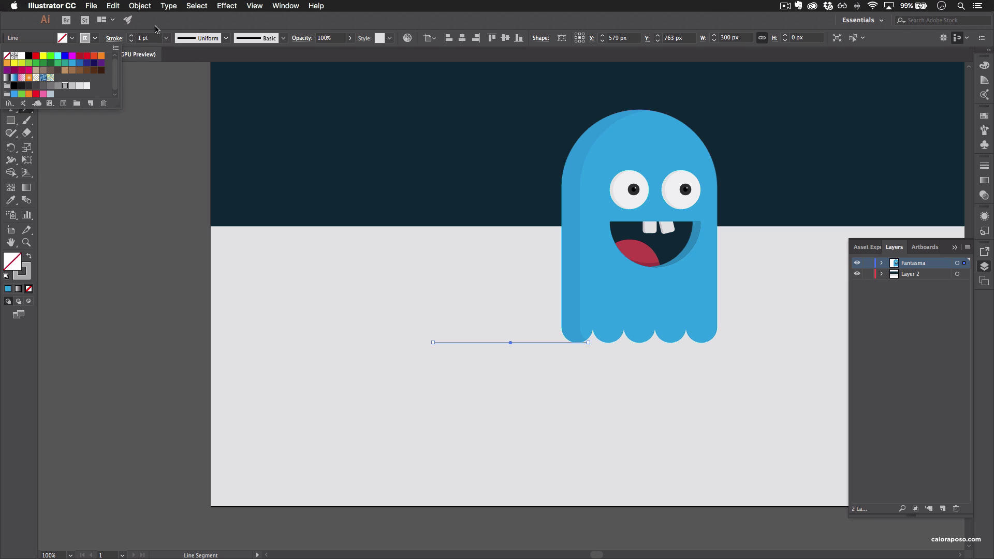
pyautogui.click(131, 35)
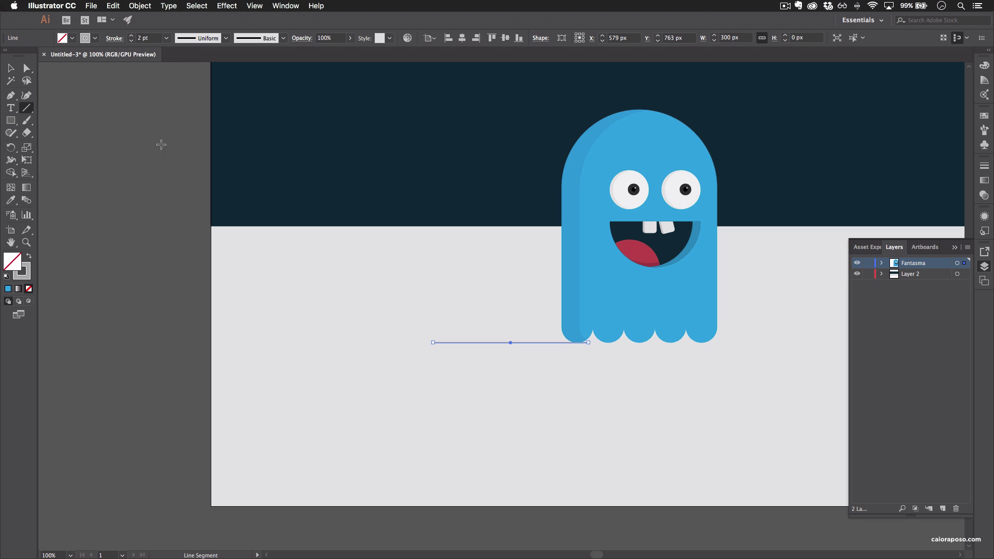
pyautogui.click(226, 38)
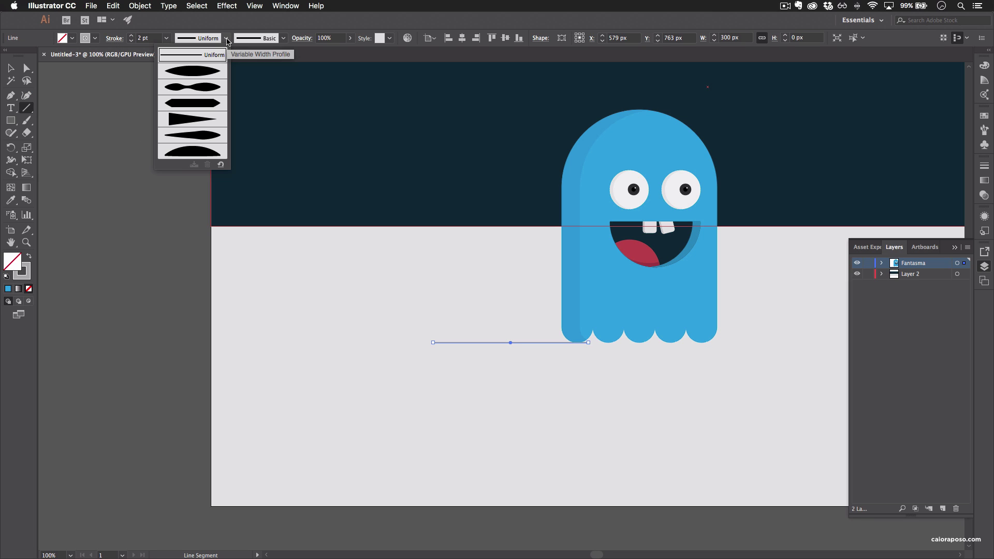
pyautogui.click(206, 72)
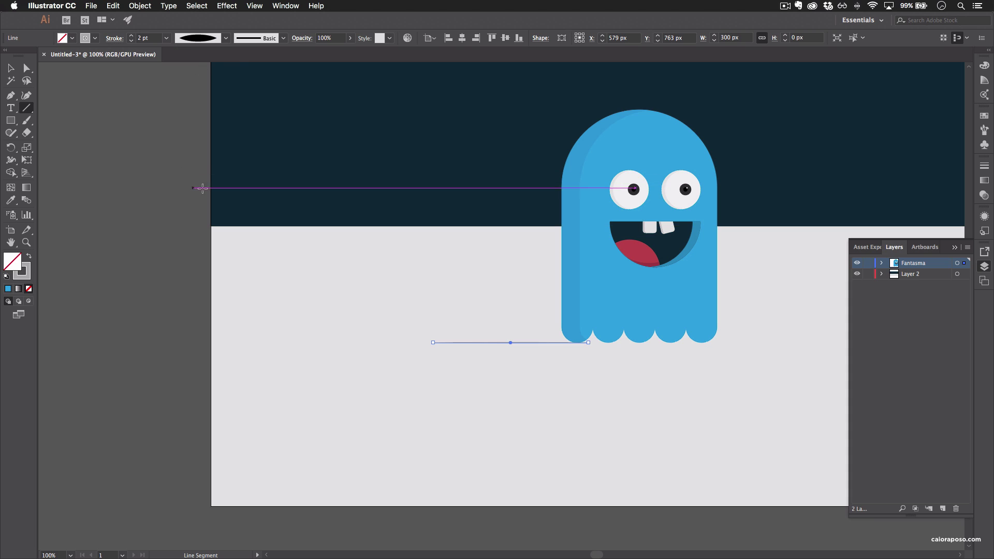
pyautogui.press('v')
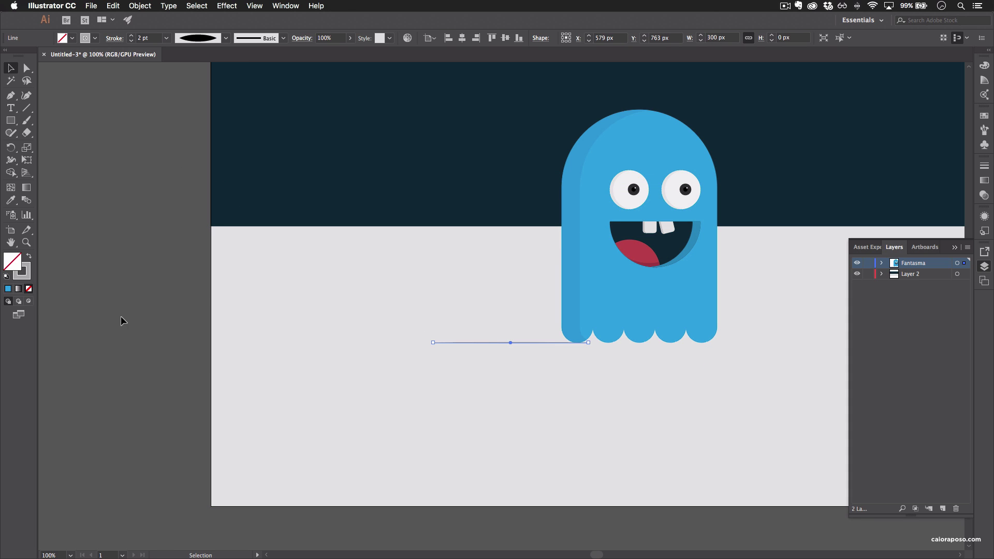
pyautogui.click(122, 322)
# - Raise the tapered line by 29 px, keeping its horizontal position
pyautogui.moveTo(504, 343); pyautogui.dragTo(504, 327)
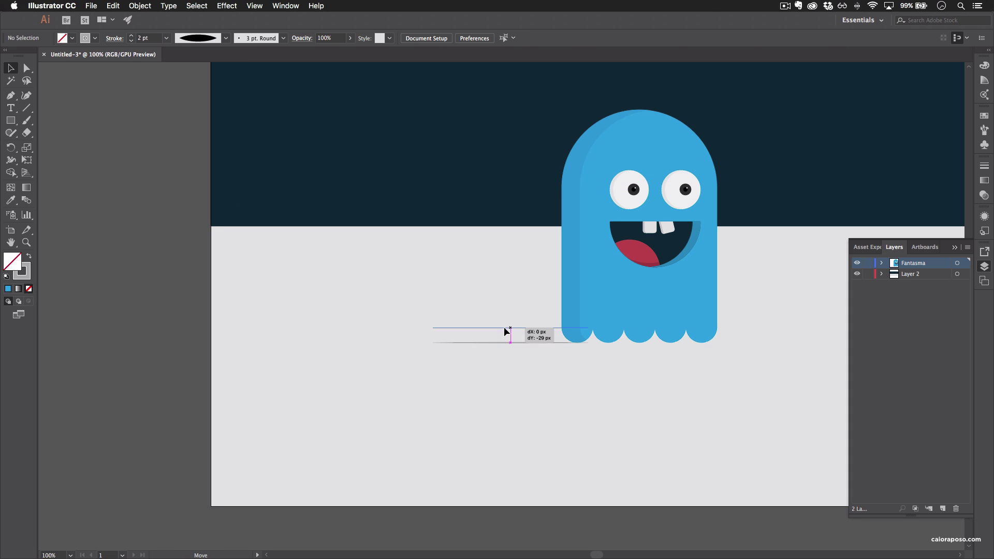
pyautogui.click(124, 298)
pyautogui.press('space')
pyautogui.moveTo(481, 290); pyautogui.dragTo(413, 313)
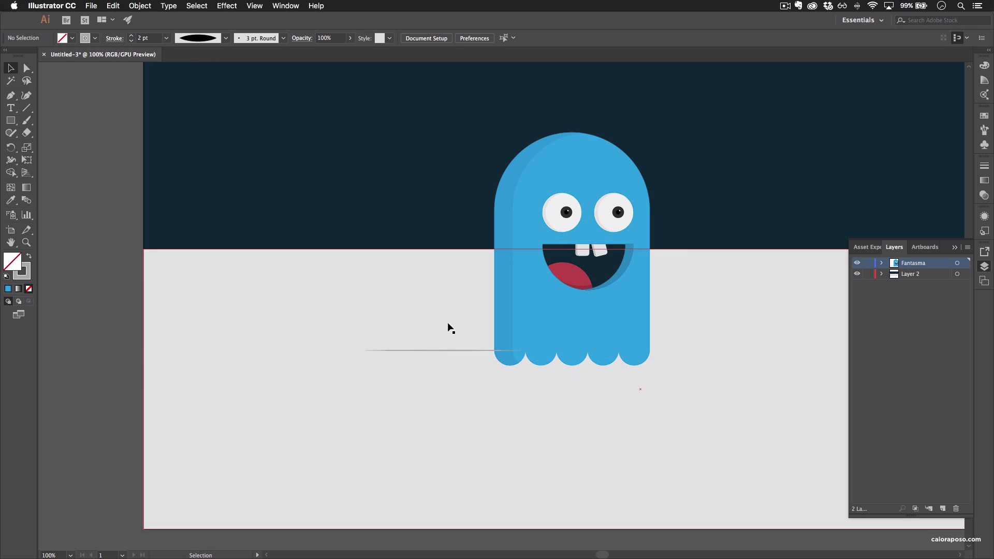
# - Copy the line into five more staggered speed lines up the ghost's left side, shortening copies to about 180 px and one to about 240 px
pyautogui.click(442, 351)
pyautogui.moveTo(462, 352); pyautogui.dragTo(482, 314)
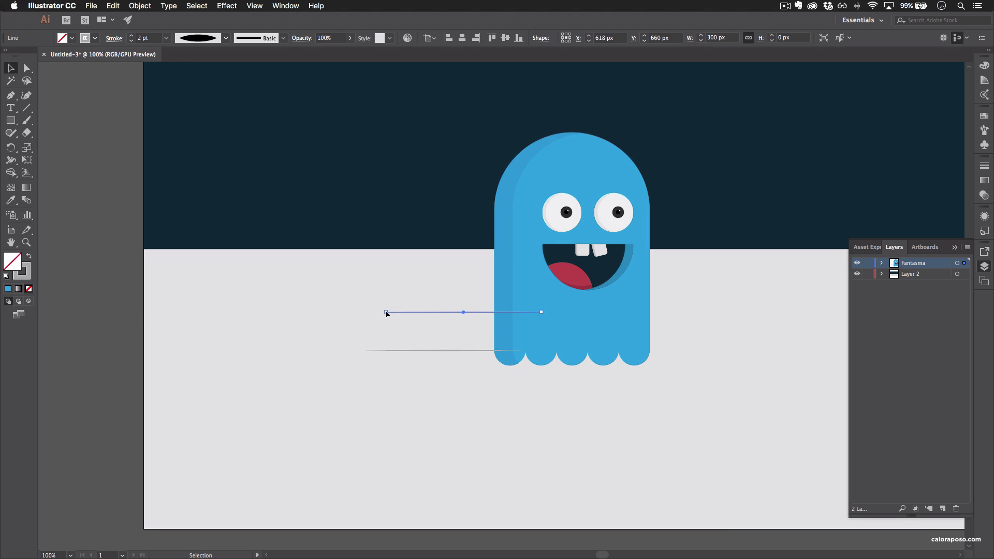
pyautogui.moveTo(386, 311); pyautogui.dragTo(469, 232)
pyautogui.press('super+z')
pyautogui.moveTo(455, 351); pyautogui.dragTo(392, 262)
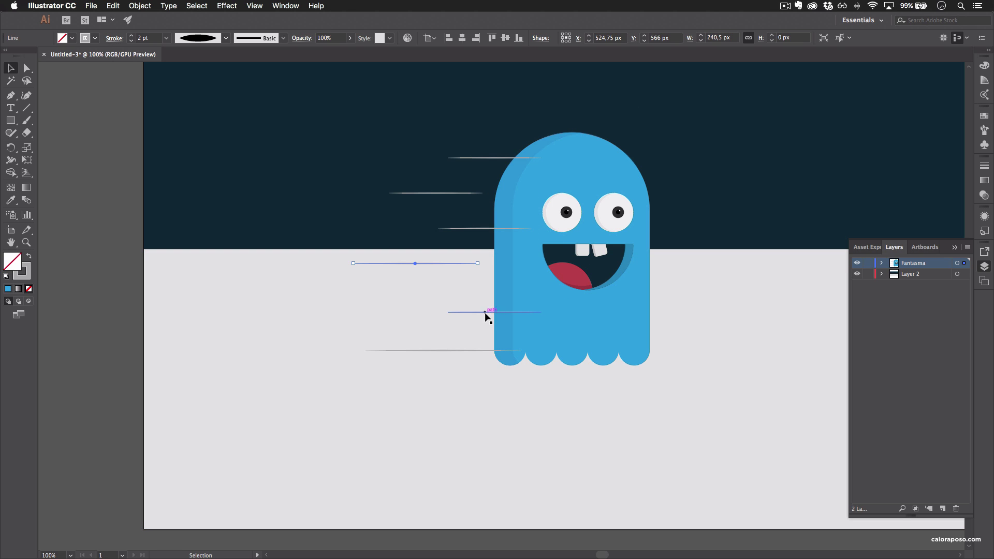
# - Fine-tune the speed lines' spacing by shifting the second-lowest line outward and raising the two uppermost lines slightly
pyautogui.moveTo(485, 313); pyautogui.dragTo(459, 312)
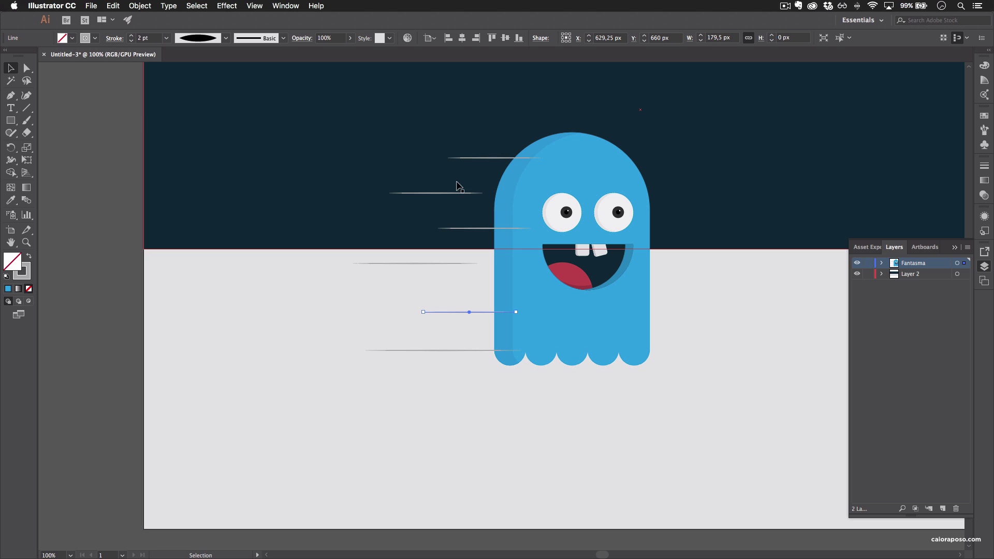
pyautogui.moveTo(497, 158); pyautogui.dragTo(498, 147)
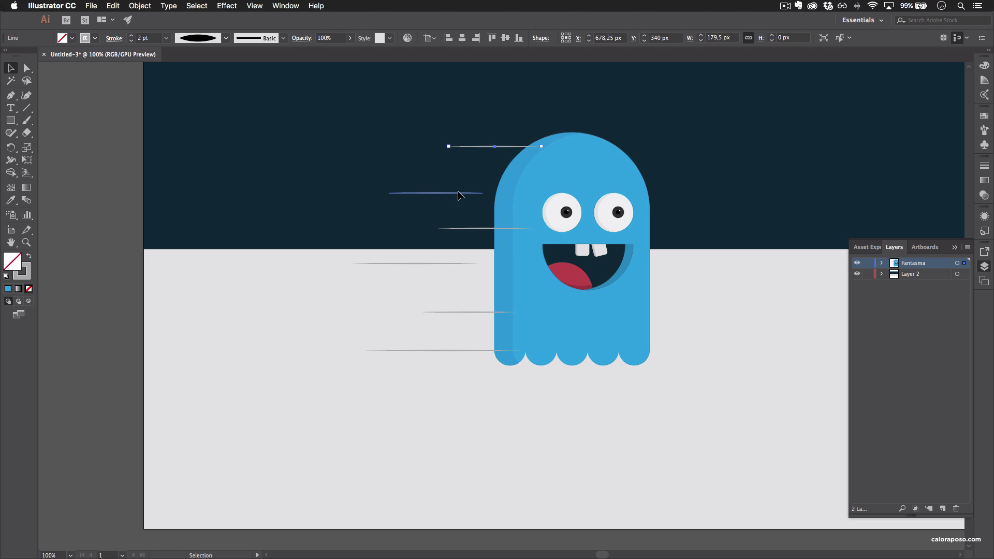
pyautogui.moveTo(459, 195); pyautogui.dragTo(462, 192)
pyautogui.click(151, 269)
pyautogui.click(141, 326)
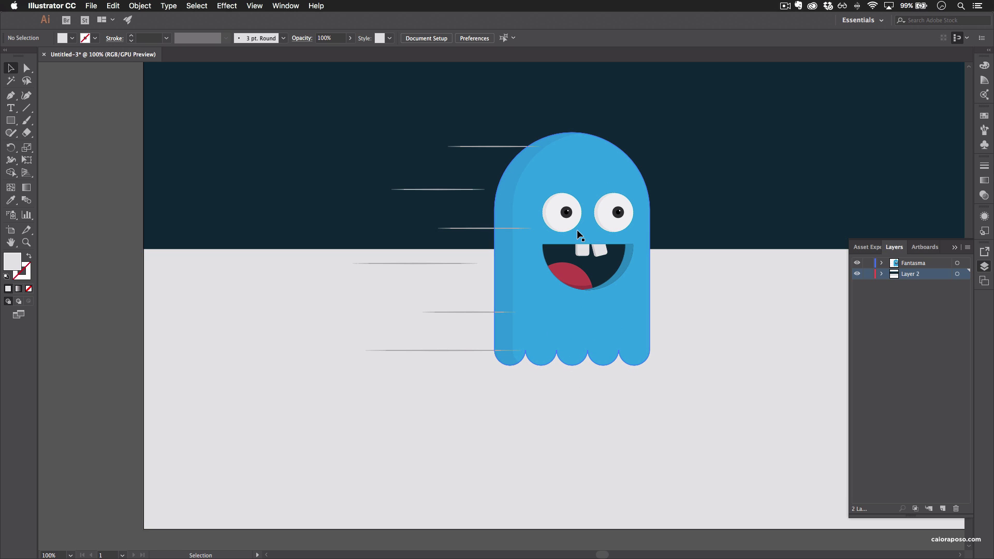
# - Draw a flat ellipse 300 px wide and 16 px high beneath the ghost on Layer 2 and fill it with mid-grey
pyautogui.moveTo(13, 124); pyautogui.dragTo(49, 146)
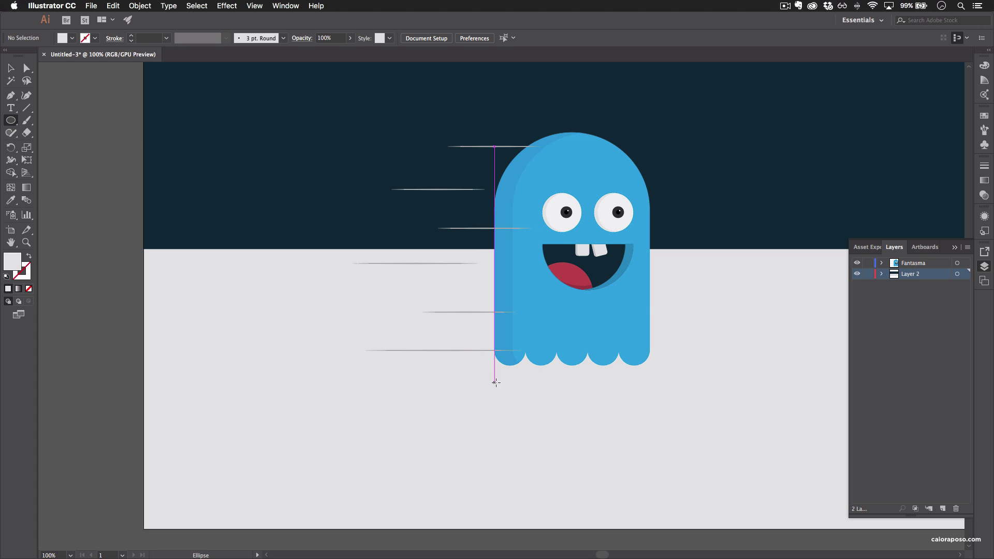
pyautogui.moveTo(494, 382); pyautogui.dragTo(598, 383)
pyautogui.press('v')
pyautogui.click(71, 39)
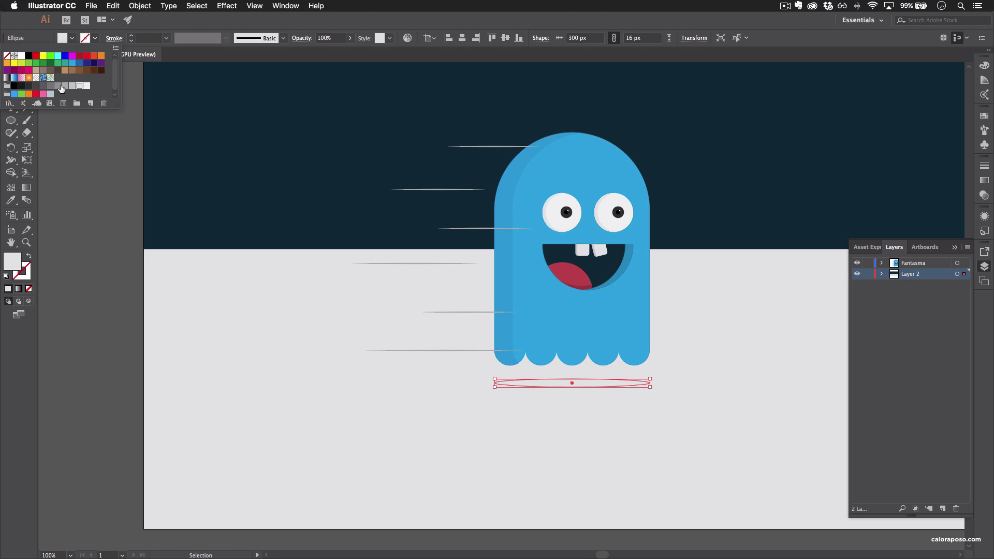
pyautogui.click(58, 85)
pyautogui.click(65, 86)
pyautogui.click(83, 272)
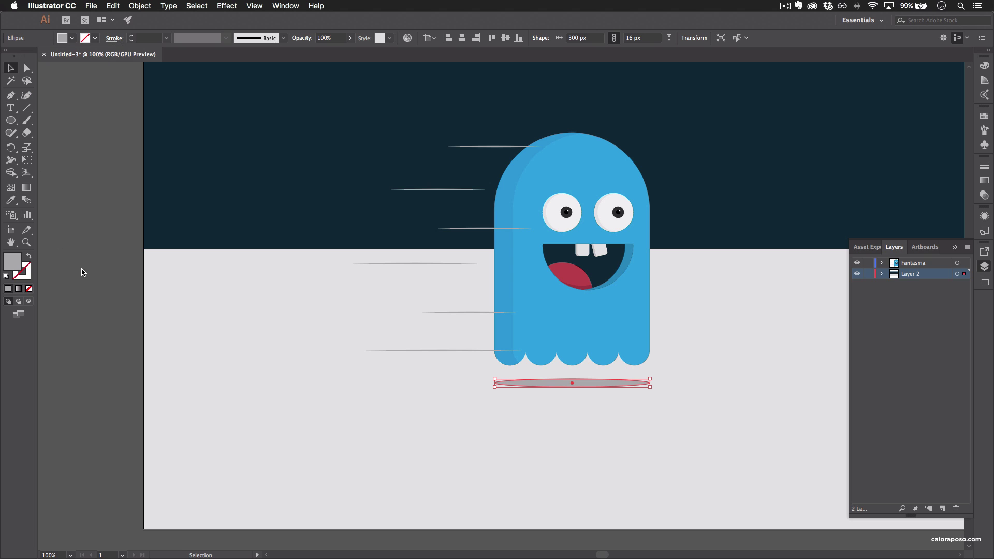
pyautogui.click(98, 343)
# - Expand the Fantasma layer and target its individual line objects to identify the speed lines
pyautogui.hscroll(5, 513, 328)
pyautogui.scroll(1, 459, 344)
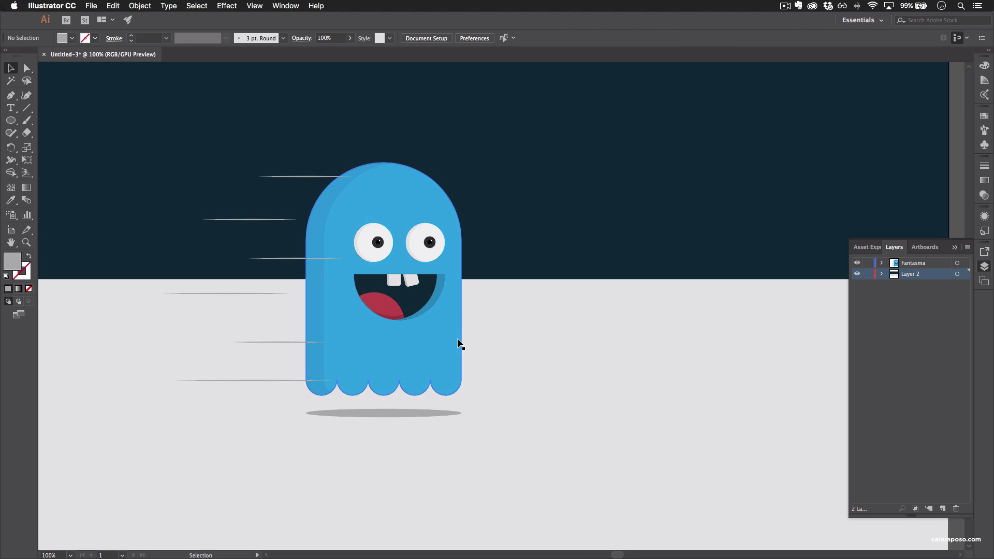
pyautogui.press('super+minus')
pyautogui.press('super+minus')
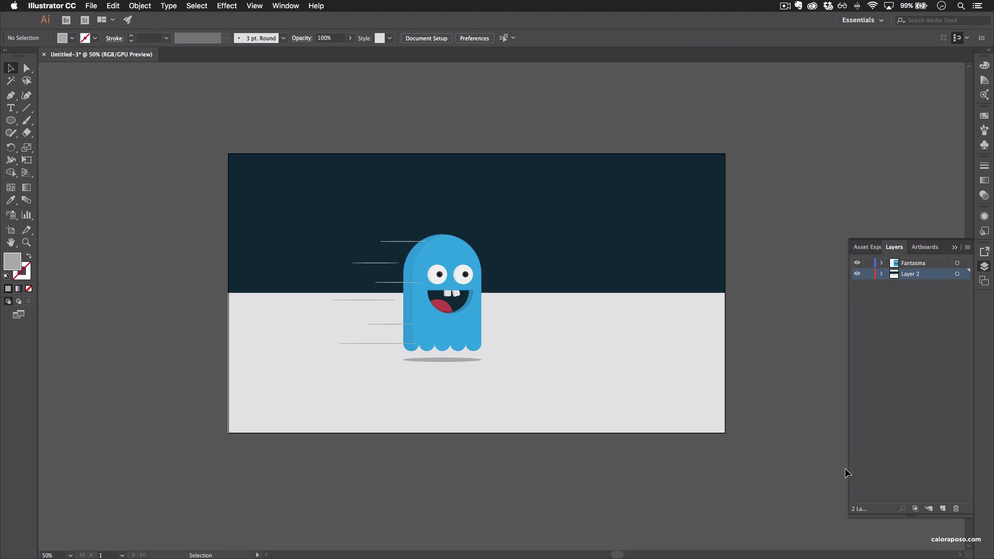
pyautogui.click(883, 266)
pyautogui.click(919, 274)
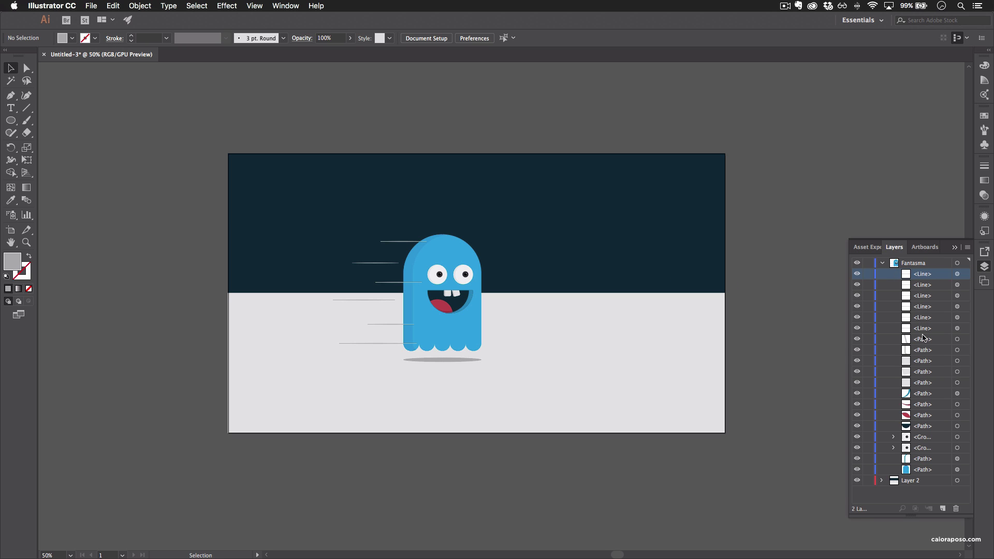
pyautogui.click(957, 328)
pyautogui.click(956, 318)
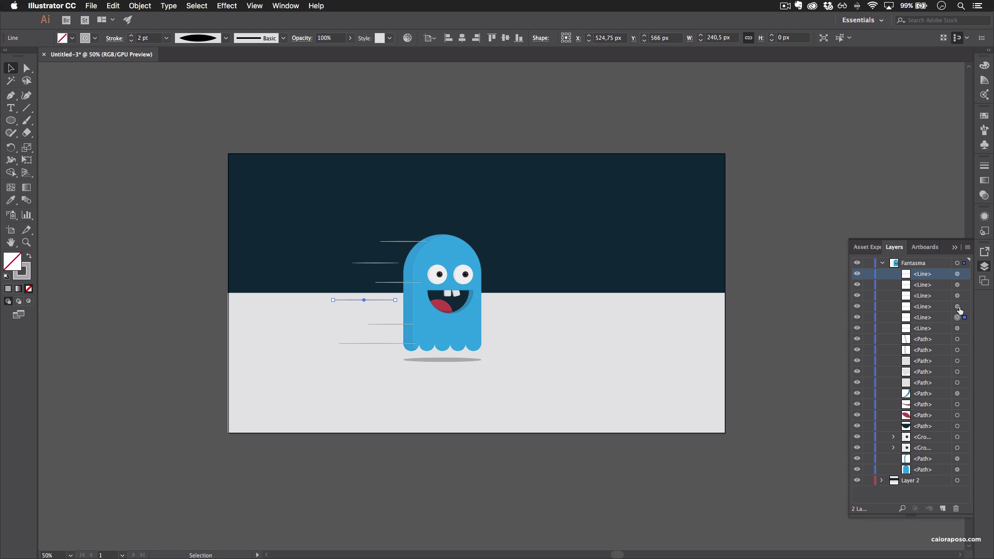
pyautogui.click(956, 306)
# - Select all six speed lines in the Fantasma layer and group them
pyautogui.click(957, 275)
pyautogui.keyDown('shift'); pyautogui.click(930, 331); pyautogui.keyUp('shift')
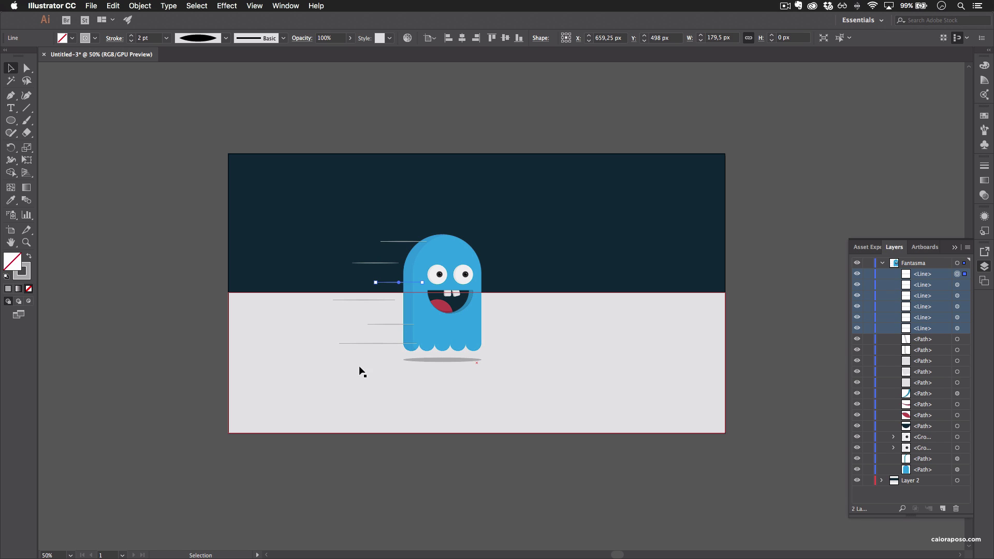
pyautogui.keyDown('shift'); pyautogui.click(957, 285); pyautogui.keyUp('shift')
pyautogui.keyDown('shift'); pyautogui.click(957, 295); pyautogui.keyUp('shift')
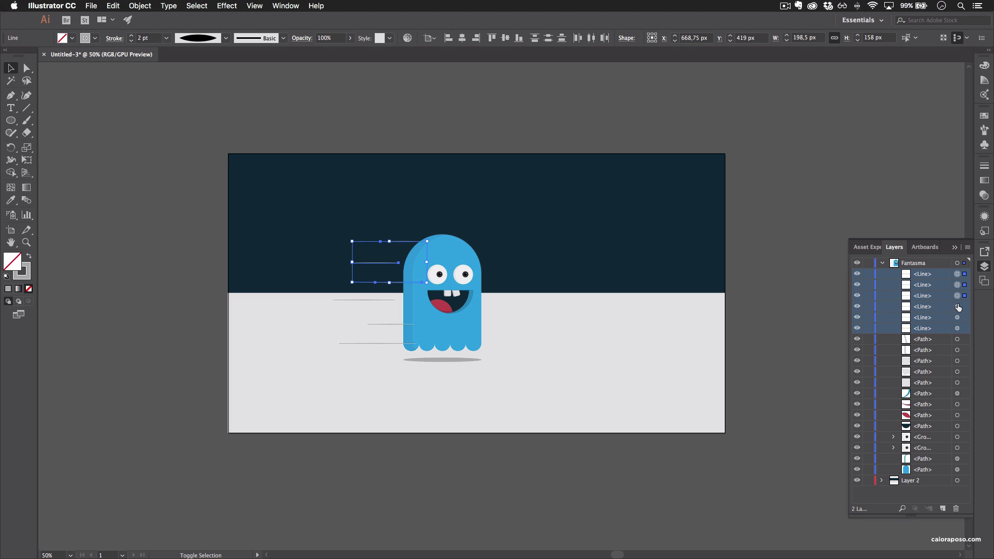
pyautogui.keyDown('shift'); pyautogui.click(956, 306); pyautogui.keyUp('shift')
pyautogui.keyDown('shift'); pyautogui.click(957, 317); pyautogui.keyUp('shift')
pyautogui.keyDown('shift'); pyautogui.click(957, 332); pyautogui.keyUp('shift')
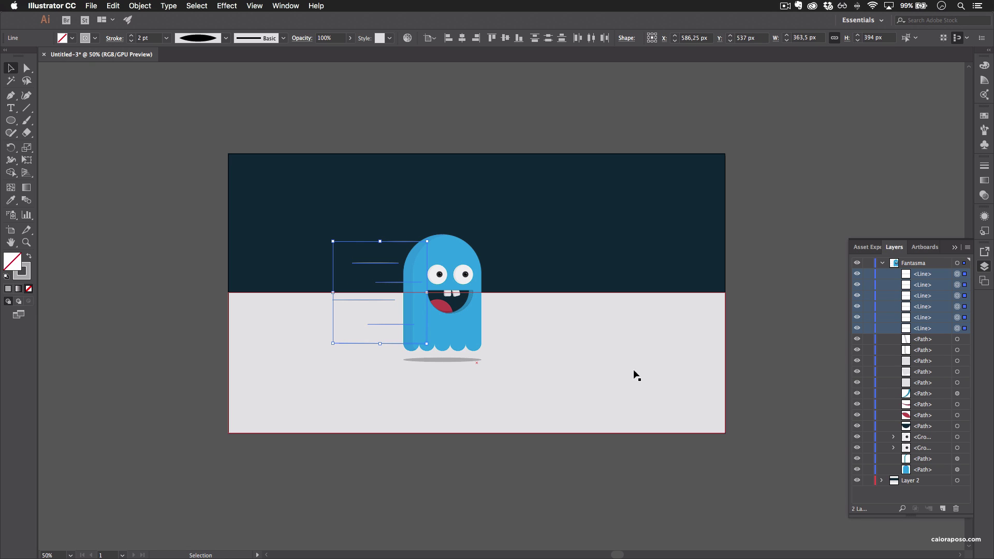
pyautogui.press('a')
pyautogui.press('super+g')
pyautogui.press('v')
# - Rename the speed lines group in the Fantasma layer as Linhas
pyautogui.doubleClick(921, 274)
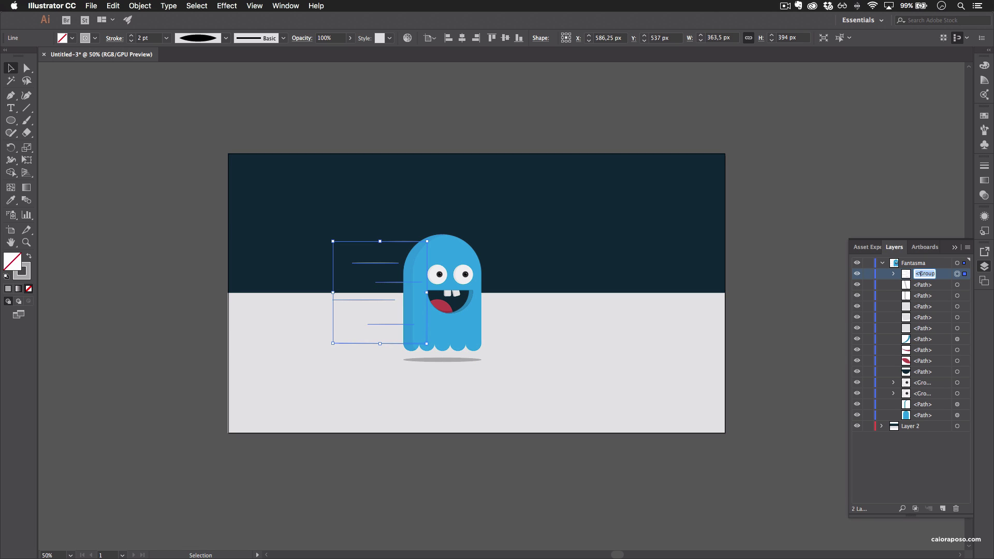
pyautogui.write('Linhas')
pyautogui.press('Return')
pyautogui.click(937, 290)
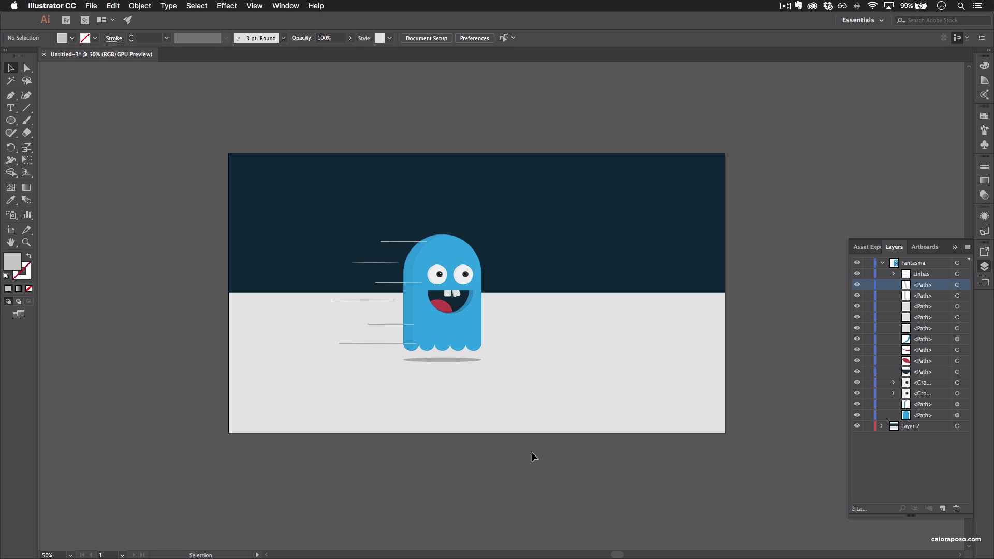
# - Select all of the ghost's body and face parts, excluding the speed lines and ground shadow, and group them
pyautogui.moveTo(544, 460); pyautogui.dragTo(336, 140)
pyautogui.moveTo(754, 452); pyautogui.dragTo(612, 135)
pyautogui.keyDown('shift'); pyautogui.click(377, 342); pyautogui.keyUp('shift')
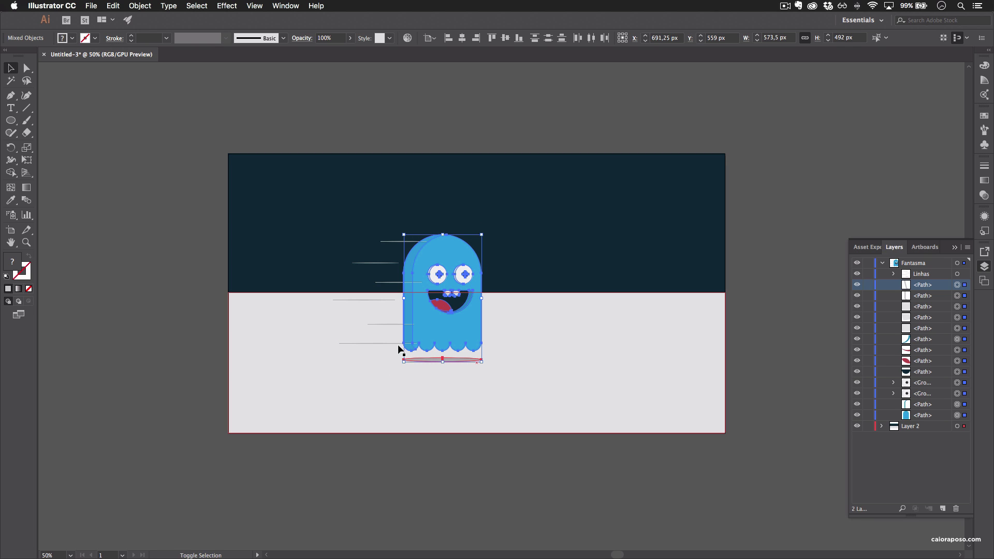
pyautogui.keyDown('shift'); pyautogui.click(457, 358); pyautogui.keyUp('shift')
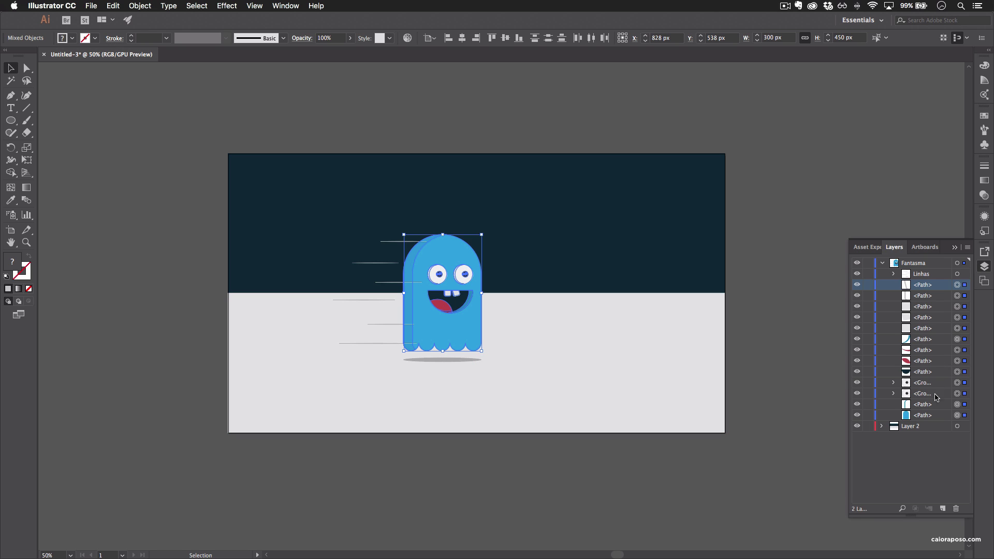
pyautogui.press('a')
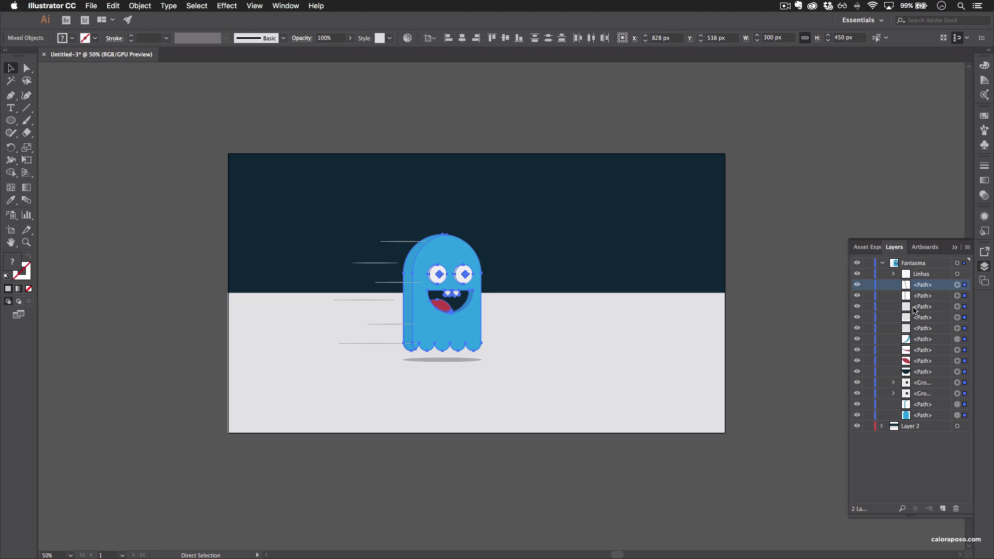
pyautogui.press('super+g')
pyautogui.press('v')
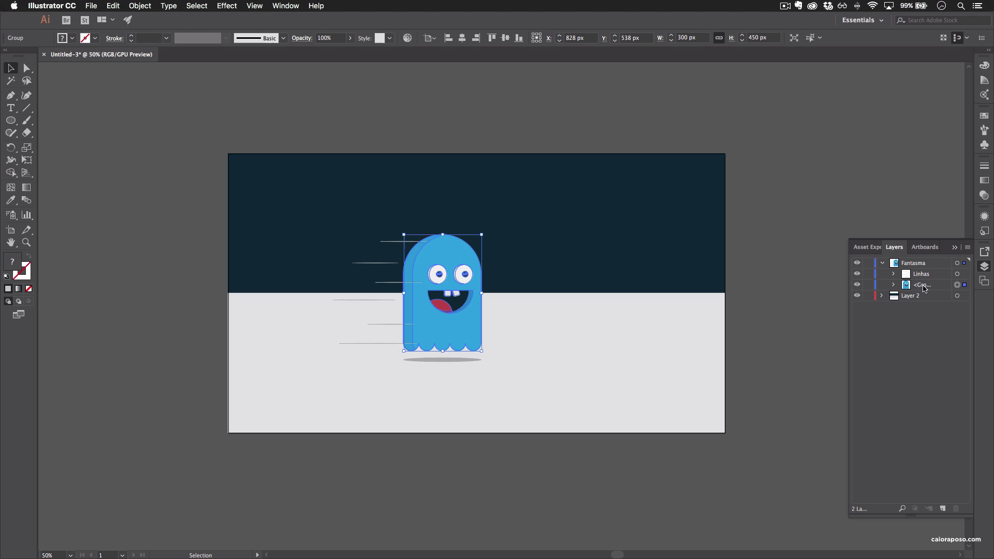
# - Rename the new ghost group in the Fantasma layer as Azul
pyautogui.doubleClick(925, 286)
pyautogui.write('Aul')
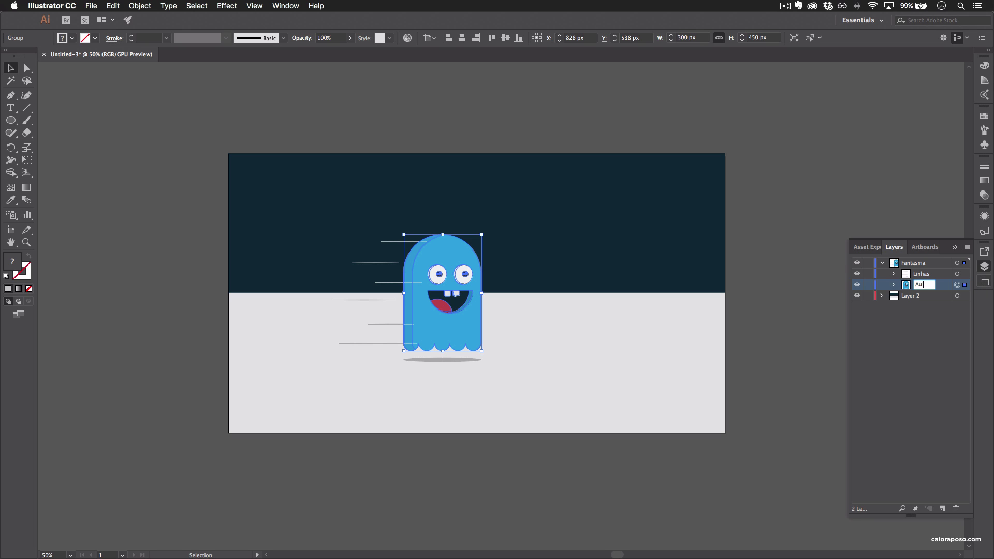
pyautogui.press('Return')
pyautogui.doubleClick(925, 286)
pyautogui.write('Azul')
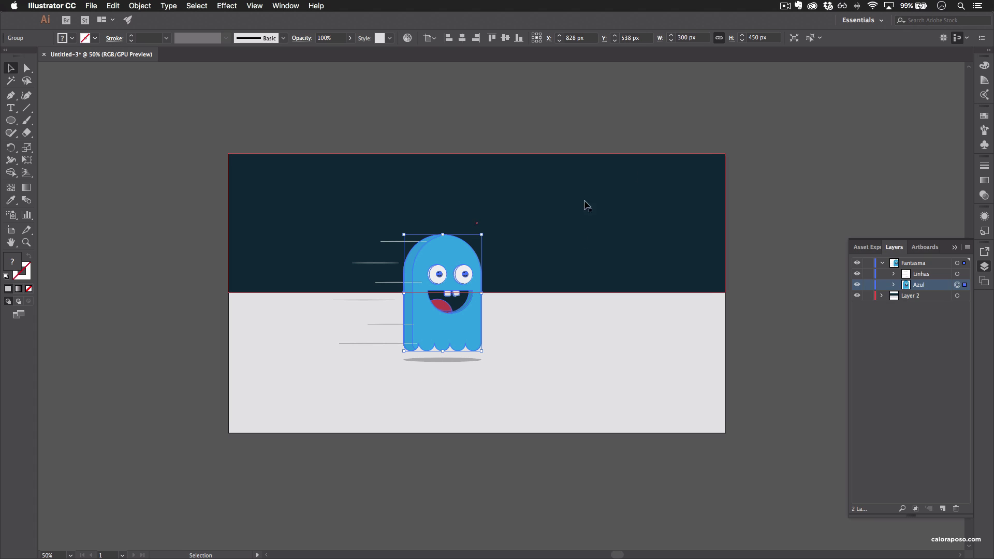
# - Duplicate the blue ghost up and to the right at about X 1306 px, Y 446 px, and expand the copy's group
pyautogui.moveTo(463, 331); pyautogui.dragTo(567, 305)
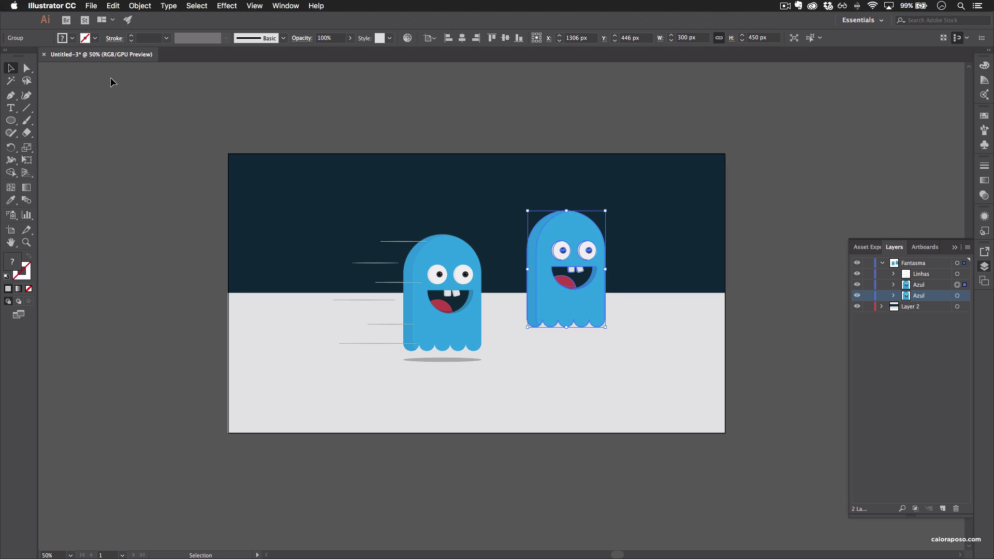
pyautogui.click(746, 257)
pyautogui.click(894, 296)
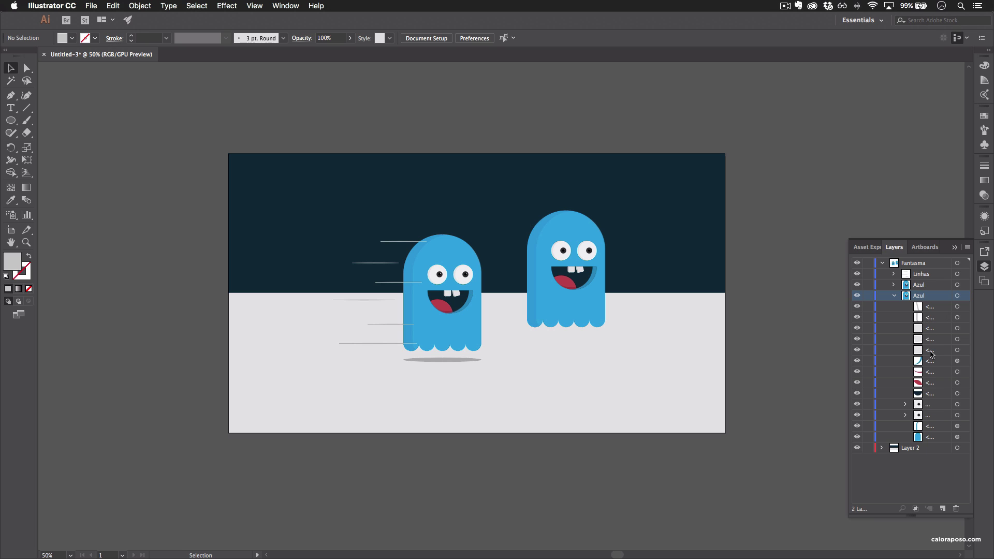
pyautogui.click(956, 437)
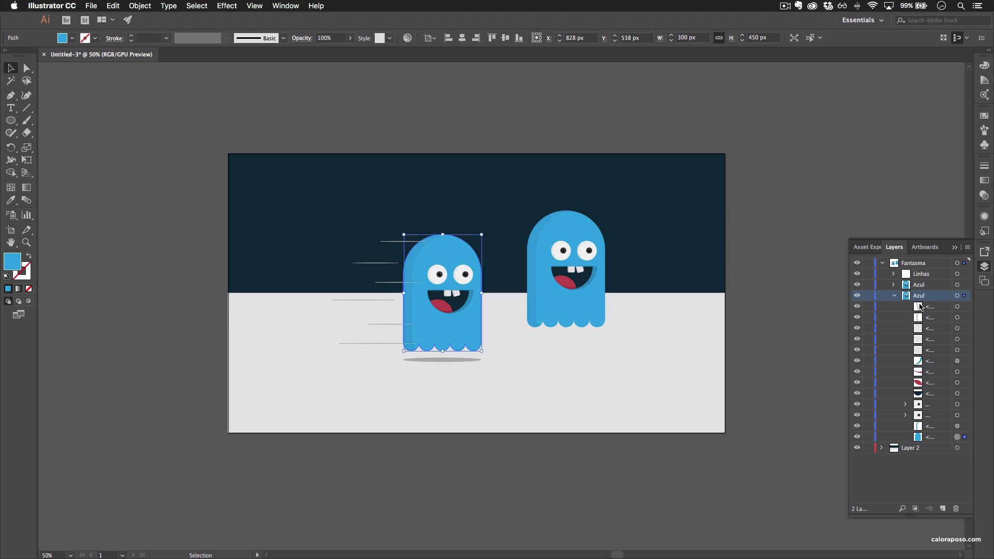
pyautogui.click(564, 303)
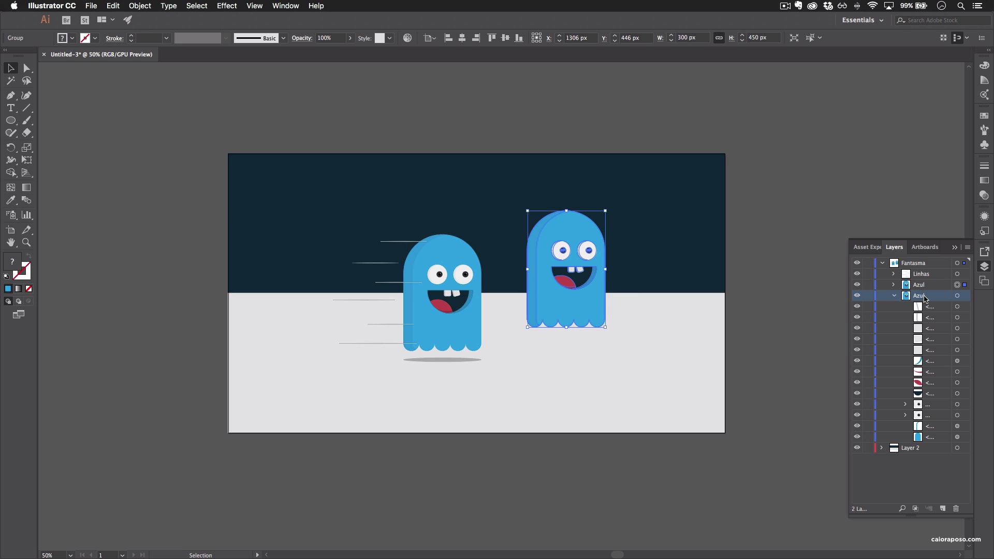
pyautogui.click(894, 296)
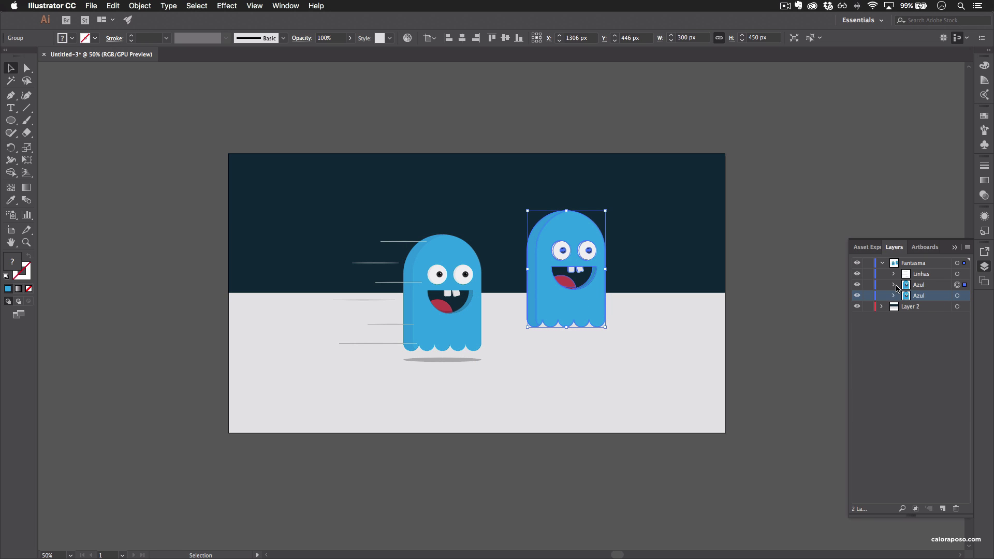
pyautogui.click(893, 285)
pyautogui.click(954, 285)
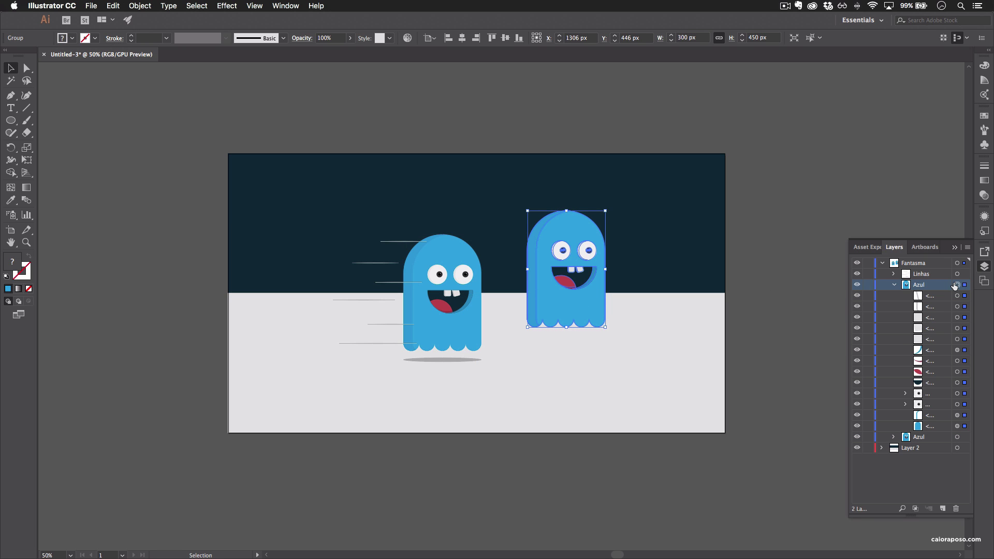
pyautogui.click(795, 281)
pyautogui.click(569, 308)
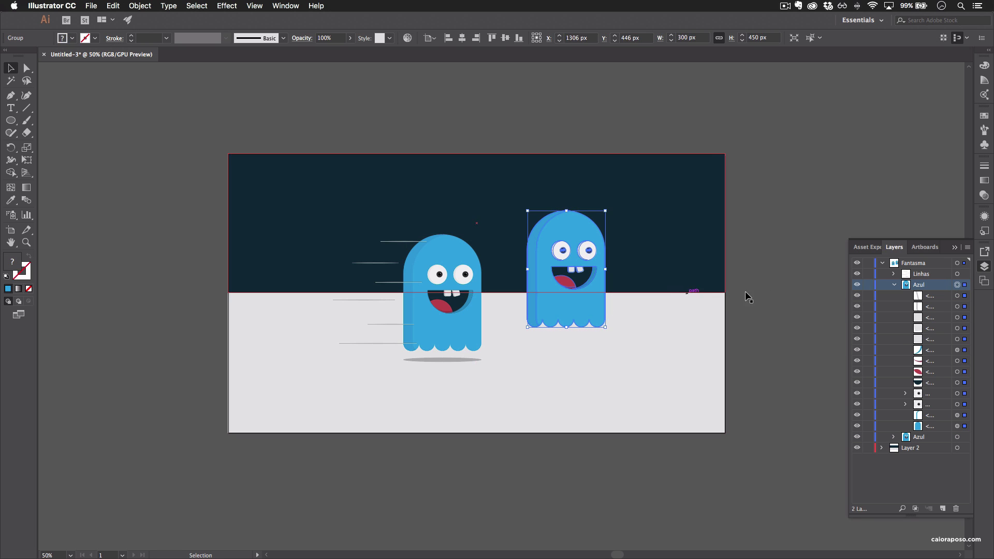
# - Fill the body path of the copied ghost with the orange swatch
pyautogui.click(957, 425)
pyautogui.click(74, 40)
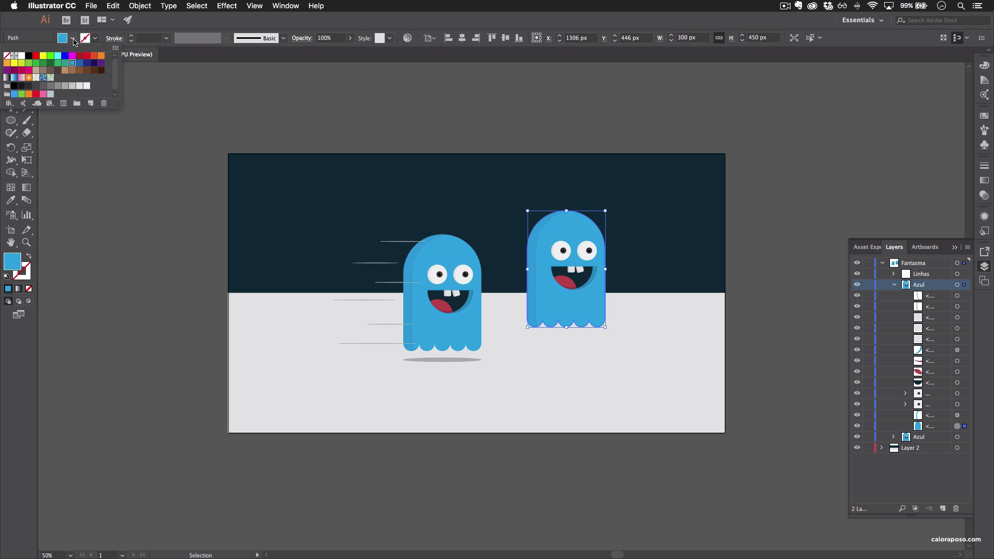
pyautogui.click(100, 56)
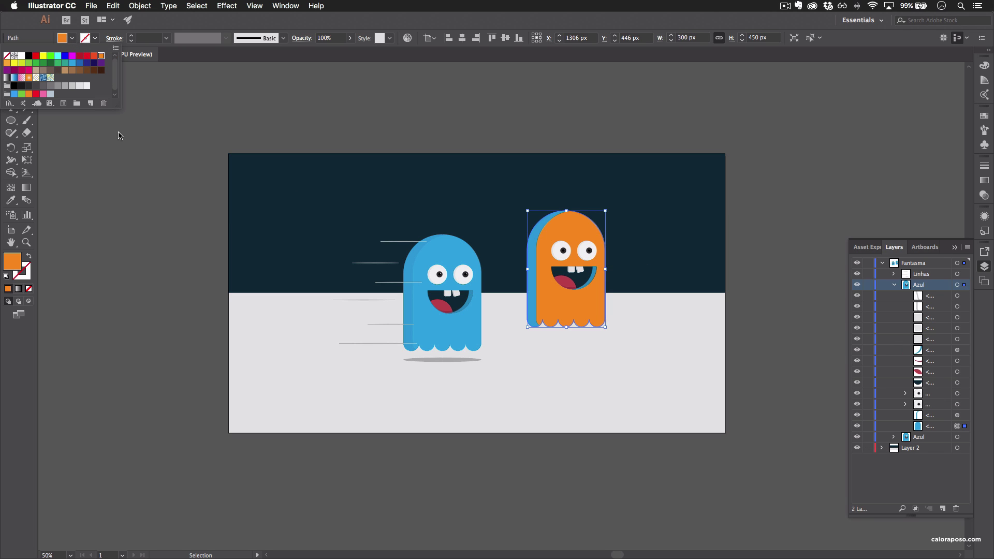
pyautogui.click(166, 250)
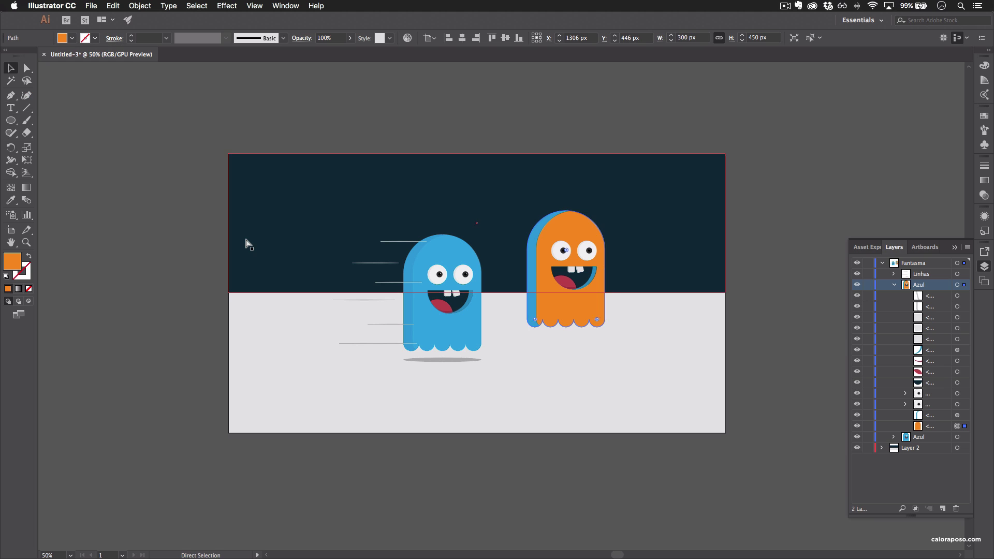
# - Isolate the copied ghost's group and recolour its body shading strip with darker orange E27E1A, based on the sampled body colour
pyautogui.press('super+equal')
pyautogui.press('super+equal')
pyautogui.press('v')
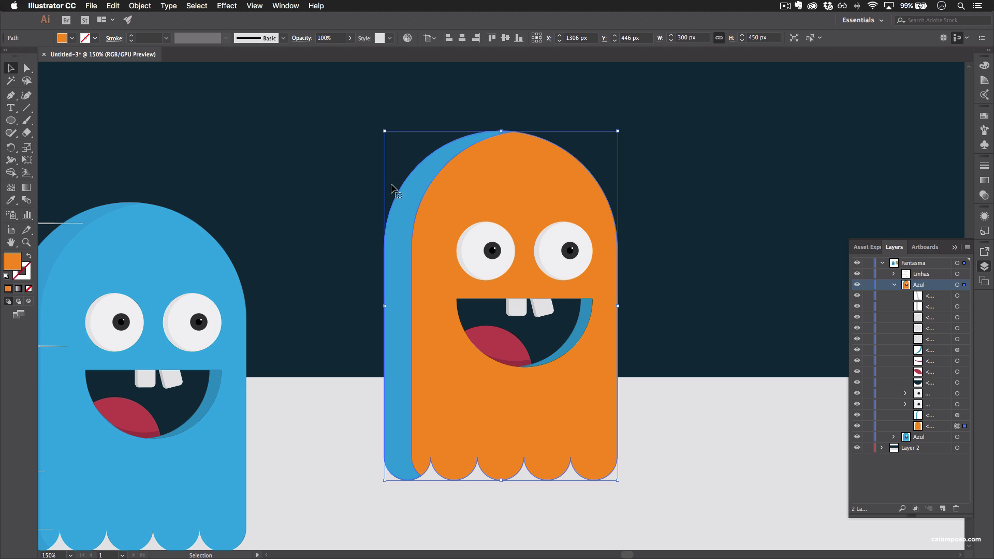
pyautogui.click(398, 266)
pyautogui.doubleClick(396, 281)
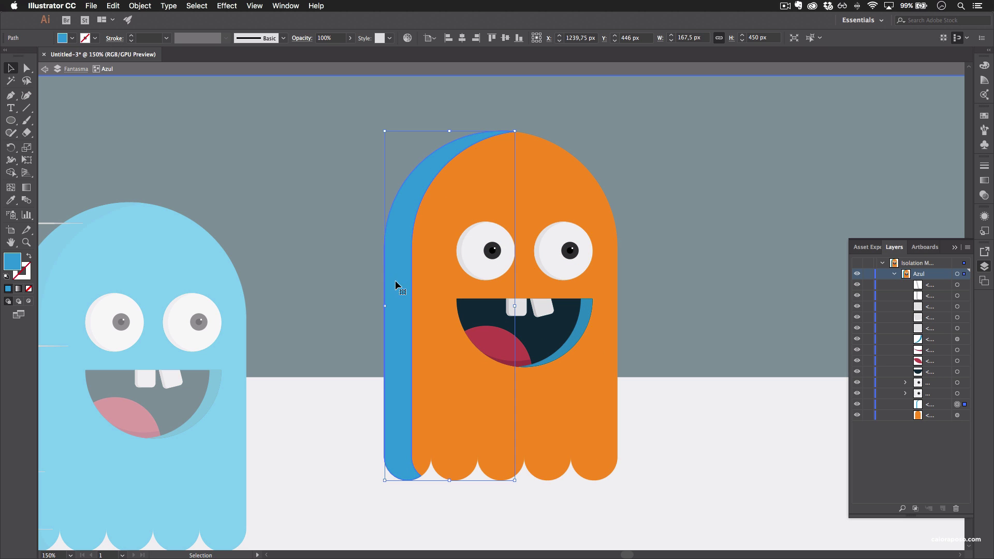
pyautogui.press('i')
pyautogui.click(434, 287)
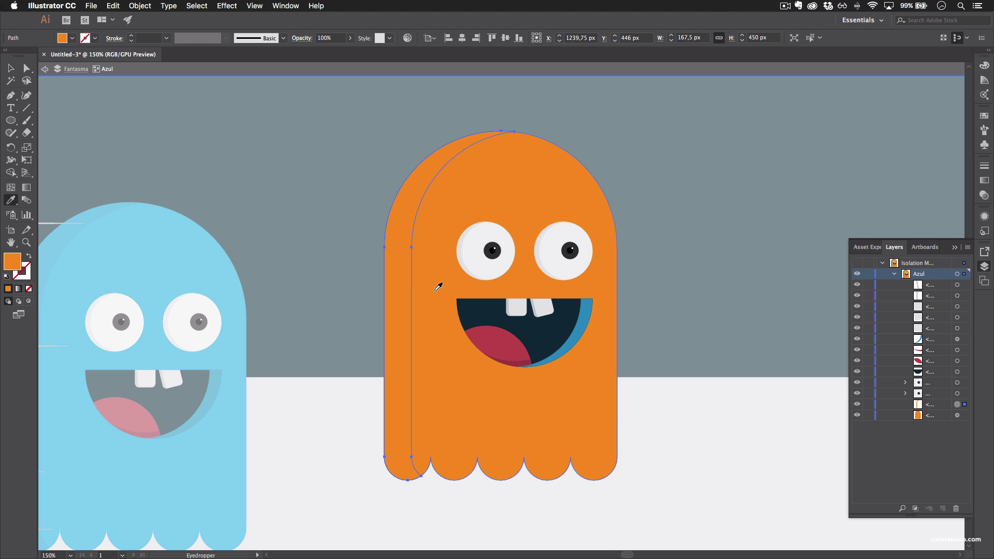
pyautogui.doubleClick(17, 262)
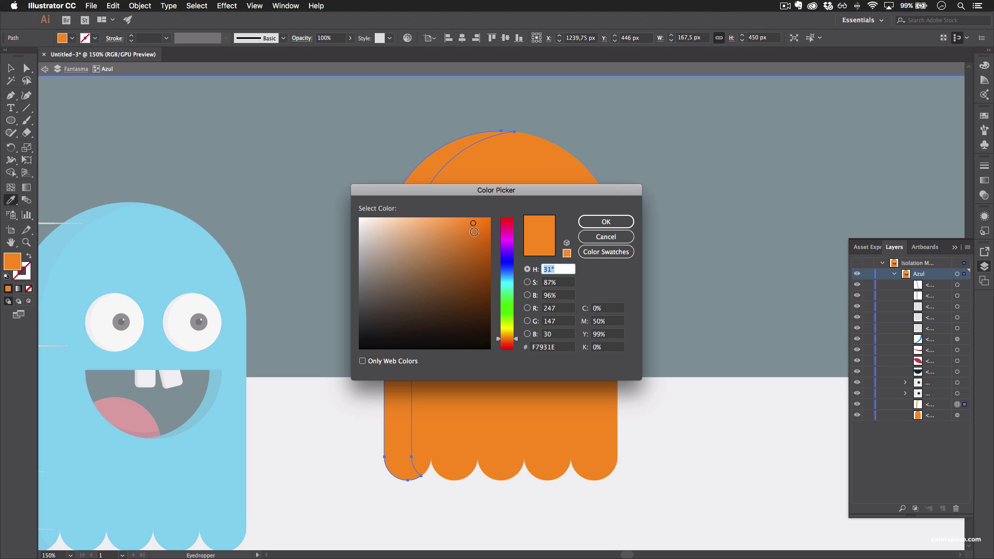
pyautogui.moveTo(473, 223); pyautogui.dragTo(484, 236)
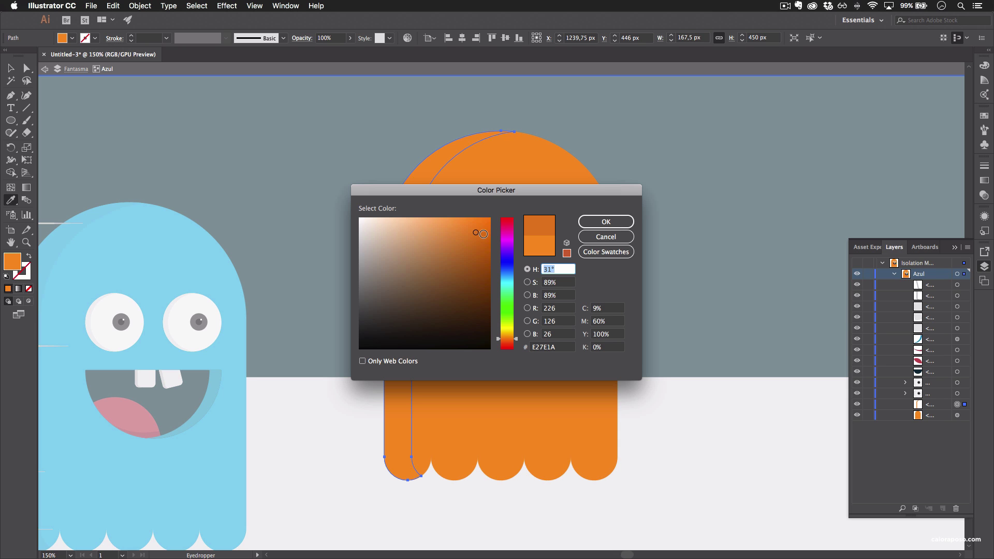
pyautogui.click(606, 221)
# - Recolour the crescent shadow beside the copy's mouth with the body shading's orange, then darken it further
pyautogui.press('v')
pyautogui.click(583, 325)
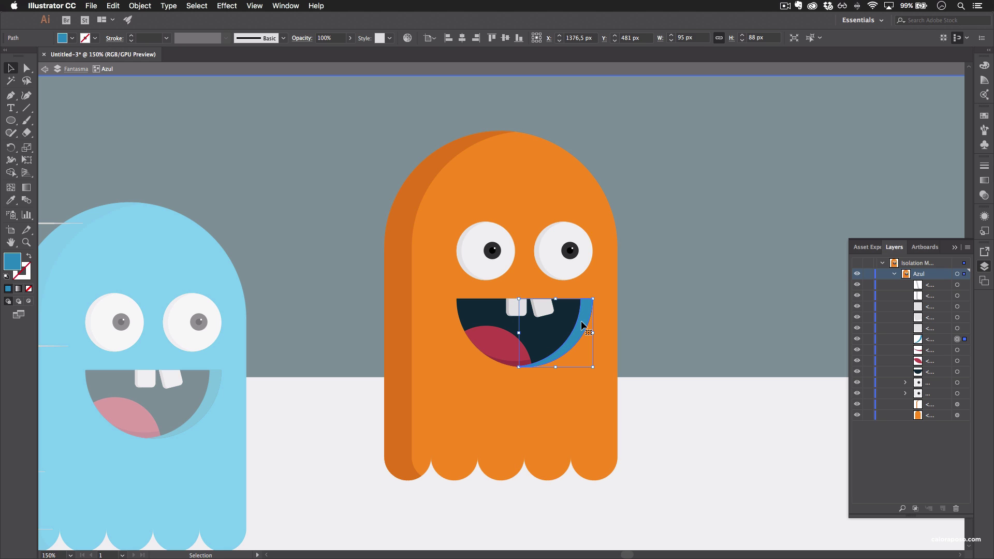
pyautogui.press('i')
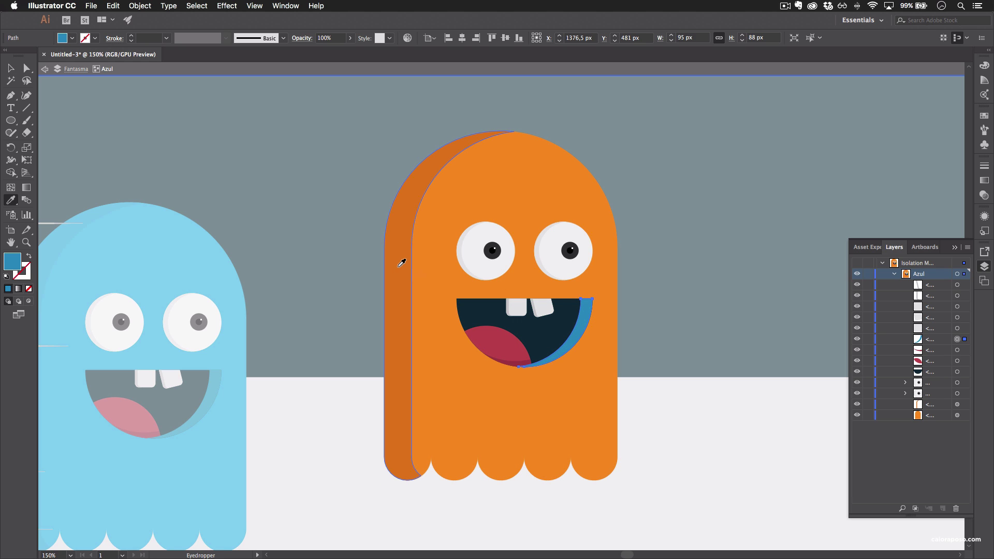
pyautogui.click(402, 263)
pyautogui.press('v')
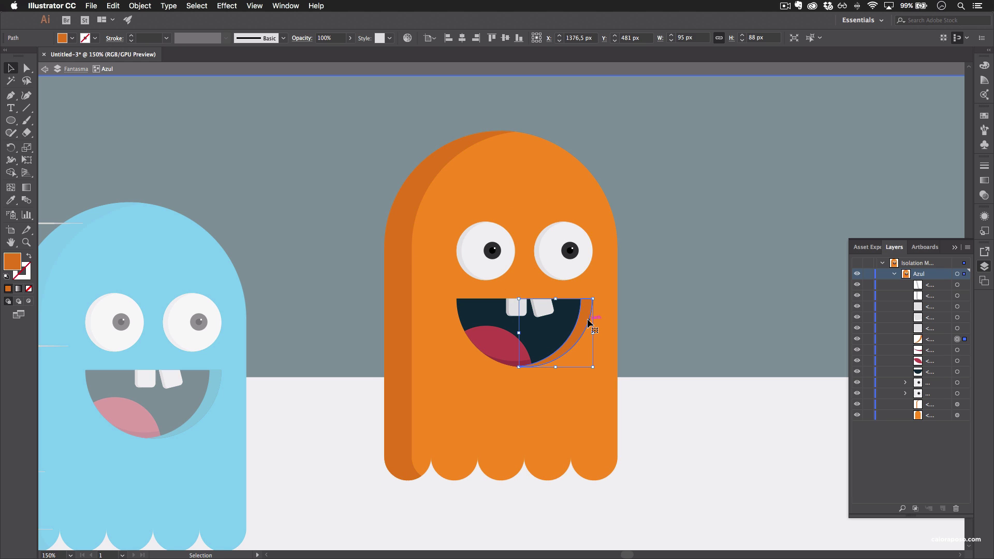
pyautogui.doubleClick(13, 264)
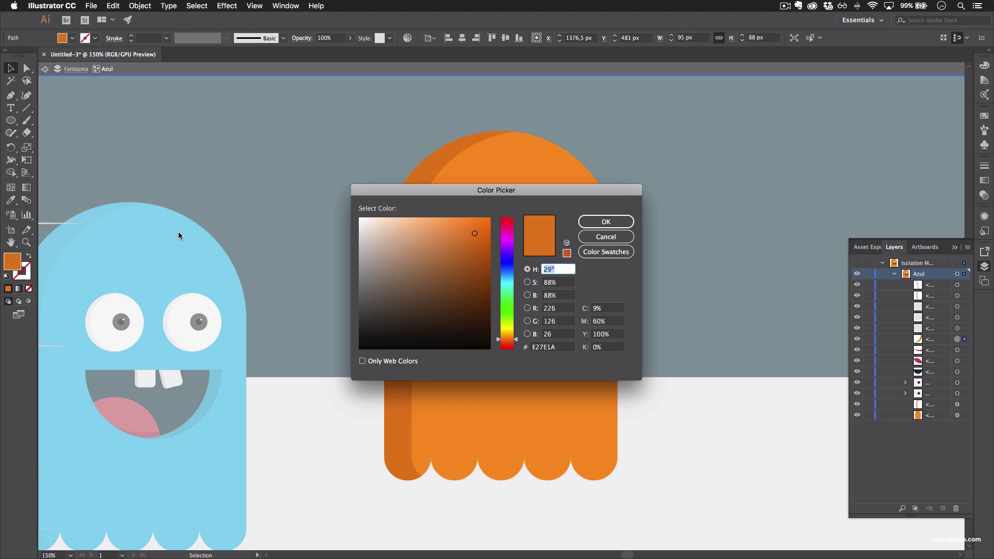
pyautogui.click(605, 222)
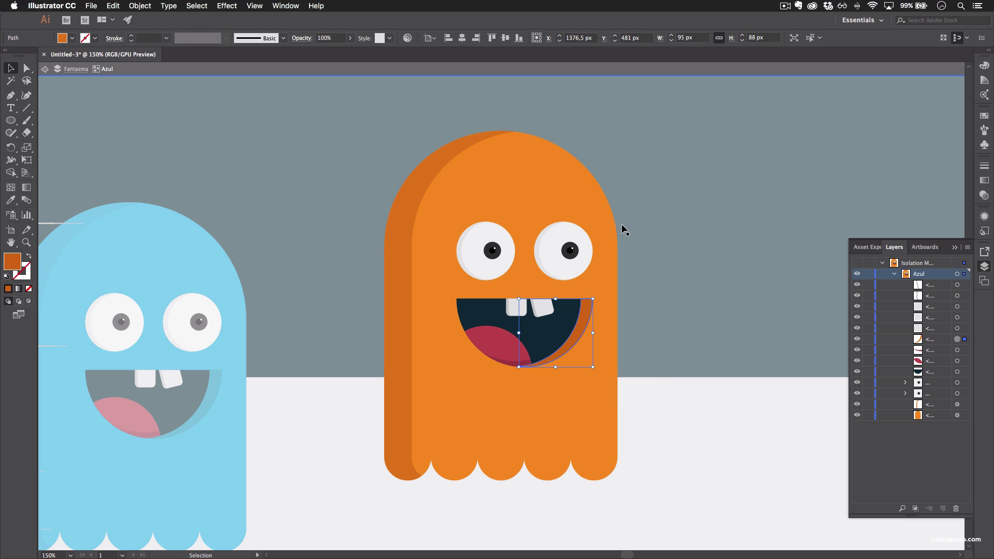
pyautogui.click(672, 226)
# - Shift the copy's left tooth and its shading outward by 16 px and delete the duplicate tooth path left behind
pyautogui.moveTo(560, 297); pyautogui.dragTo(487, 277)
pyautogui.press('super+plus')
pyautogui.press('super+plus')
pyautogui.press('super+plus')
pyautogui.hscroll(-5, 348, 220)
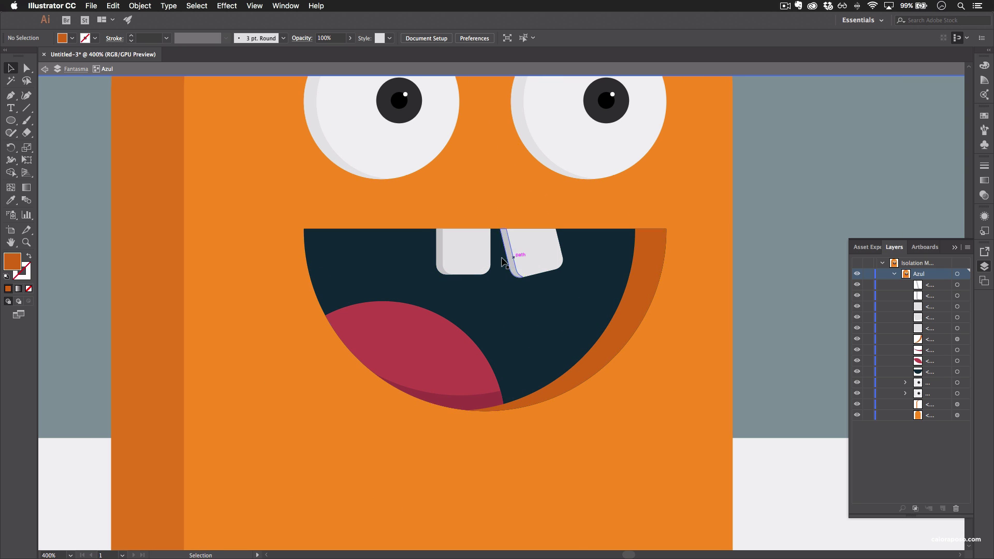
pyautogui.click(466, 259)
pyautogui.press('super+shift+a')
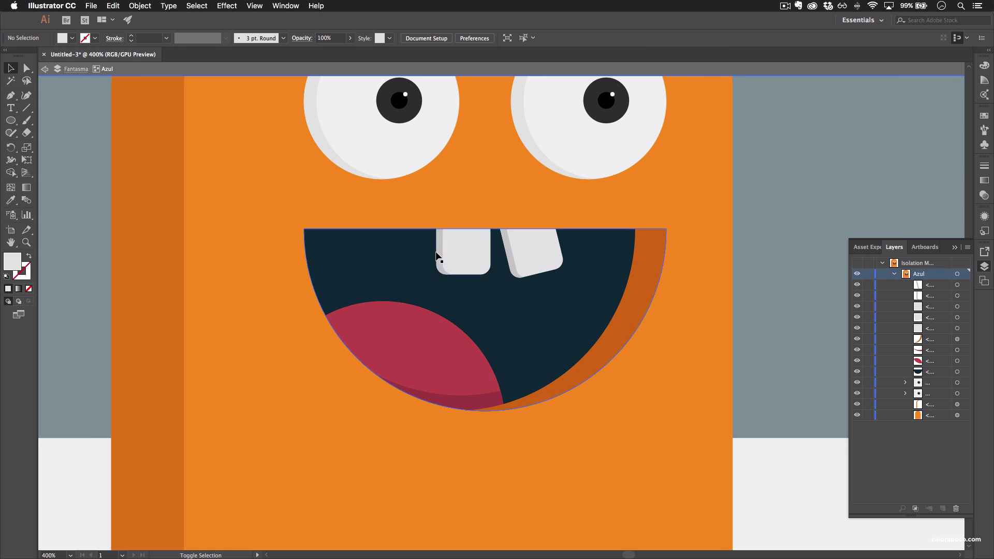
pyautogui.click(440, 258)
pyautogui.keyDown('shift'); pyautogui.click(469, 251); pyautogui.keyUp('shift')
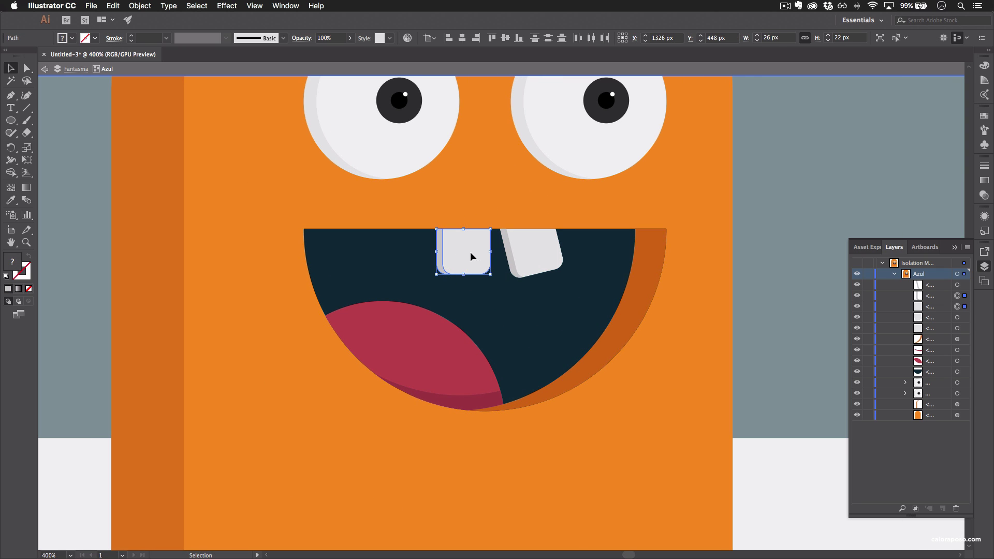
pyautogui.moveTo(470, 251); pyautogui.dragTo(437, 253)
pyautogui.keyDown('shift'); pyautogui.click(485, 267); pyautogui.keyUp('shift')
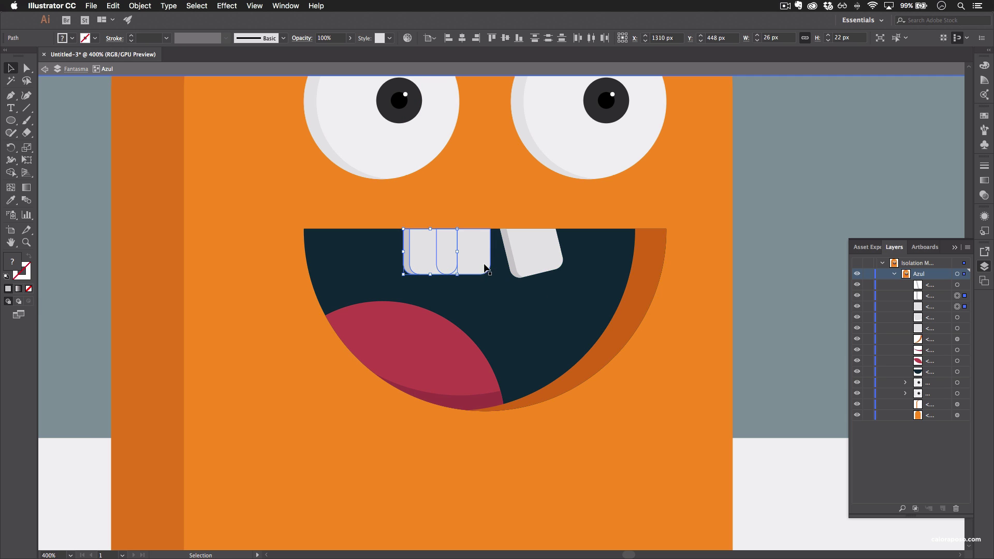
pyautogui.click(476, 254)
# - Move the left tooth and its shading slightly back toward the other tooth
pyautogui.click(445, 258)
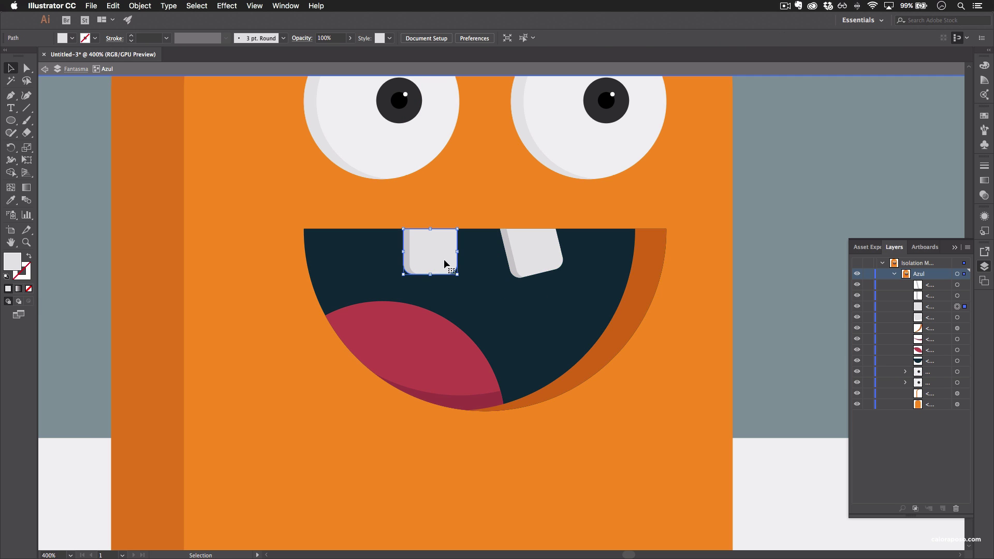
pyautogui.moveTo(409, 268); pyautogui.dragTo(427, 269)
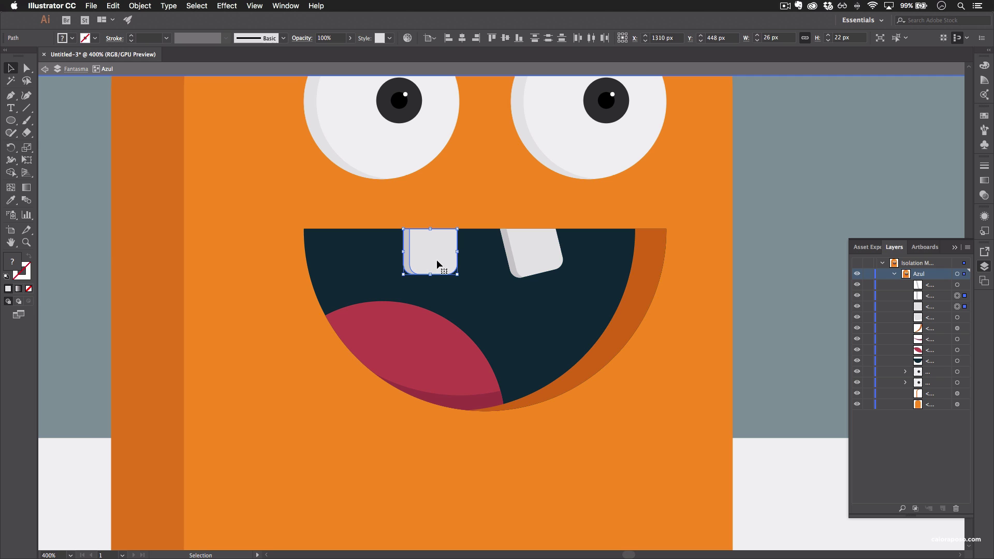
# - Move the slanted tooth and its shading to the left side of the straight tooth, with the two sitting close together
pyautogui.click(528, 258)
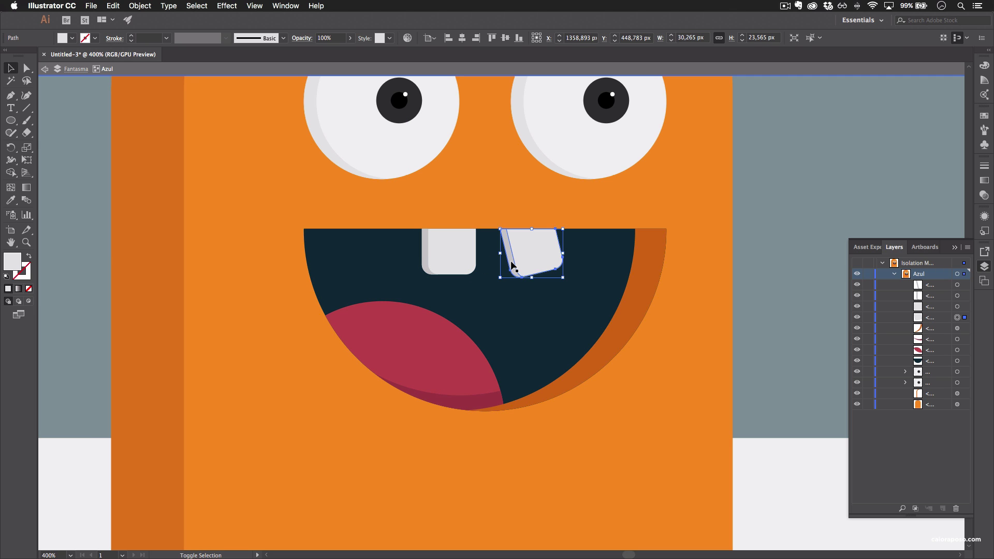
pyautogui.moveTo(540, 272); pyautogui.dragTo(408, 294)
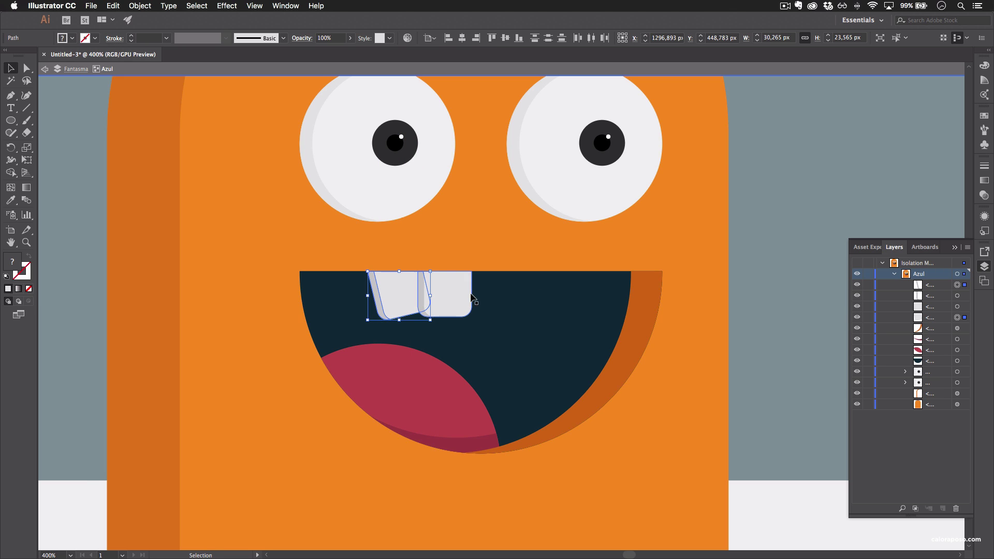
pyautogui.moveTo(519, 288); pyautogui.dragTo(597, 286)
pyautogui.moveTo(478, 288); pyautogui.dragTo(594, 322)
pyautogui.keyDown('shift'); pyautogui.click(529, 280); pyautogui.keyUp('shift')
# - Rotate the orange ghost's right eye about half a turn so its crescent shading faces outward and its pupil sits toward the other eye
pyautogui.click(603, 196)
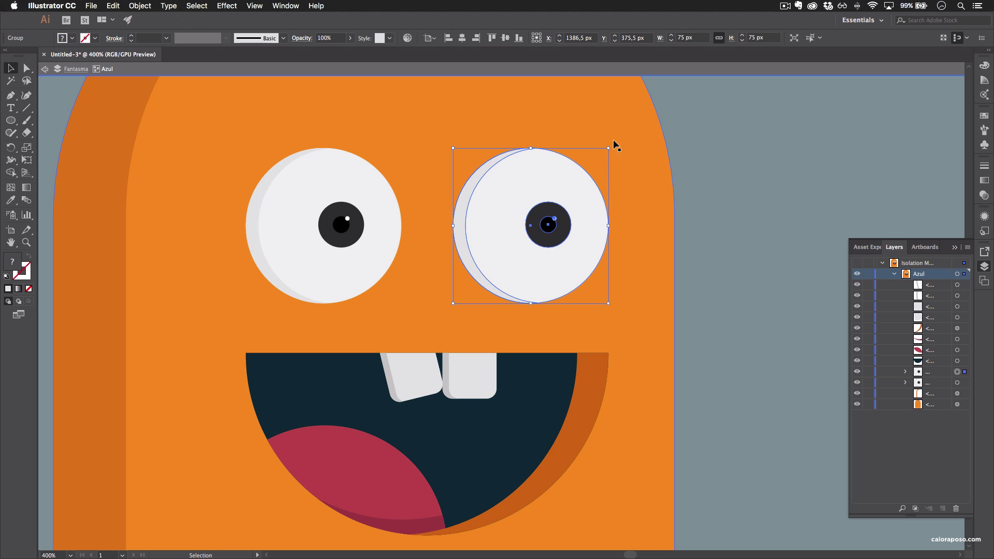
pyautogui.press('r')
pyautogui.moveTo(643, 221); pyautogui.dragTo(427, 304)
pyautogui.press('v')
pyautogui.click(726, 196)
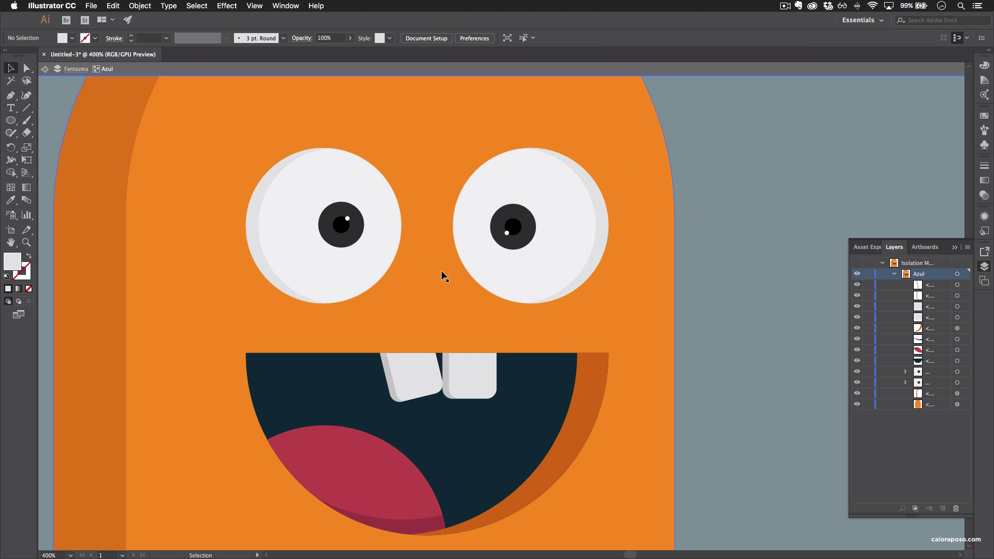
# - Exit isolation of the orange ghost's group and return to the full artboard with both ghosts
pyautogui.moveTo(441, 270); pyautogui.dragTo(515, 309)
pyautogui.press('a')
pyautogui.press('super+minus')
pyautogui.press('super+minus')
pyautogui.press('super+minus')
pyautogui.press('super+minus')
pyautogui.press('super+minus')
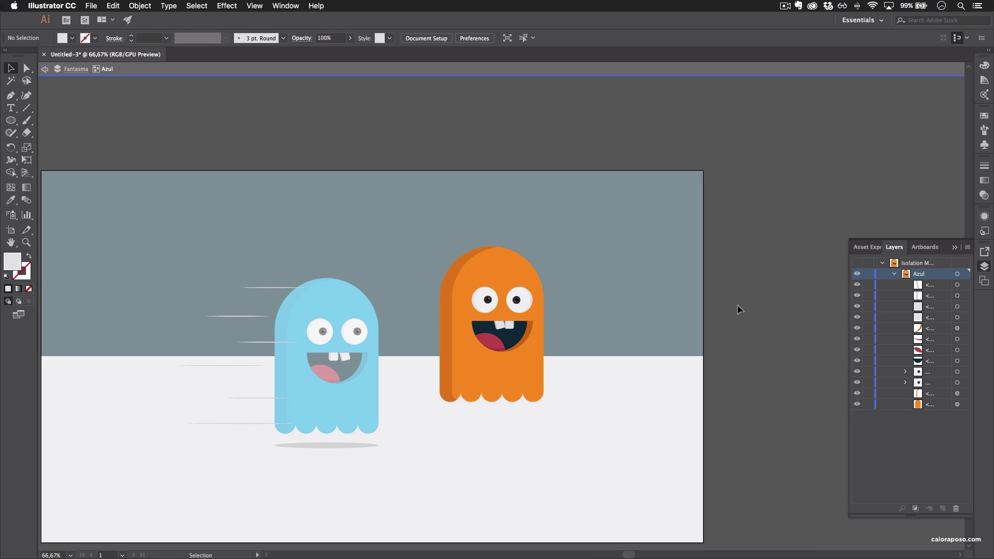
pyautogui.doubleClick(778, 294)
pyautogui.moveTo(770, 277); pyautogui.dragTo(781, 225)
# - Duplicate the blue ghost's Linhas speed lines and place the copy behind the orange ghost's back
pyautogui.click(936, 275)
pyautogui.click(957, 274)
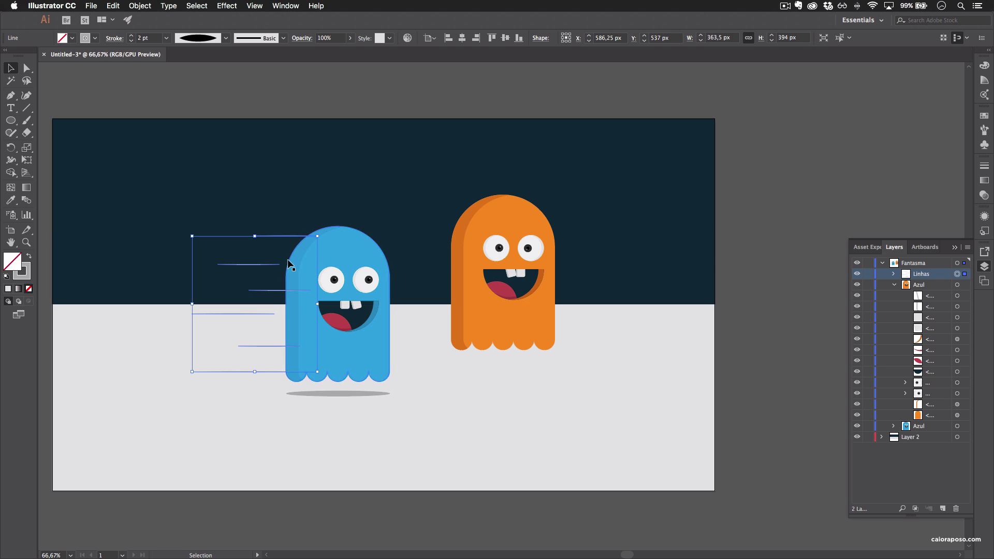
pyautogui.moveTo(274, 294); pyautogui.dragTo(438, 263)
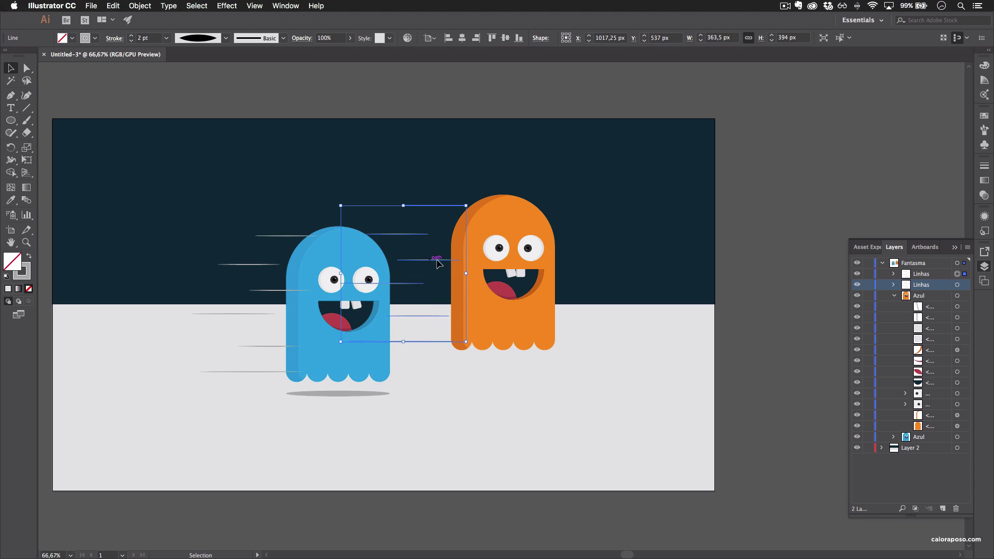
pyautogui.click(782, 258)
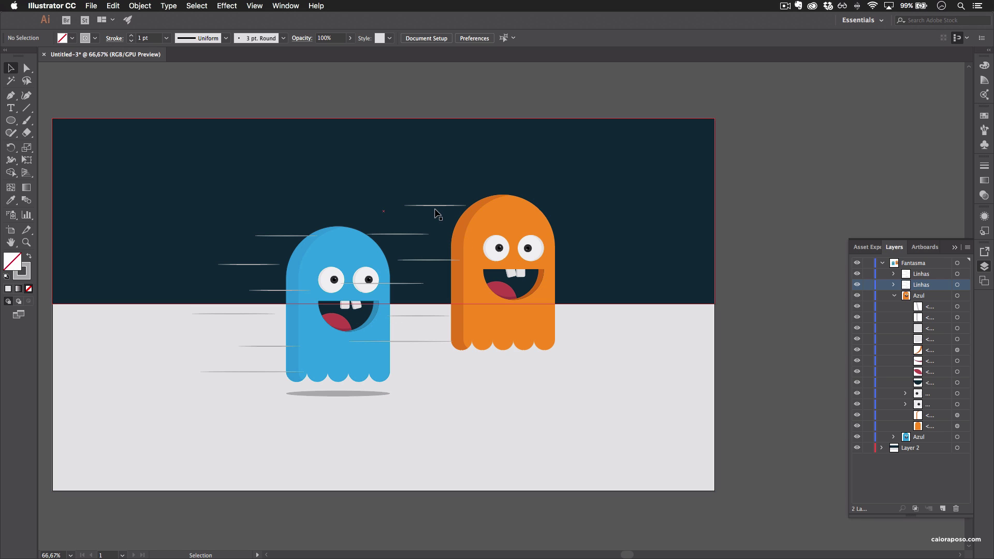
# - Collapse the orange ghost's group in the layer list and rename it Laranja
pyautogui.click(894, 297)
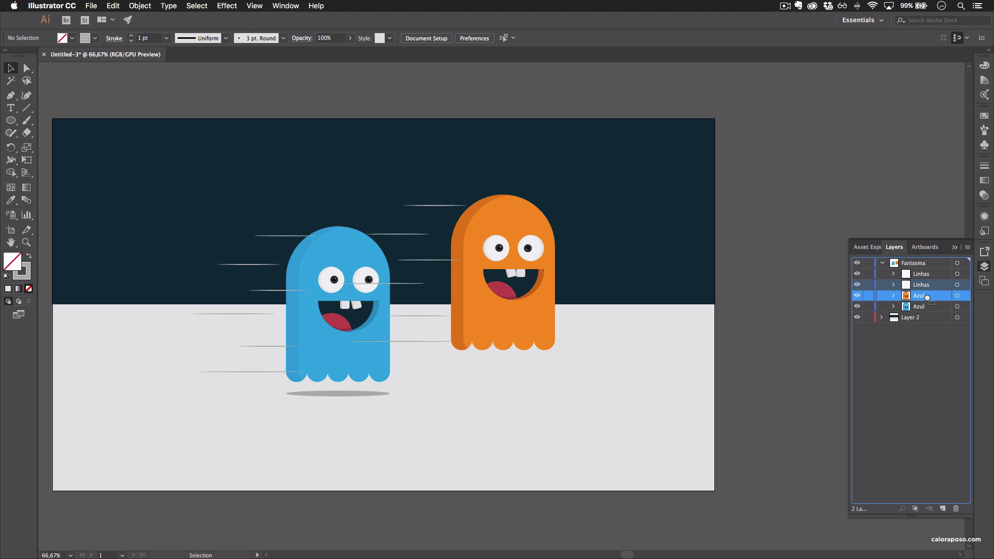
pyautogui.click(922, 297)
pyautogui.doubleClick(920, 295)
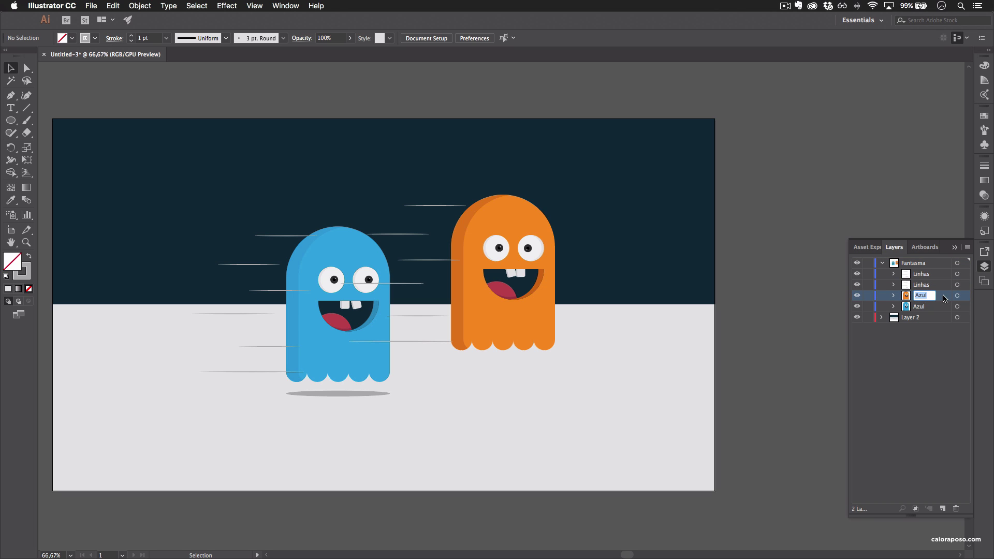
pyautogui.press('Return')
pyautogui.moveTo(926, 288); pyautogui.dragTo(925, 309)
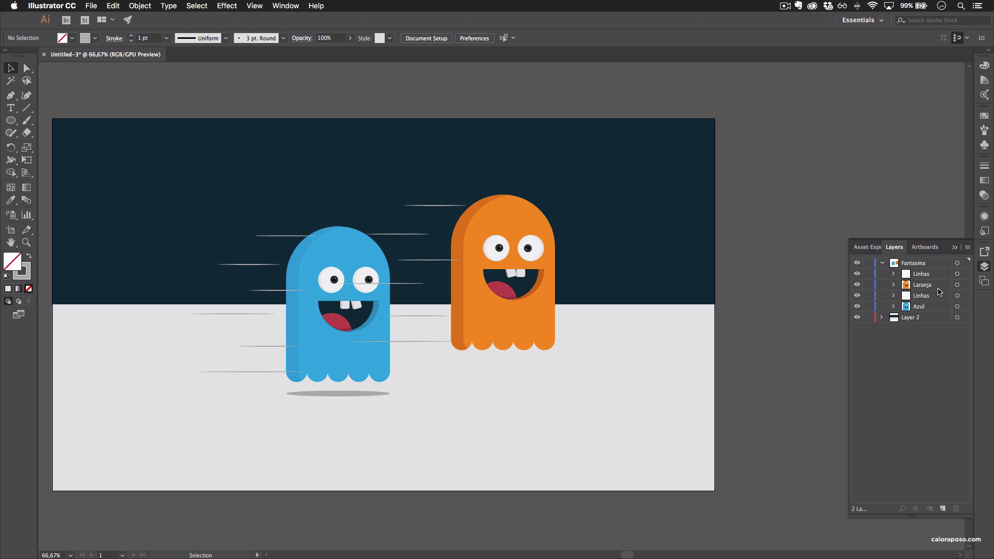
pyautogui.click(956, 296)
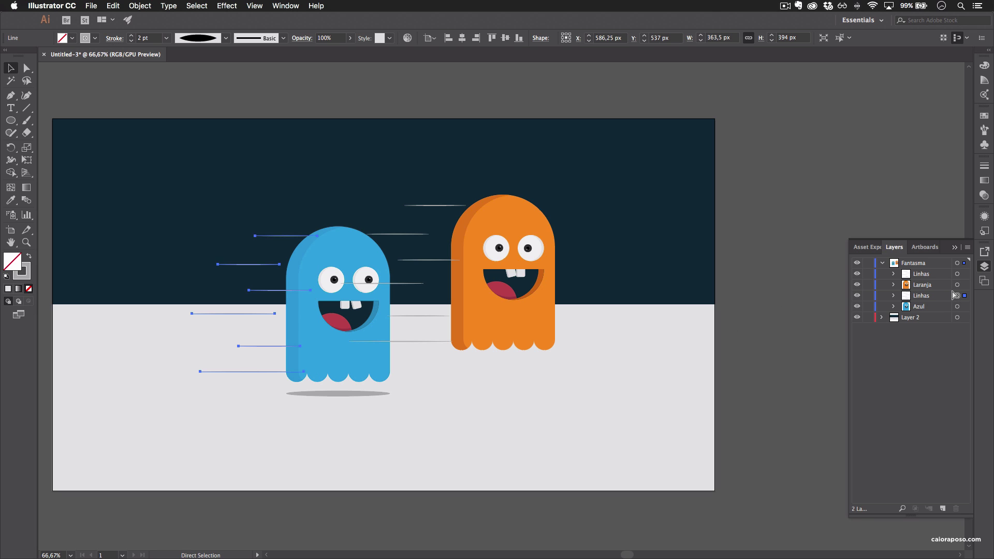
pyautogui.press('super+z')
# - Move the orange ghost's Linhas group below Azul in the stacking order
pyautogui.click(957, 274)
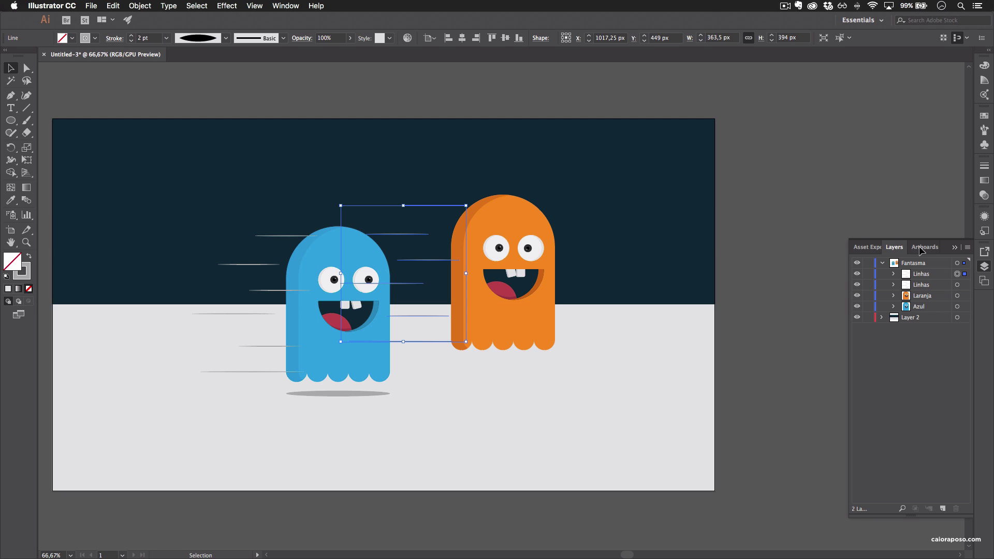
pyautogui.moveTo(926, 276); pyautogui.dragTo(919, 314)
pyautogui.click(775, 331)
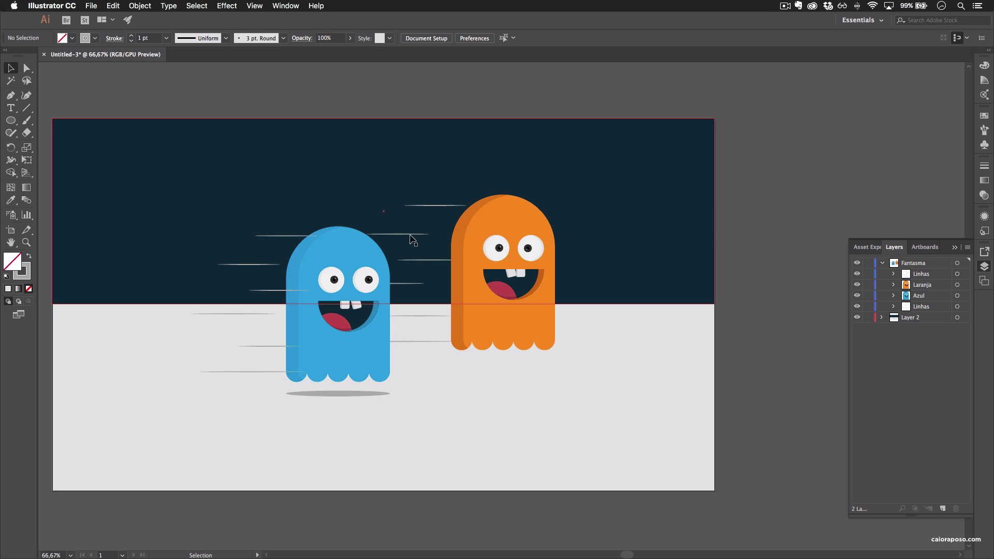
# - Narrow the orange ghost's speed lines horizontally so their left extent meets the blue ghost's right edge
pyautogui.click(411, 234)
pyautogui.moveTo(341, 273); pyautogui.dragTo(390, 275)
pyautogui.click(754, 329)
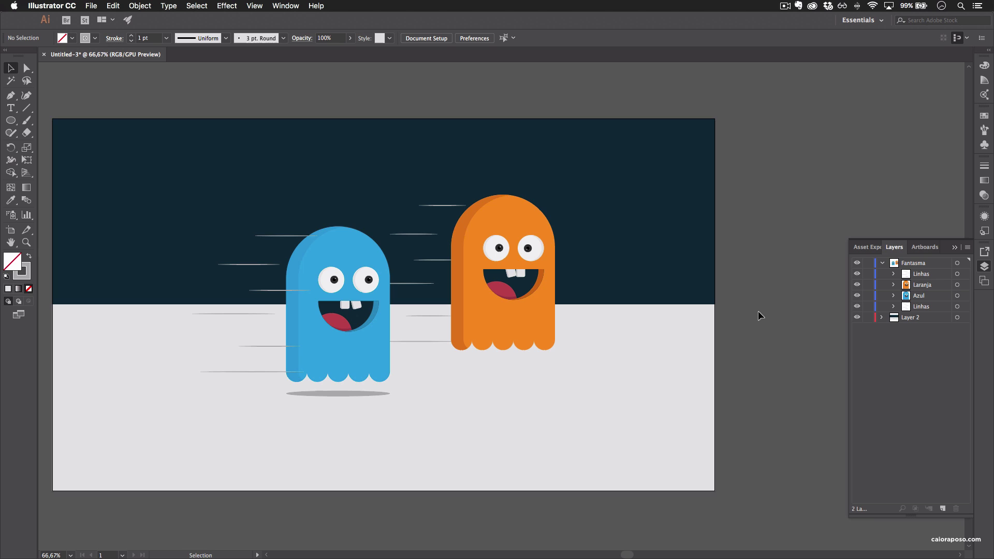
# - Move the Laranja group to the bottom of the Fantasma layer, below its Linhas group
pyautogui.moveTo(754, 329); pyautogui.dragTo(785, 239)
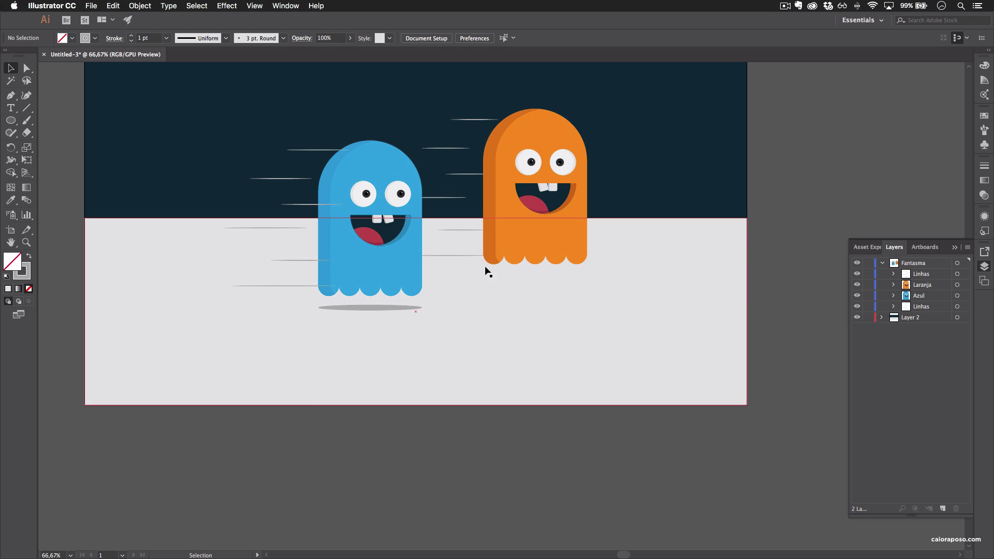
pyautogui.click(930, 285)
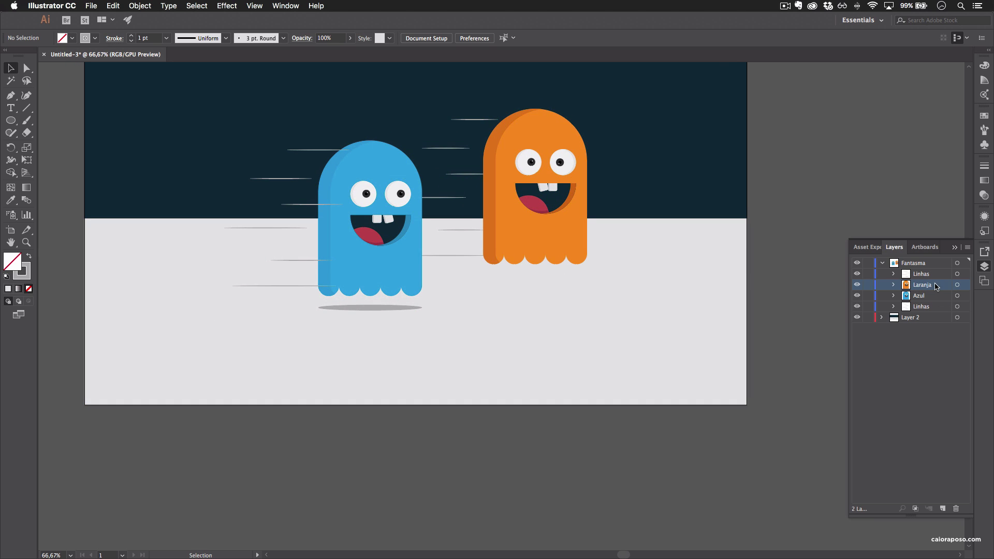
pyautogui.moveTo(929, 288); pyautogui.dragTo(928, 314)
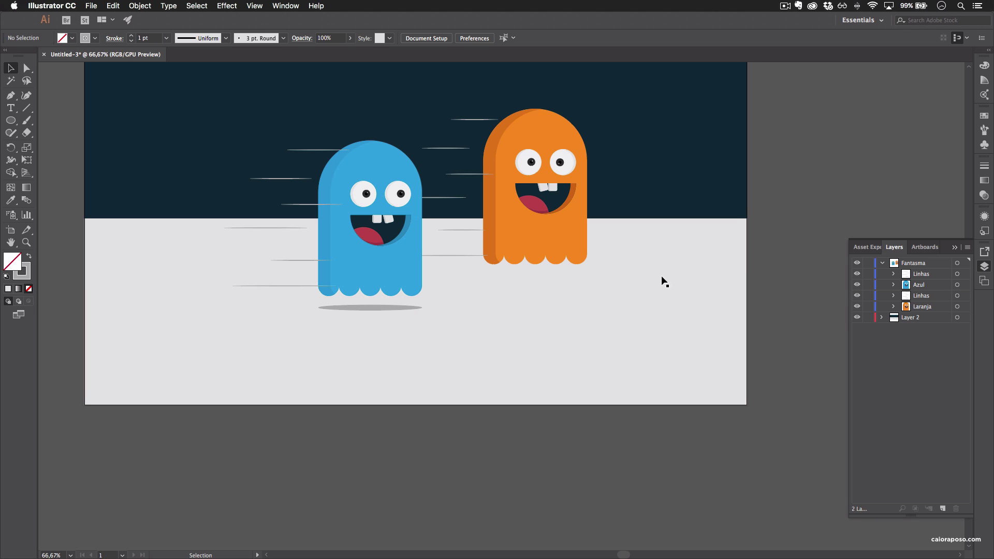
# - Duplicate the blue ghost's ground shadow ellipse and place the copy centred beneath the orange ghost
pyautogui.click(389, 308)
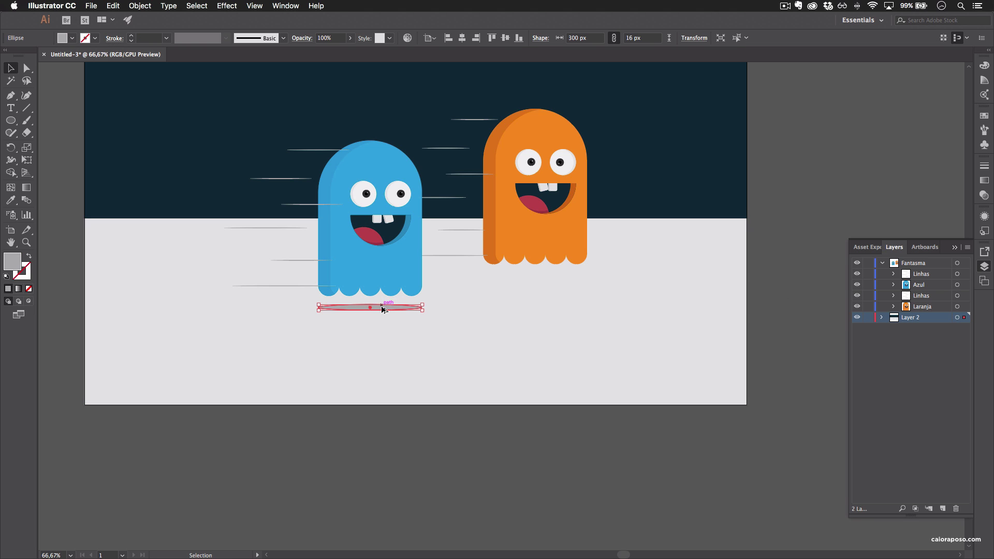
pyautogui.moveTo(383, 309); pyautogui.dragTo(547, 280)
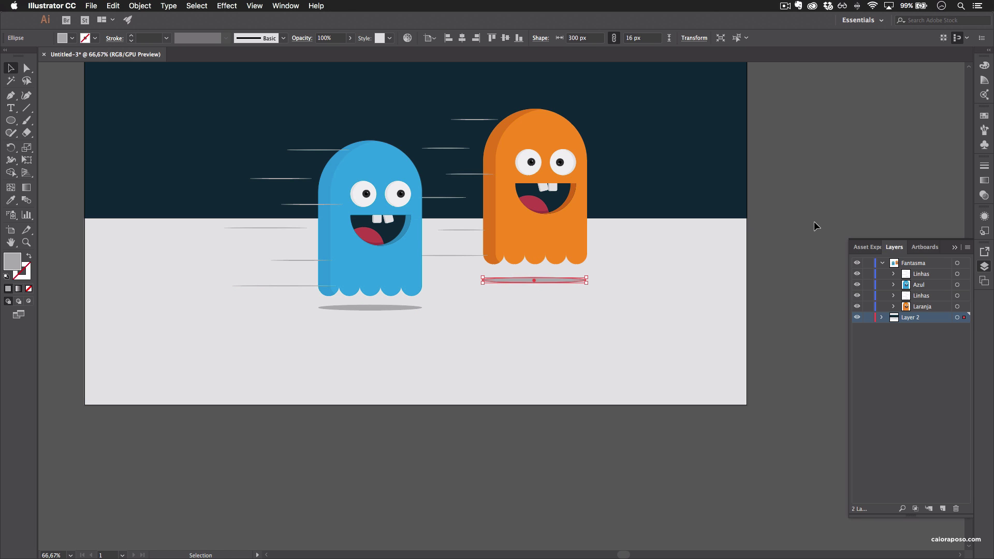
pyautogui.click(813, 221)
pyautogui.moveTo(806, 201); pyautogui.dragTo(850, 264)
pyautogui.press('super+minus')
pyautogui.press('super+minus')
pyautogui.press('super+plus')
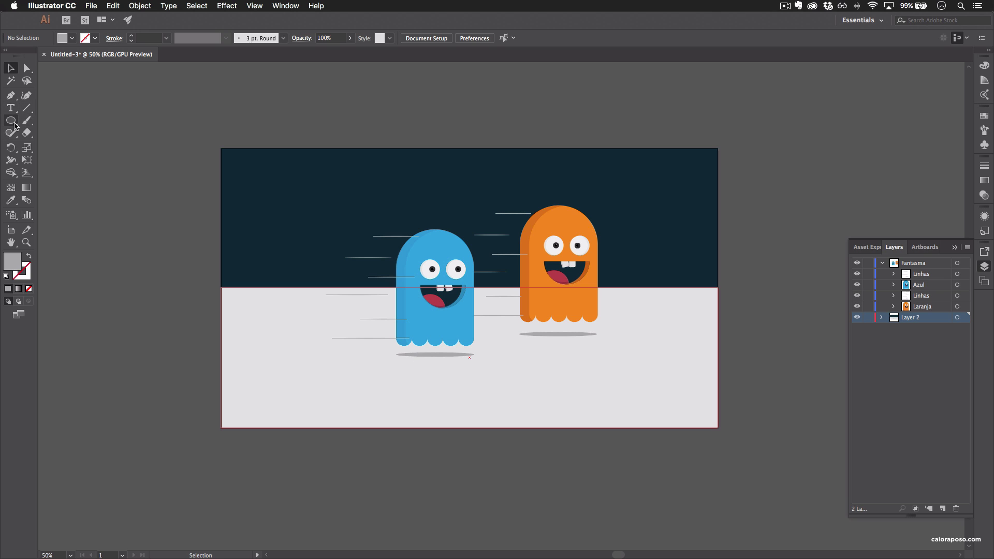
pyautogui.moveTo(10, 120); pyautogui.dragTo(79, 147)
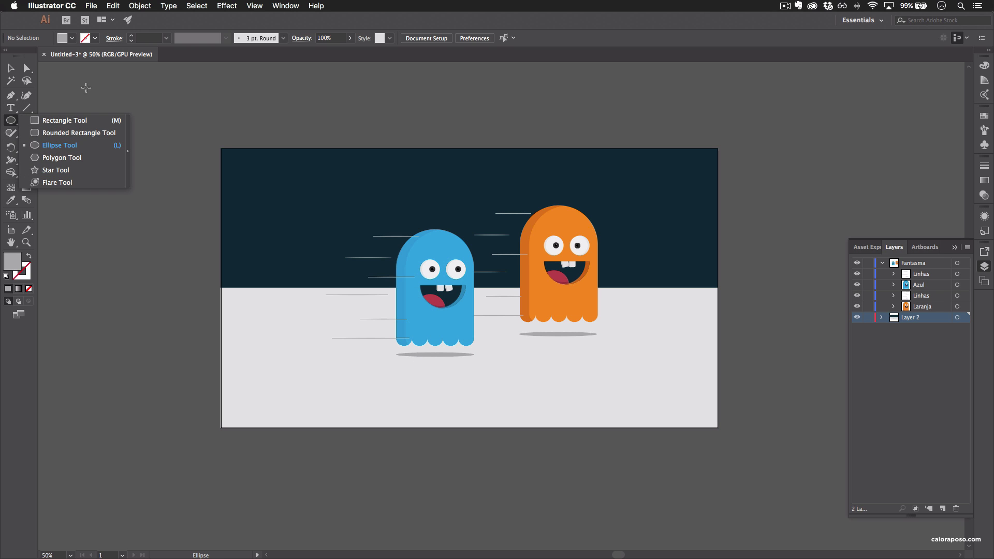
pyautogui.click(9, 172)
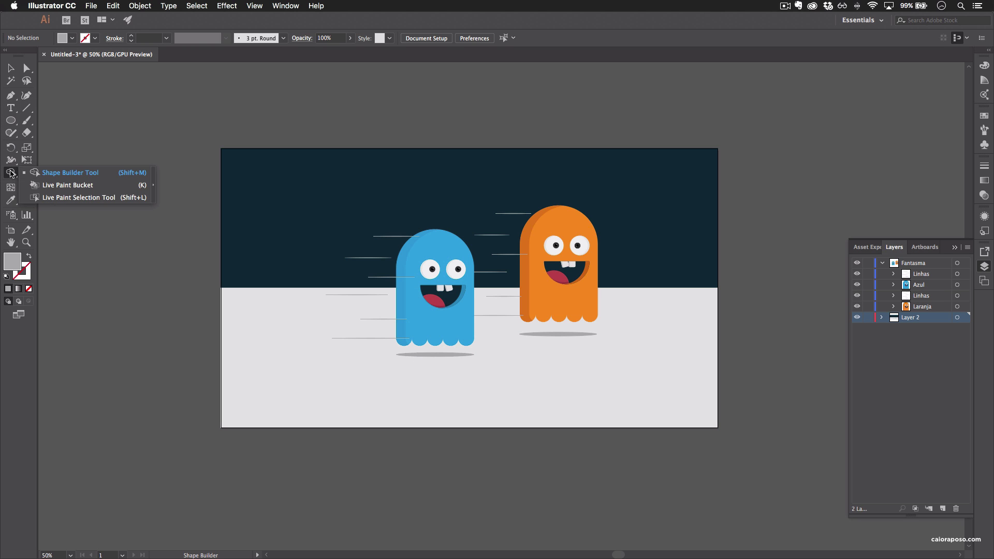